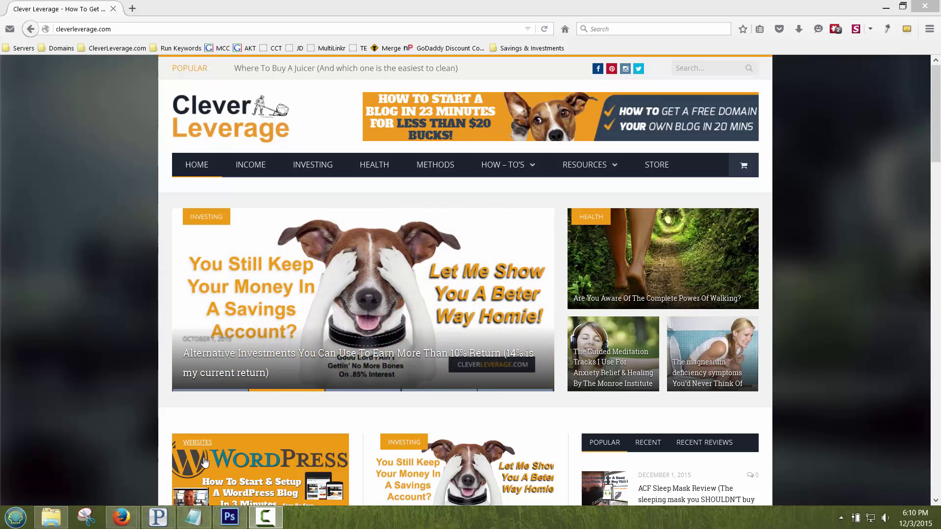
Step: Bring the screen recorder forward, look over its menu, then dismiss it
{"action": "left_click", "coordinate": [265, 517]}
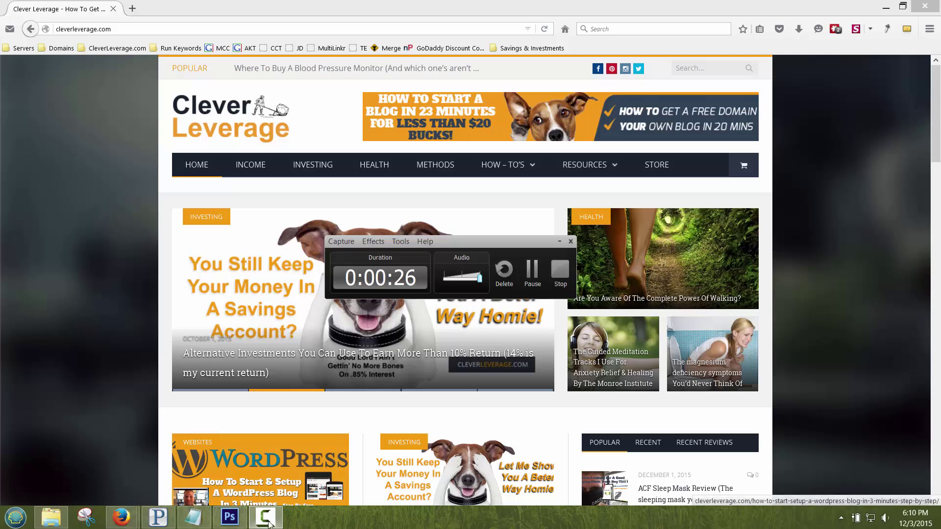
{"action": "left_click", "coordinate": [400, 241]}
{"action": "mouse_move", "coordinate": [425, 241]}
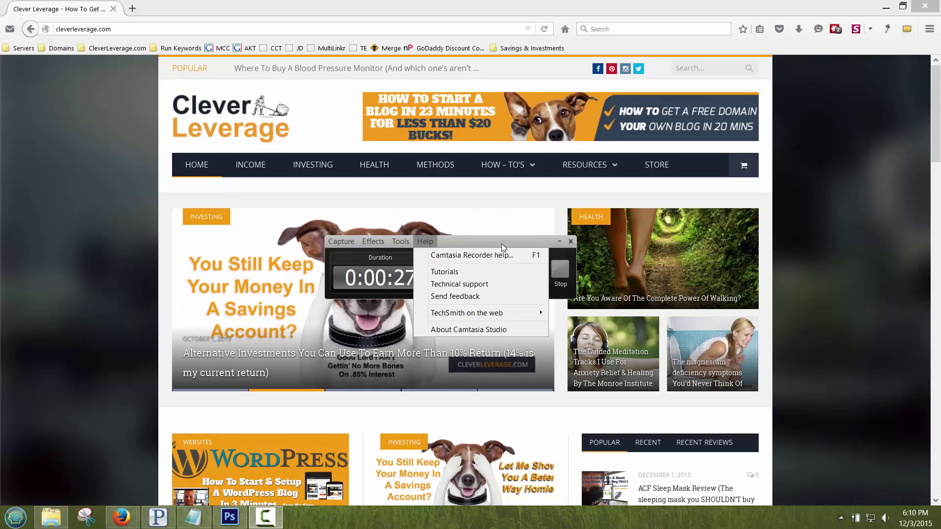
{"action": "left_click", "coordinate": [237, 237]}
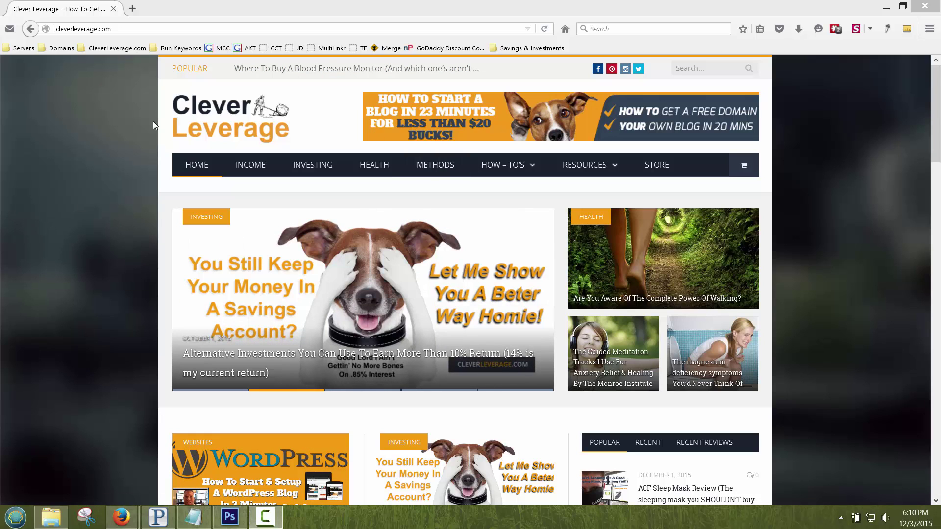
Step: Open the 'How To Start A Blog' guide from the CleverLeverage HOW-TO'S menu
{"action": "left_click", "coordinate": [147, 28]}
{"action": "mouse_move", "coordinate": [581, 167]}
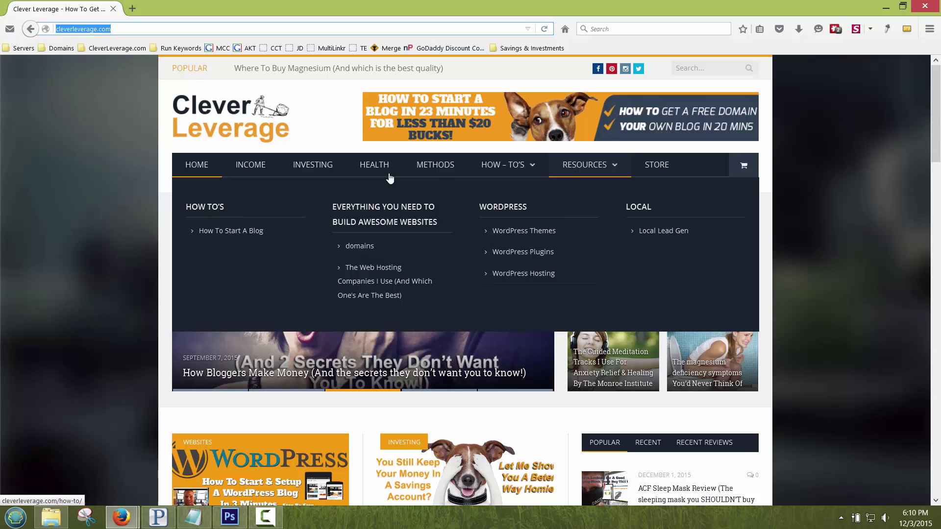
{"action": "mouse_move", "coordinate": [488, 177]}
{"action": "left_click", "coordinate": [227, 235]}
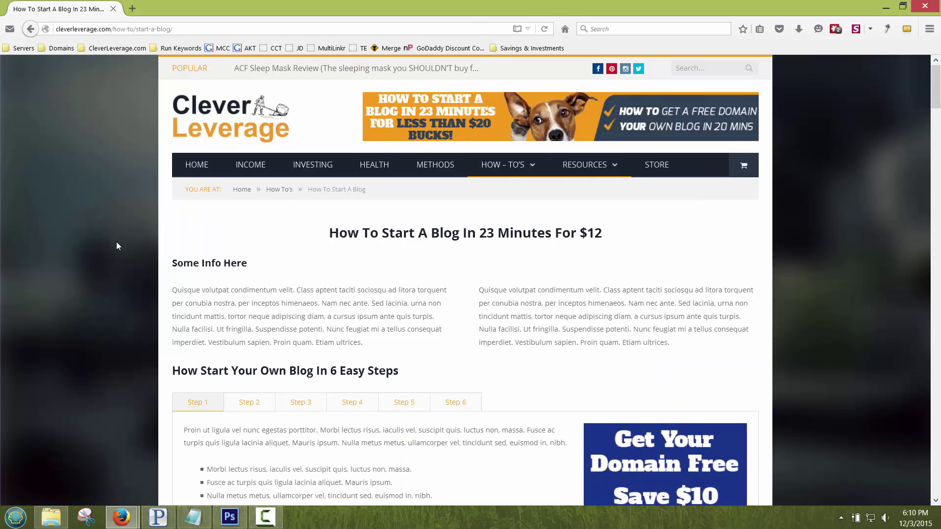
{"action": "scroll", "coordinate": [117, 243], "scroll_direction": "down", "scroll_amount": 3}
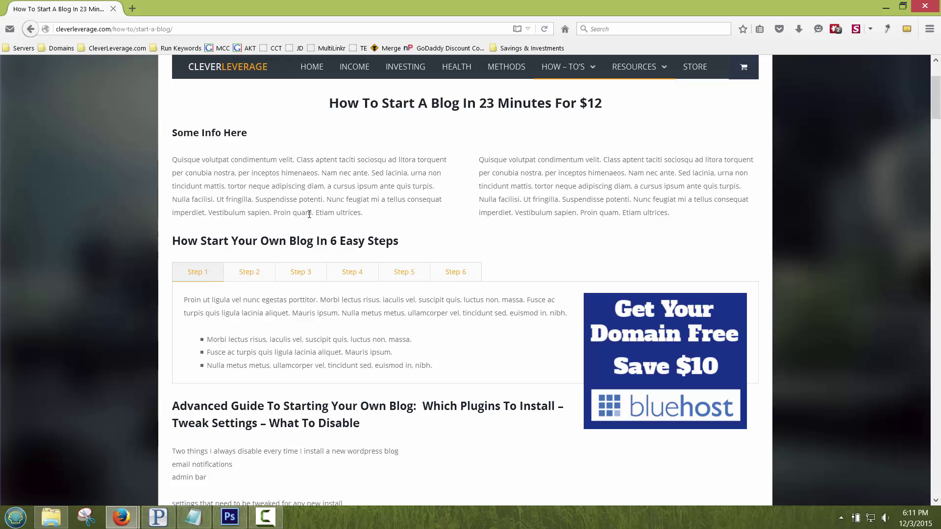
{"action": "left_click_drag", "start_coordinate": [275, 213], "coordinate": [313, 214]}
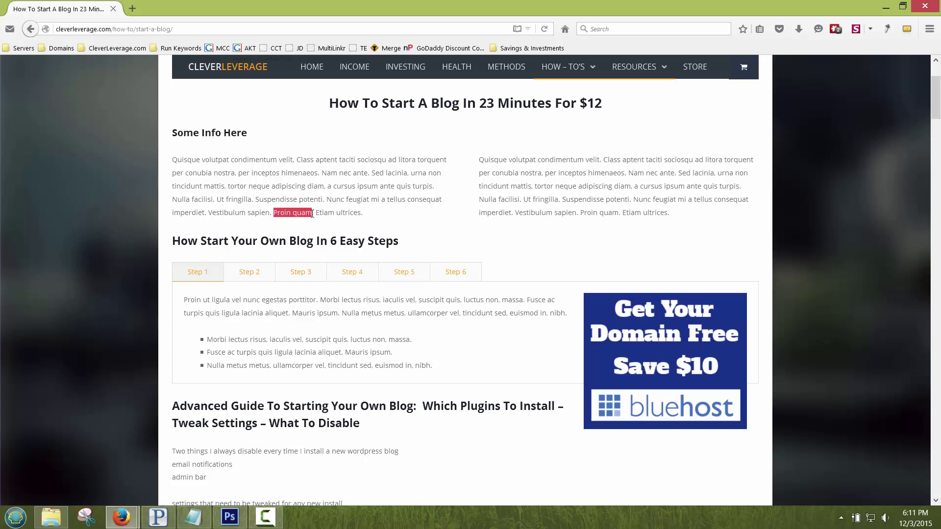
{"action": "left_click", "coordinate": [377, 184]}
{"action": "scroll", "coordinate": [275, 185], "scroll_direction": "up", "scroll_amount": 3}
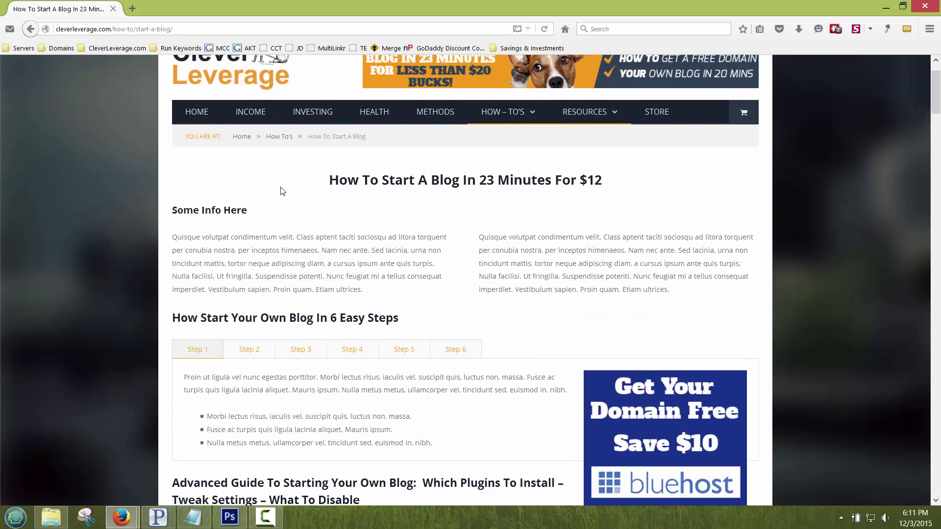
{"action": "scroll", "coordinate": [280, 190], "scroll_direction": "up", "scroll_amount": 2}
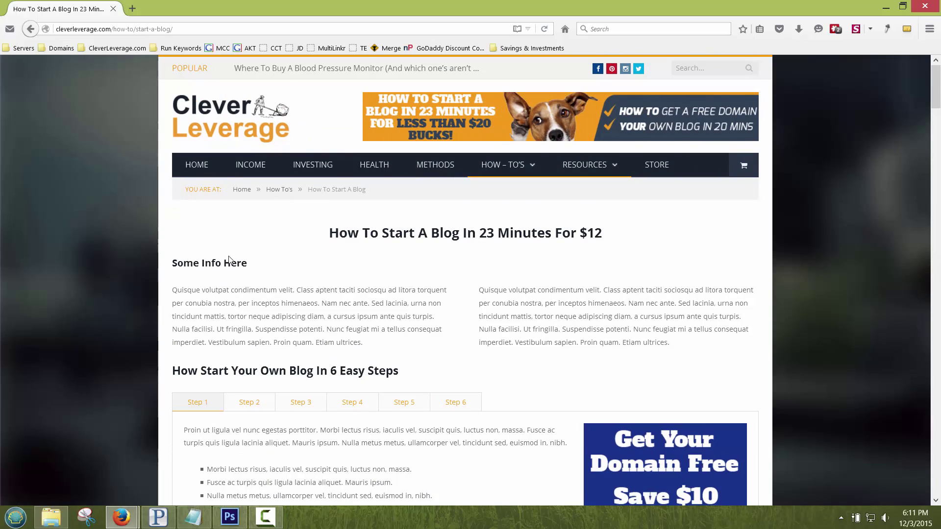
{"action": "left_click_drag", "start_coordinate": [224, 263], "coordinate": [244, 264]}
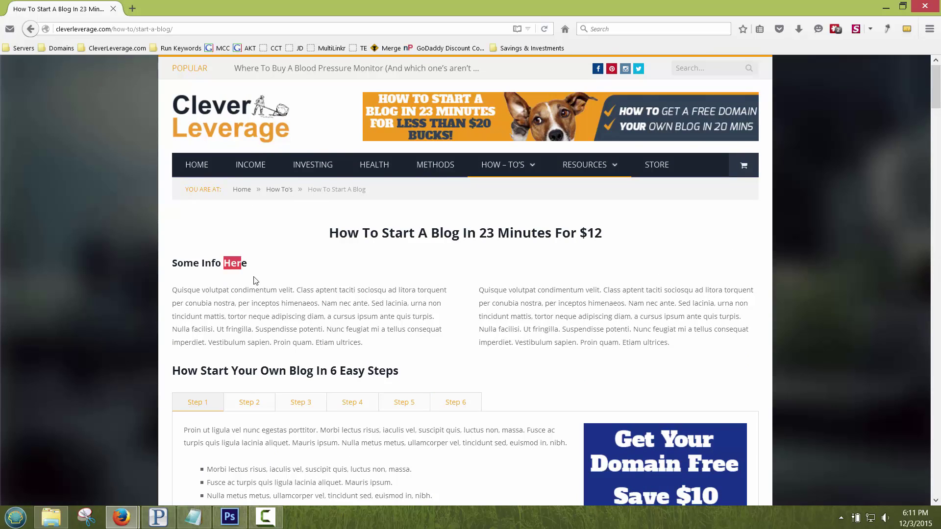
{"action": "left_click", "coordinate": [305, 306]}
{"action": "scroll", "coordinate": [536, 319], "scroll_direction": "down", "scroll_amount": 3}
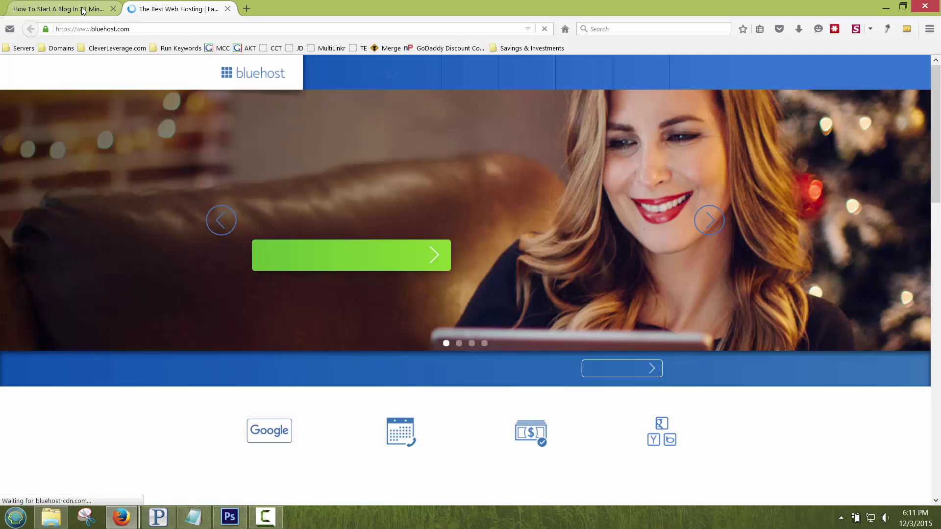
Step: Start the Bluehost sign-up and select the starter plan at $3.49 per month
{"action": "left_click", "coordinate": [311, 263]}
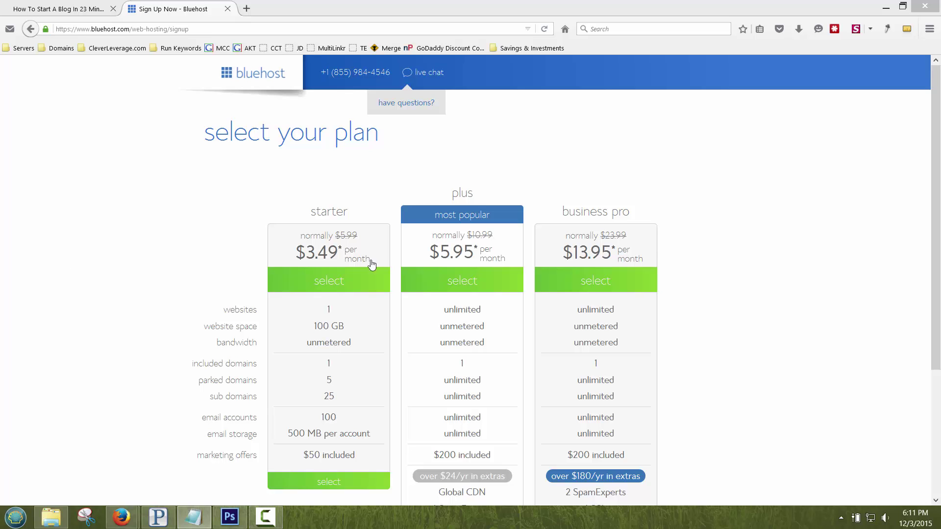
{"action": "left_click", "coordinate": [227, 211]}
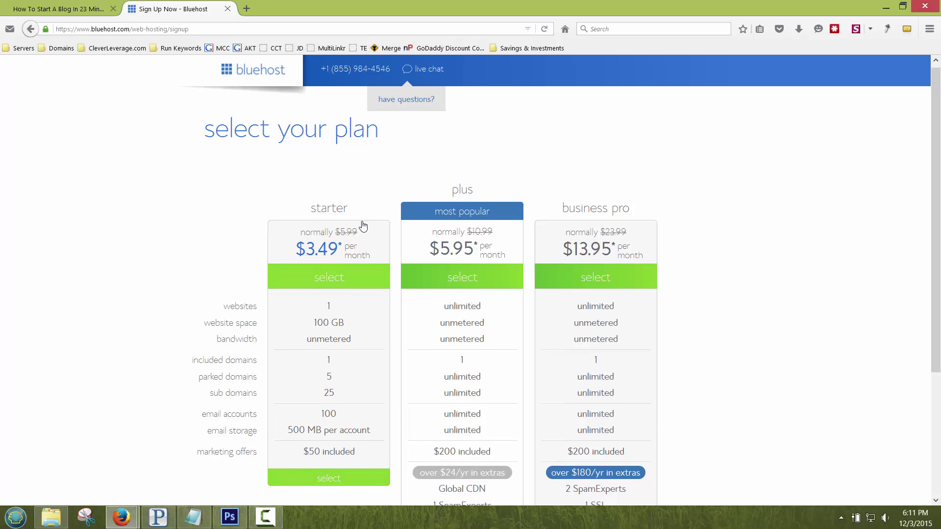
{"action": "scroll", "coordinate": [416, 206], "scroll_direction": "down", "scroll_amount": 2}
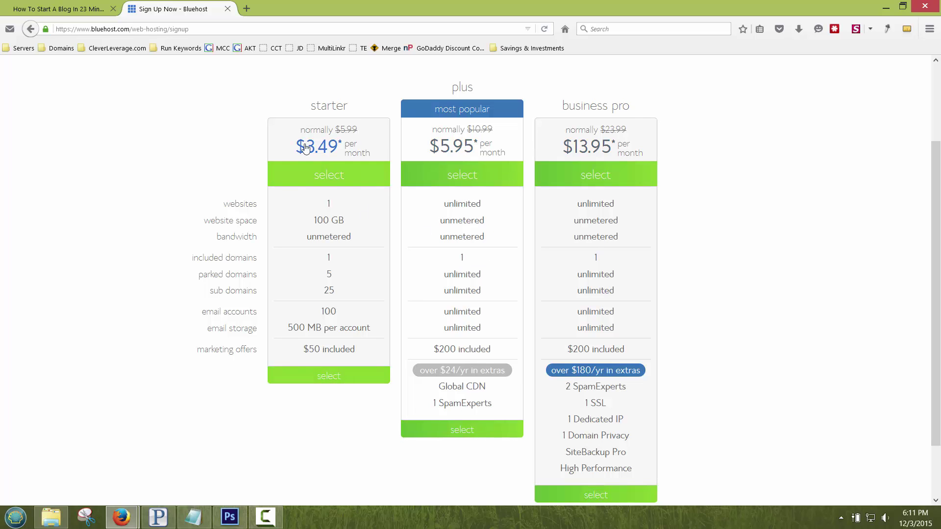
{"action": "left_click", "coordinate": [329, 377]}
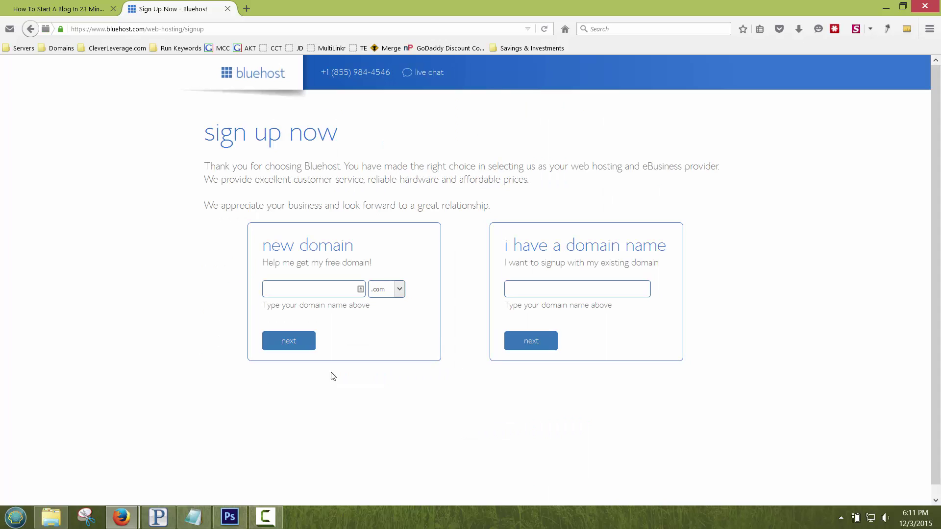
Step: Enter 'start a blog in 20', remove the spaces to make startablogin20.com, and submit it
{"action": "left_click", "coordinate": [320, 287]}
{"action": "type", "text": "start a "}
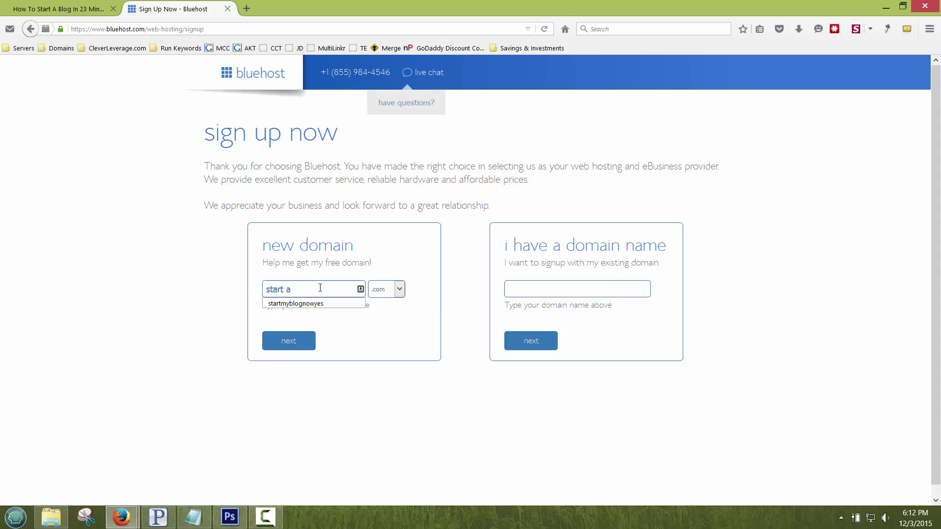
{"action": "type", "text": "blog in 20.com"}
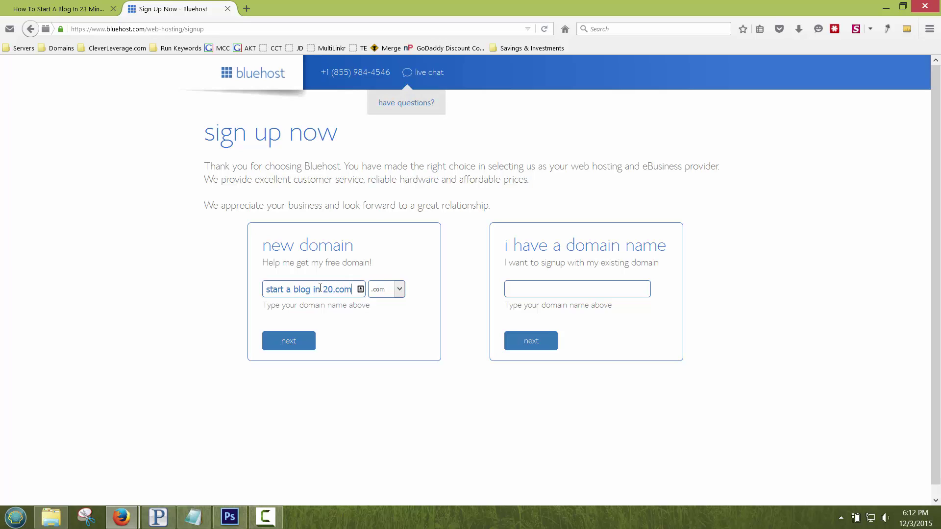
{"action": "left_click", "coordinate": [287, 290]}
{"action": "key", "text": "BackSpace"}
{"action": "left_click", "coordinate": [290, 290]}
{"action": "key", "text": "BackSpace"}
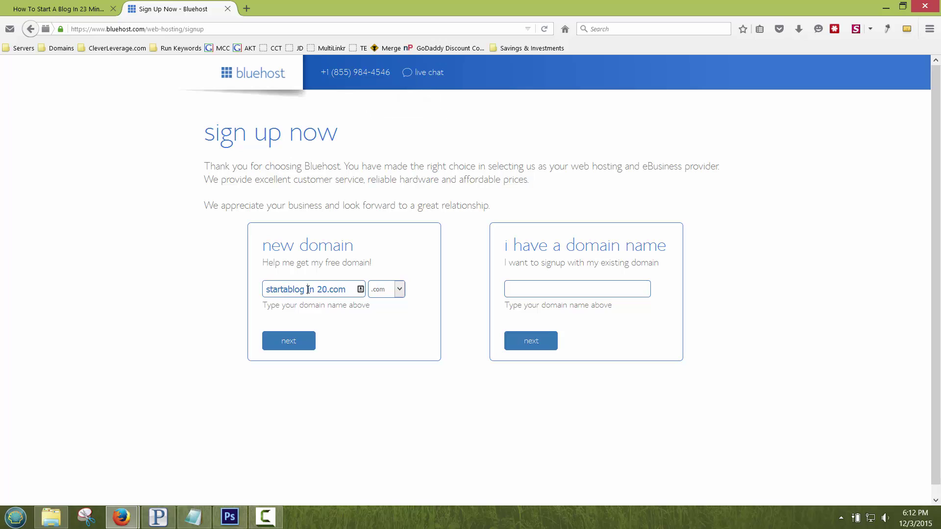
{"action": "left_click", "coordinate": [313, 290]}
{"action": "key", "text": "BackSpace"}
{"action": "left_click", "coordinate": [292, 342]}
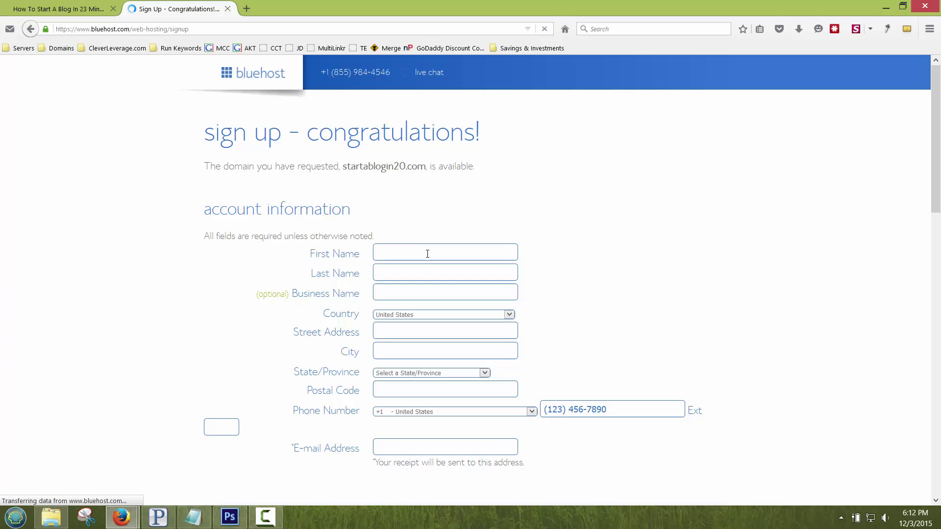
Step: Fill in the owner's full name, business name, street address and city
{"action": "left_click", "coordinate": [427, 254]}
{"action": "type", "text": "Matt "}
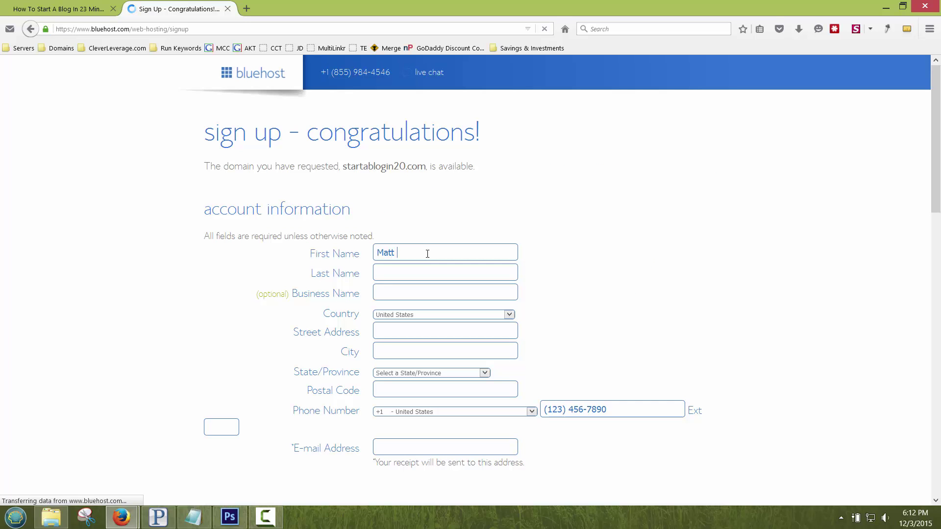
{"action": "type", "text": "Justice"}
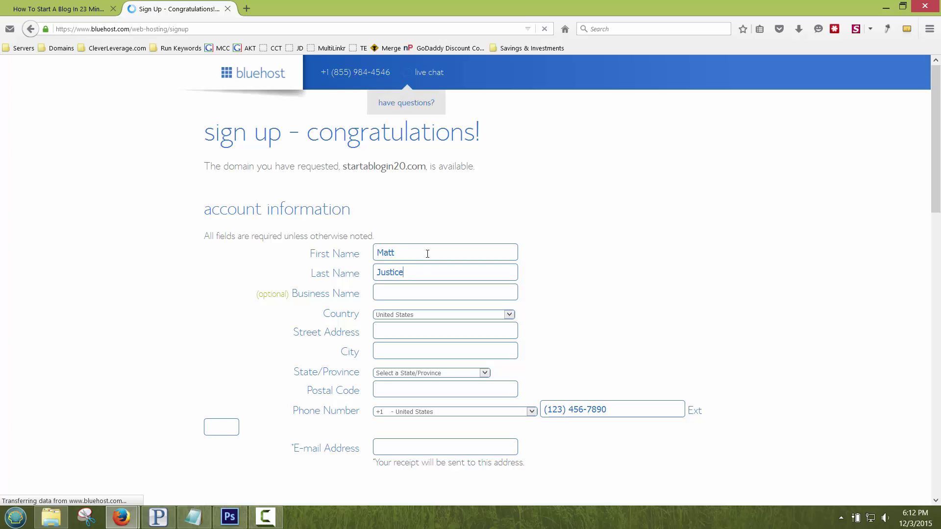
{"action": "type", "text": "Clever Leverage LLC"}
{"action": "key", "text": "Tab"}
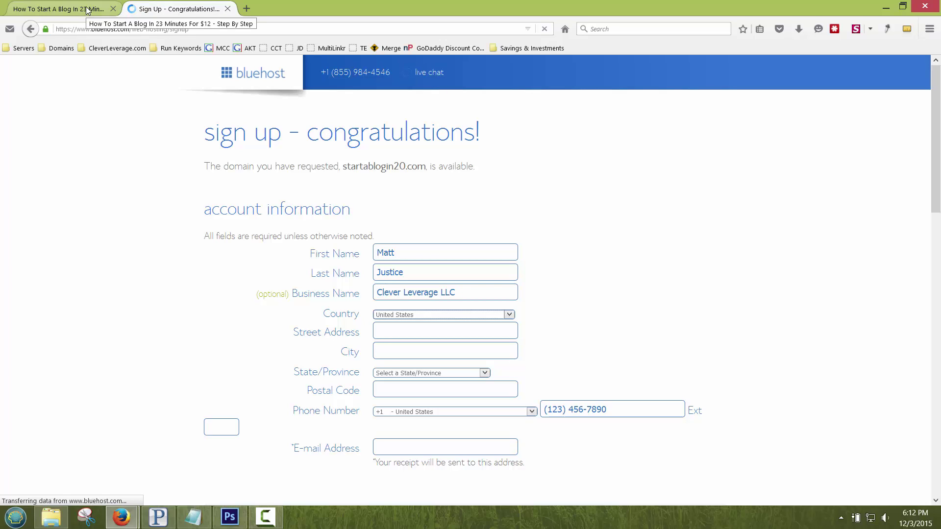
{"action": "left_click", "coordinate": [427, 331]}
{"action": "type", "text": "5"}
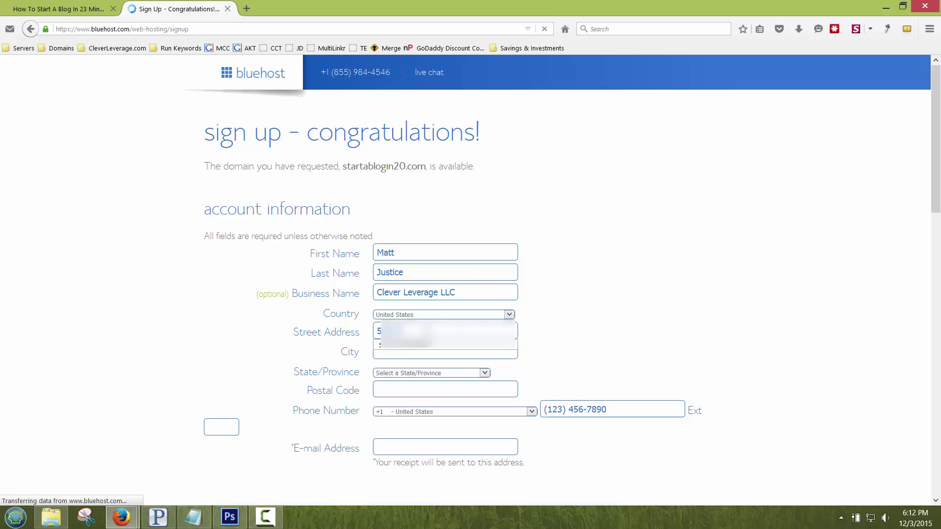
{"action": "key", "text": "Tab"}
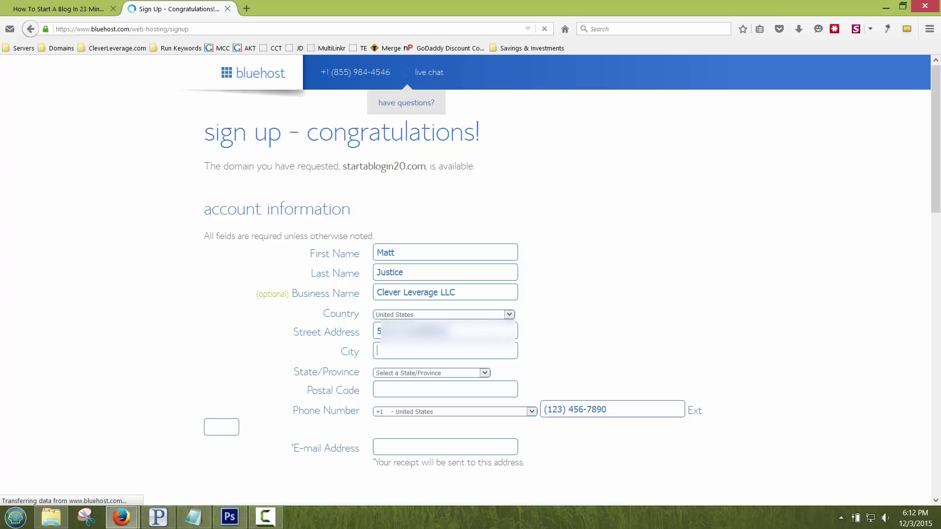
{"action": "type", "text": "Orlando"}
{"action": "key", "text": "Tab"}
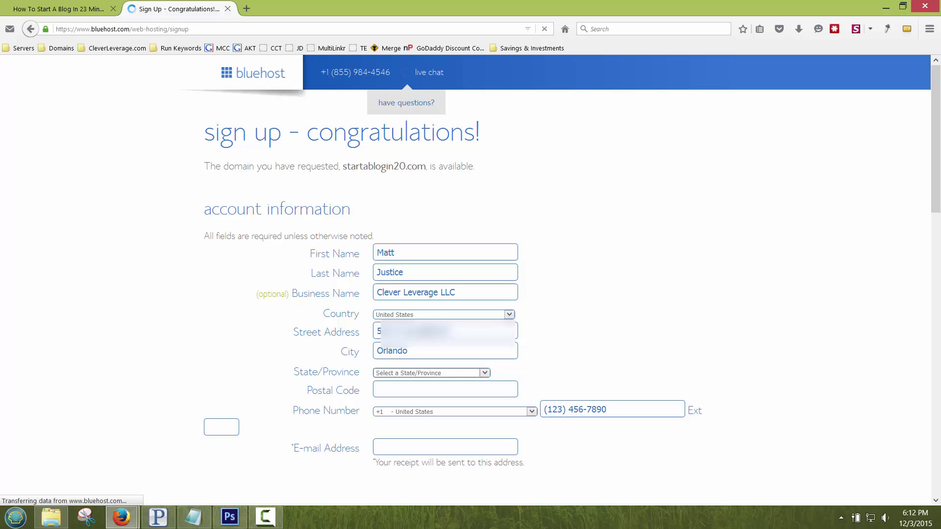
{"action": "key", "text": "f"}
{"action": "key", "text": "Tab"}
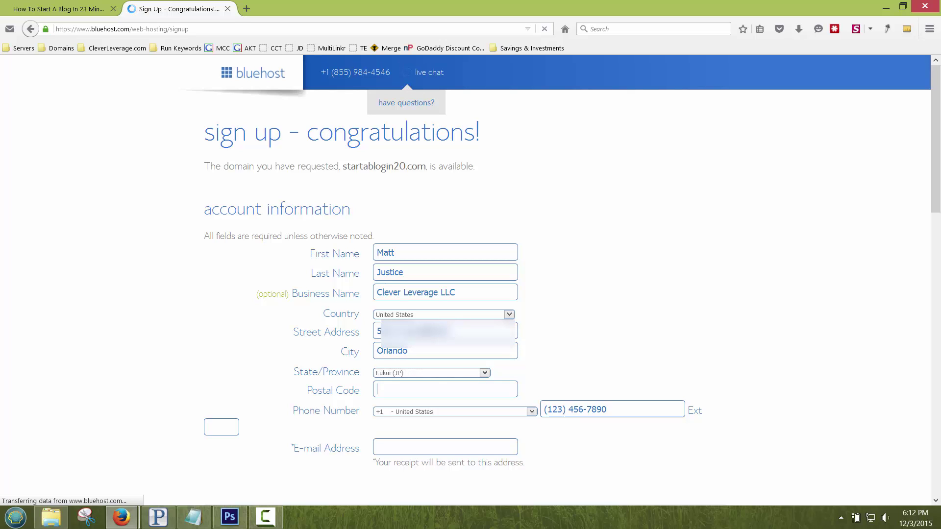
Step: Select the state, then enter the ZIP code, phone number and contact's e-mail address
{"action": "left_click", "coordinate": [427, 375]}
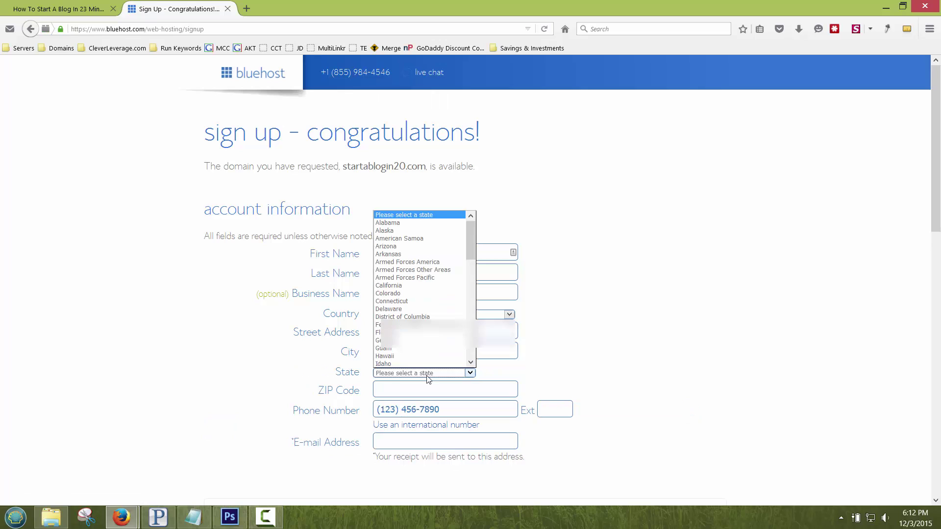
{"action": "left_click", "coordinate": [387, 333]}
{"action": "left_click", "coordinate": [410, 390]}
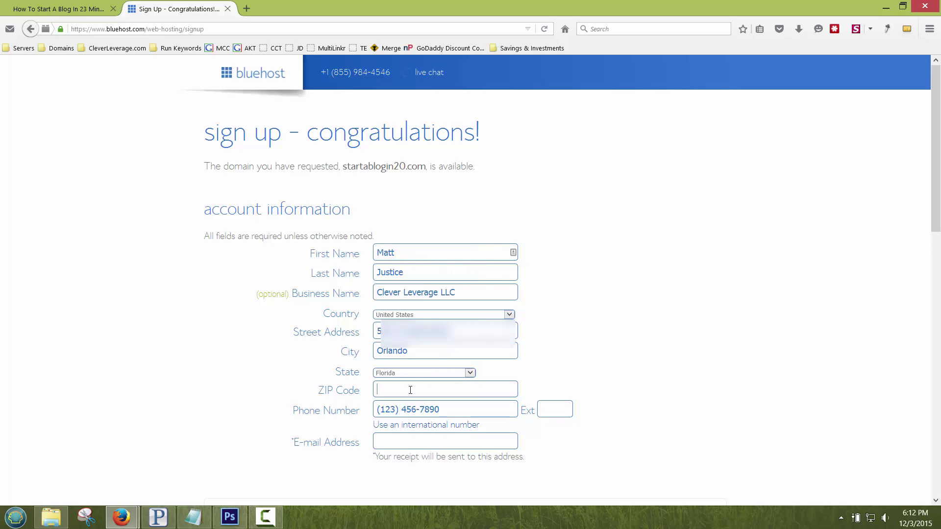
{"action": "type", "text": "32801"}
{"action": "key", "text": "Tab"}
{"action": "type", "text": "4075551234"}
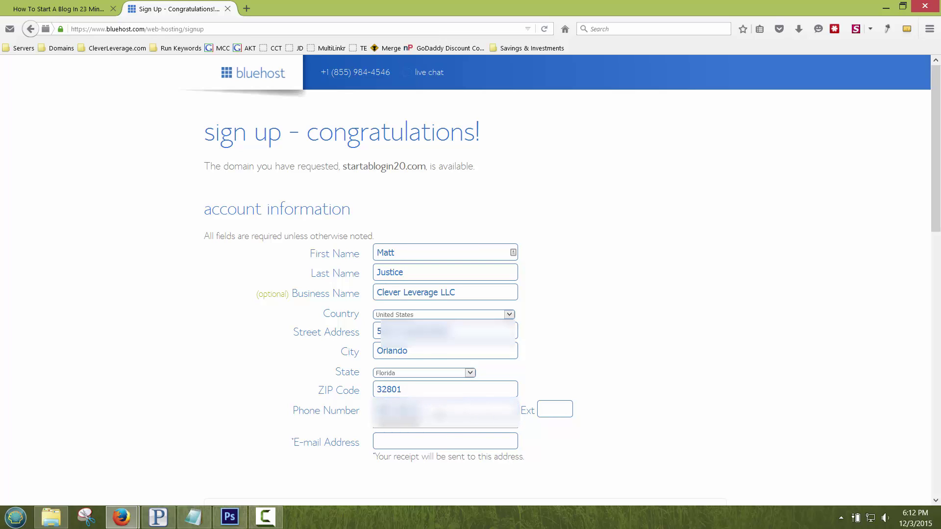
{"action": "left_click", "coordinate": [416, 440]}
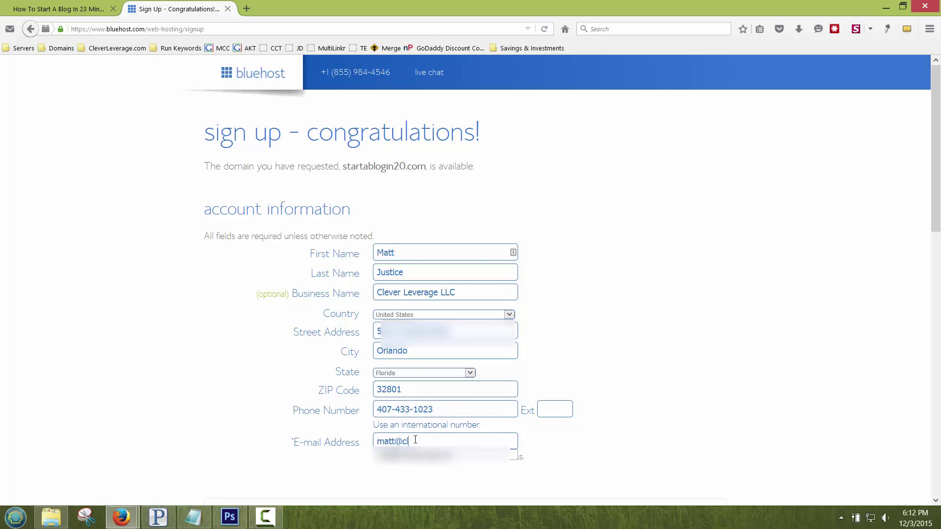
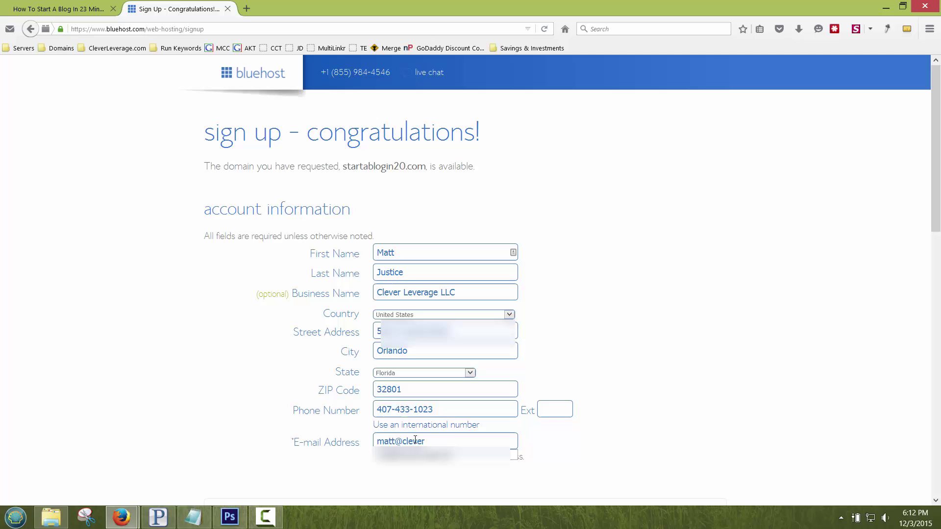
{"action": "scroll", "coordinate": [415, 440], "scroll_direction": "down", "scroll_amount": 2}
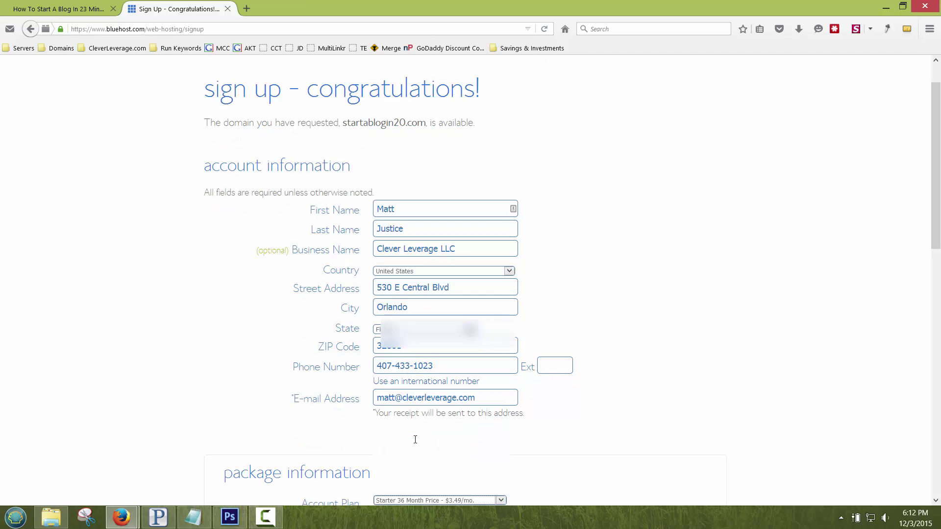
Step: Set the Account Plan to Starter 12 Month at $4.95/mo
{"action": "scroll", "coordinate": [416, 441], "scroll_direction": "down", "scroll_amount": 7}
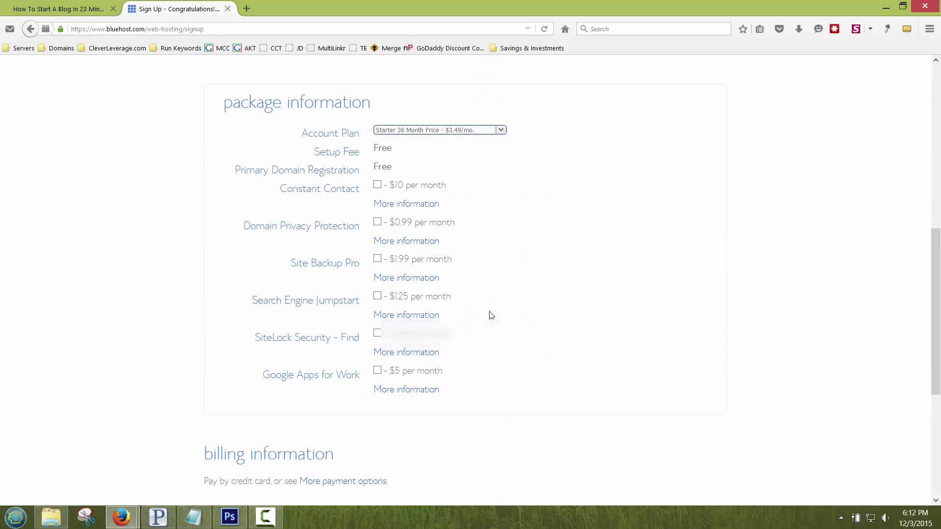
{"action": "left_click", "coordinate": [499, 131]}
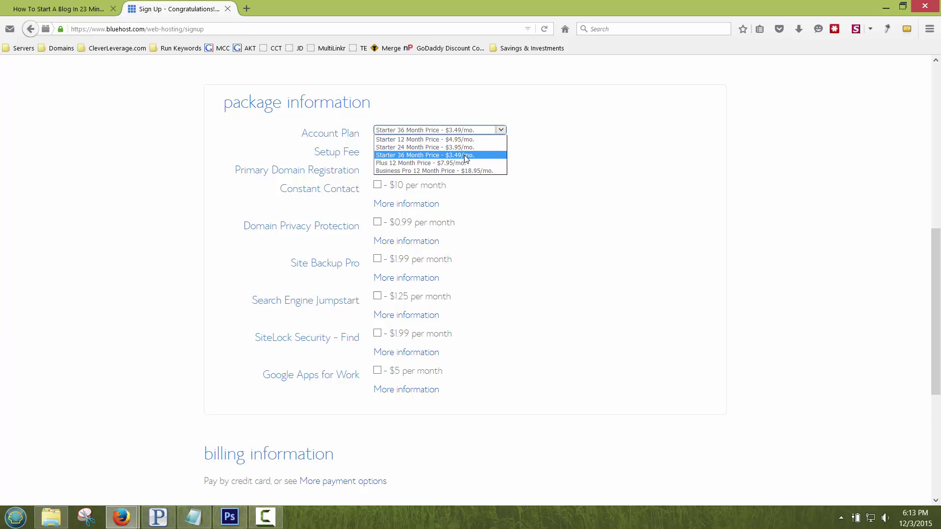
{"action": "key", "text": "Escape"}
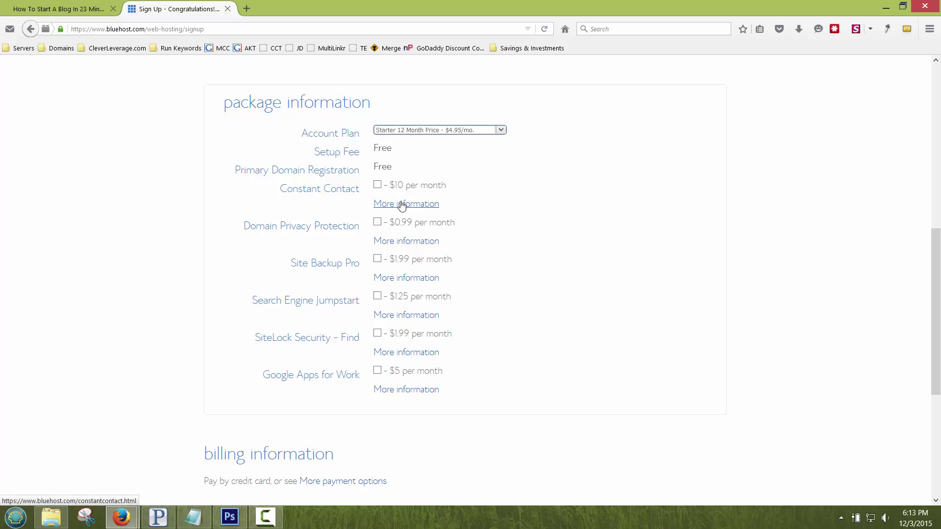
Step: Review Domain Privacy's information popup, then add Domain Privacy Protection at $0.99 per month
{"action": "left_click", "coordinate": [388, 242]}
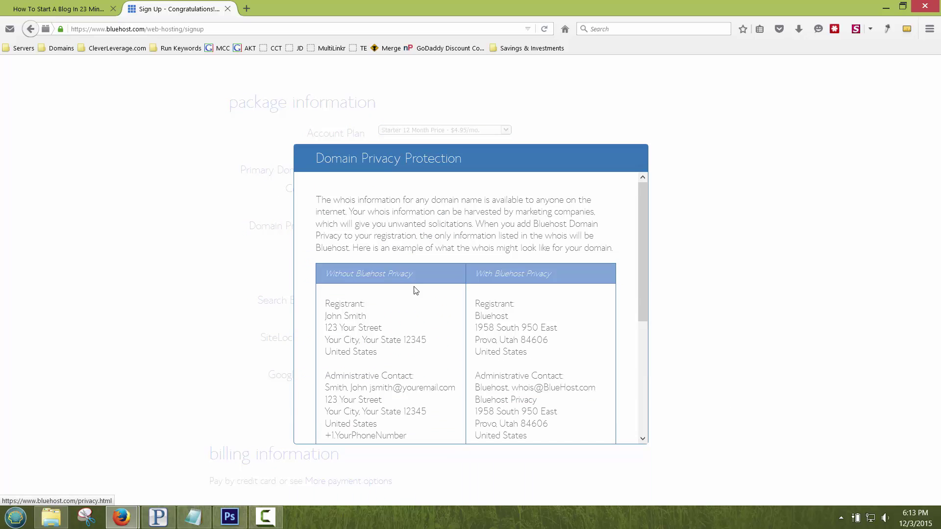
{"action": "scroll", "coordinate": [472, 346], "scroll_direction": "down", "scroll_amount": 1}
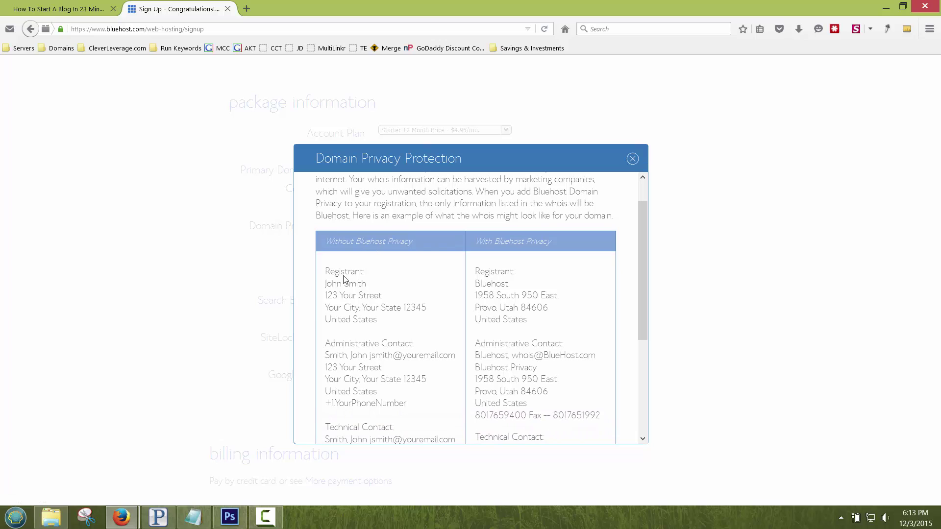
{"action": "left_click_drag", "start_coordinate": [327, 272], "coordinate": [352, 274]}
{"action": "left_click", "coordinate": [338, 282]}
{"action": "left_click_drag", "start_coordinate": [478, 295], "coordinate": [521, 294]}
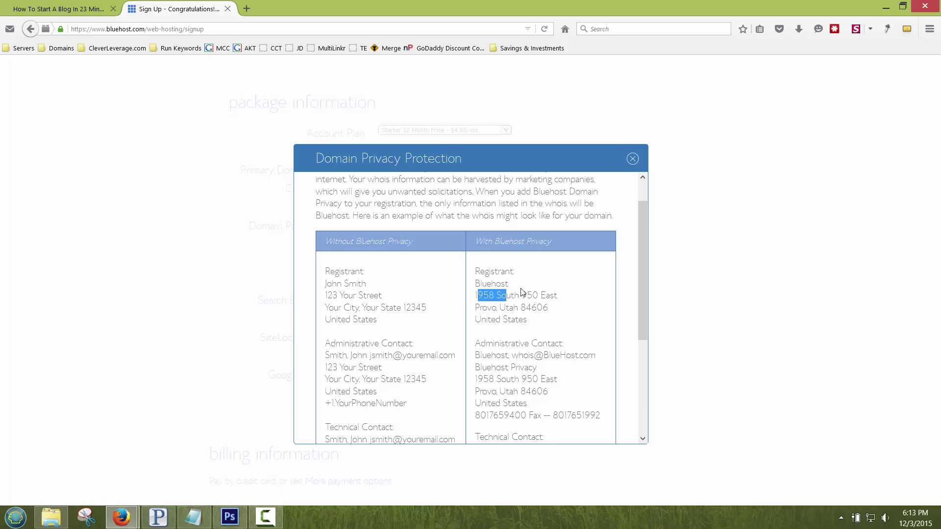
{"action": "left_click", "coordinate": [632, 158]}
{"action": "left_click", "coordinate": [376, 221]}
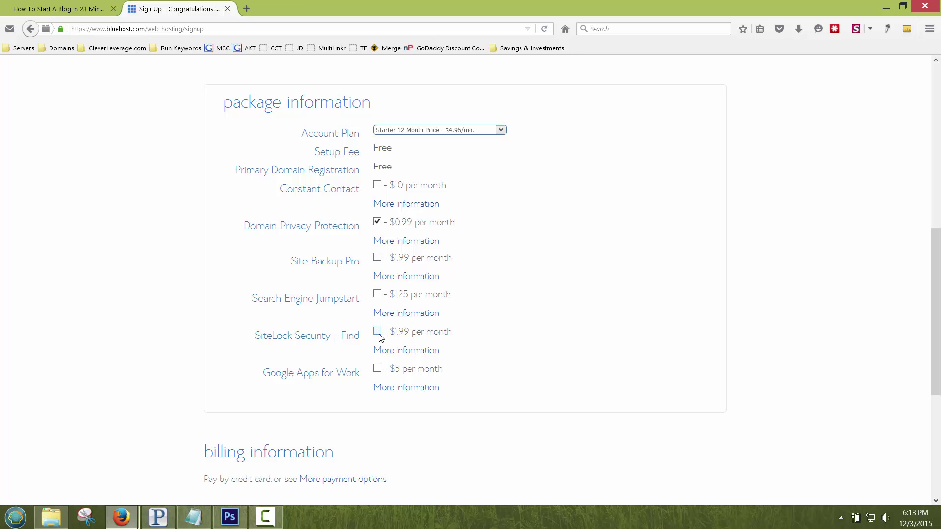
Step: Enter the card number, expiration month and year and CVV2 code, accept the terms and submit
{"action": "scroll", "coordinate": [380, 338], "scroll_direction": "down", "scroll_amount": 5}
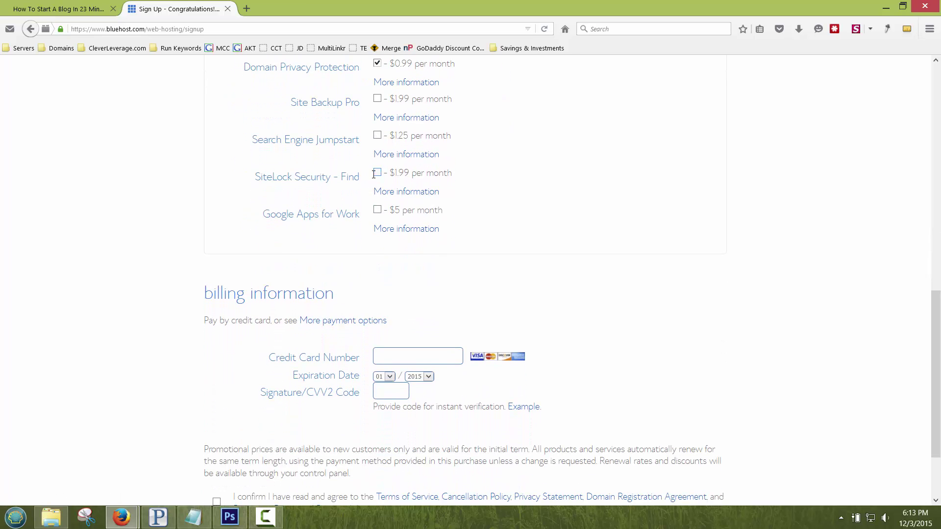
{"action": "scroll", "coordinate": [387, 222], "scroll_direction": "down", "scroll_amount": 3}
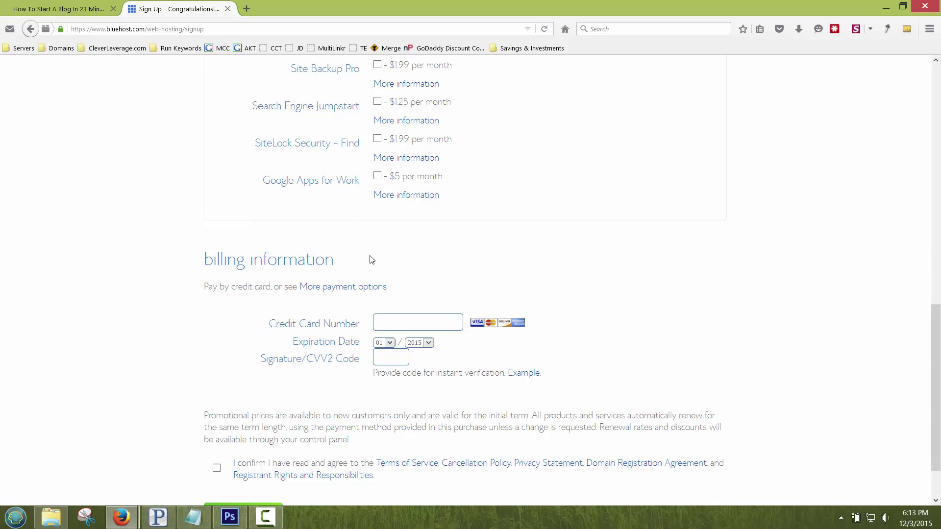
{"action": "left_click", "coordinate": [395, 263]}
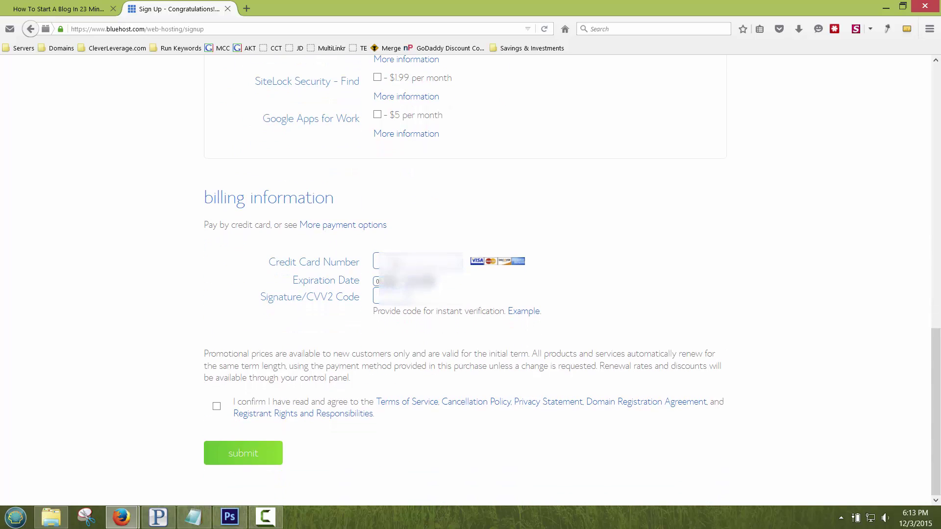
{"action": "type", "text": "1234"}
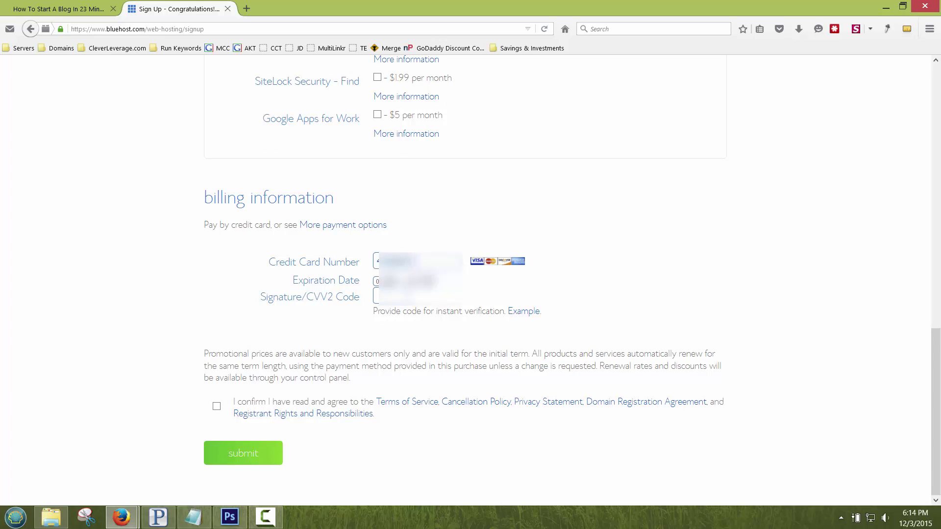
{"action": "type", "text": "567890"}
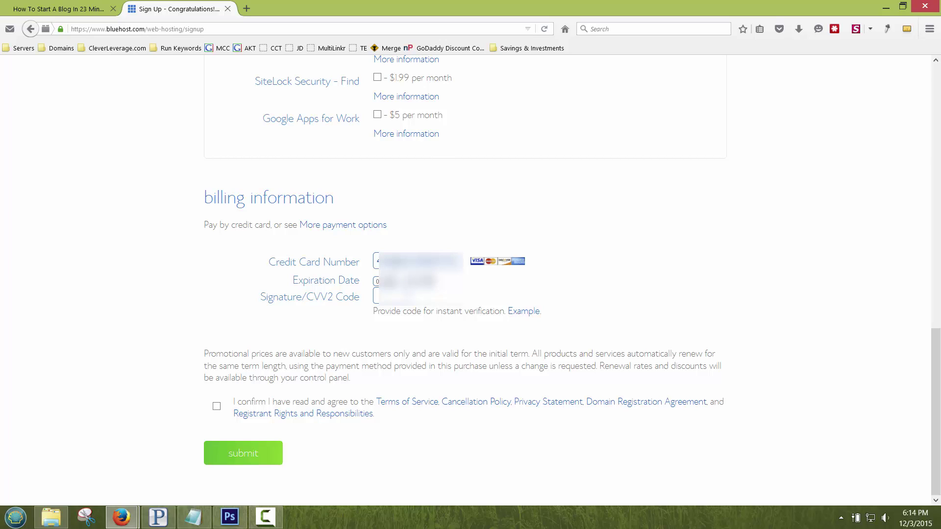
{"action": "left_click", "coordinate": [380, 280]}
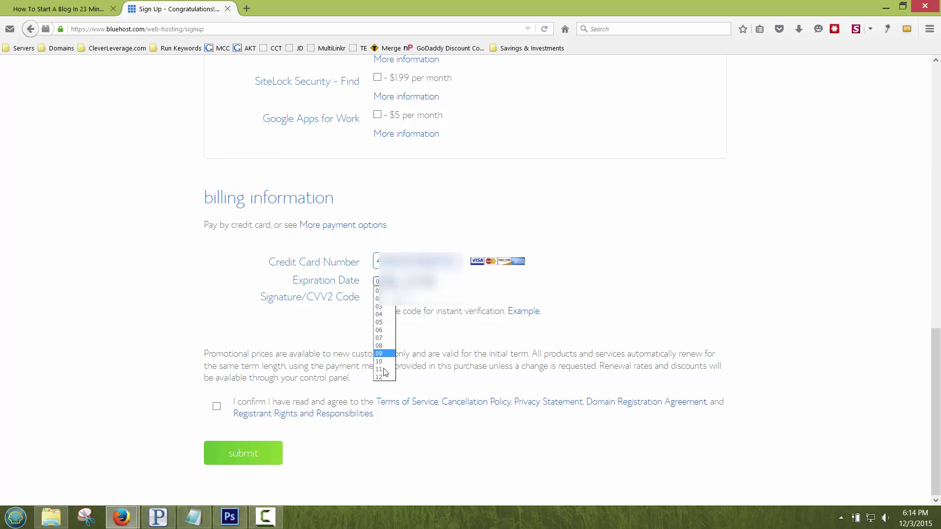
{"action": "left_click", "coordinate": [384, 379]}
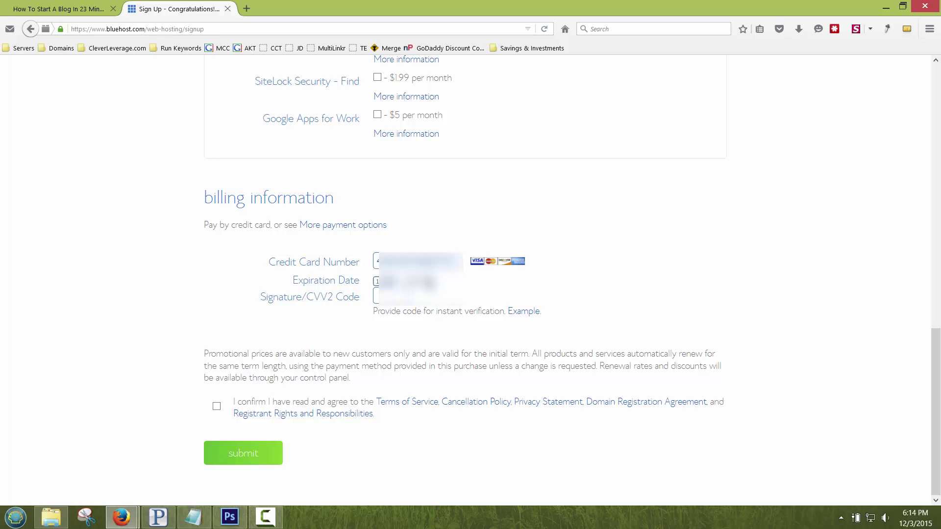
{"action": "left_click", "coordinate": [412, 281]}
{"action": "left_click", "coordinate": [420, 322]}
{"action": "type", "text": "123"}
{"action": "left_click", "coordinate": [216, 406]}
{"action": "left_click", "coordinate": [253, 455]}
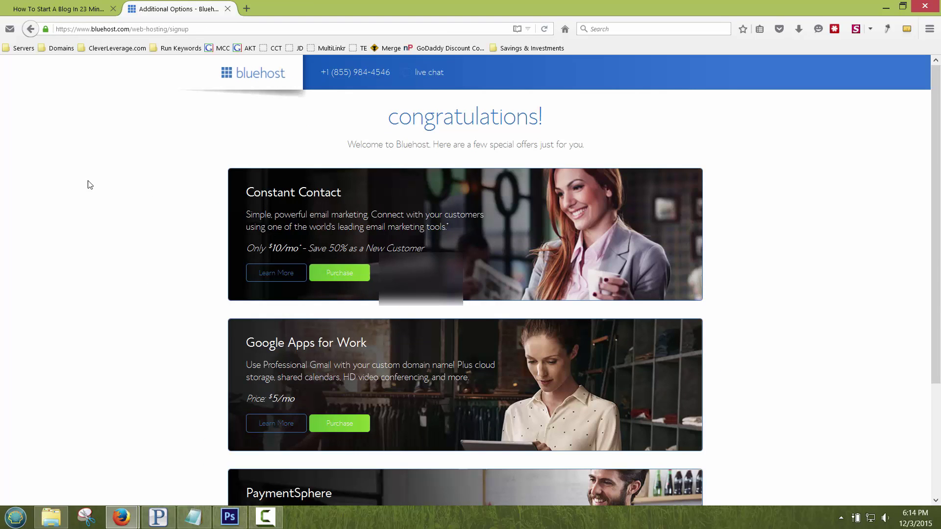
Step: Review the special offers and decline them all with 'no thanks'
{"action": "scroll", "coordinate": [90, 185], "scroll_direction": "down", "scroll_amount": 5}
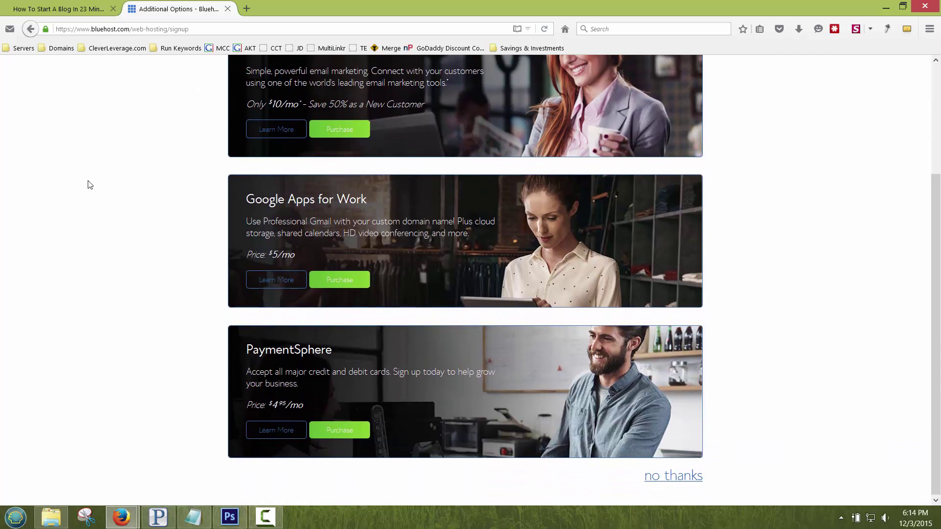
{"action": "scroll", "coordinate": [89, 185], "scroll_direction": "up", "scroll_amount": 5}
{"action": "scroll", "coordinate": [90, 184], "scroll_direction": "down", "scroll_amount": 4}
{"action": "scroll", "coordinate": [89, 185], "scroll_direction": "down", "scroll_amount": 1}
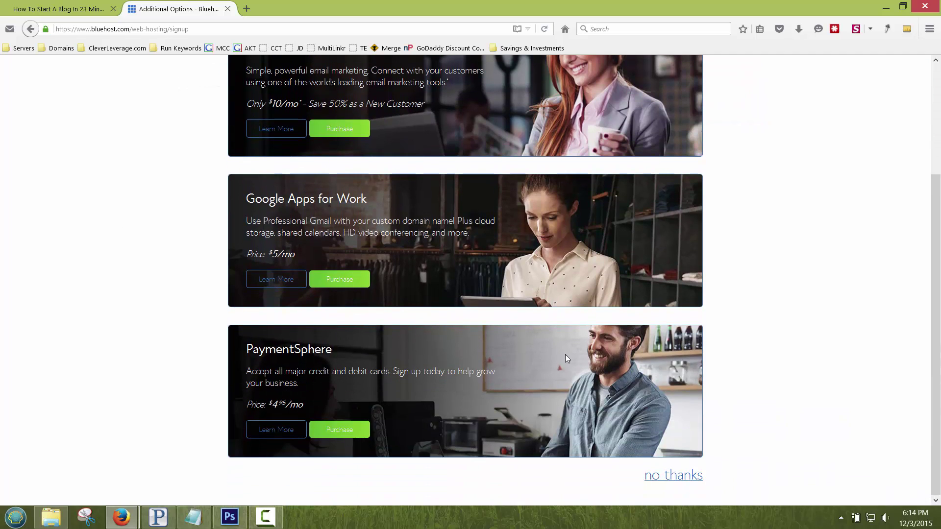
{"action": "left_click", "coordinate": [674, 475]}
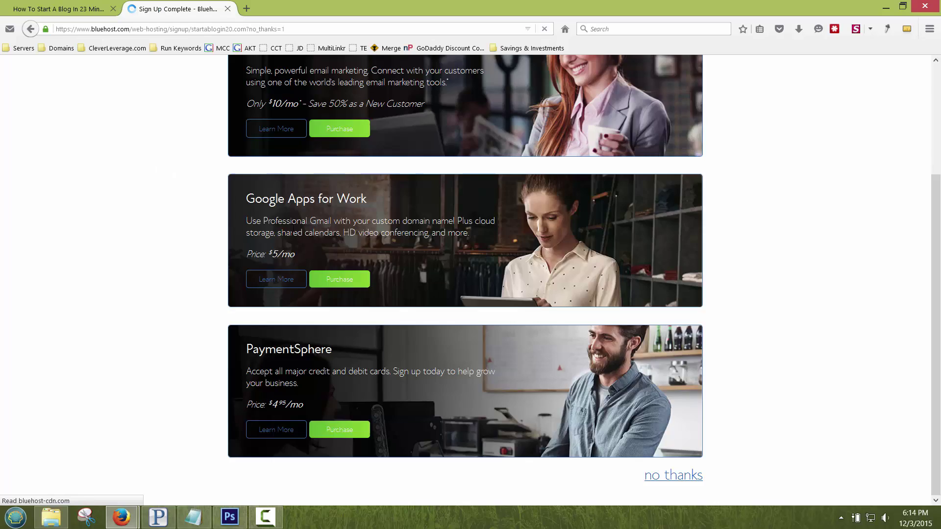
Step: Set the account password, accept the terms, then use a generated strong password after the rejection
{"action": "scroll", "coordinate": [153, 206], "scroll_direction": "down", "scroll_amount": 5}
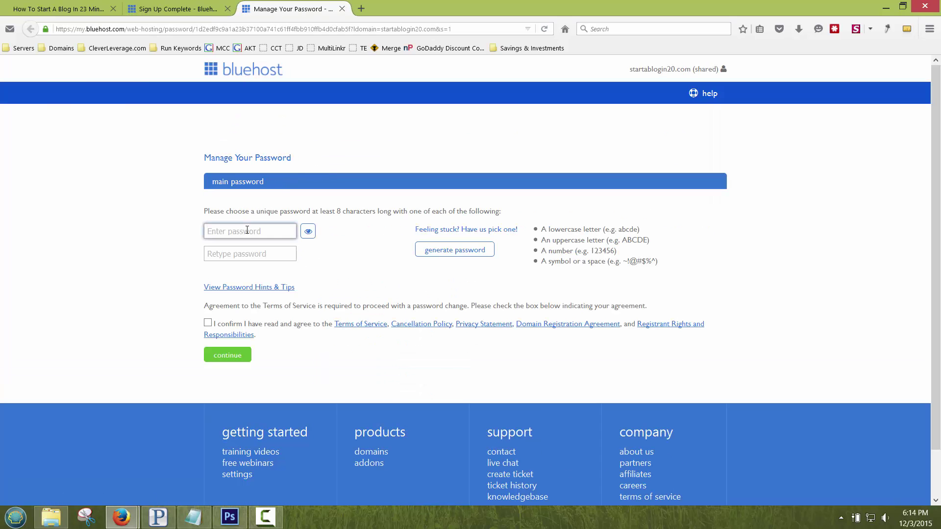
{"action": "type", "text": "abc1234"}
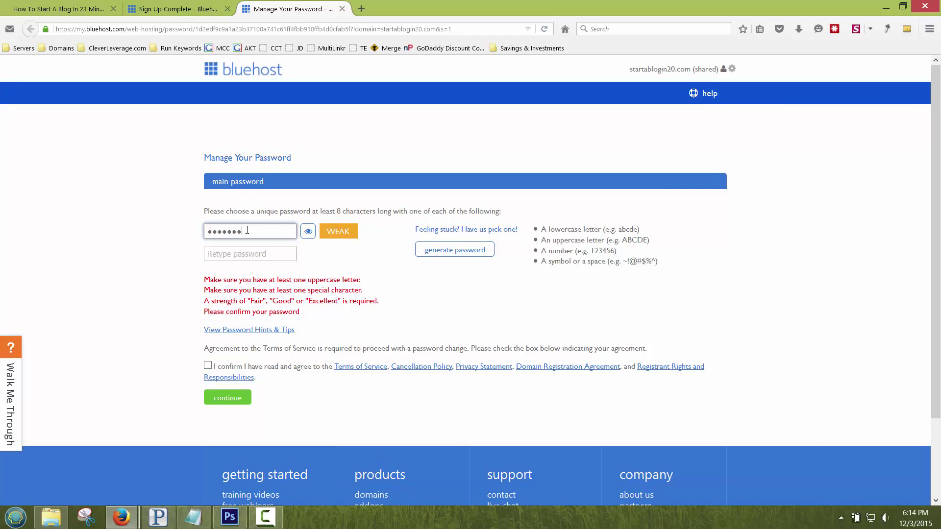
{"action": "left_click", "coordinate": [250, 252]}
{"action": "type", "text": "abc1234"}
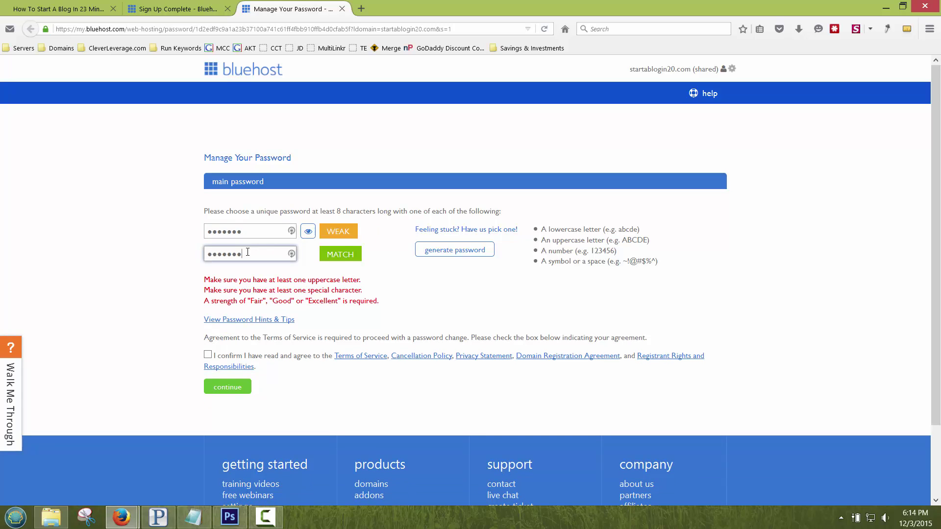
{"action": "left_click", "coordinate": [208, 354]}
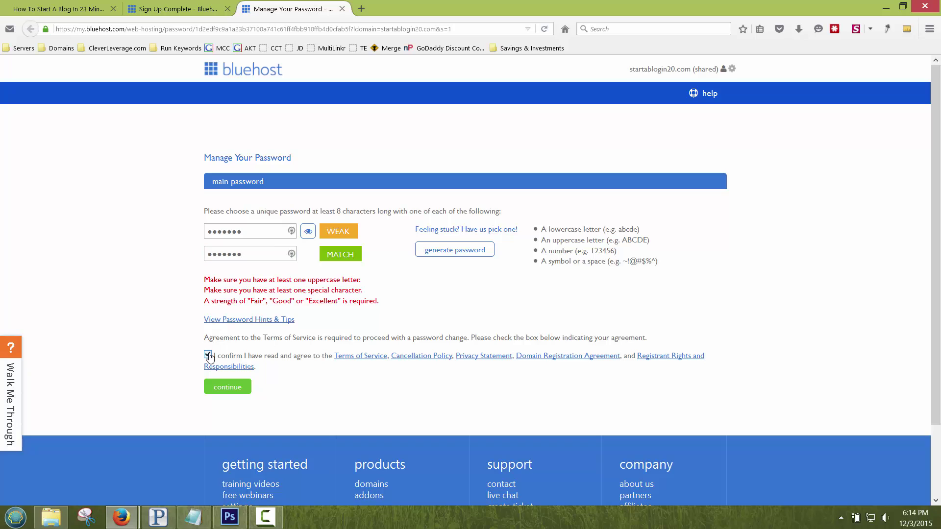
{"action": "left_click", "coordinate": [232, 389]}
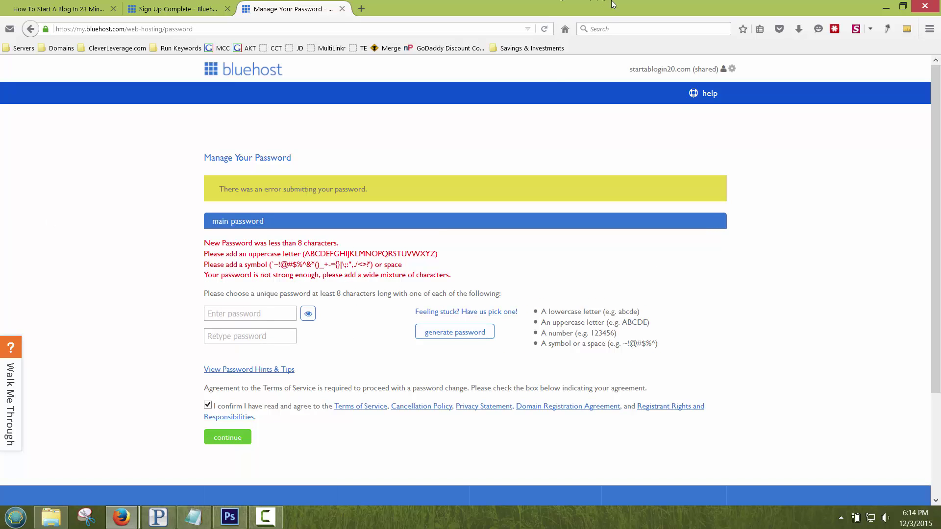
{"action": "left_click", "coordinate": [448, 332]}
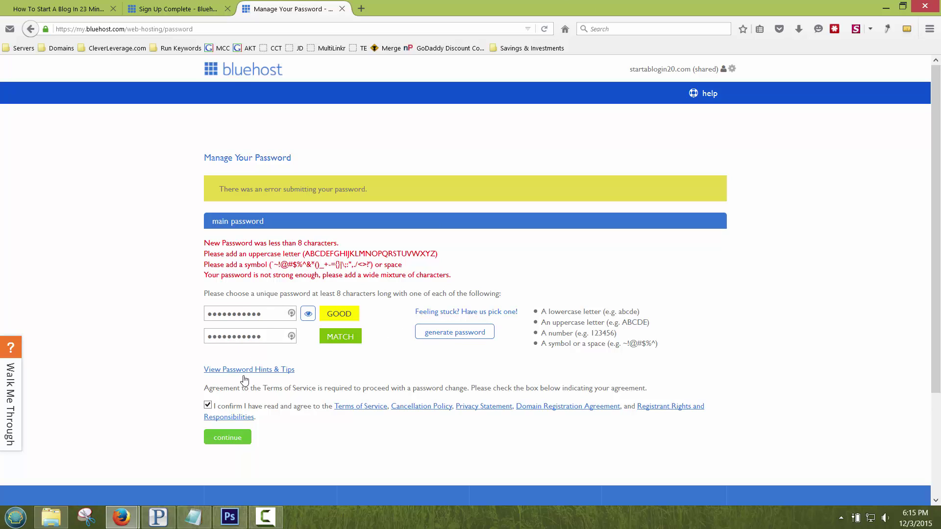
{"action": "left_click", "coordinate": [219, 443]}
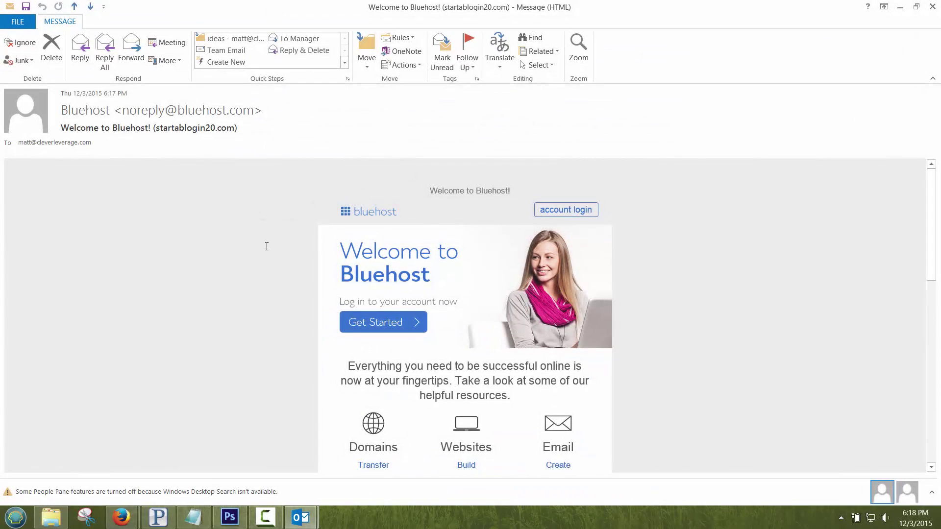
Step: Read the welcome e-mail's Account and FTP Information, then follow its account login link
{"action": "scroll", "coordinate": [272, 246], "scroll_direction": "down", "scroll_amount": 2}
{"action": "scroll", "coordinate": [279, 250], "scroll_direction": "up", "scroll_amount": 2}
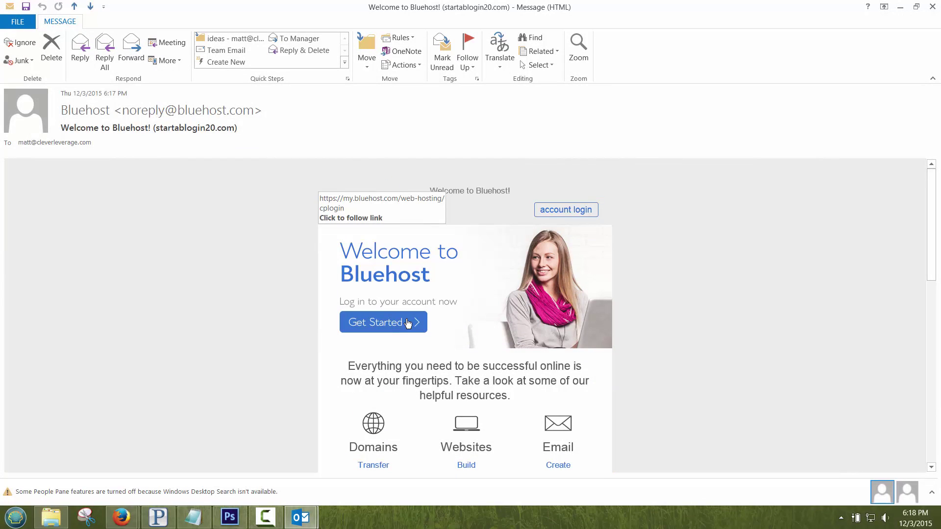
{"action": "scroll", "coordinate": [434, 252], "scroll_direction": "down", "scroll_amount": 4}
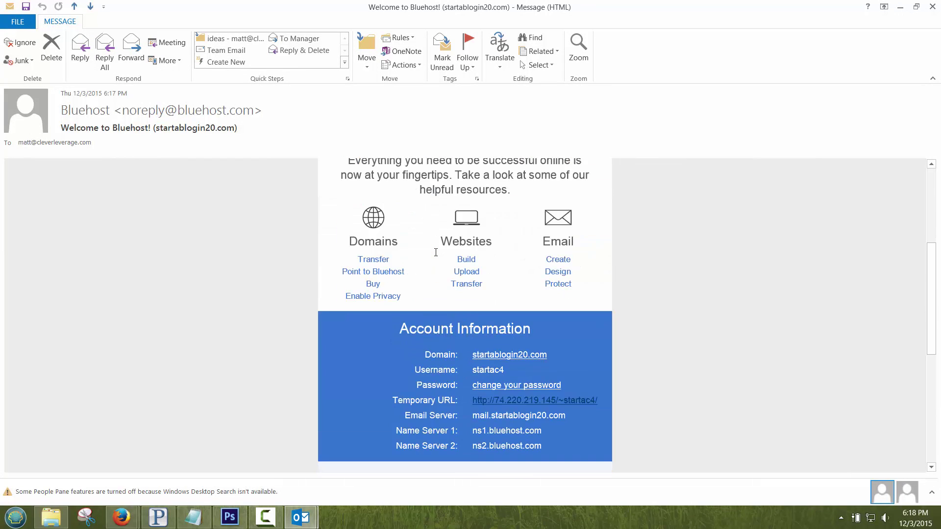
{"action": "scroll", "coordinate": [465, 258], "scroll_direction": "up", "scroll_amount": 2}
{"action": "scroll", "coordinate": [519, 253], "scroll_direction": "down", "scroll_amount": 5}
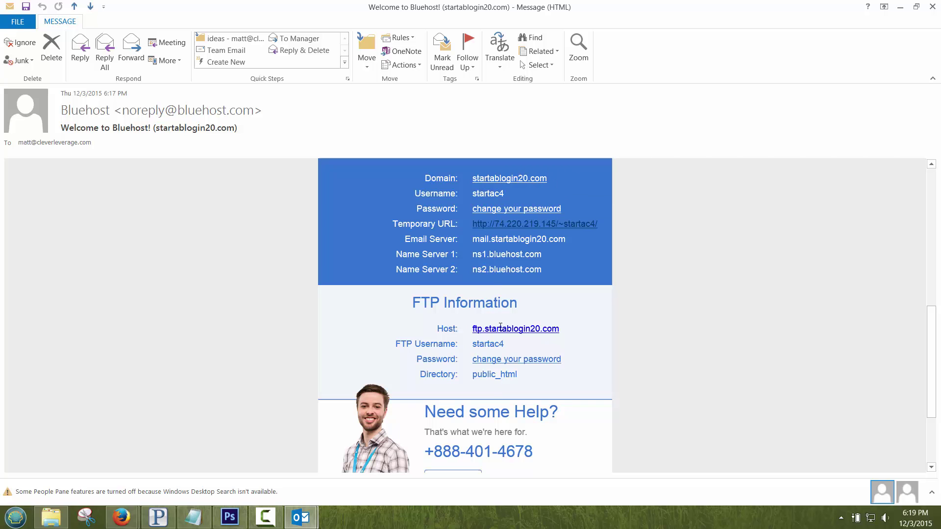
{"action": "scroll", "coordinate": [502, 312], "scroll_direction": "up", "scroll_amount": 10}
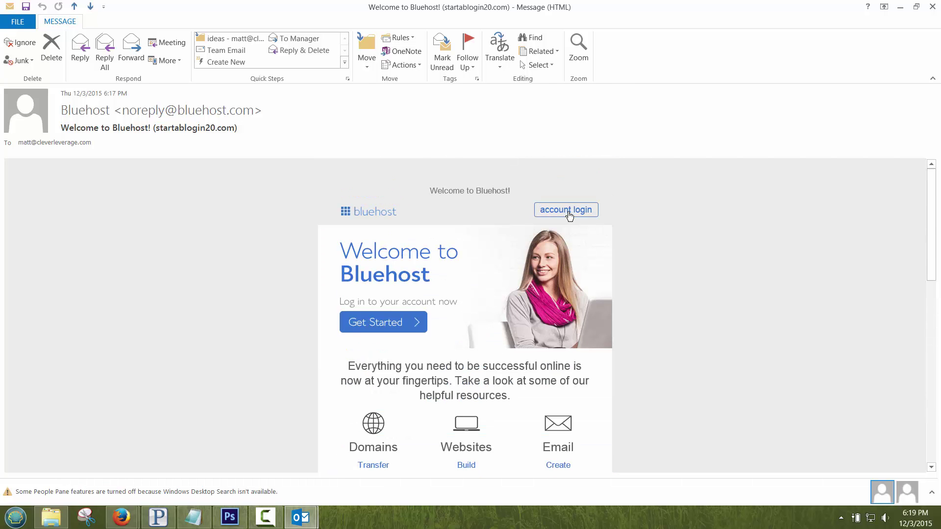
{"action": "left_click", "coordinate": [566, 211]}
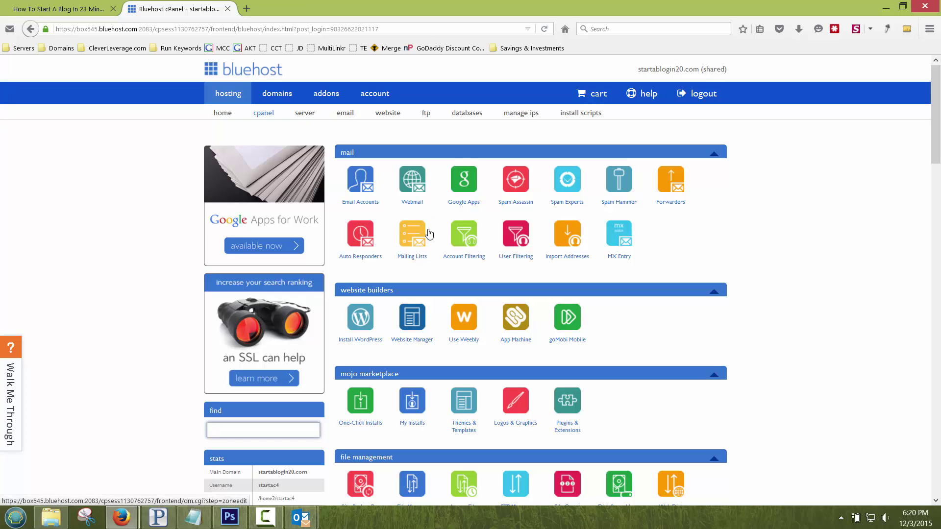
Step: Scroll the cPanel home to find Install WordPress under Website Builders
{"action": "scroll", "coordinate": [162, 244], "scroll_direction": "down", "scroll_amount": 7}
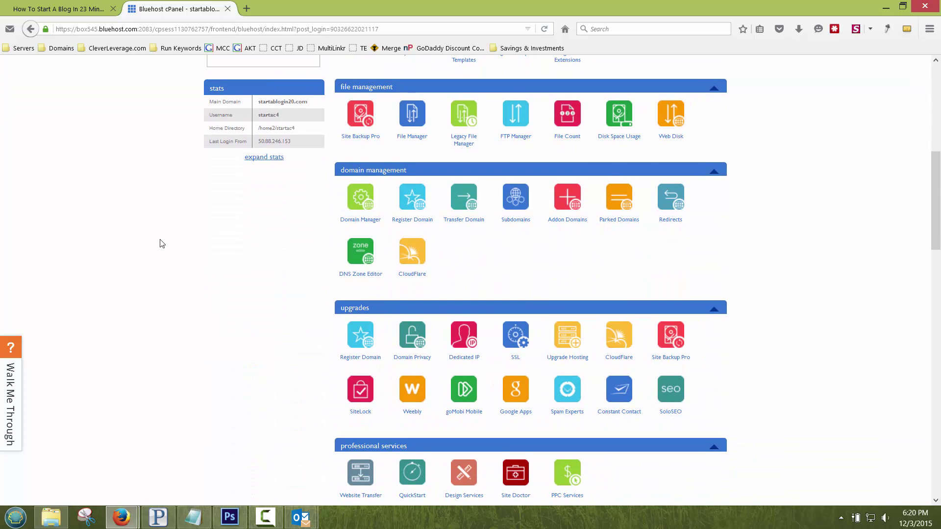
{"action": "scroll", "coordinate": [162, 243], "scroll_direction": "up", "scroll_amount": 6}
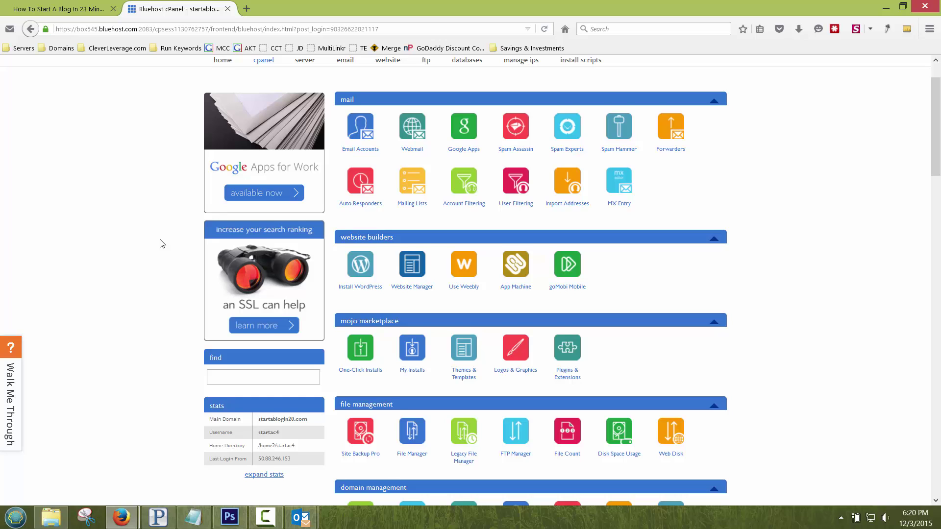
{"action": "scroll", "coordinate": [162, 243], "scroll_direction": "up", "scroll_amount": 1}
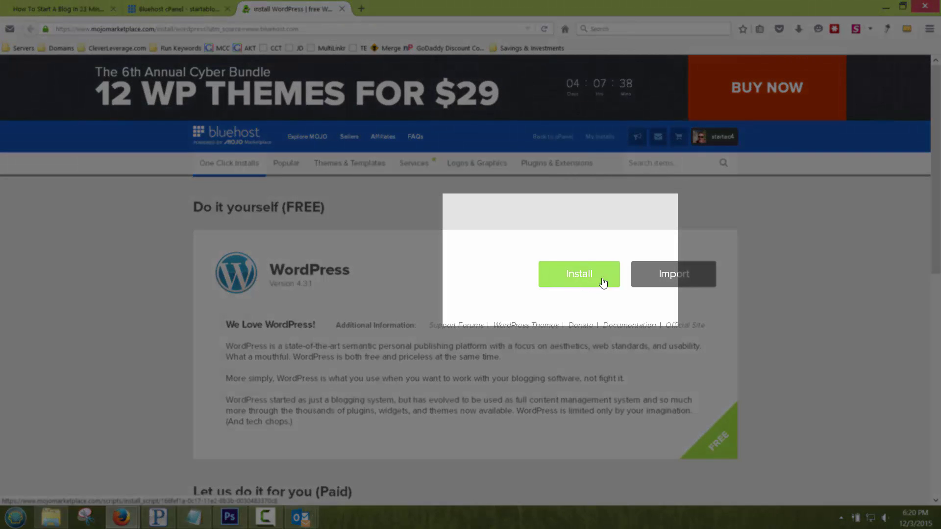
{"action": "left_click", "coordinate": [588, 280]}
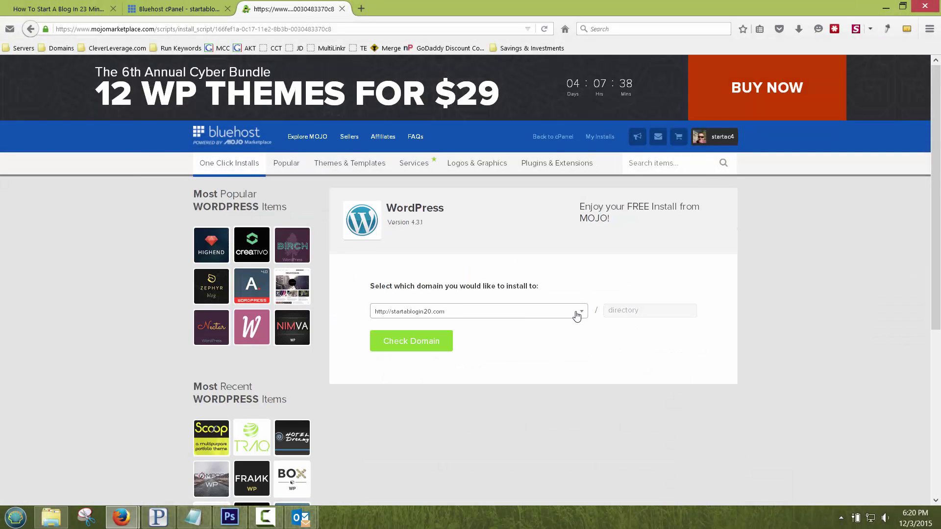
{"action": "left_click", "coordinate": [627, 311]}
{"action": "left_click", "coordinate": [462, 312]}
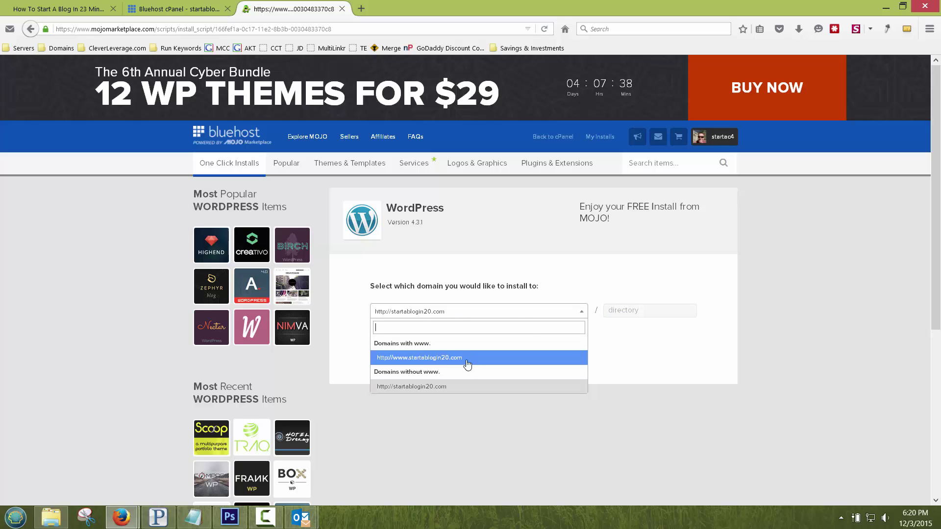
{"action": "left_click", "coordinate": [498, 275]}
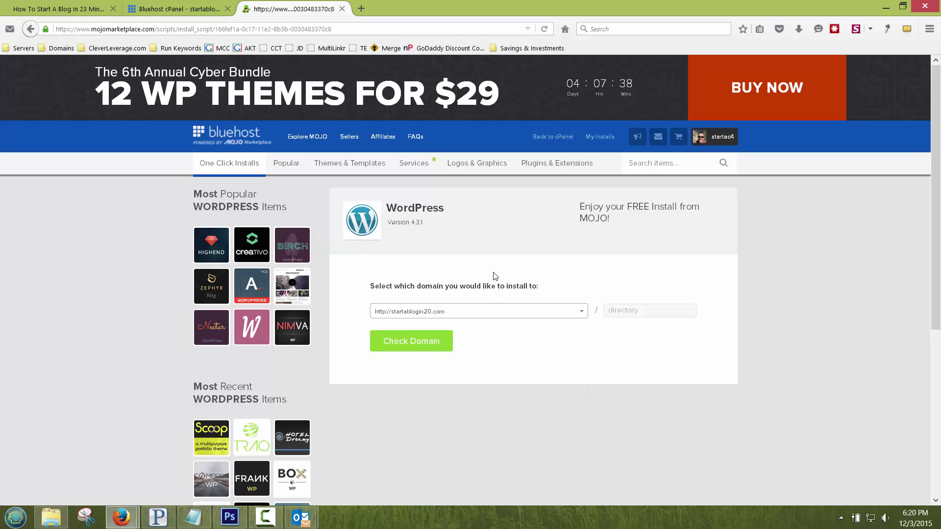
{"action": "left_click", "coordinate": [412, 349]}
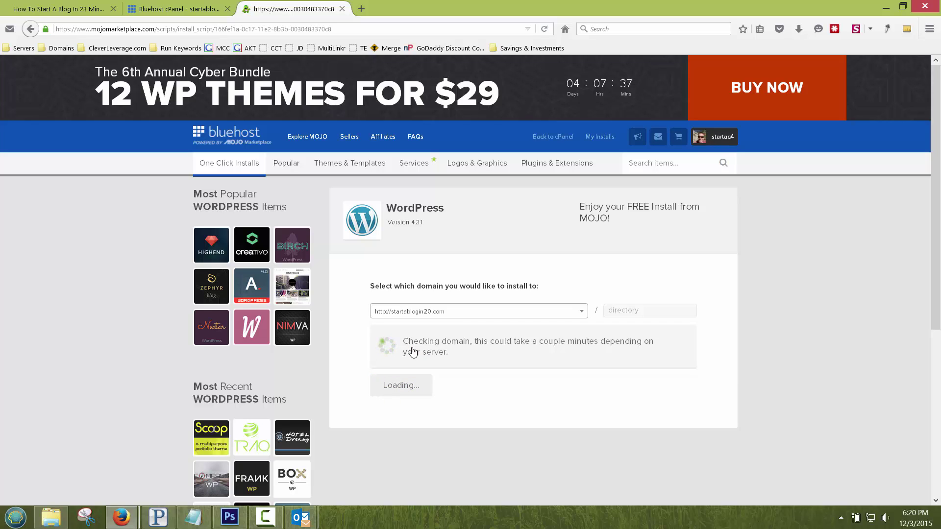
Step: Show the advanced install options and accept the GPLv2 terms and conditions
{"action": "scroll", "coordinate": [579, 273], "scroll_direction": "down", "scroll_amount": 2}
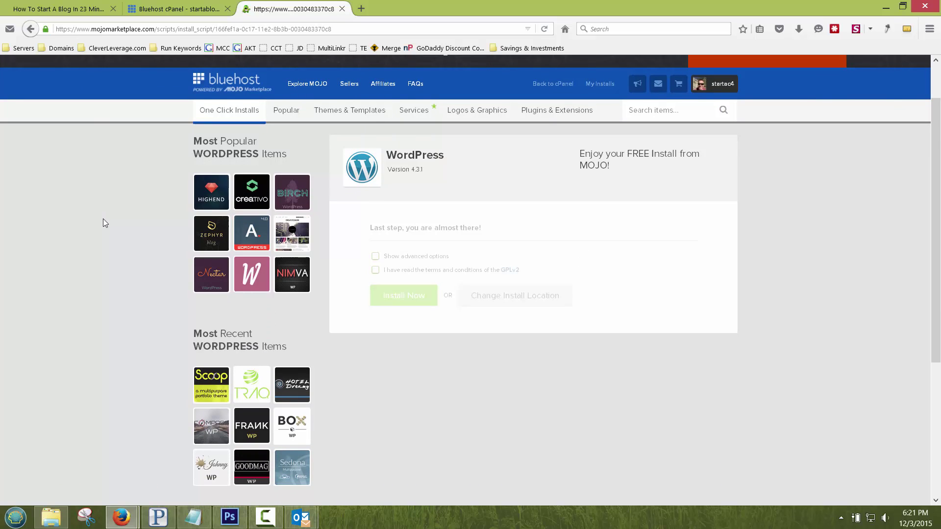
{"action": "left_click", "coordinate": [375, 256]}
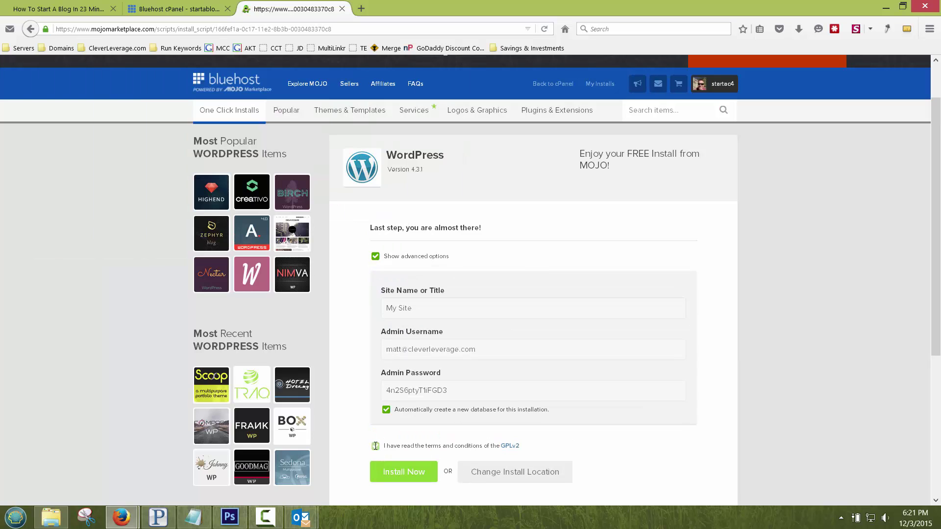
{"action": "left_click", "coordinate": [375, 446]}
{"action": "scroll", "coordinate": [125, 246], "scroll_direction": "down", "scroll_amount": 1}
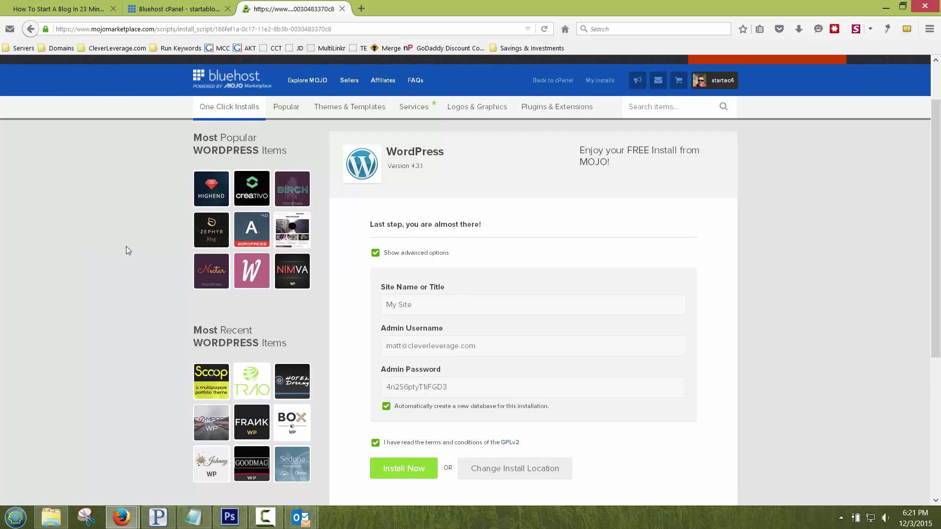
{"action": "scroll", "coordinate": [125, 246], "scroll_direction": "down", "scroll_amount": 1}
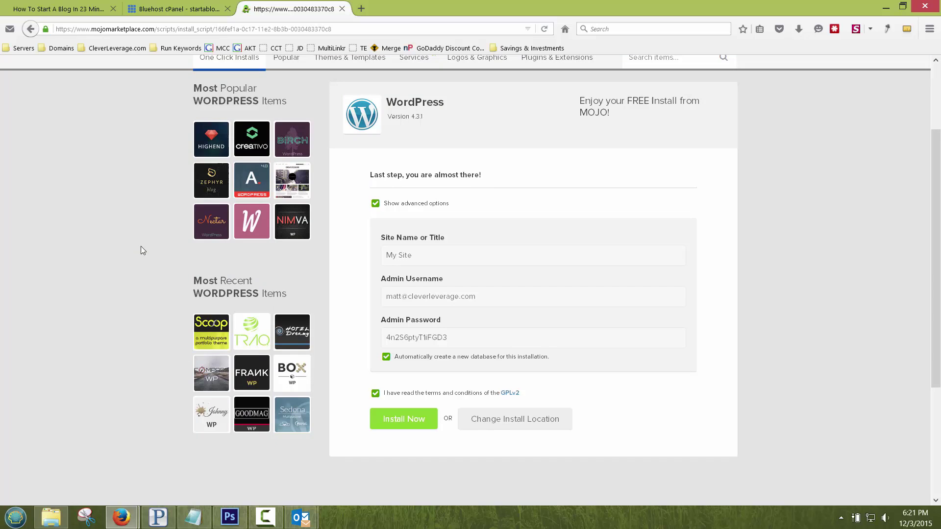
Step: Enter 'Start A Blog In 20' as both site name and admin username, then start the install
{"action": "triple_click", "coordinate": [440, 256]}
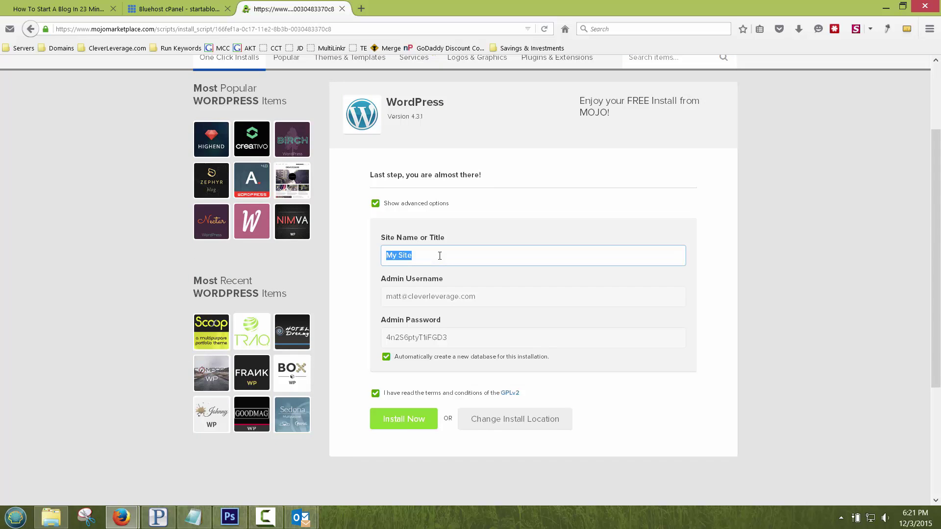
{"action": "key", "text": "BackSpace"}
{"action": "type", "text": "Start A Blog In 20"}
{"action": "left_click", "coordinate": [443, 300]}
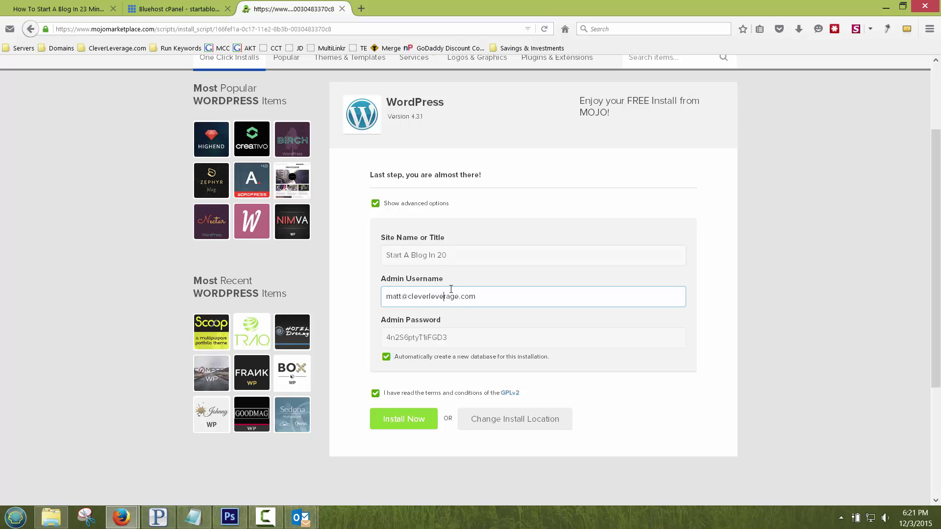
{"action": "triple_click", "coordinate": [479, 297]}
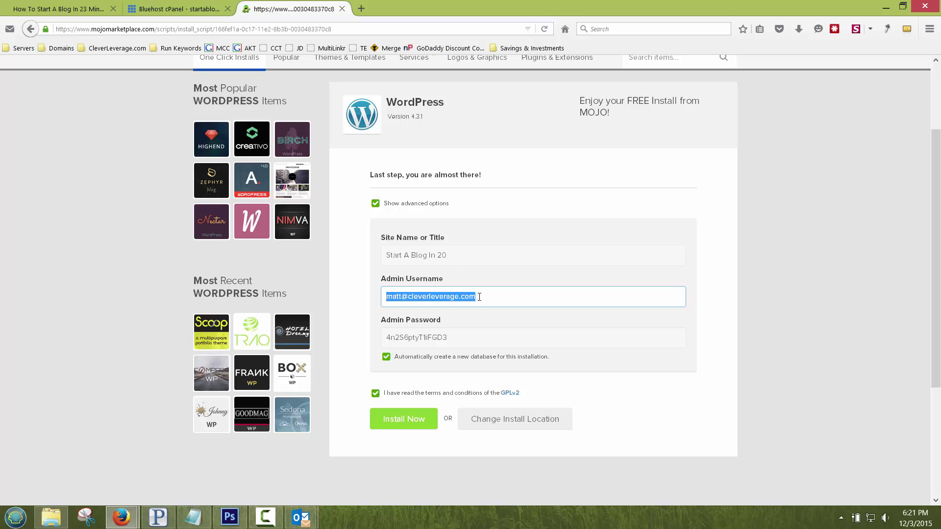
{"action": "type", "text": "Start A"}
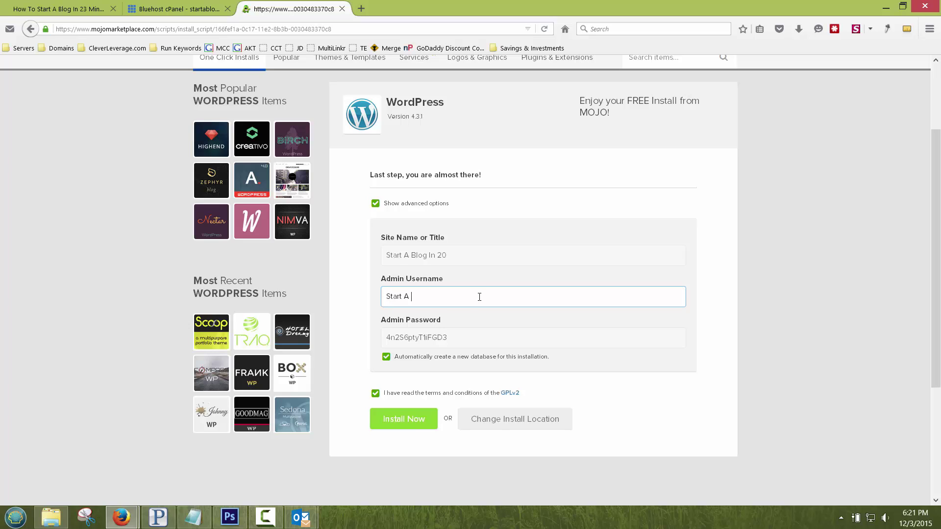
{"action": "type", "text": " Blog In 20"}
{"action": "left_click", "coordinate": [405, 423]}
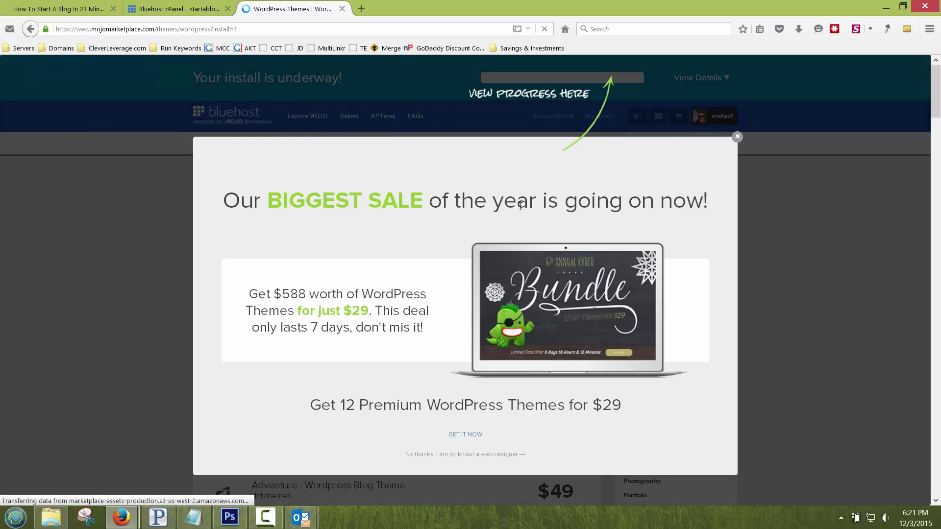
Step: Close the theme sale popup and monitor the install progress until it completes
{"action": "left_click", "coordinate": [737, 138]}
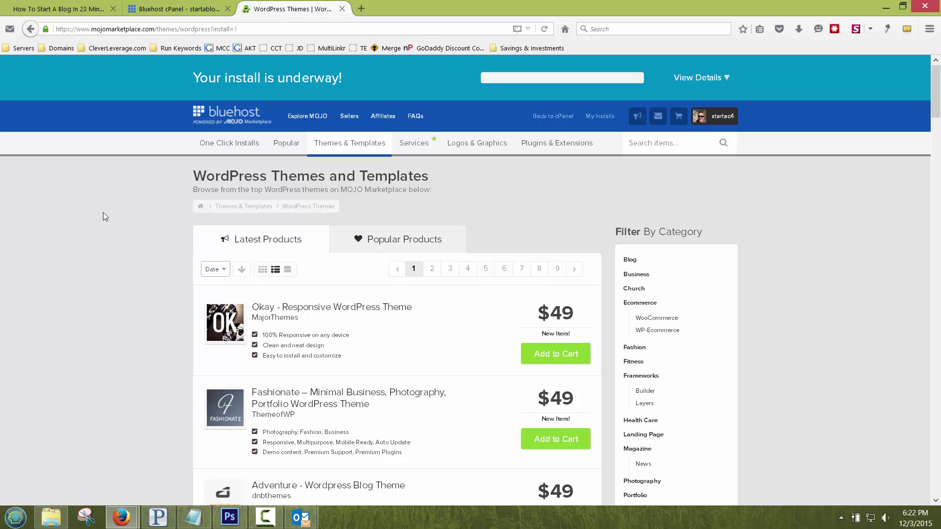
{"action": "scroll", "coordinate": [114, 240], "scroll_direction": "down", "scroll_amount": 15}
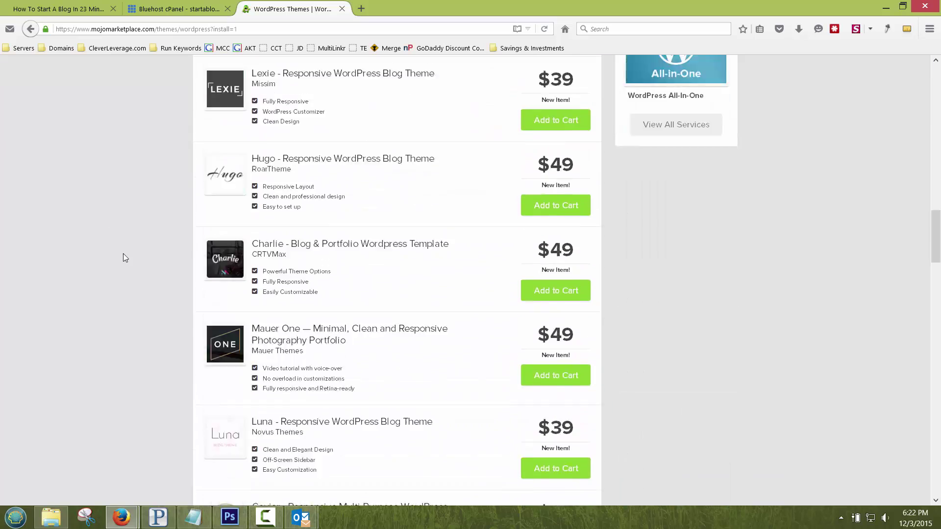
{"action": "scroll", "coordinate": [124, 258], "scroll_direction": "down", "scroll_amount": 20}
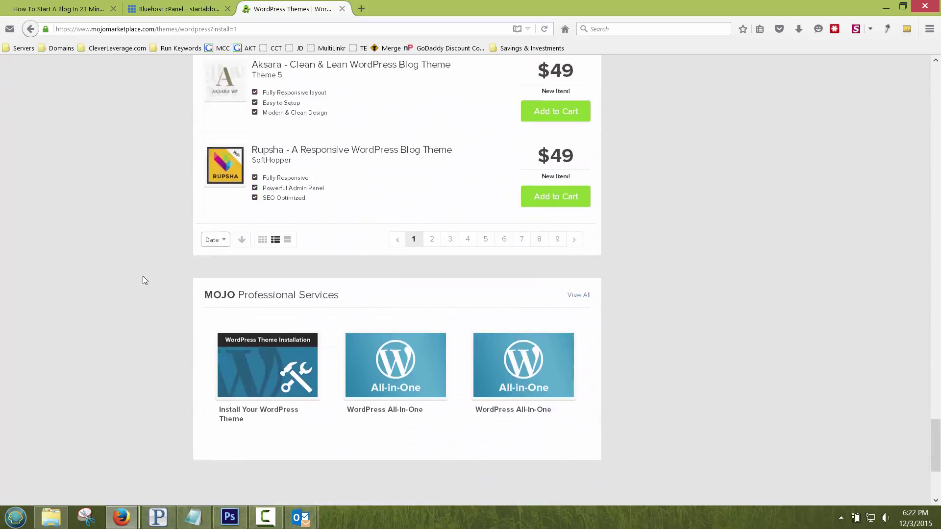
{"action": "scroll", "coordinate": [143, 277], "scroll_direction": "down", "scroll_amount": 3}
{"action": "scroll", "coordinate": [142, 277], "scroll_direction": "up", "scroll_amount": 20}
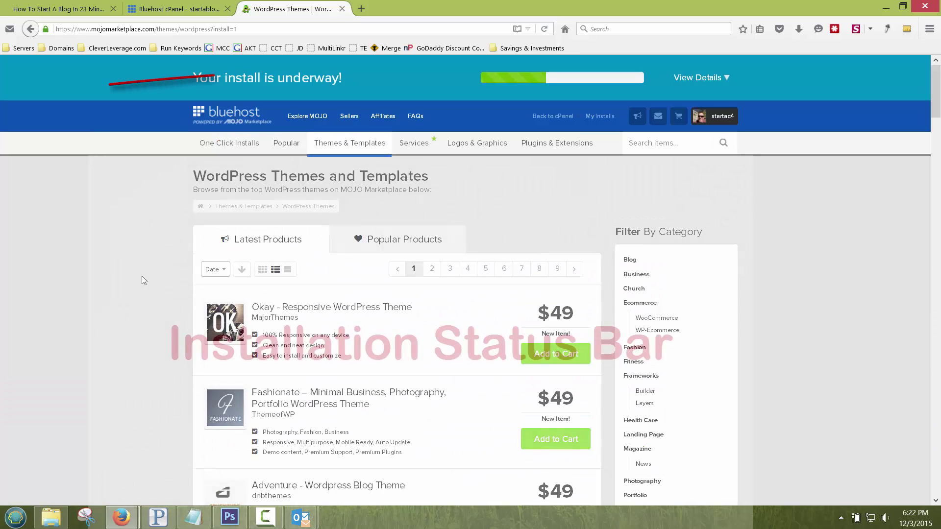
{"action": "left_click", "coordinate": [177, 9]}
{"action": "left_click", "coordinate": [294, 9]}
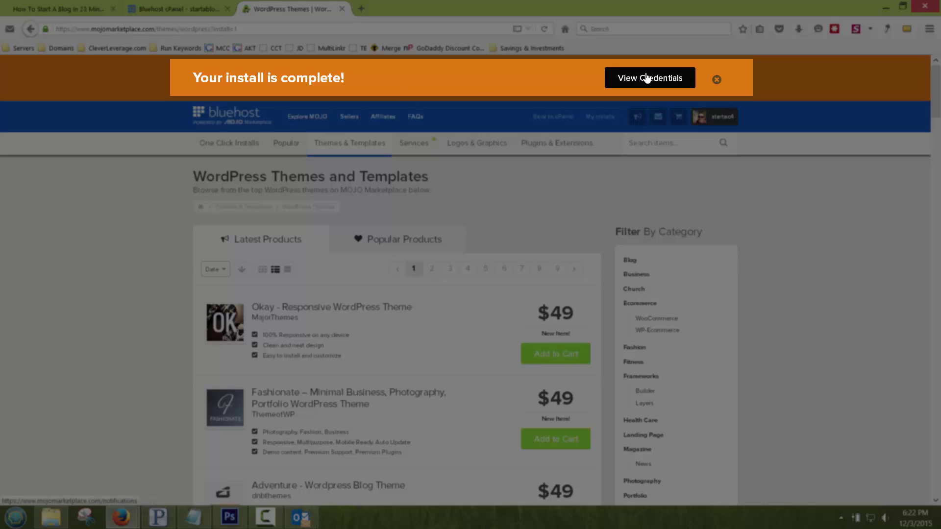
Step: Open the finished-install notice and view the new site's login credentials
{"action": "left_click", "coordinate": [646, 78]}
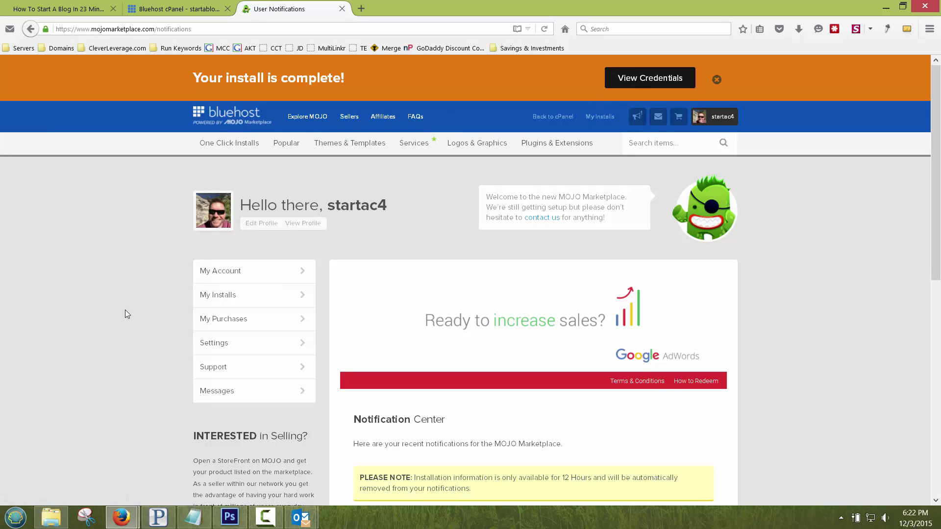
{"action": "scroll", "coordinate": [125, 311], "scroll_direction": "down", "scroll_amount": 3}
{"action": "scroll", "coordinate": [125, 314], "scroll_direction": "down", "scroll_amount": 1}
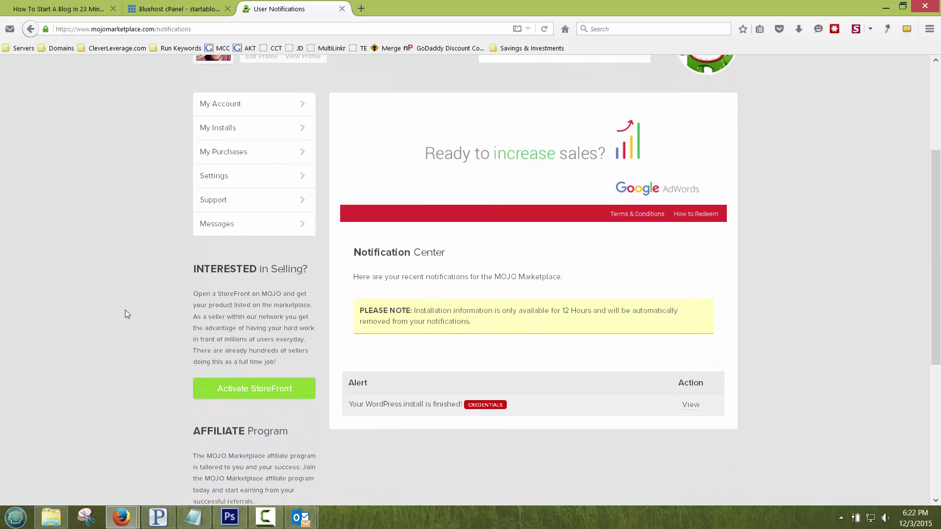
{"action": "left_click", "coordinate": [692, 359]}
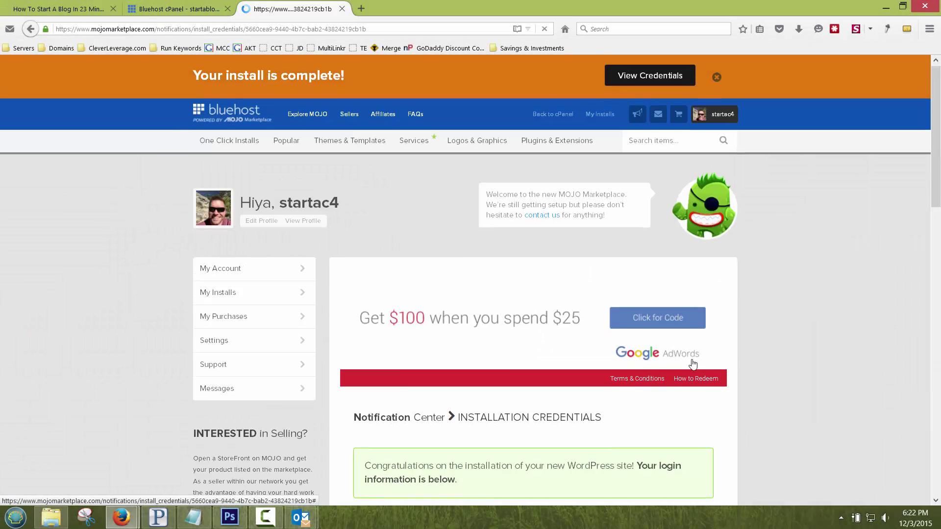
Step: Select the generated admin password and username in the credentials
{"action": "scroll", "coordinate": [392, 94], "scroll_direction": "down", "scroll_amount": 8}
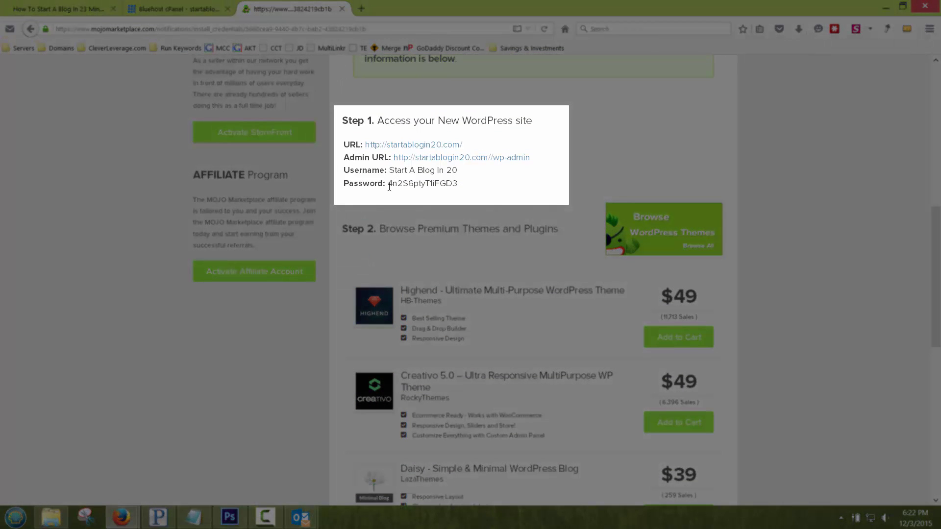
{"action": "left_click_drag", "start_coordinate": [389, 186], "coordinate": [454, 184]}
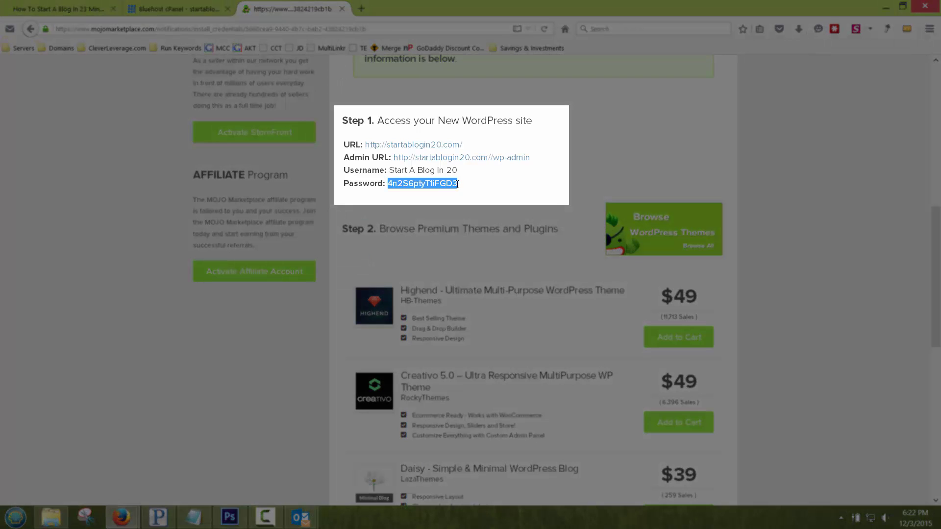
{"action": "triple_click", "coordinate": [430, 171]}
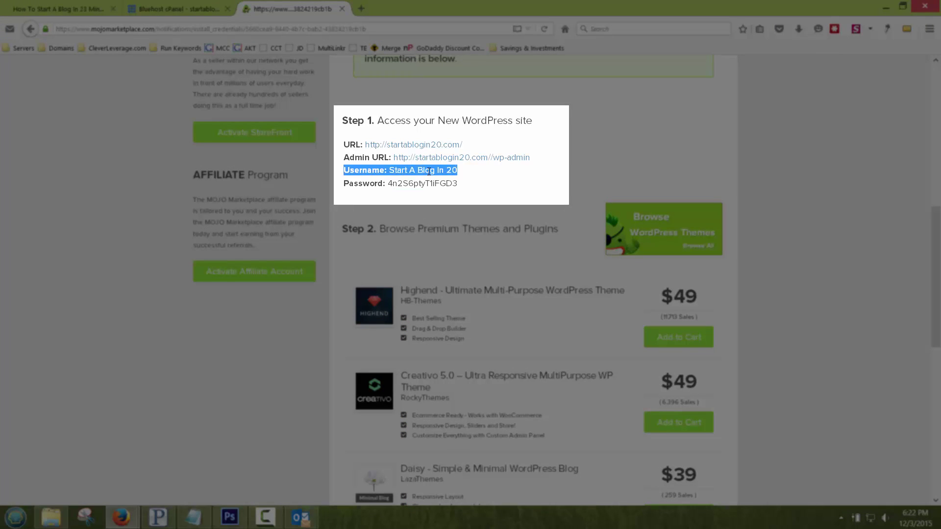
{"action": "double_click", "coordinate": [429, 171]}
Step: Log in to the new WordPress admin by pasting the copied password and username
{"action": "left_click", "coordinate": [480, 158]}
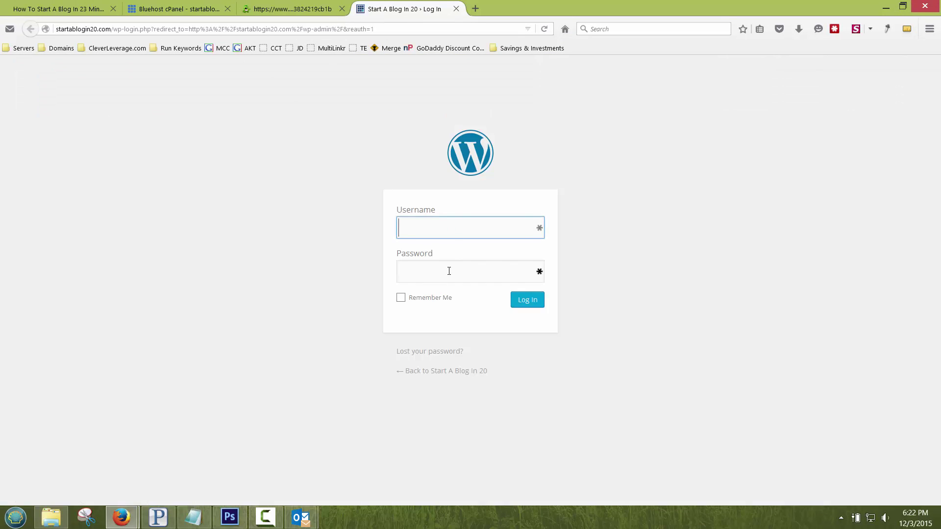
{"action": "left_click", "coordinate": [448, 269]}
{"action": "key", "text": "ctrl+v"}
{"action": "left_click", "coordinate": [448, 232]}
{"action": "left_click", "coordinate": [307, 6]}
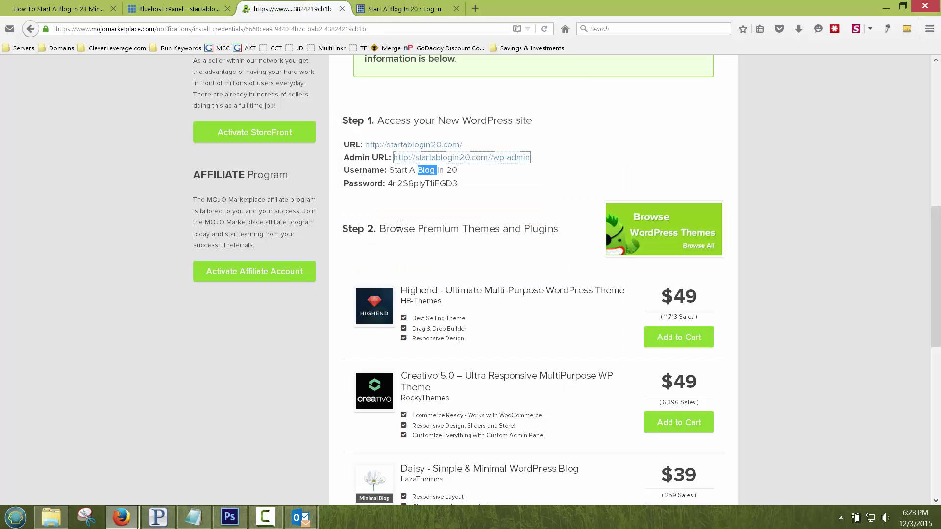
{"action": "left_click", "coordinate": [396, 169]}
{"action": "left_click_drag", "start_coordinate": [390, 170], "coordinate": [456, 169]}
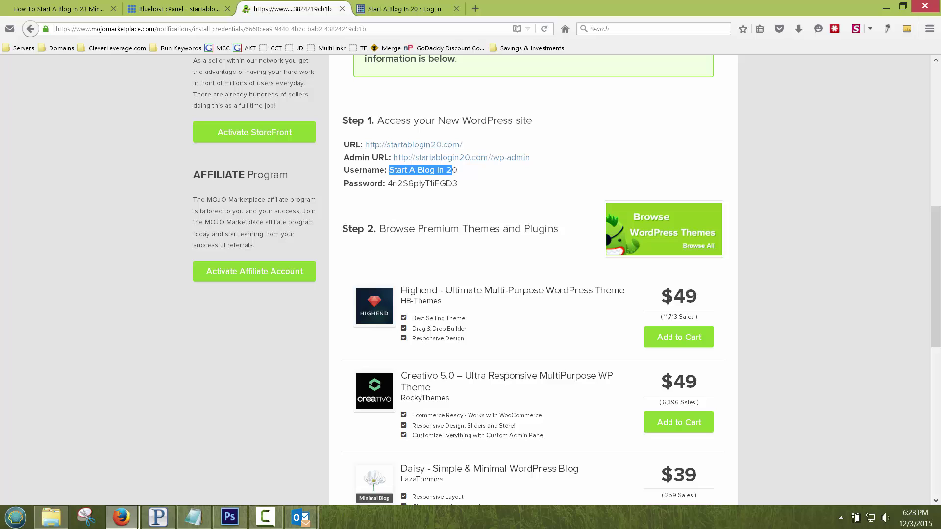
{"action": "left_click", "coordinate": [409, 10]}
{"action": "type", "text": "Start A Blog In 20"}
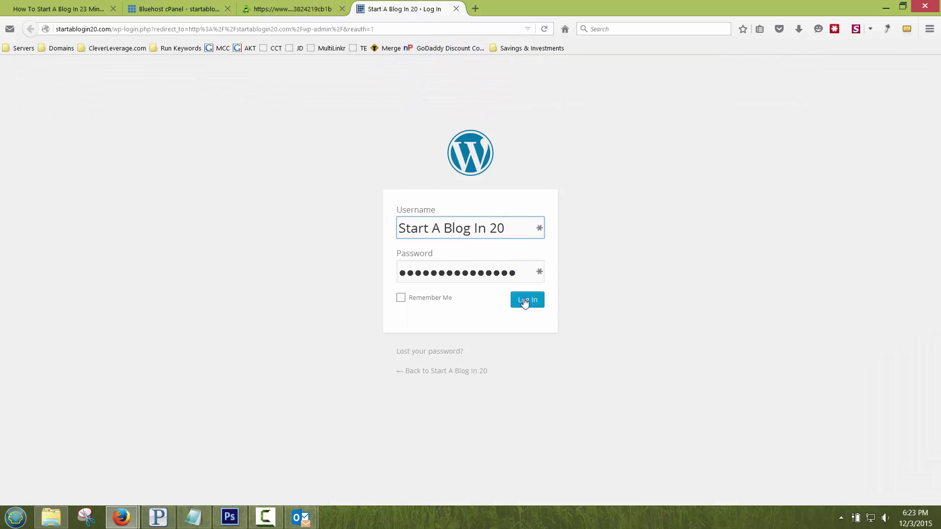
{"action": "left_click", "coordinate": [524, 302]}
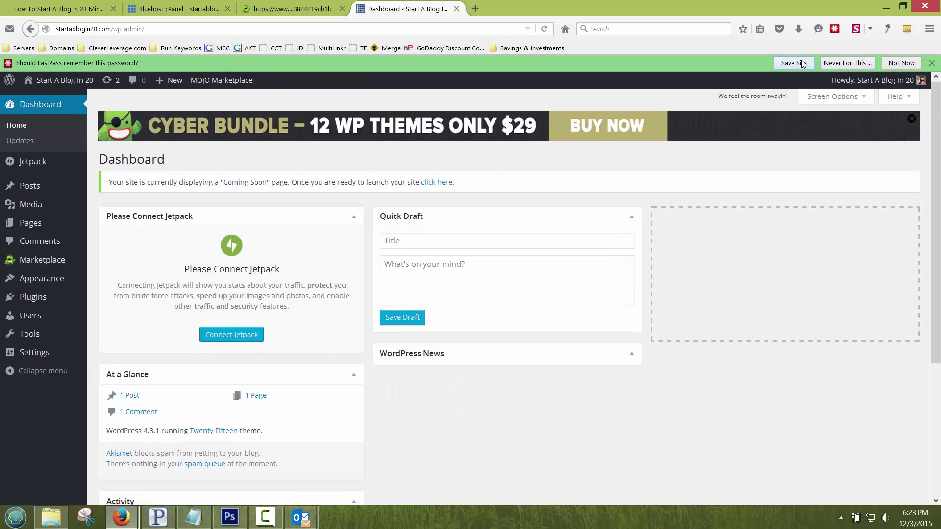
Step: Save the site login in LastPass with AutoLogin on, and dismiss the Cyber Bundle banner
{"action": "left_click", "coordinate": [793, 63]}
{"action": "left_click", "coordinate": [413, 295]}
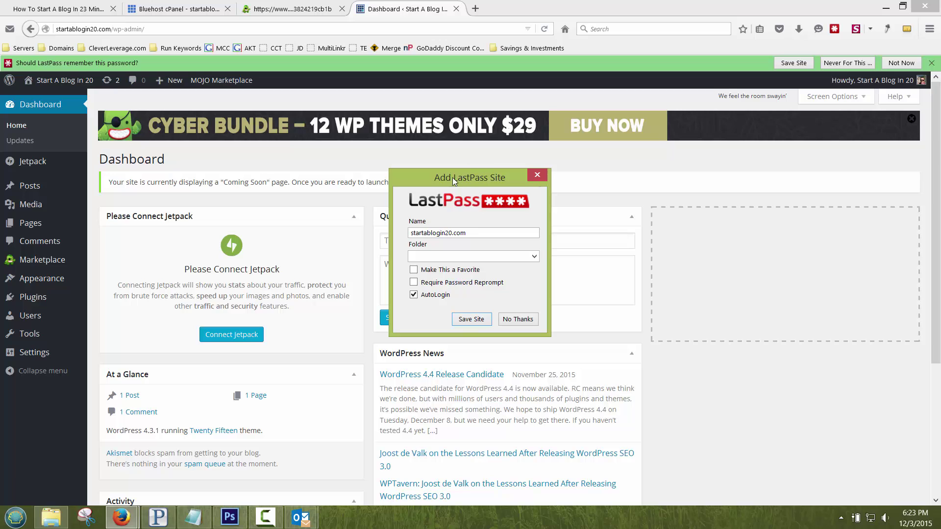
{"action": "left_click", "coordinate": [472, 318]}
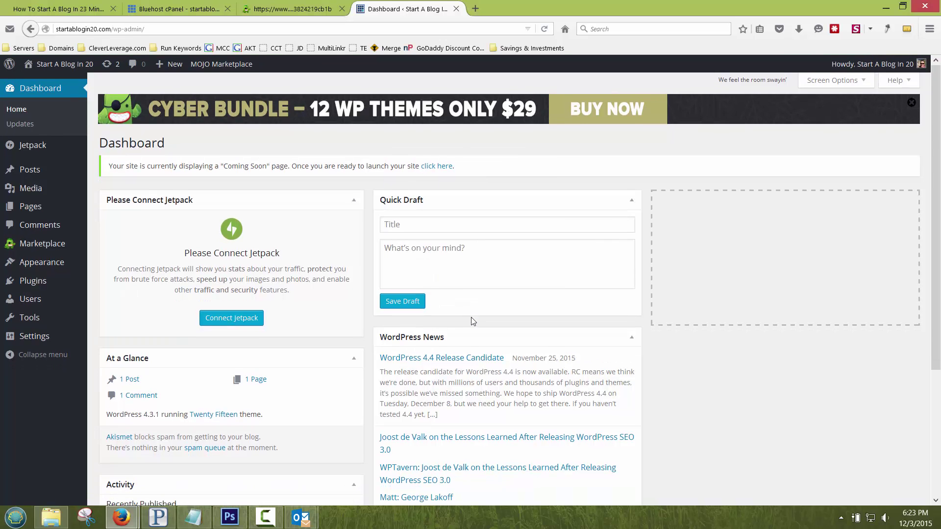
{"action": "left_click", "coordinate": [911, 106]}
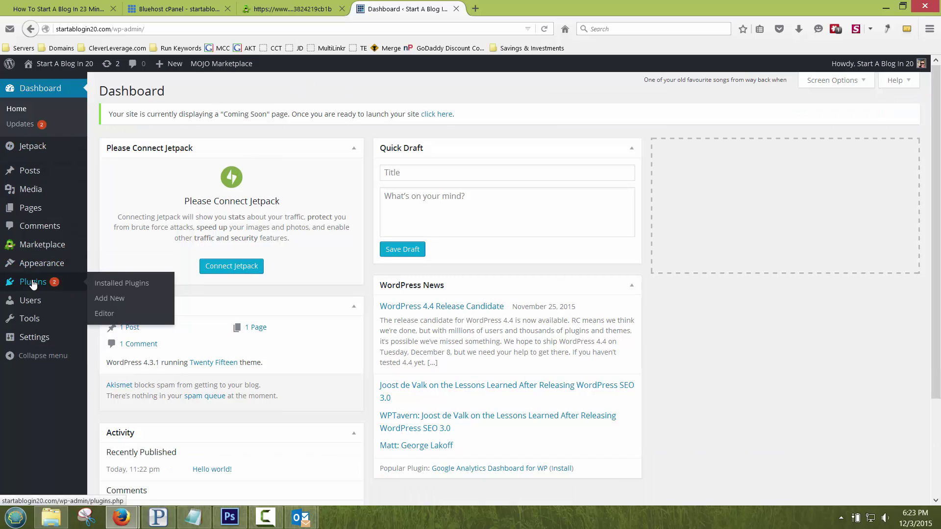
Step: Show Installed Plugins and open the site's front page in a new tab
{"action": "left_click", "coordinate": [33, 284]}
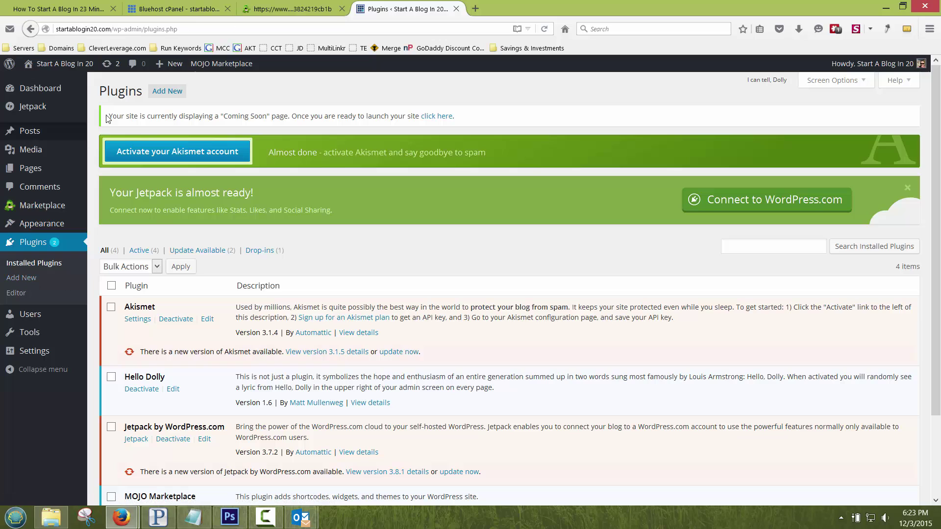
{"action": "right_click", "coordinate": [51, 66]}
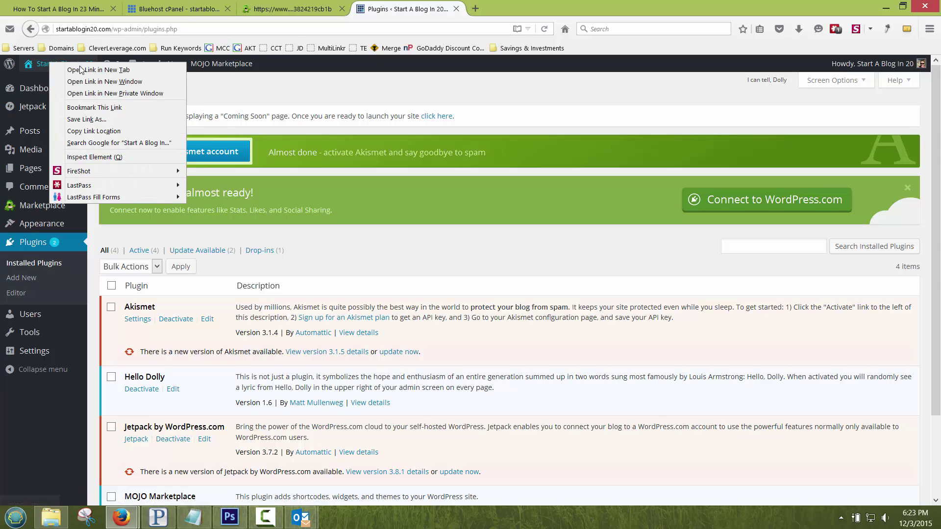
{"action": "left_click", "coordinate": [80, 69]}
{"action": "left_click", "coordinate": [499, 13]}
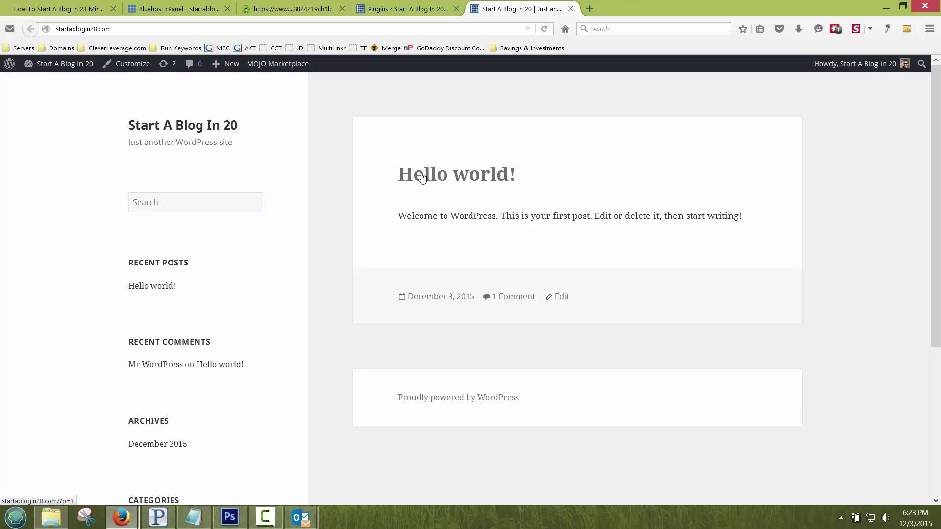
{"action": "left_click", "coordinate": [395, 9]}
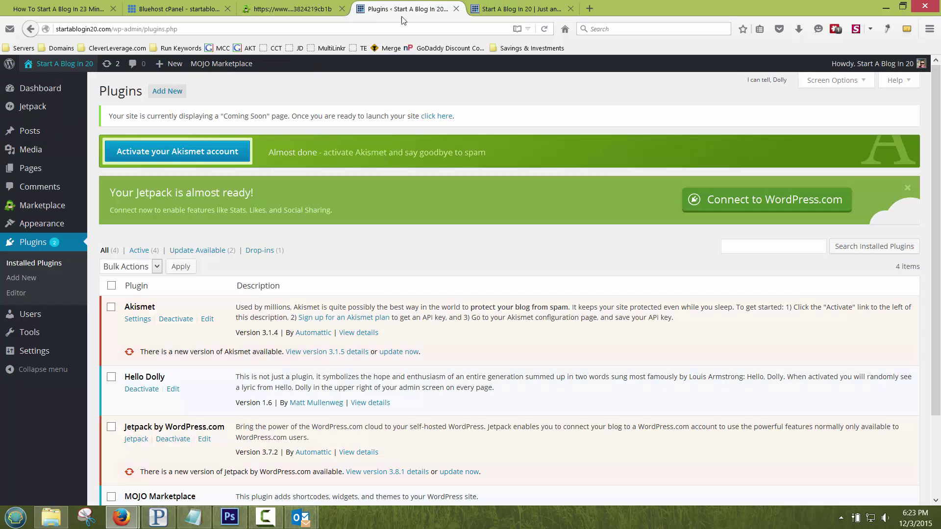
{"action": "key", "text": "ctrl+Tab"}
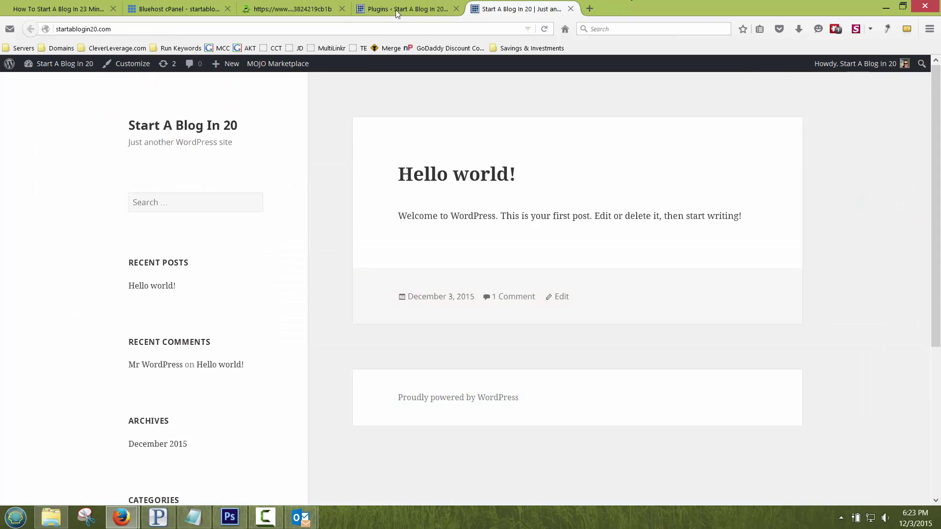
{"action": "left_click", "coordinate": [395, 10]}
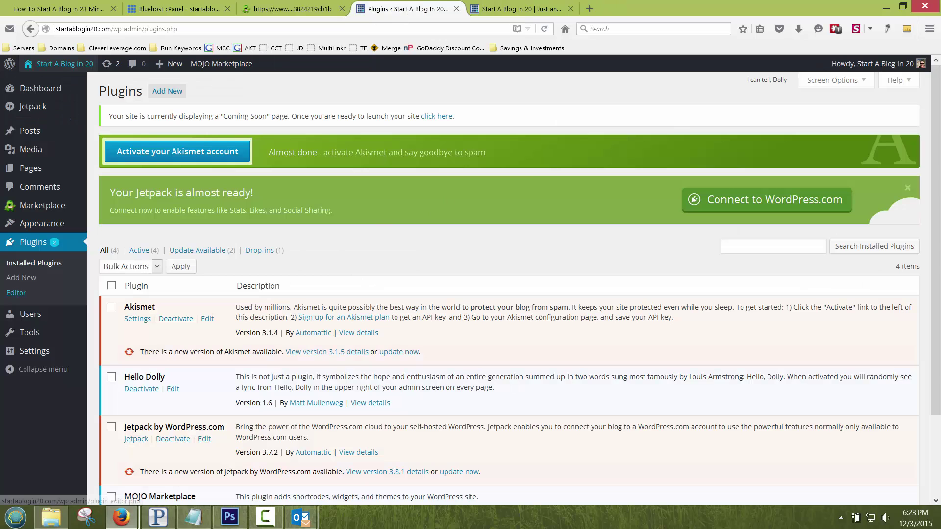
Step: Deactivate all installed plugins with the Deactivate bulk action
{"action": "left_click", "coordinate": [111, 286]}
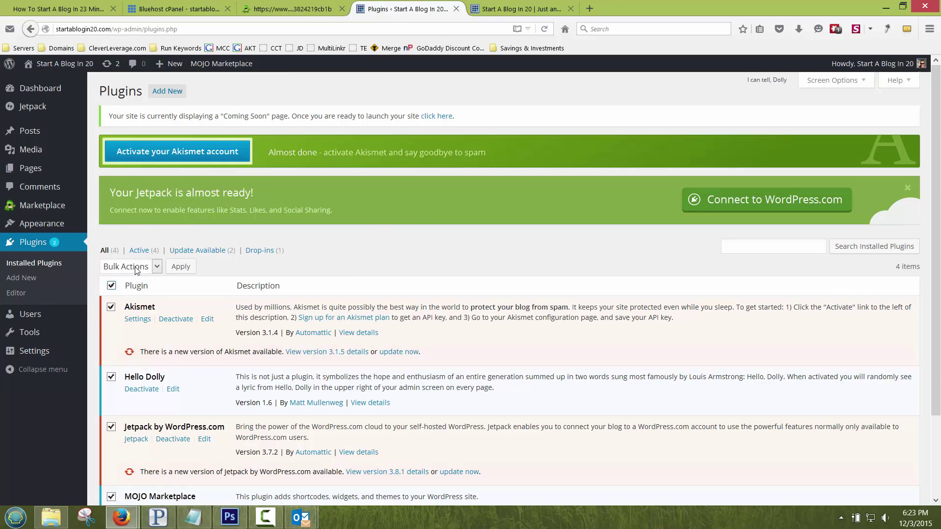
{"action": "left_click", "coordinate": [135, 267]}
{"action": "left_click", "coordinate": [130, 301]}
{"action": "left_click", "coordinate": [174, 268]}
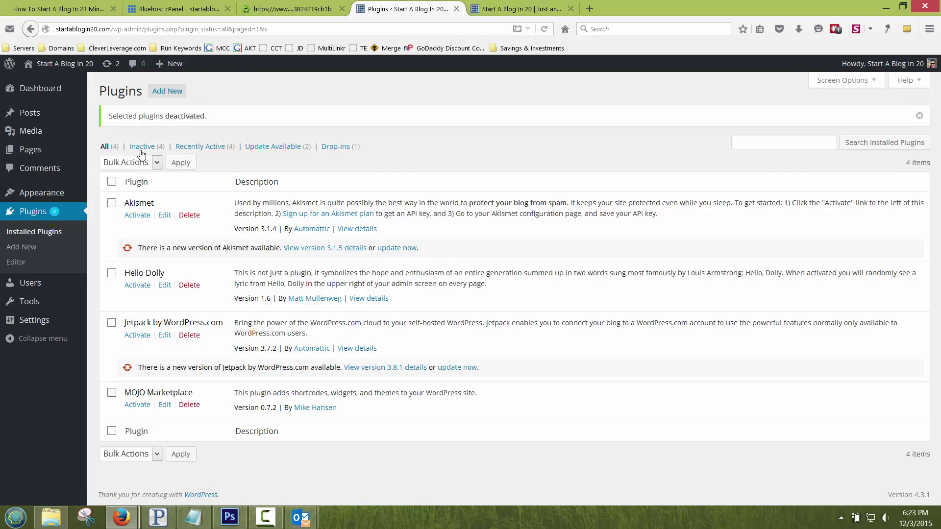
Step: Delete all inactive plugins: Akismet, Hello Dolly, Jetpack and MOJO Marketplace
{"action": "left_click", "coordinate": [143, 148]}
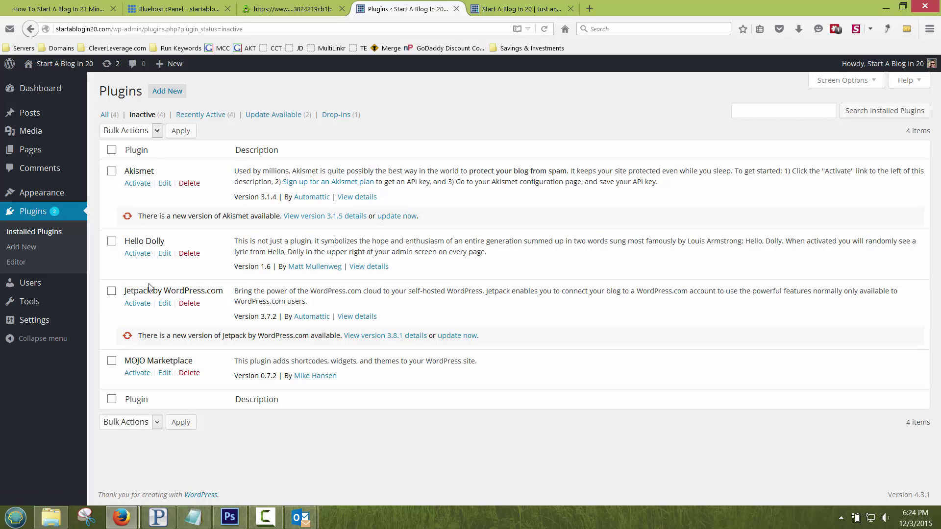
{"action": "left_click", "coordinate": [112, 150]}
{"action": "left_click", "coordinate": [130, 130]}
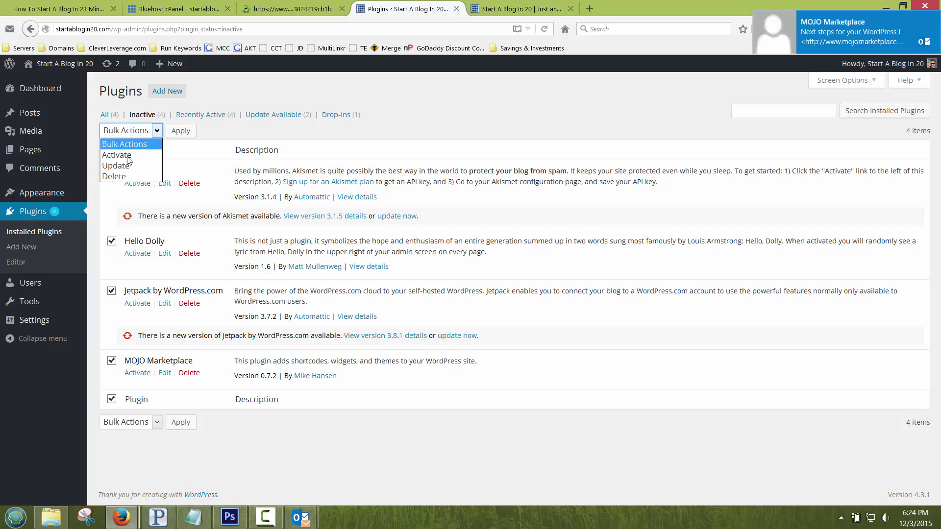
{"action": "left_click", "coordinate": [129, 179]}
{"action": "left_click", "coordinate": [180, 131]}
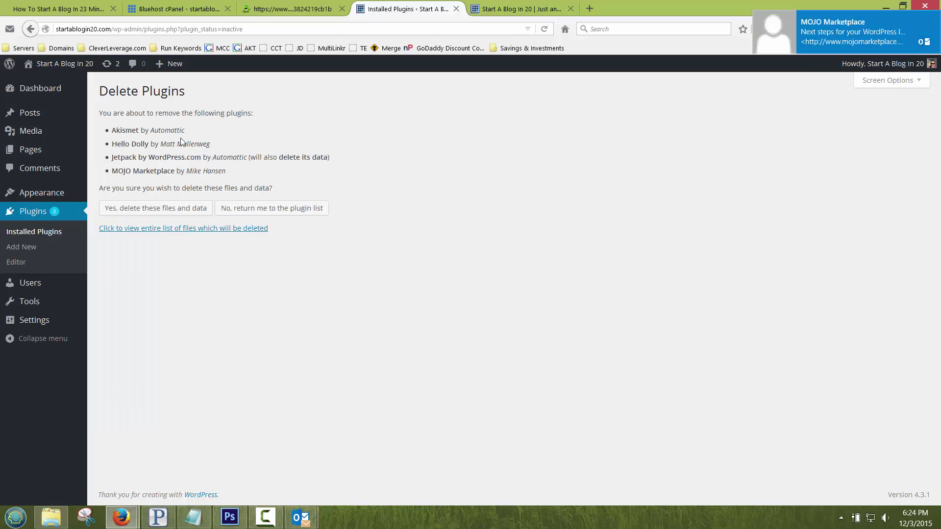
{"action": "left_click", "coordinate": [155, 209]}
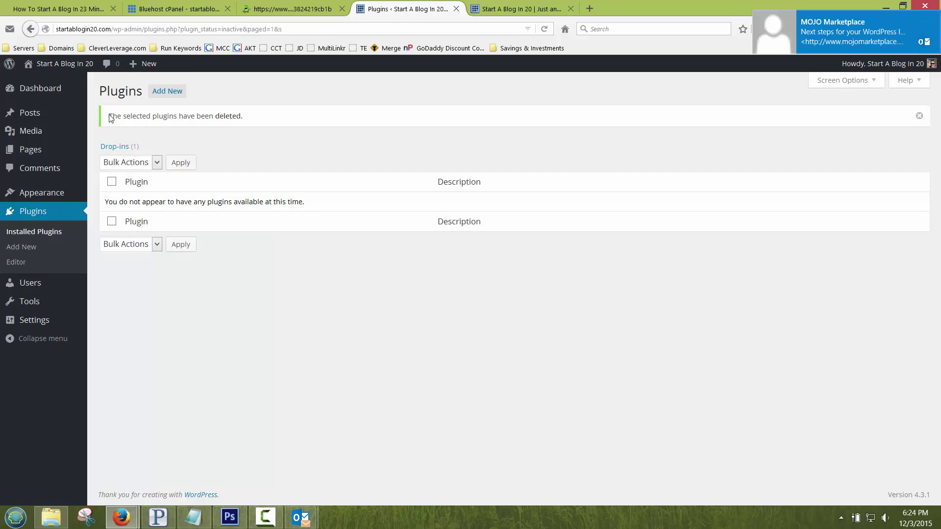
{"action": "left_click", "coordinate": [494, 11]}
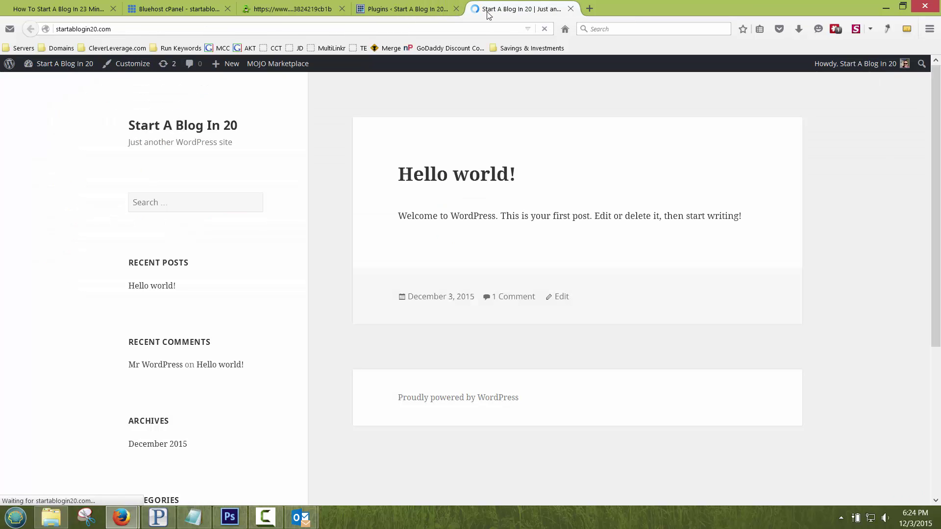
{"action": "left_click", "coordinate": [411, 9]}
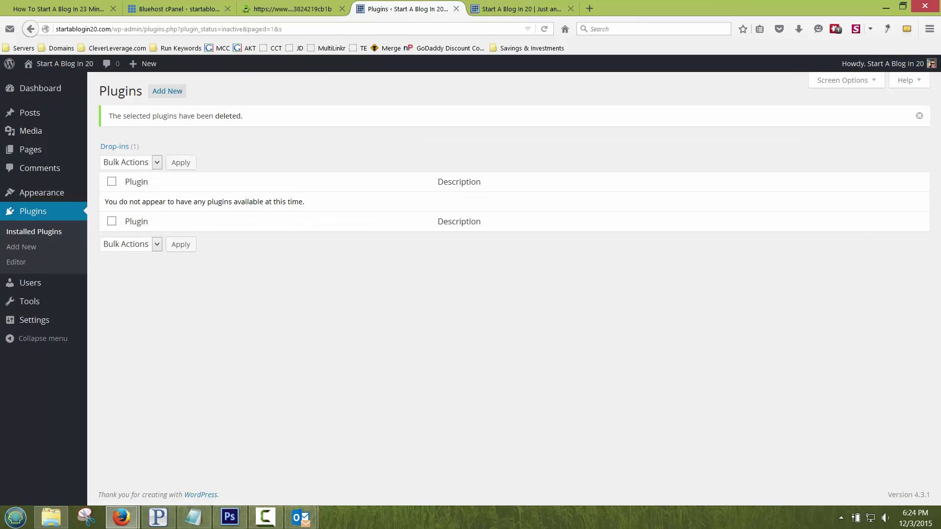
Step: Edit the user profile and uncheck Show Toolbar when viewing site
{"action": "left_click", "coordinate": [35, 285]}
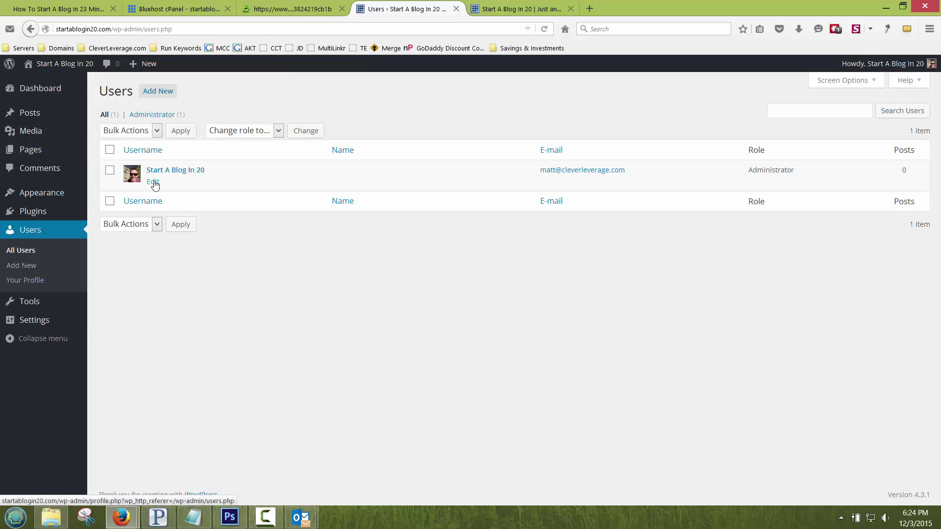
{"action": "left_click", "coordinate": [155, 186]}
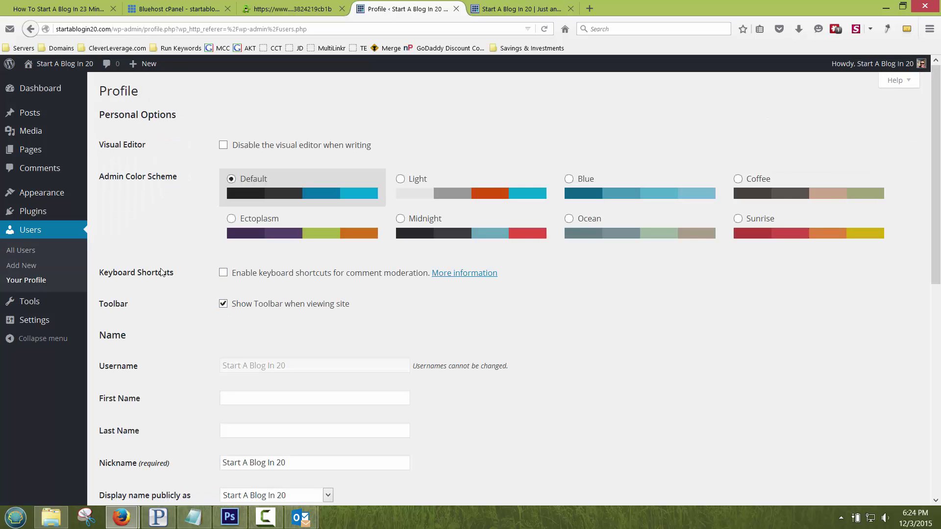
{"action": "left_click", "coordinate": [549, 9]}
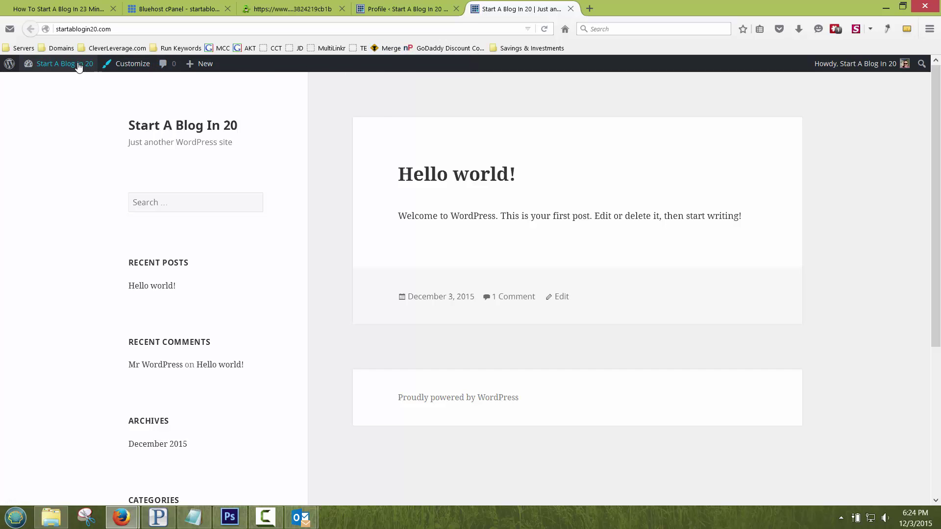
{"action": "left_click", "coordinate": [402, 5]}
{"action": "left_click", "coordinate": [223, 304]}
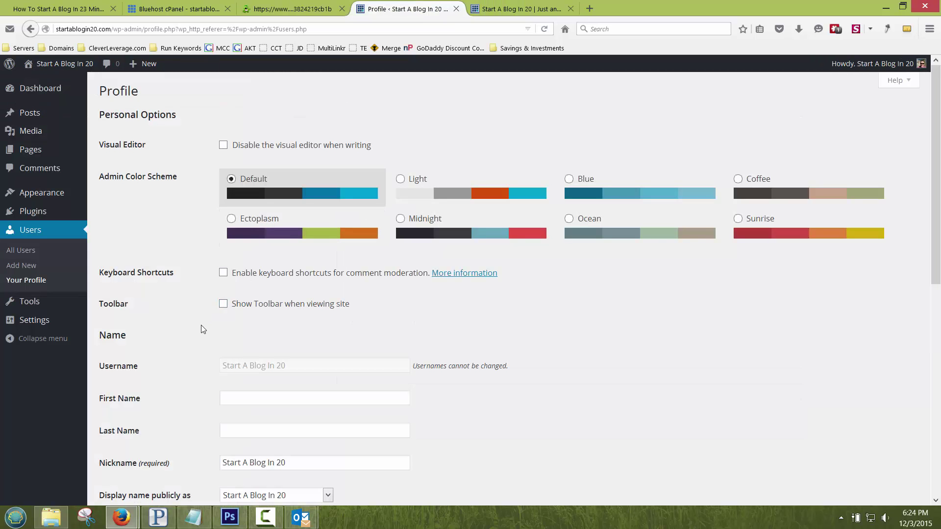
Step: Review the nickname and public display name options, leaving them unchanged
{"action": "scroll", "coordinate": [199, 321], "scroll_direction": "down", "scroll_amount": 5}
{"action": "left_click", "coordinate": [244, 251]}
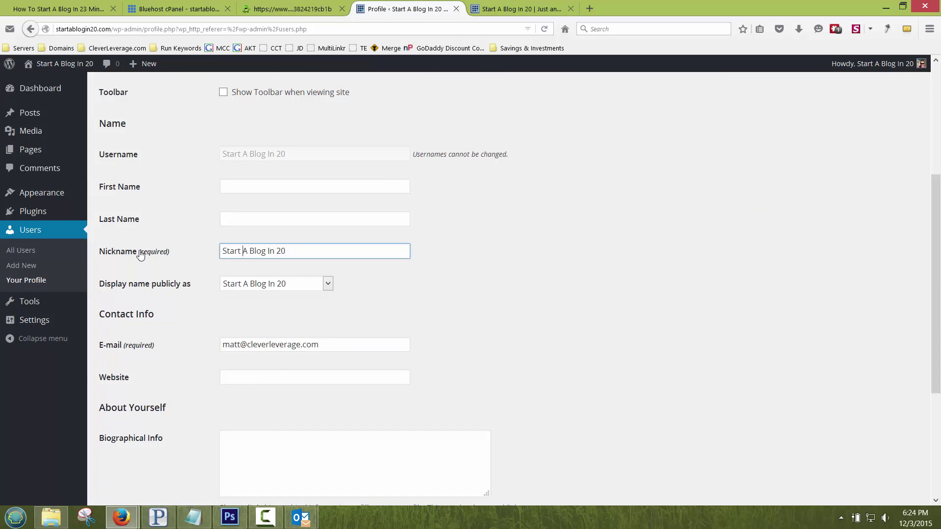
{"action": "left_click_drag", "start_coordinate": [316, 251], "coordinate": [218, 251]}
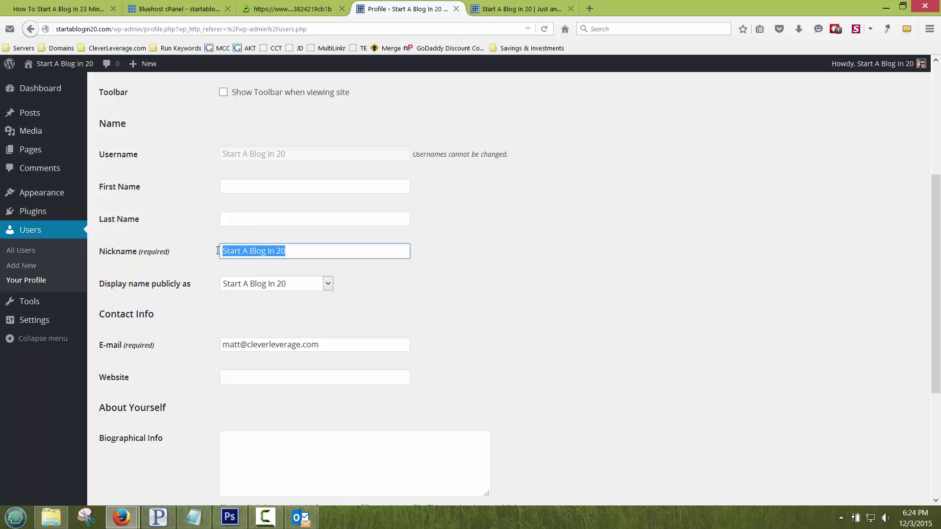
{"action": "left_click", "coordinate": [288, 289]}
{"action": "left_click", "coordinate": [286, 287]}
{"action": "triple_click", "coordinate": [284, 251]}
{"action": "triple_click", "coordinate": [311, 251]}
{"action": "left_click", "coordinate": [326, 285]}
{"action": "left_click", "coordinate": [403, 288]}
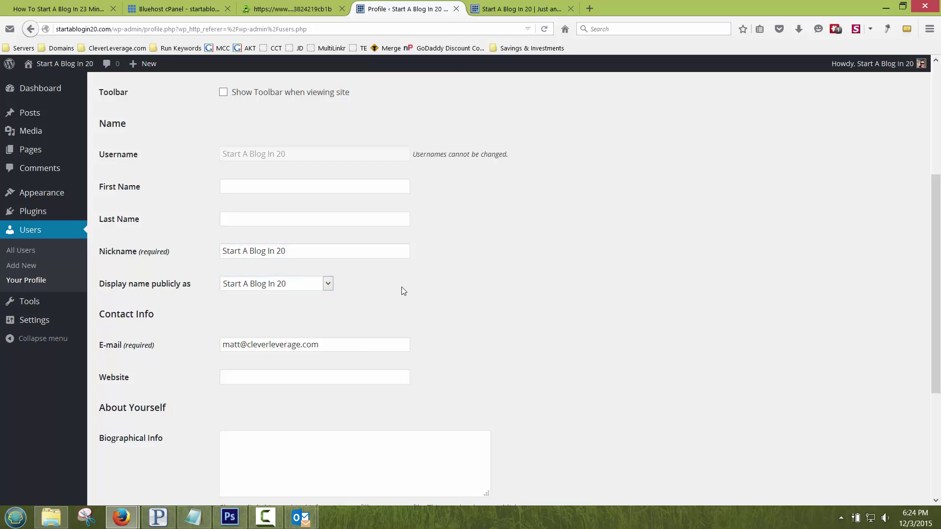
Step: Save the profile with Update Profile and check the front page without the toolbar
{"action": "scroll", "coordinate": [401, 287], "scroll_direction": "down", "scroll_amount": 7}
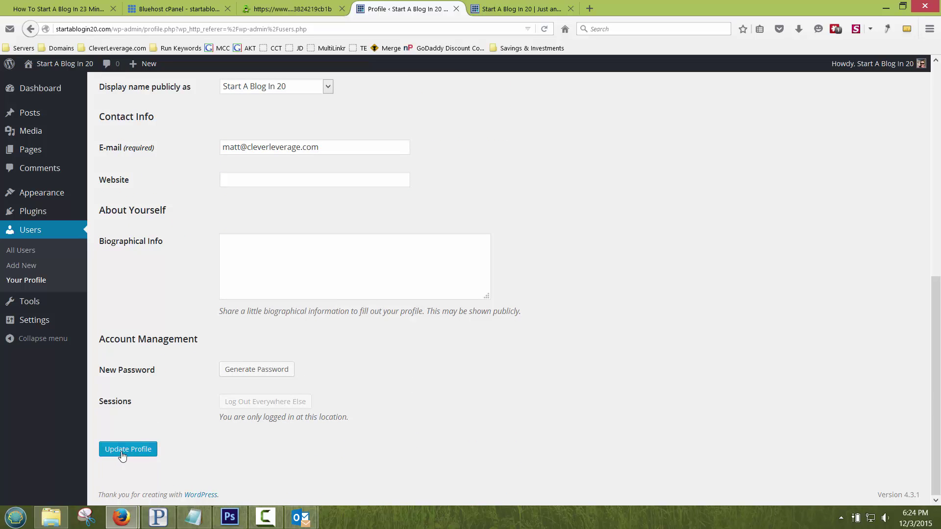
{"action": "left_click", "coordinate": [124, 449]}
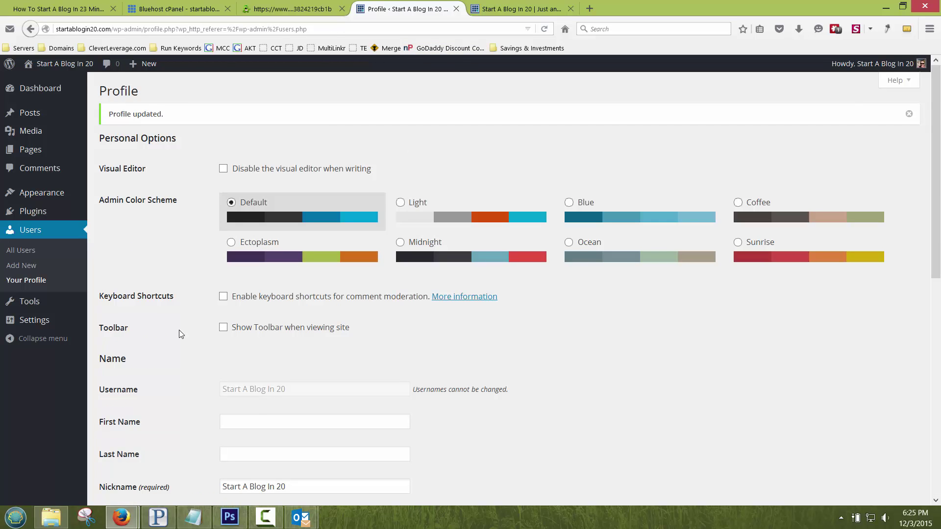
{"action": "left_click", "coordinate": [490, 9]}
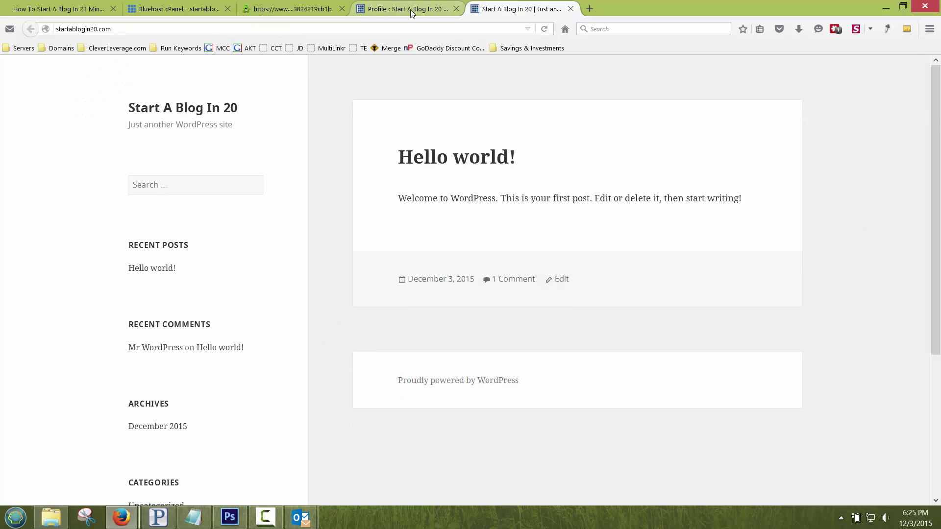
Step: Go to Themes > Add New, show the Popular themes and scroll through the grid
{"action": "left_click", "coordinate": [410, 9]}
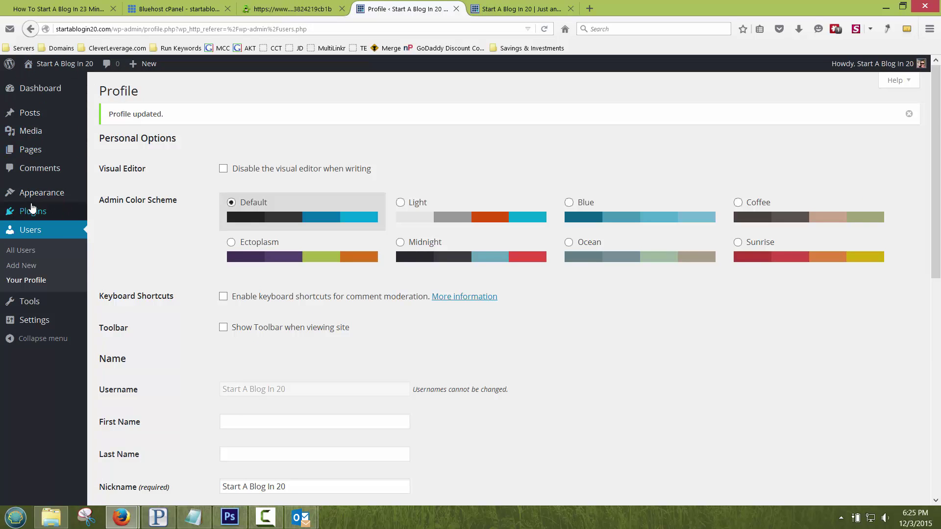
{"action": "mouse_move", "coordinate": [43, 194]}
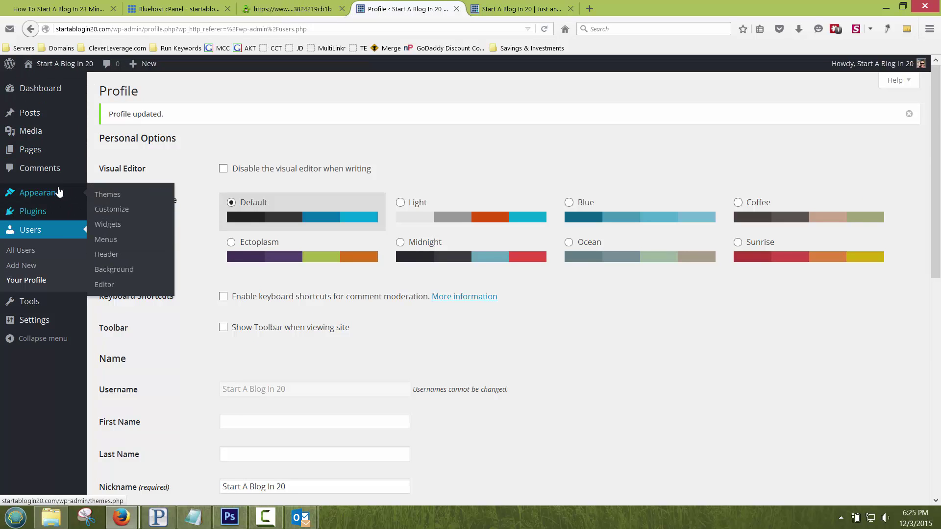
{"action": "left_click", "coordinate": [105, 195]}
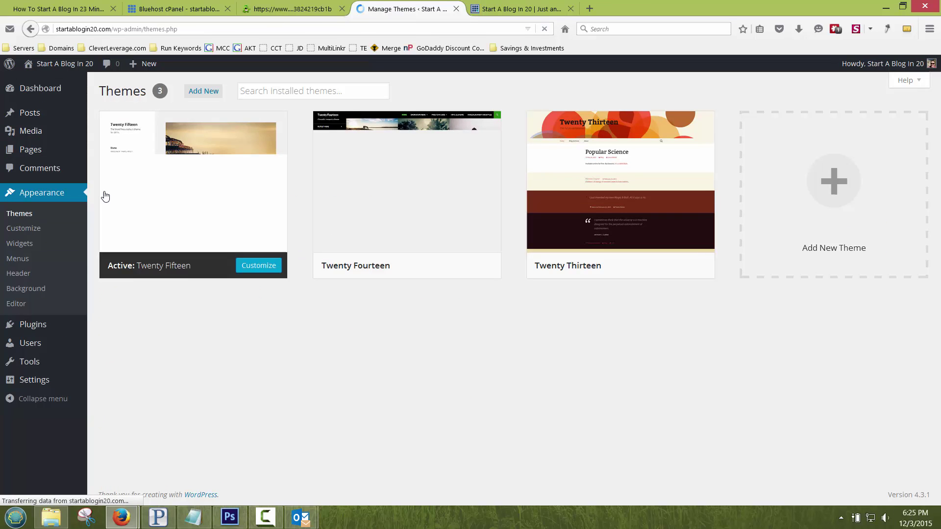
{"action": "left_click", "coordinate": [193, 93]}
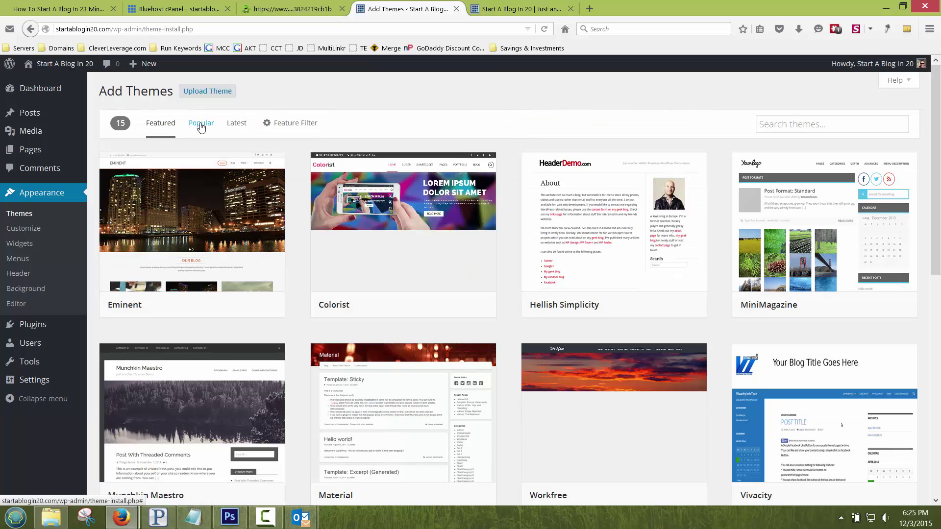
{"action": "left_click", "coordinate": [201, 125]}
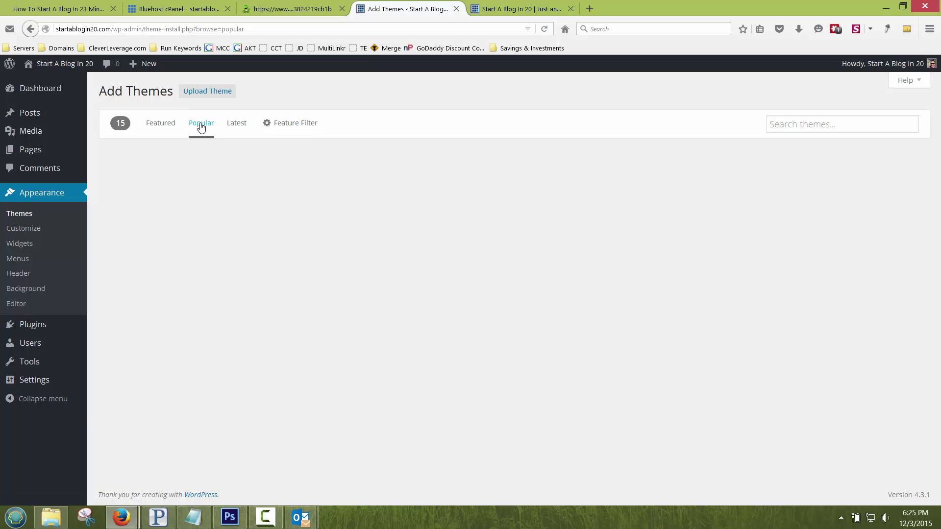
{"action": "scroll", "coordinate": [316, 245], "scroll_direction": "down", "scroll_amount": 4}
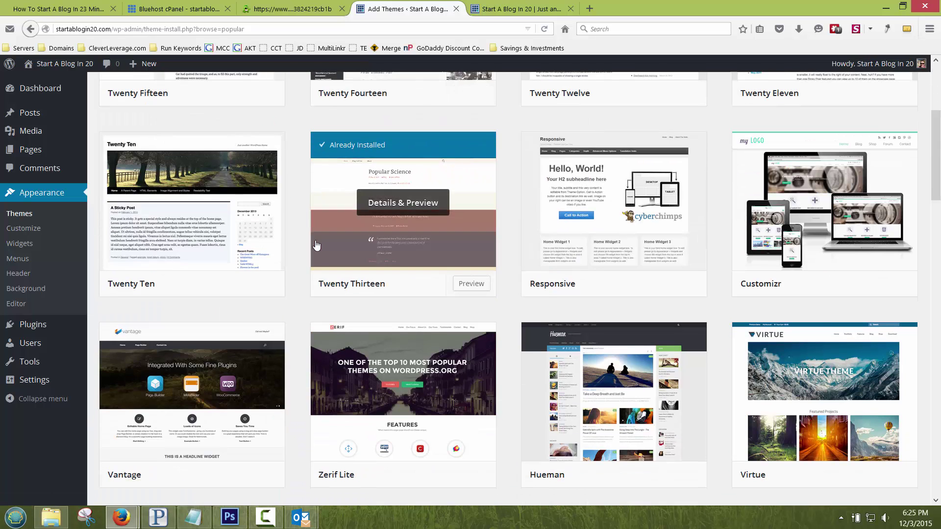
{"action": "scroll", "coordinate": [316, 245], "scroll_direction": "down", "scroll_amount": 4}
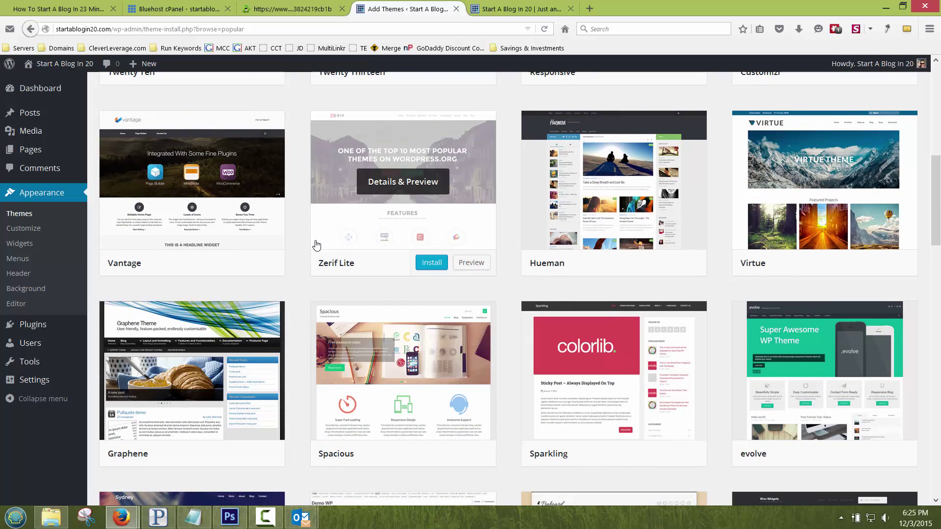
{"action": "scroll", "coordinate": [316, 245], "scroll_direction": "down", "scroll_amount": 4}
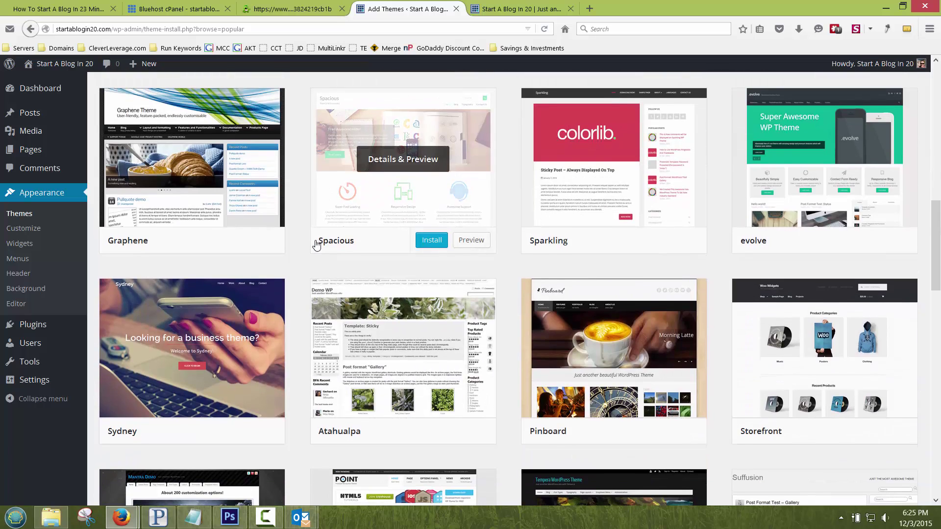
{"action": "scroll", "coordinate": [316, 245], "scroll_direction": "down", "scroll_amount": 2}
Step: Install and activate the Pinboard theme, then reload the front page to see it
{"action": "left_click", "coordinate": [618, 298]}
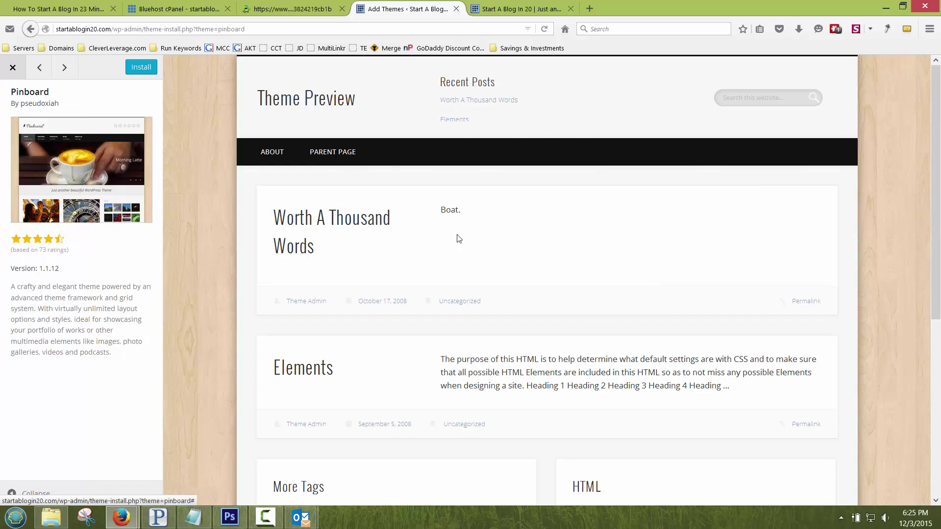
{"action": "left_click", "coordinate": [141, 69]}
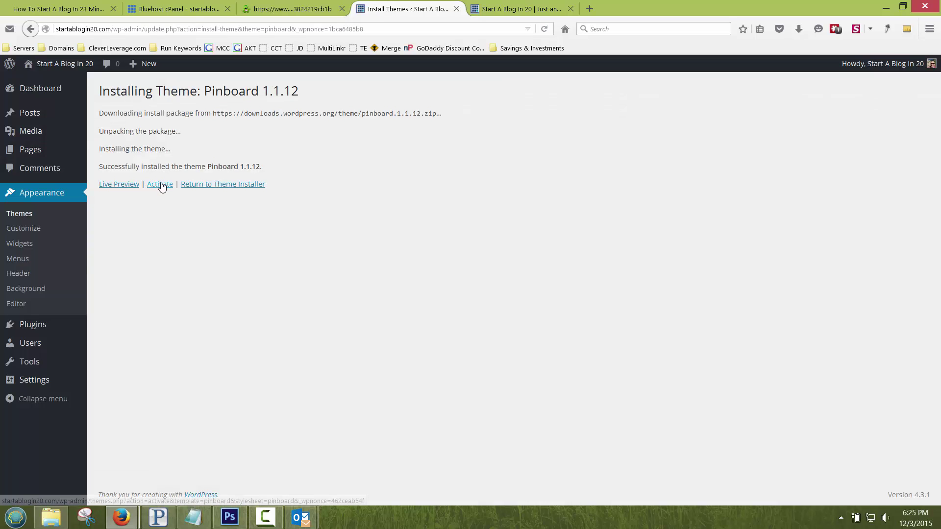
{"action": "left_click", "coordinate": [161, 185]}
{"action": "key", "text": "ctrl+Tab"}
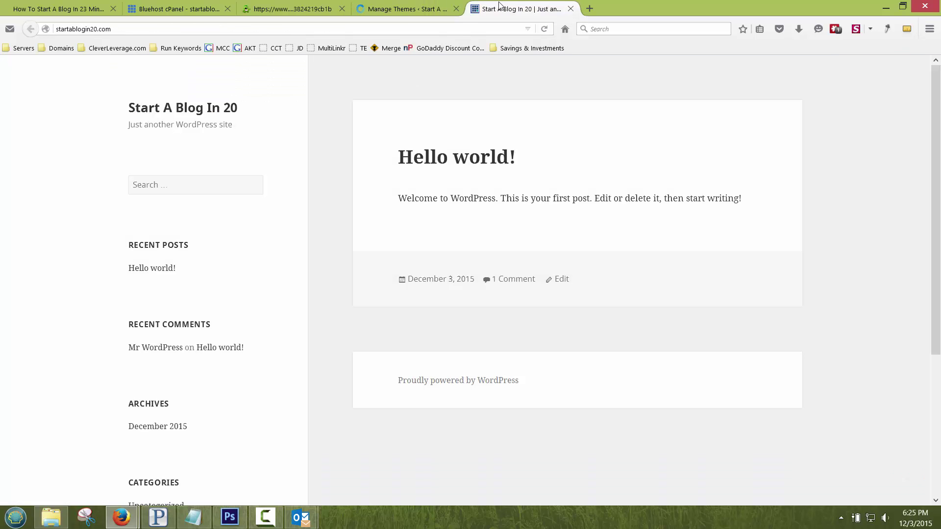
{"action": "key", "text": "F5"}
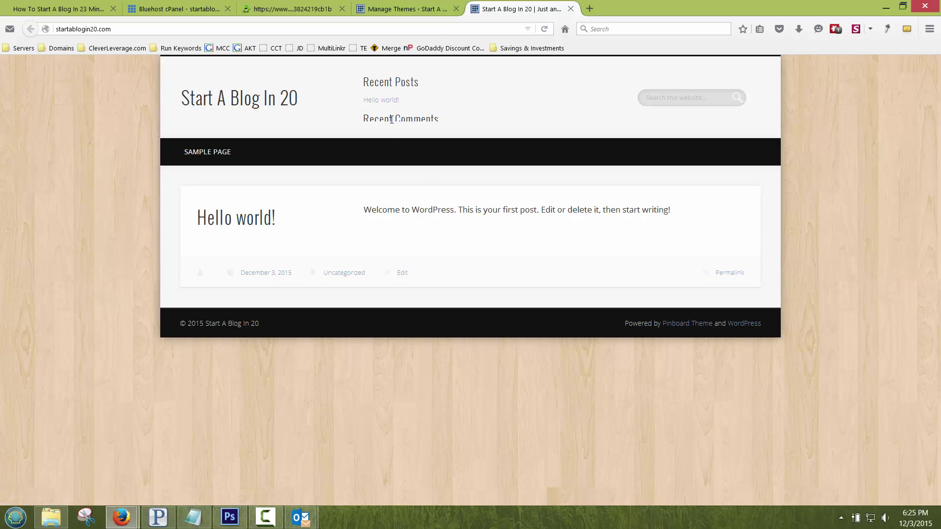
{"action": "left_click", "coordinate": [402, 9]}
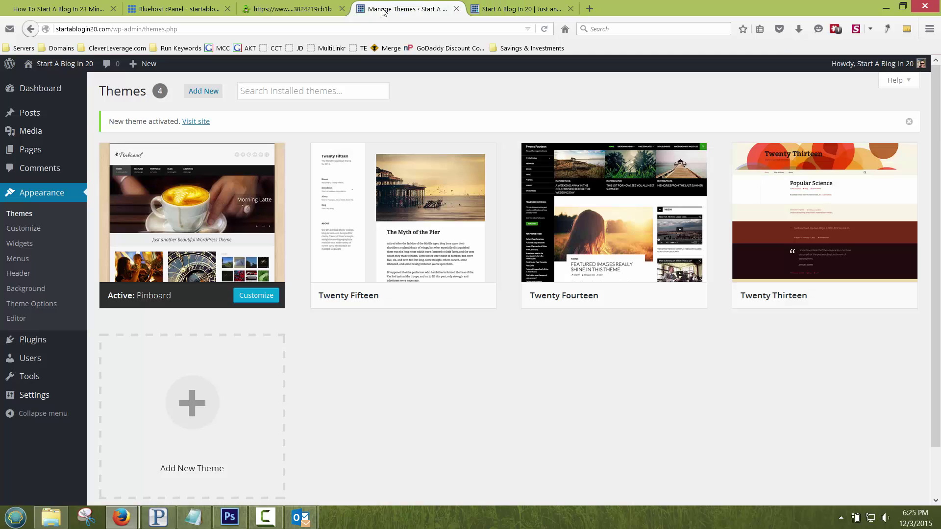
{"action": "left_click", "coordinate": [42, 88]}
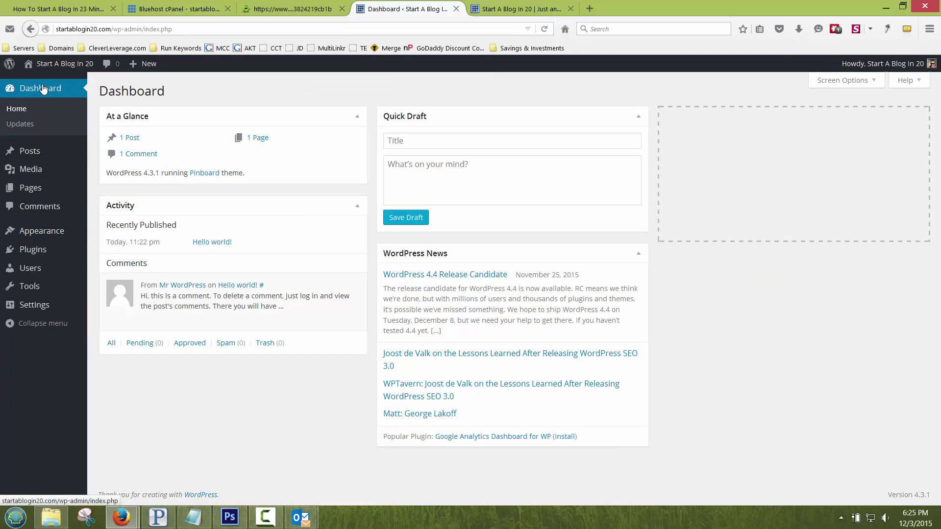
Step: Move the Hello world! post to the trash from All Posts
{"action": "left_click", "coordinate": [23, 151]}
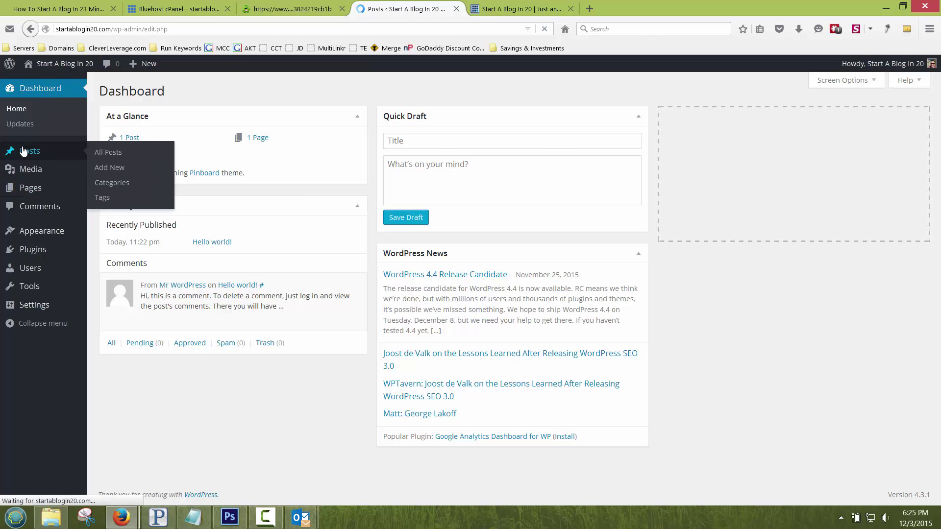
{"action": "left_click", "coordinate": [200, 186]}
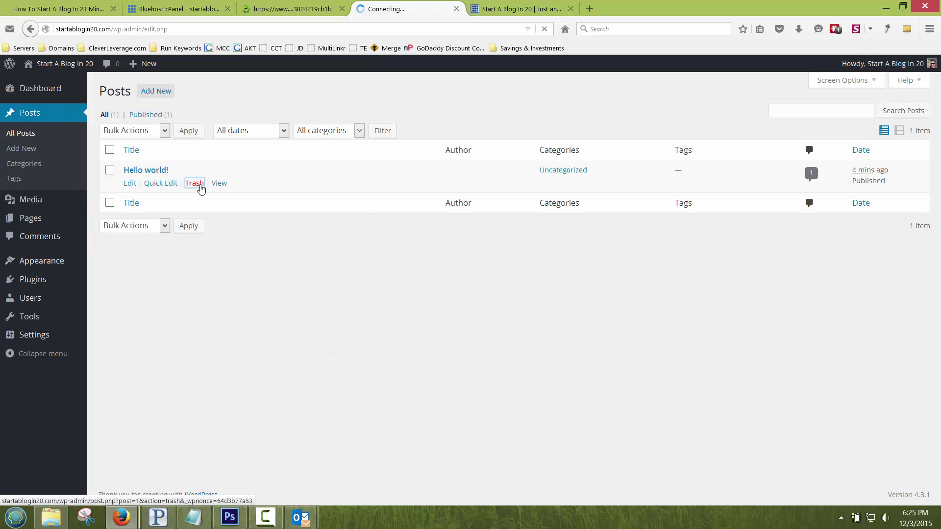
{"action": "left_click", "coordinate": [157, 92]}
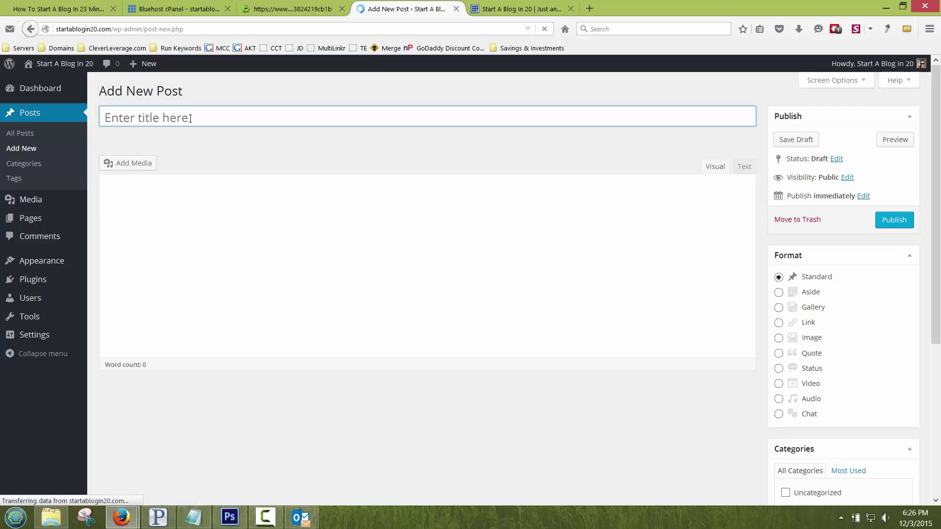
Step: Title the post 'Welcome To Start A Blog In 20 Minutes' and type the welcome greeting body
{"action": "type", "text": "W"}
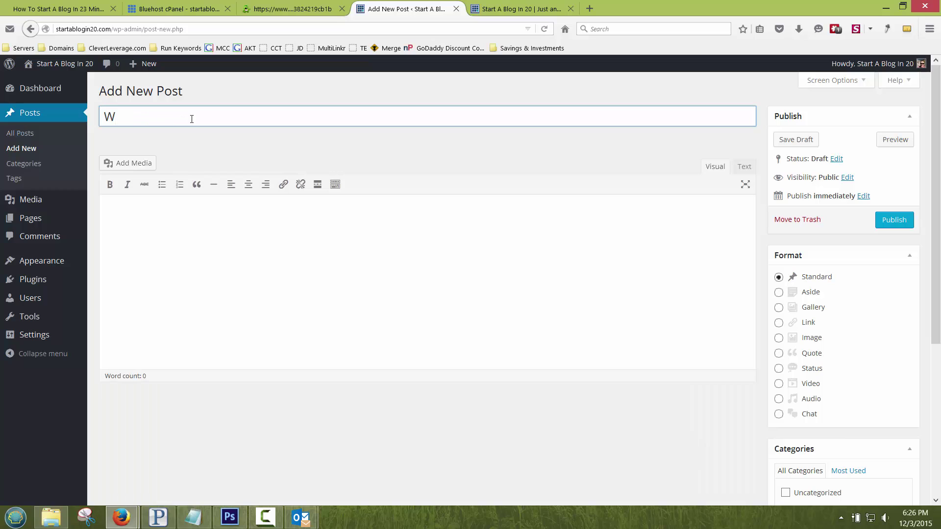
{"action": "type", "text": "elcome to"}
{"action": "key", "text": "BackSpace"}
{"action": "key", "text": "BackSpace"}
{"action": "type", "text": "To Start A Blog I"}
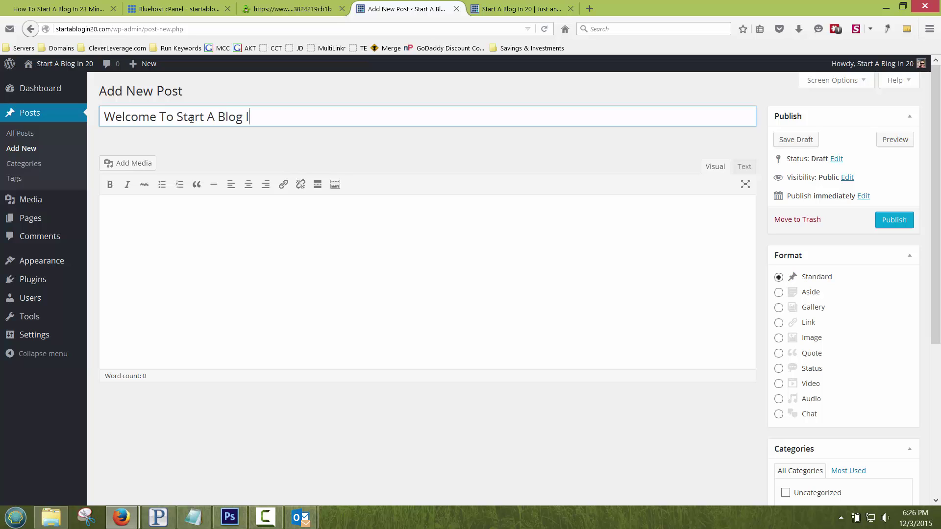
{"action": "type", "text": "n 20 Miniut"}
{"action": "key", "text": "BackSpace"}
{"action": "key", "text": "BackSpace"}
{"action": "key", "text": "BackSpace"}
{"action": "type", "text": "utes"}
{"action": "key", "text": "Tab"}
{"action": "type", "text": "Hi"}
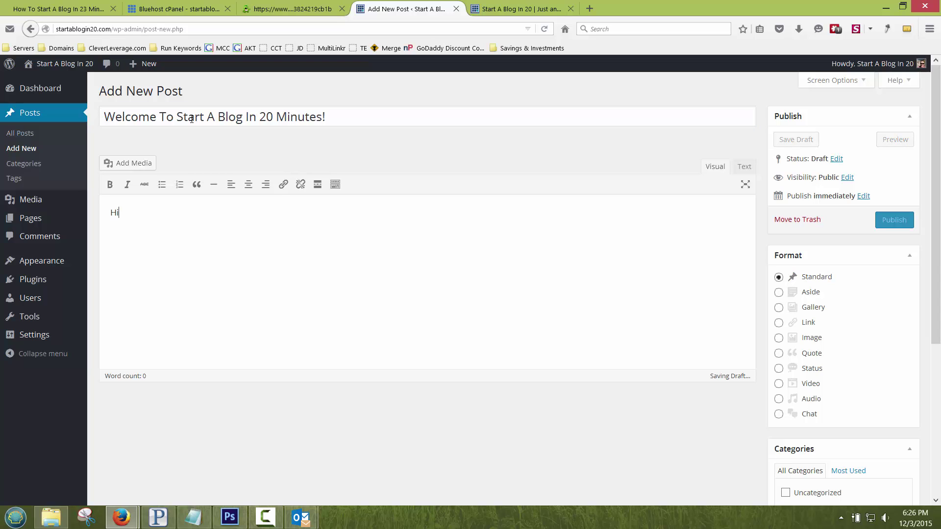
{"action": "type", "text": " an"}
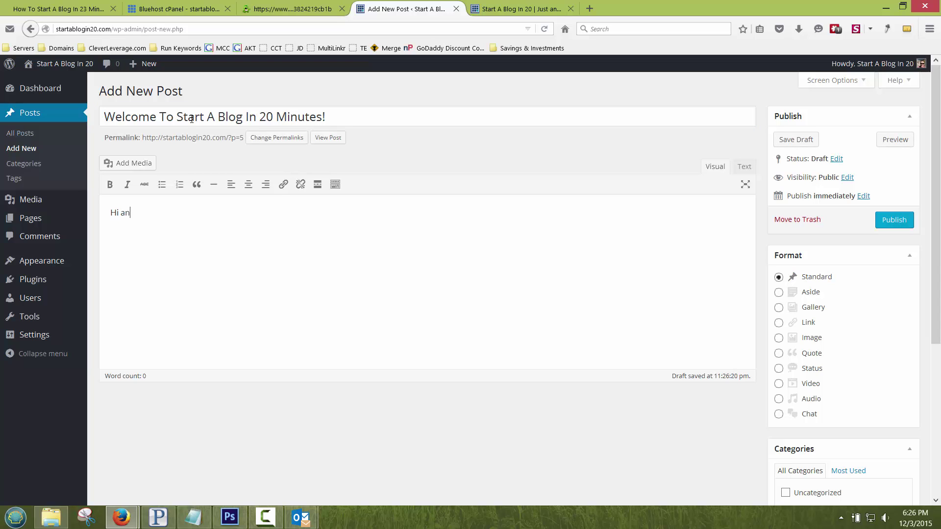
{"action": "type", "text": "d welcome!  Hope you find the"}
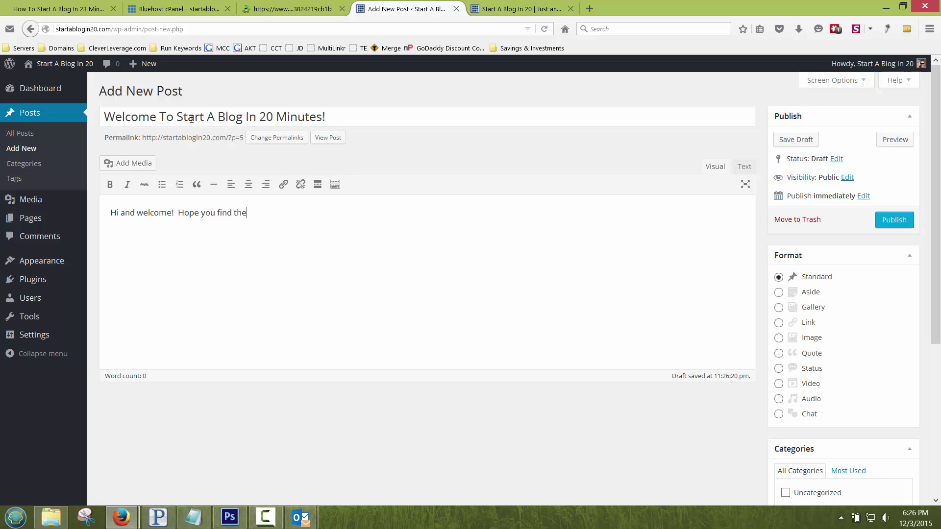
{"action": "type", "text": "se tutorials useful!"}
{"action": "scroll", "coordinate": [841, 240], "scroll_direction": "down", "scroll_amount": 3}
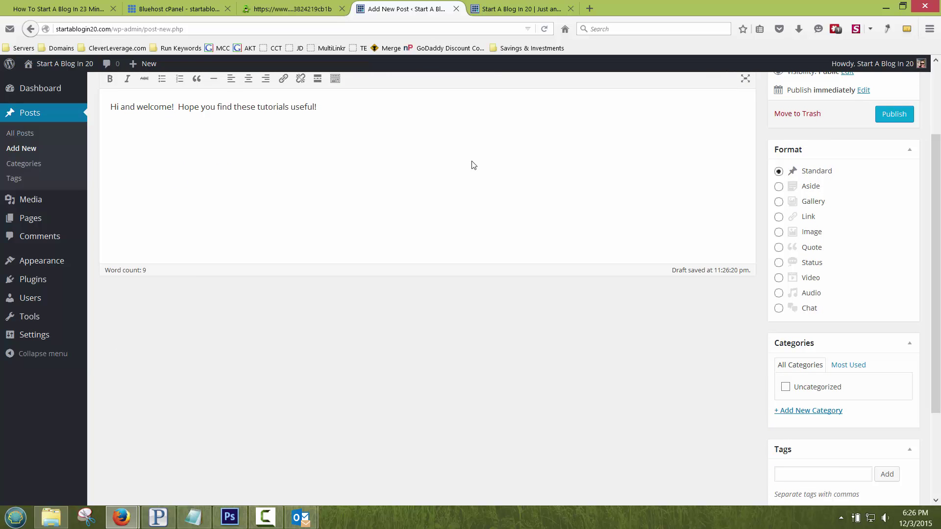
Step: Create and assign a new Welcome category, then publish the post
{"action": "left_click", "coordinate": [804, 414]}
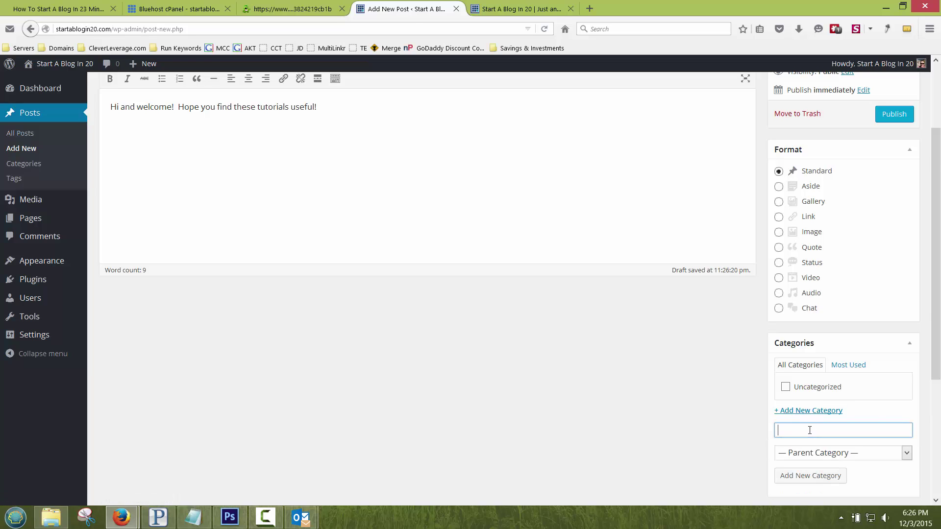
{"action": "type", "text": "Welcome P"}
{"action": "key", "text": "BackSpace"}
{"action": "key", "text": "BackSpace"}
{"action": "key", "text": "BackSpace"}
{"action": "key", "text": "BackSpace"}
{"action": "type", "text": "lcome"}
{"action": "left_click", "coordinate": [803, 475]}
{"action": "left_click", "coordinate": [901, 115]}
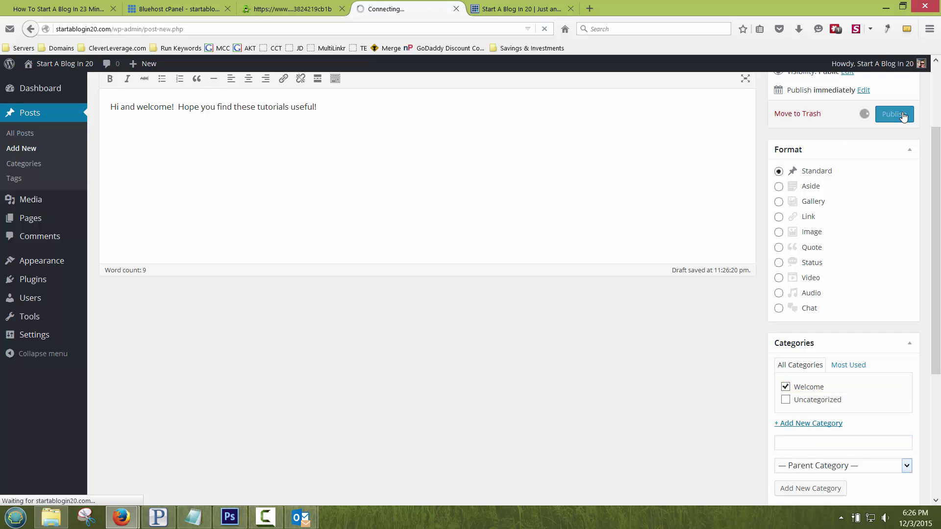
Step: View the post on the refreshed blog and its own page at startablogin20.com/?p=5
{"action": "left_click", "coordinate": [527, 9]}
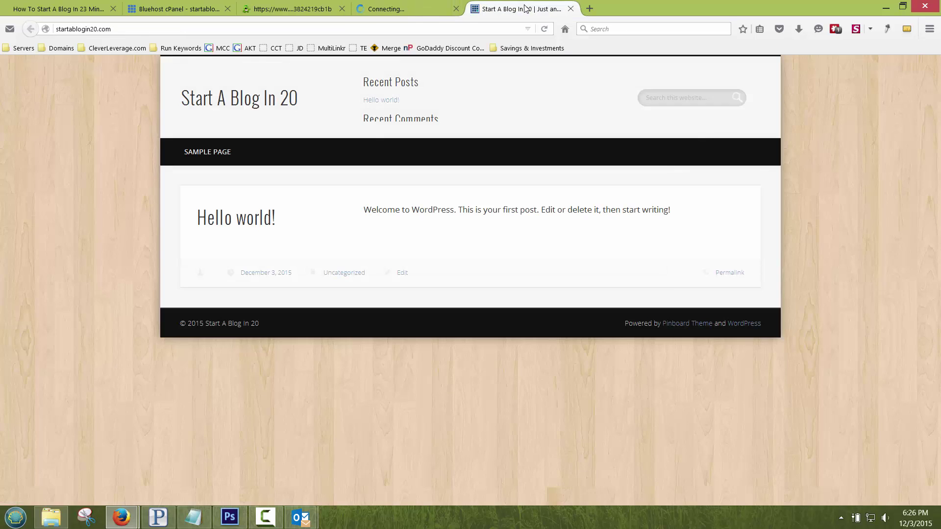
{"action": "left_click", "coordinate": [253, 108]}
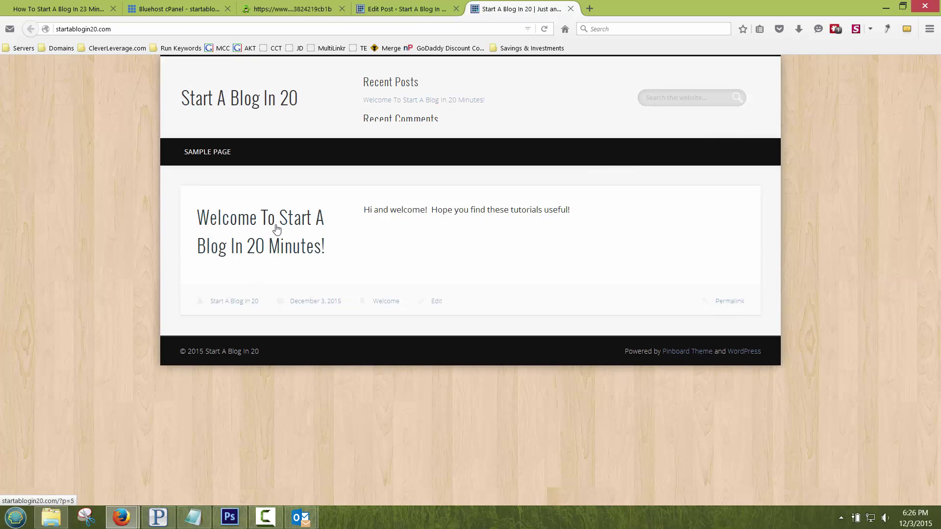
{"action": "left_click", "coordinate": [274, 226]}
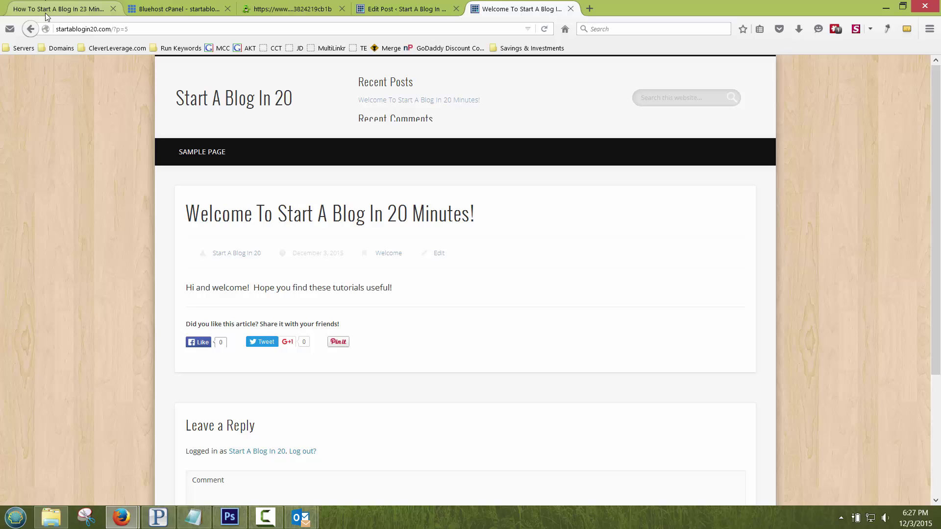
{"action": "left_click", "coordinate": [139, 29]}
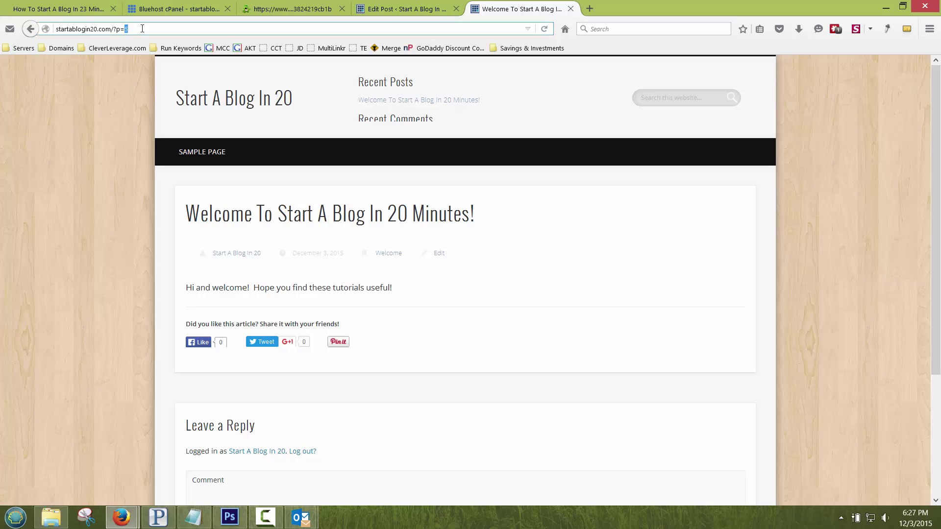
{"action": "left_click", "coordinate": [116, 29]}
Step: Switch the permalink structure to Post name and save the change
{"action": "left_click", "coordinate": [402, 9]}
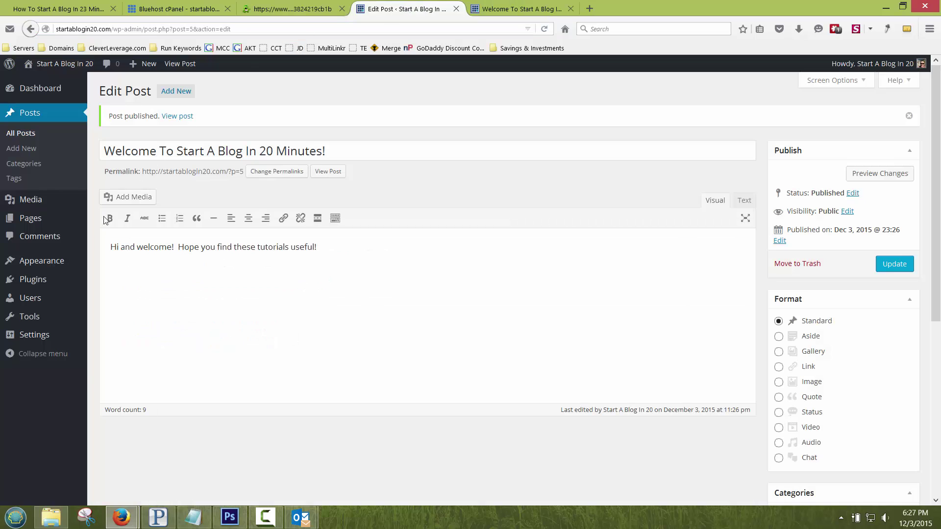
{"action": "mouse_move", "coordinate": [59, 335]}
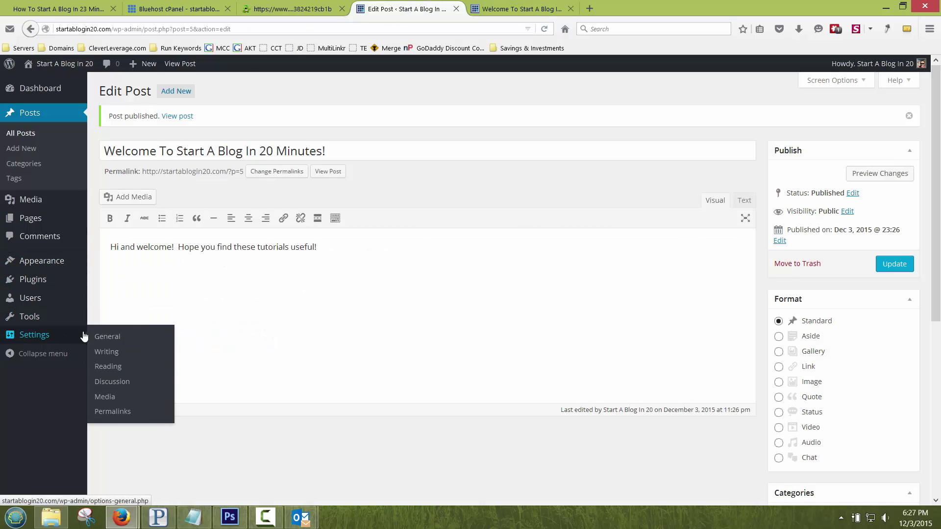
{"action": "left_click", "coordinate": [120, 421]}
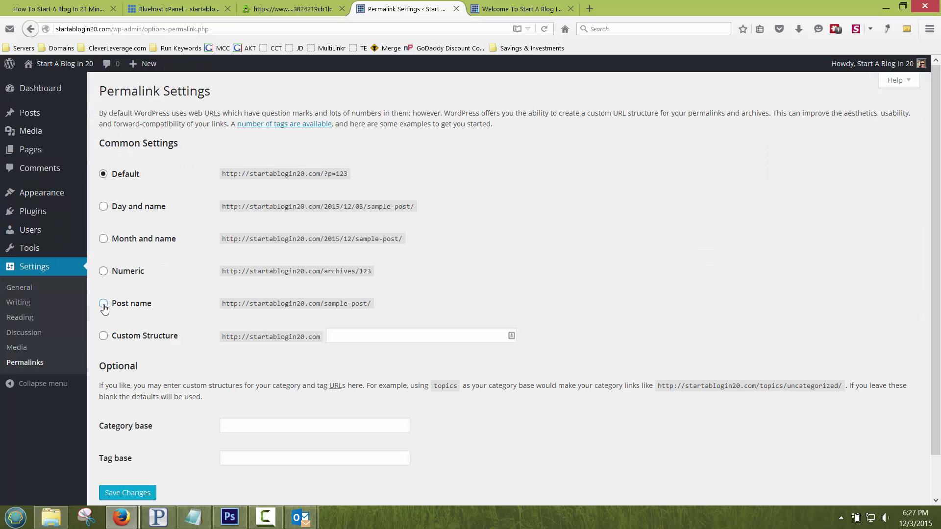
{"action": "left_click", "coordinate": [104, 304]}
{"action": "left_click", "coordinate": [103, 239]}
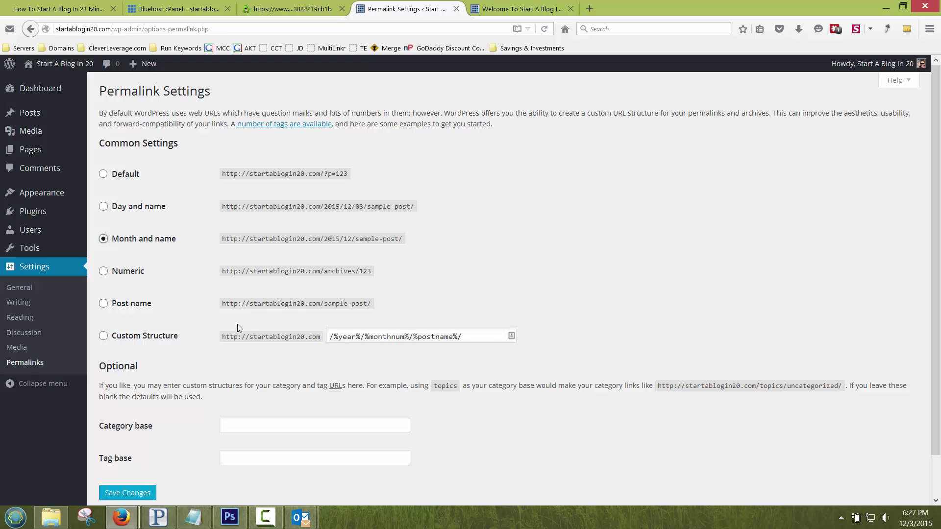
{"action": "left_click", "coordinate": [103, 303]}
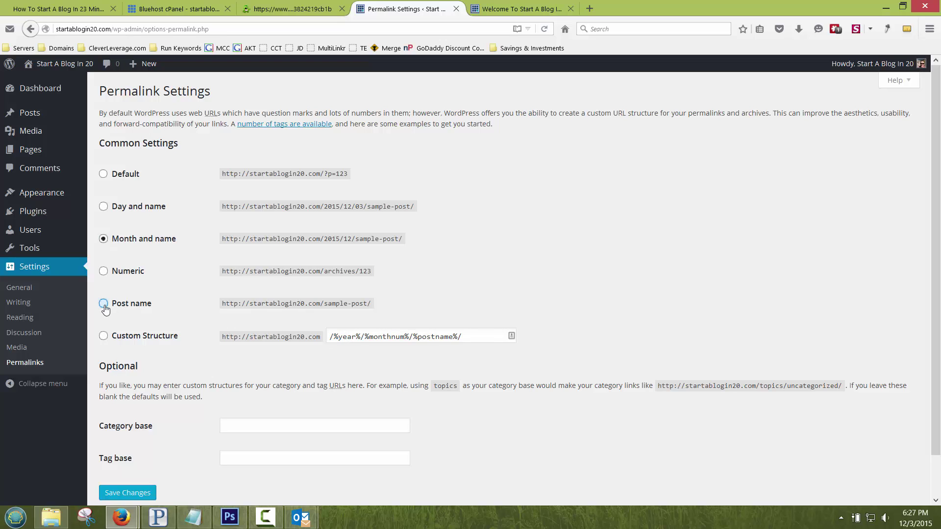
{"action": "left_click", "coordinate": [133, 497]}
Step: Reload the welcome post to confirm its address is /welcome-to-start-a-blog-in-20-minutes/
{"action": "left_click", "coordinate": [510, 10]}
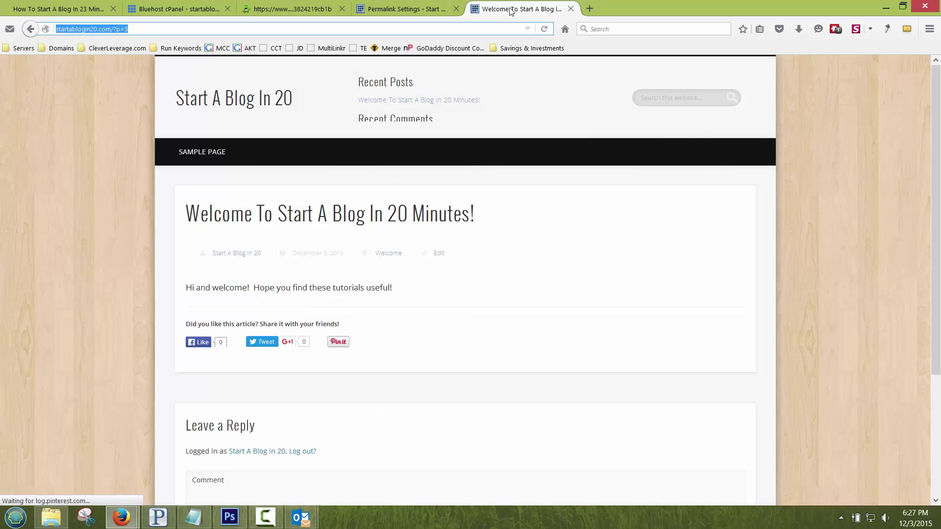
{"action": "key", "text": "F5"}
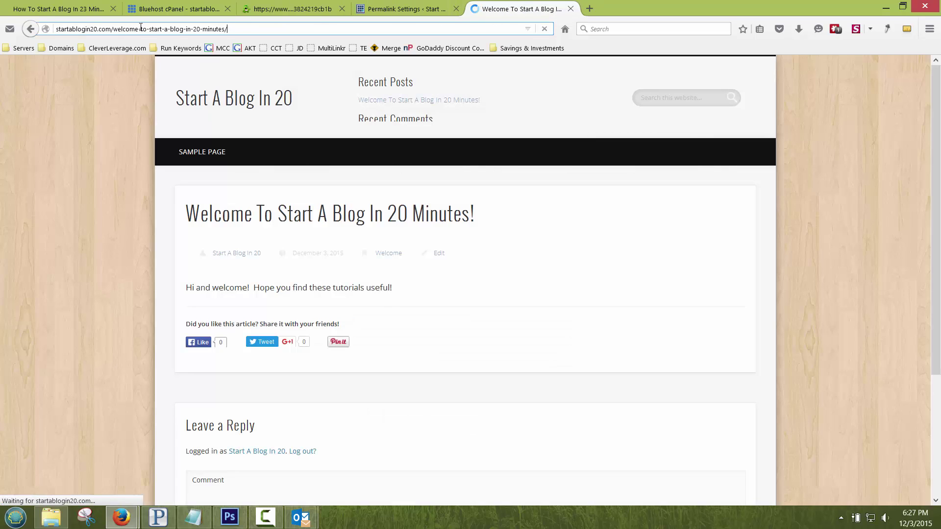
{"action": "left_click_drag", "start_coordinate": [113, 28], "coordinate": [236, 28]}
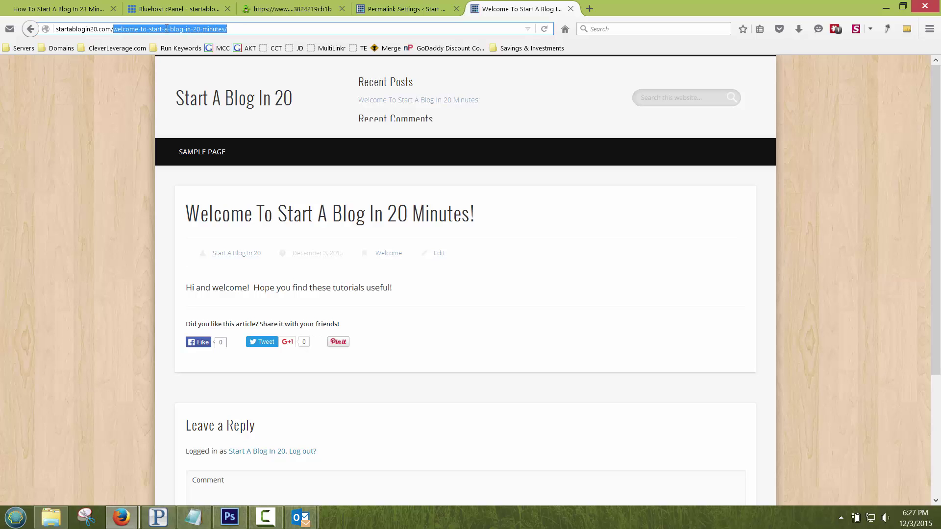
{"action": "left_click", "coordinate": [250, 93]}
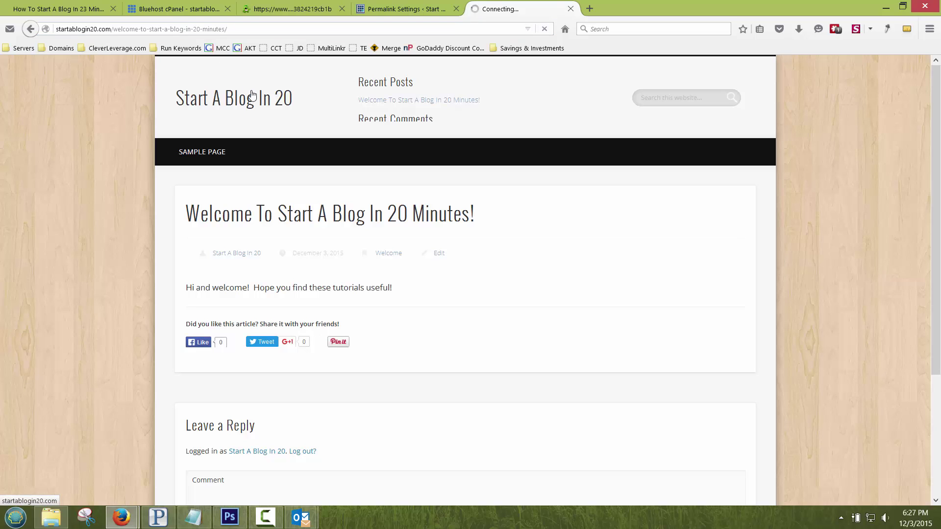
{"action": "left_click", "coordinate": [417, 8]}
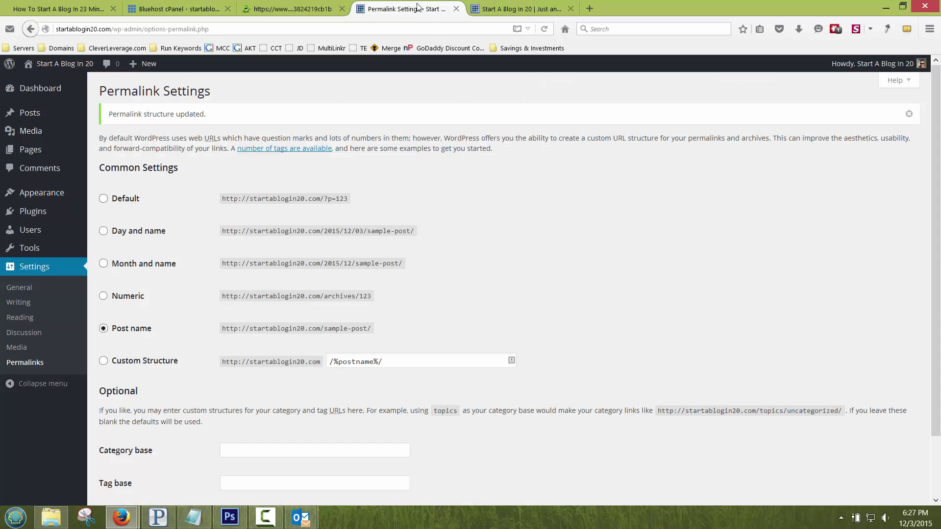
Step: Tick 'Comment must be manually approved' in Discussion Settings and save the changes
{"action": "left_click", "coordinate": [19, 336]}
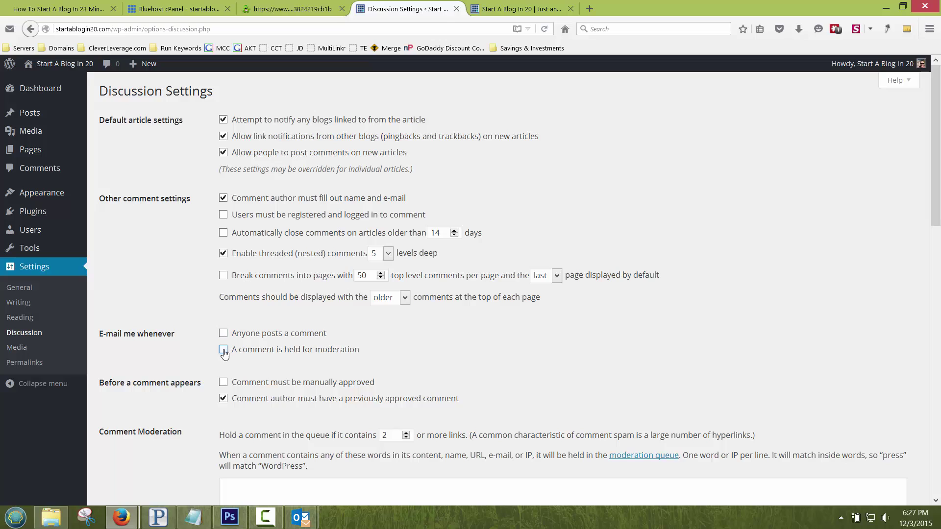
{"action": "left_click", "coordinate": [224, 383]}
{"action": "scroll", "coordinate": [330, 353], "scroll_direction": "down", "scroll_amount": 4}
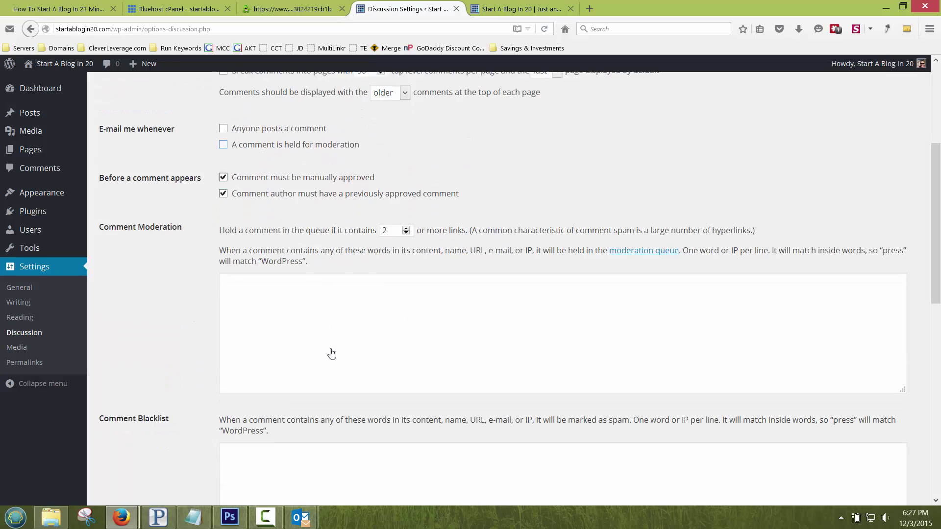
{"action": "scroll", "coordinate": [326, 343], "scroll_direction": "up", "scroll_amount": 4}
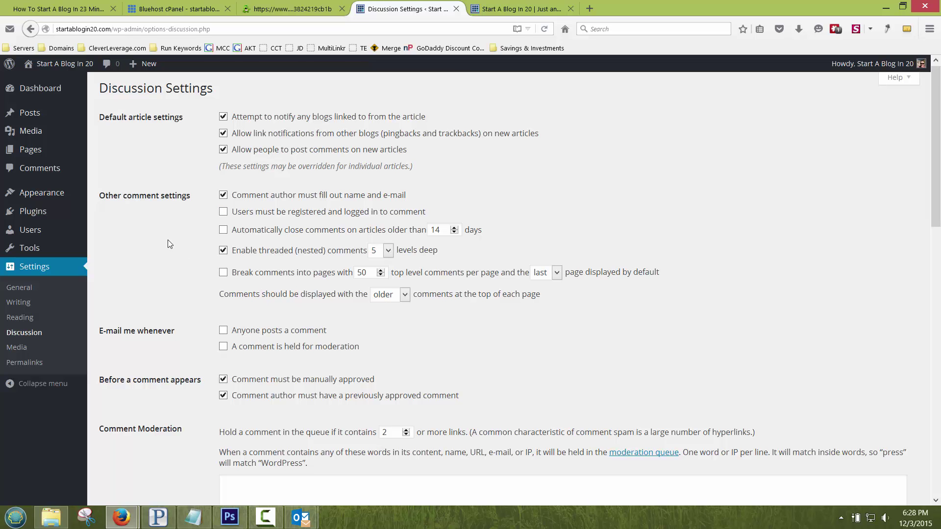
{"action": "scroll", "coordinate": [168, 240], "scroll_direction": "down", "scroll_amount": 15}
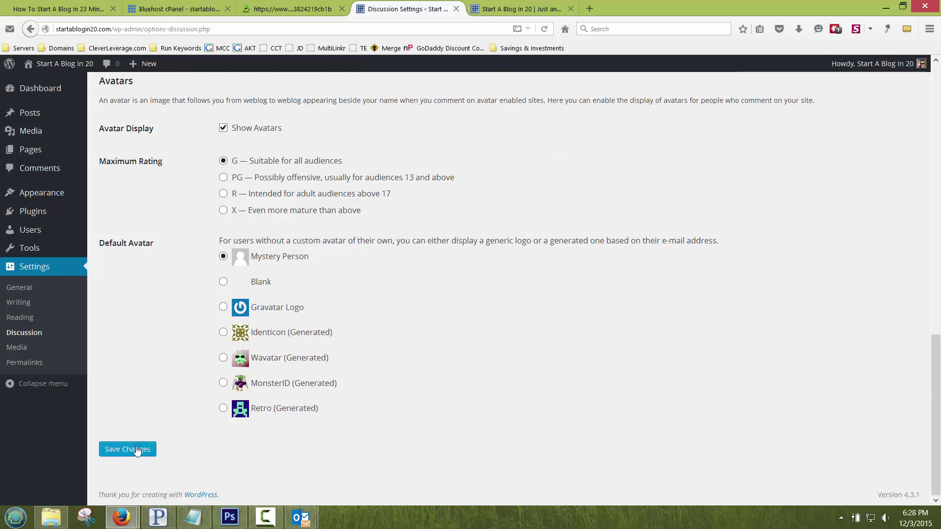
{"action": "left_click", "coordinate": [136, 450]}
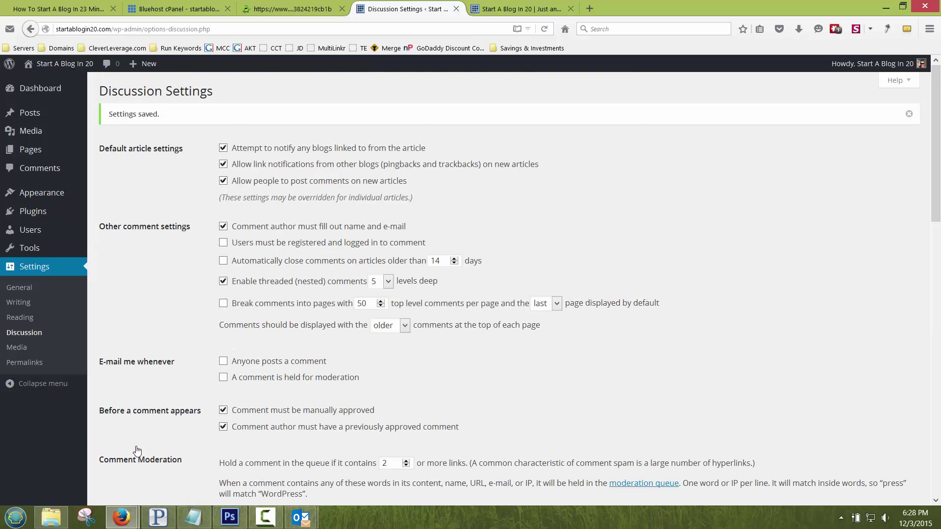
Step: Save the Reading Settings with the front page kept on latest posts, then go to Writing Settings
{"action": "left_click", "coordinate": [26, 319]}
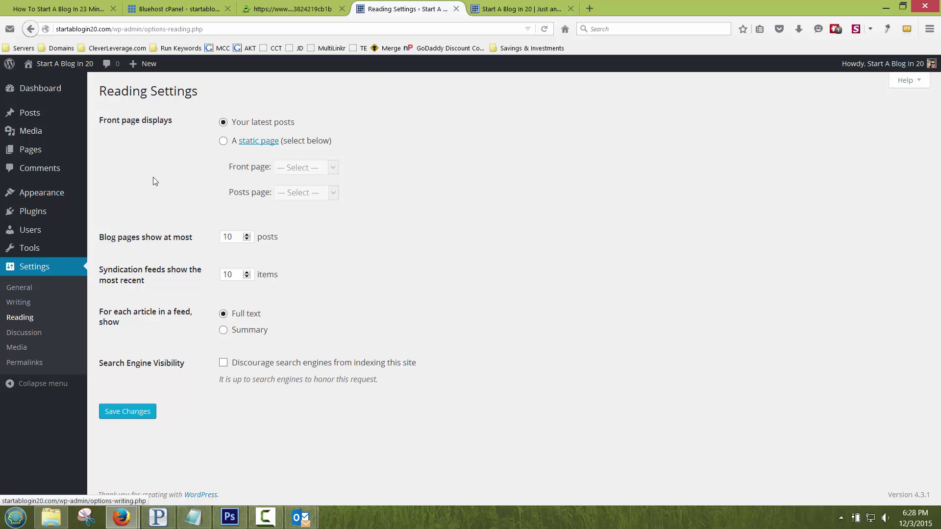
{"action": "left_click", "coordinate": [223, 141]}
{"action": "left_click", "coordinate": [282, 167]}
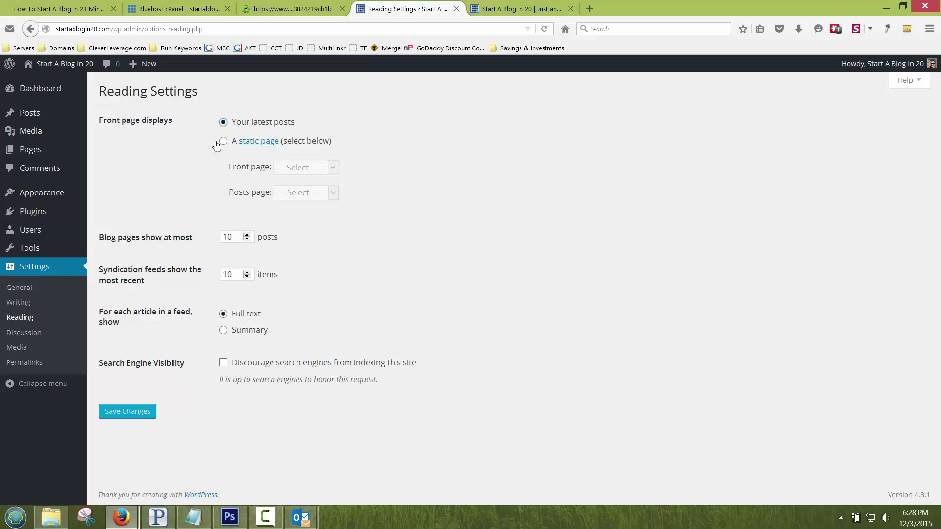
{"action": "left_click", "coordinate": [133, 414]}
{"action": "left_click", "coordinate": [22, 303]}
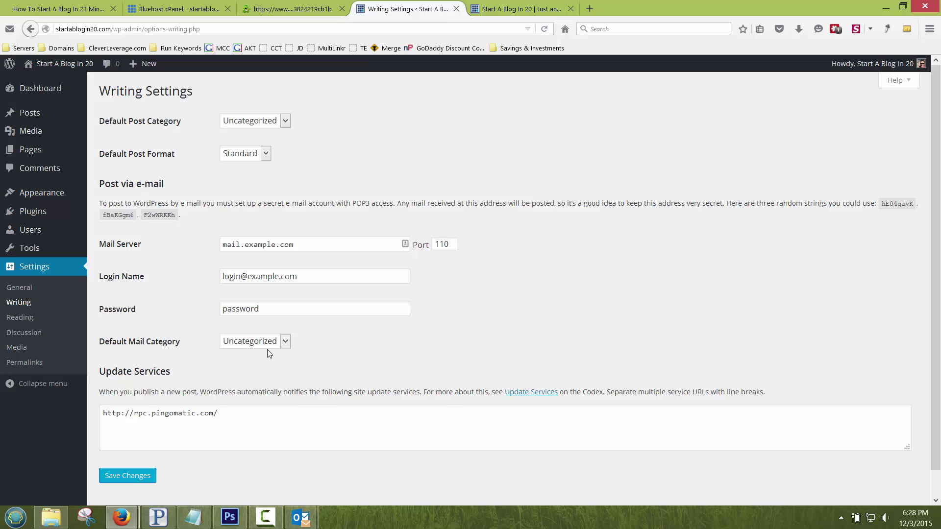
Step: Change the tagline to 'Wordpress Tutorials For Starting A Blog' in General Settings
{"action": "left_click", "coordinate": [21, 289]}
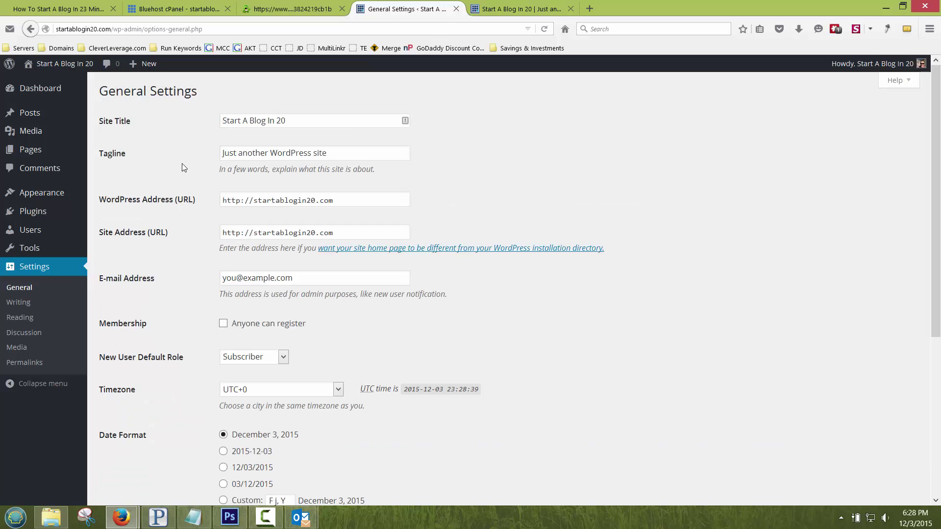
{"action": "triple_click", "coordinate": [331, 155]}
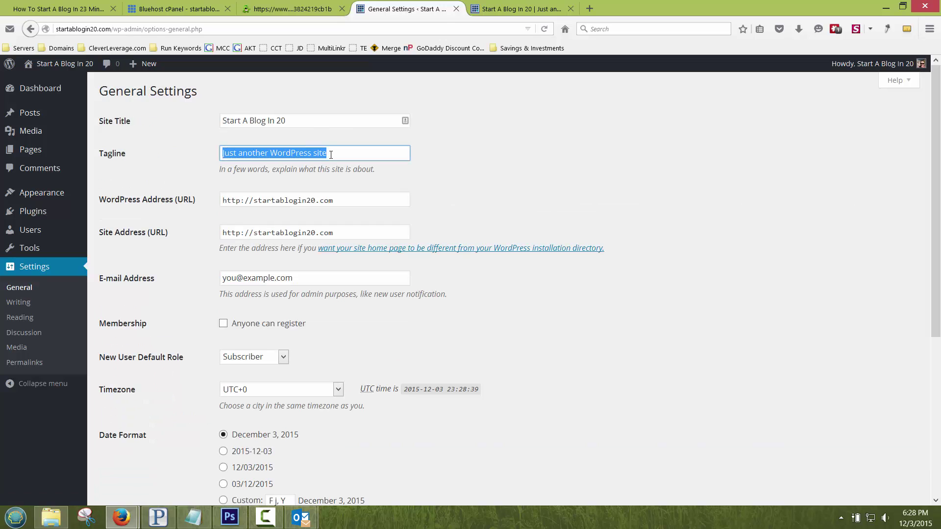
{"action": "type", "text": "W"}
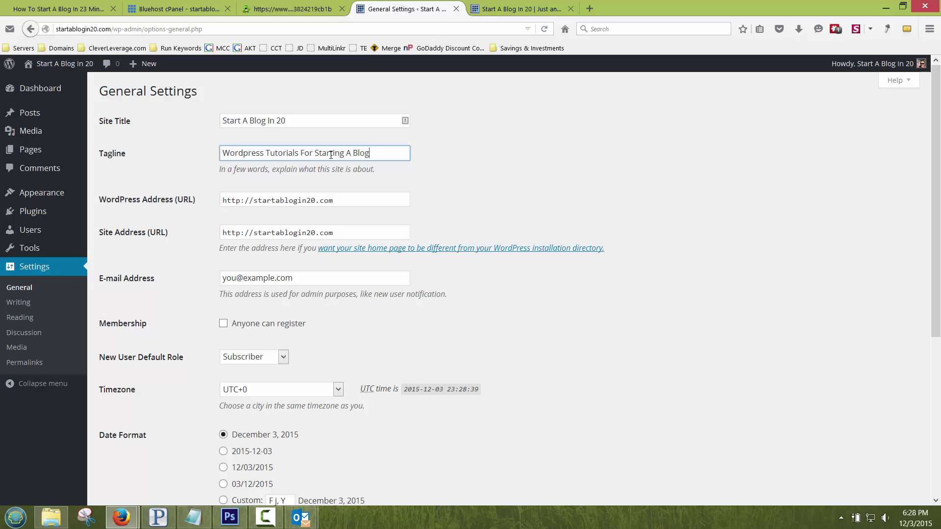
{"action": "left_click", "coordinate": [190, 287]}
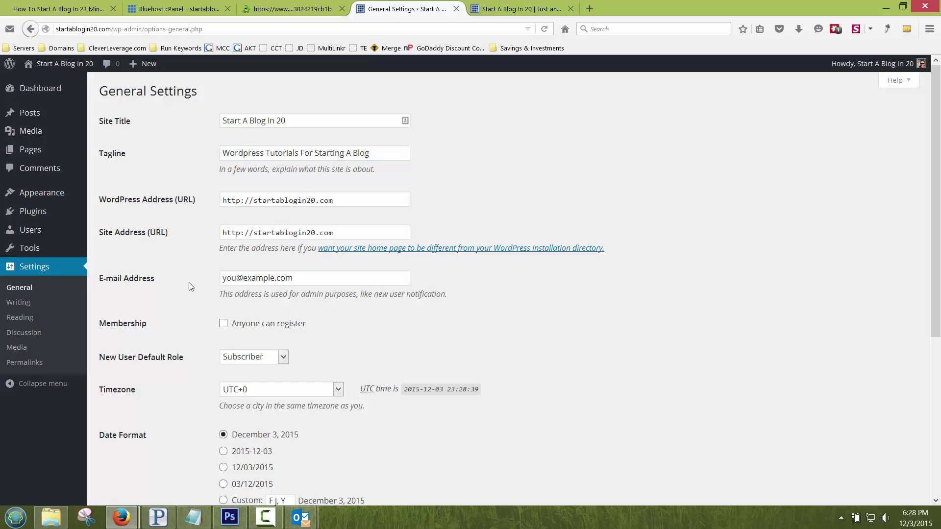
Step: Replace the admin e-mail address with a new one and save the General Settings
{"action": "triple_click", "coordinate": [318, 277]}
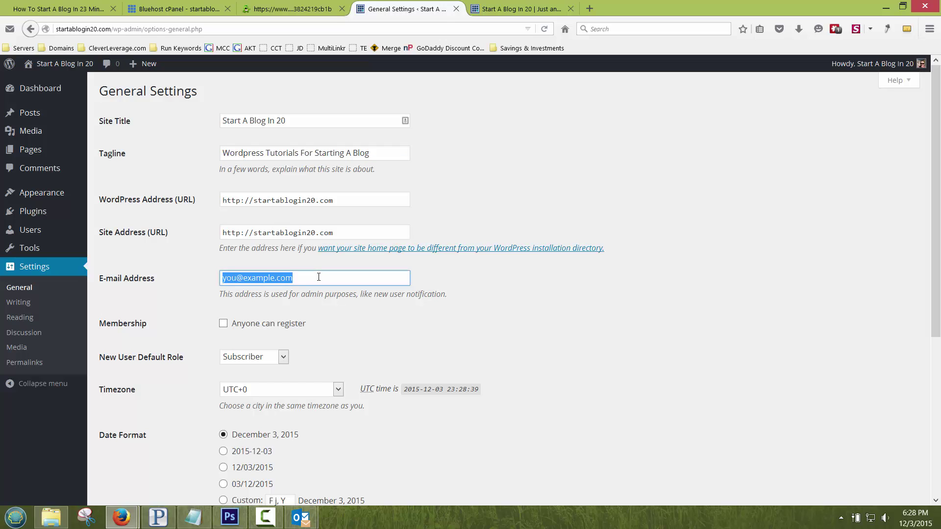
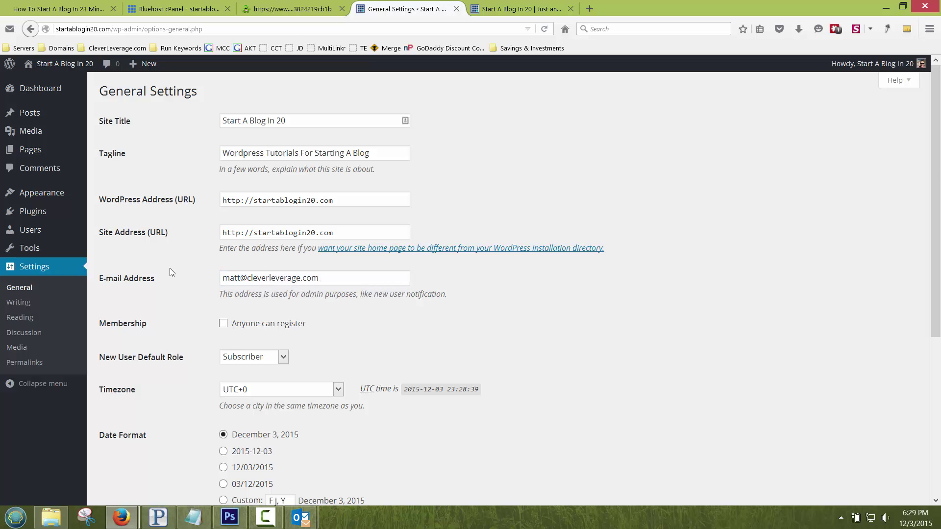
{"action": "scroll", "coordinate": [173, 240], "scroll_direction": "down", "scroll_amount": 3}
{"action": "scroll", "coordinate": [162, 294], "scroll_direction": "down", "scroll_amount": 1}
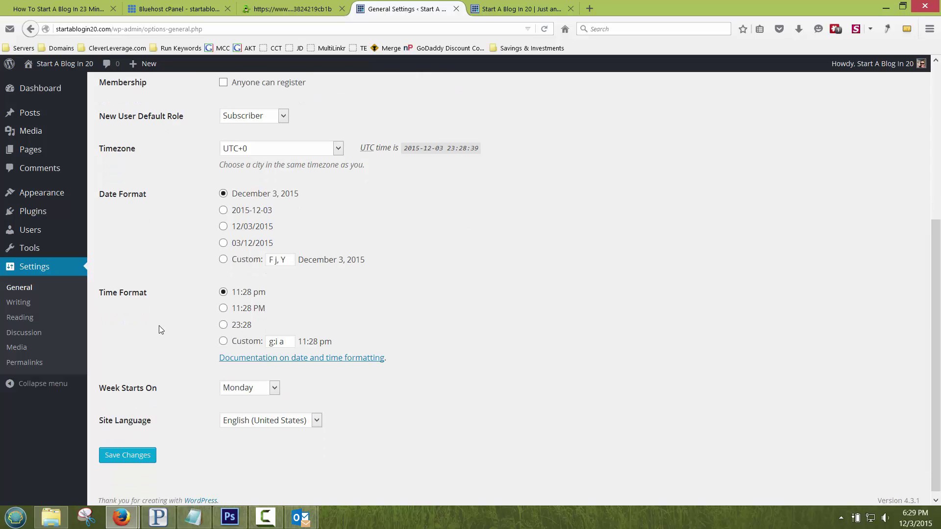
{"action": "left_click", "coordinate": [128, 454]}
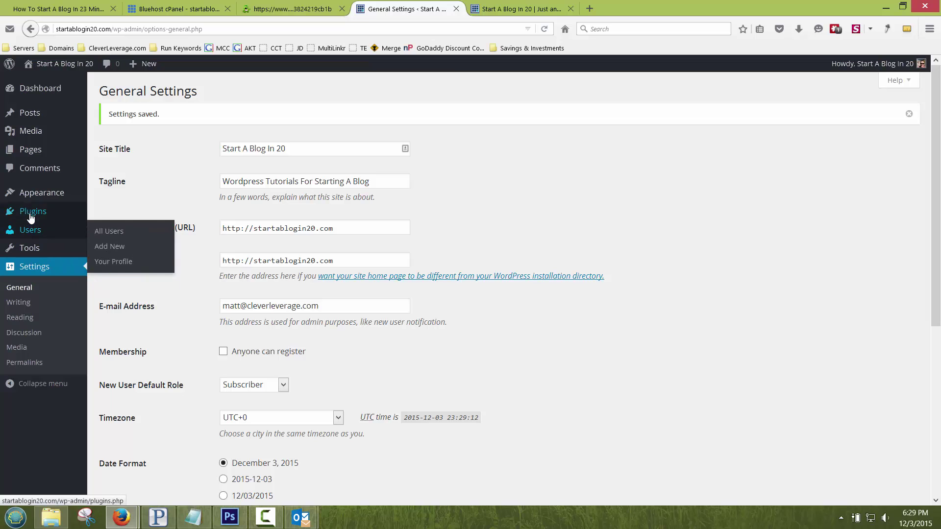
{"action": "mouse_move", "coordinate": [34, 194]}
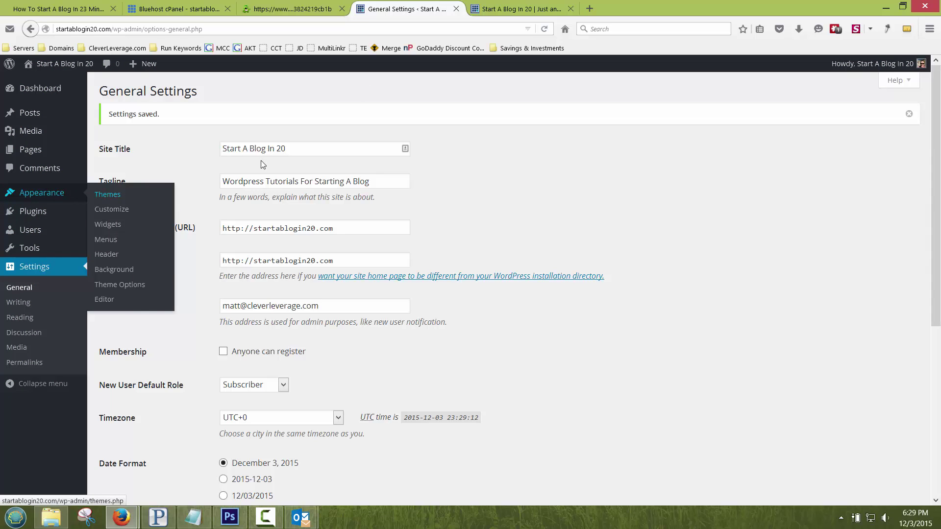
{"action": "left_click", "coordinate": [517, 9]}
Step: Delete the Sample Page and publish a blank page titled About
{"action": "key", "text": "F5"}
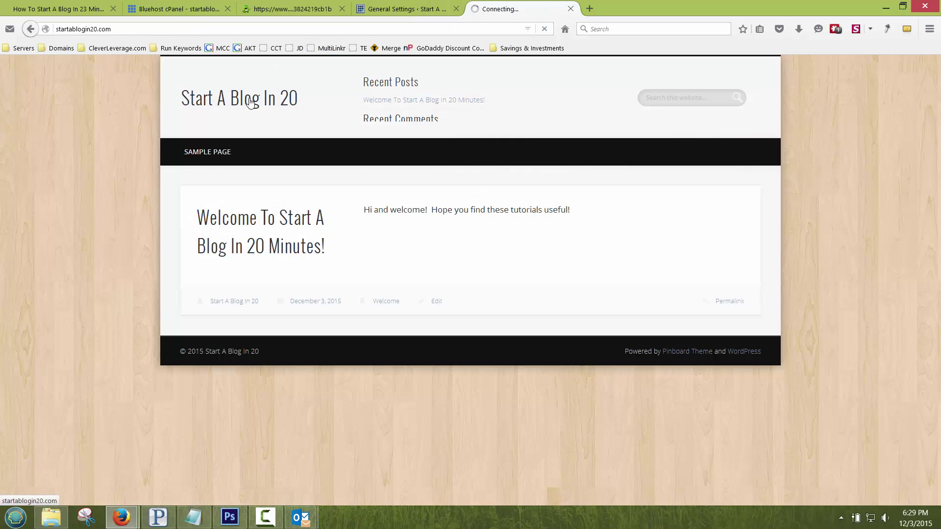
{"action": "left_click", "coordinate": [402, 9]}
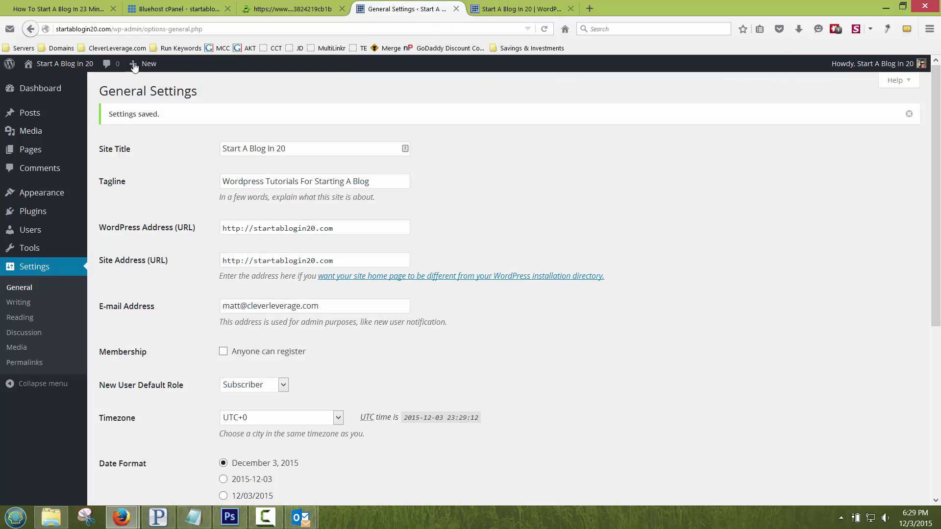
{"action": "left_click", "coordinate": [34, 149]}
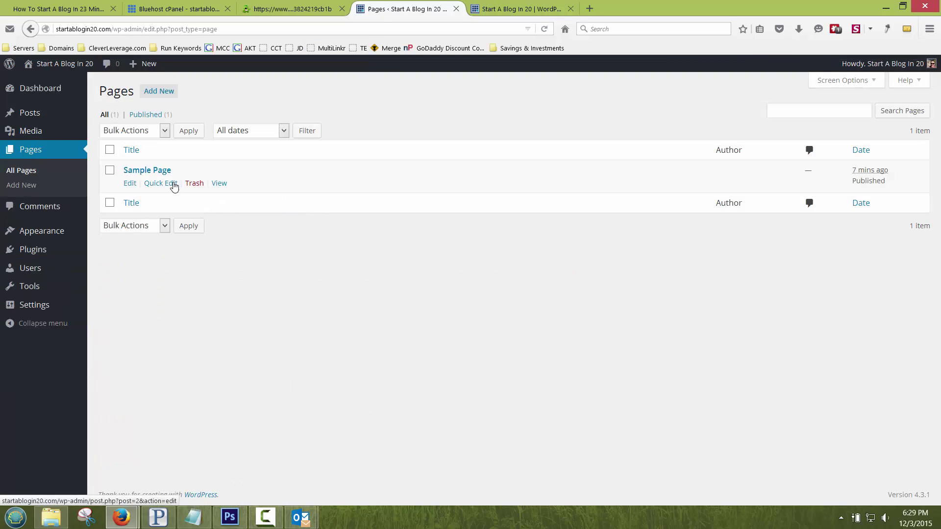
{"action": "left_click", "coordinate": [193, 184]}
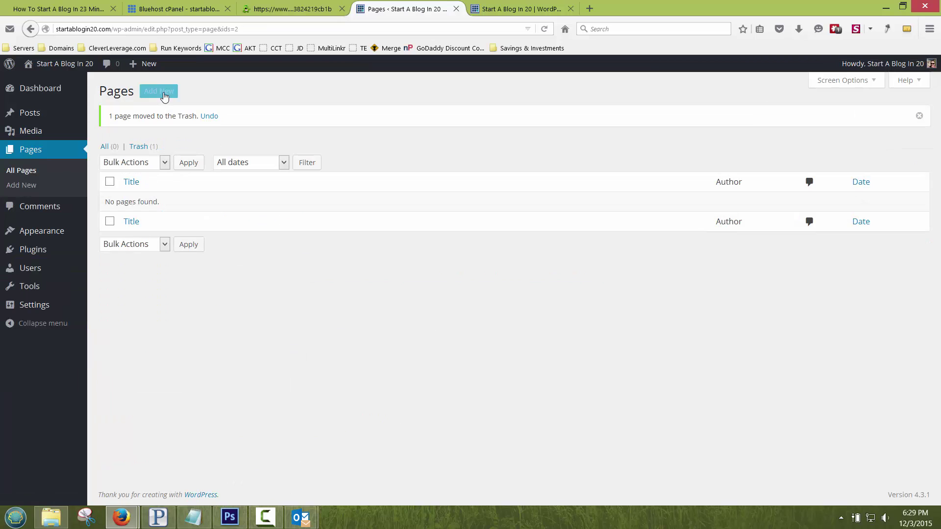
{"action": "left_click", "coordinate": [163, 94]}
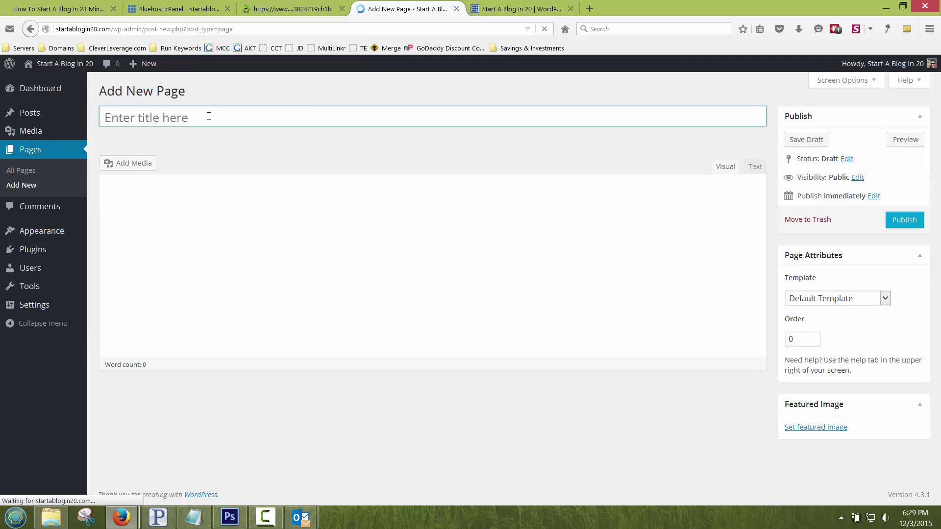
{"action": "left_click", "coordinate": [212, 114]}
{"action": "type", "text": "About"}
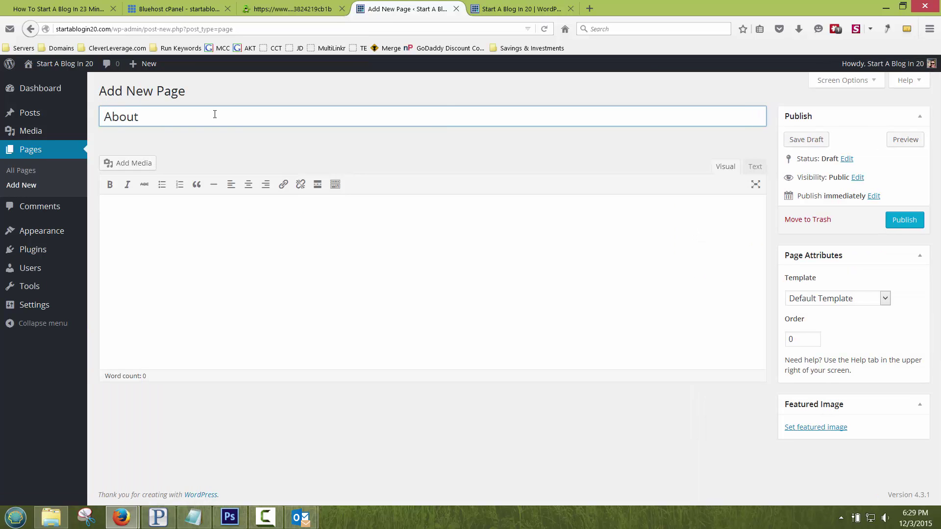
{"action": "left_click", "coordinate": [905, 220]}
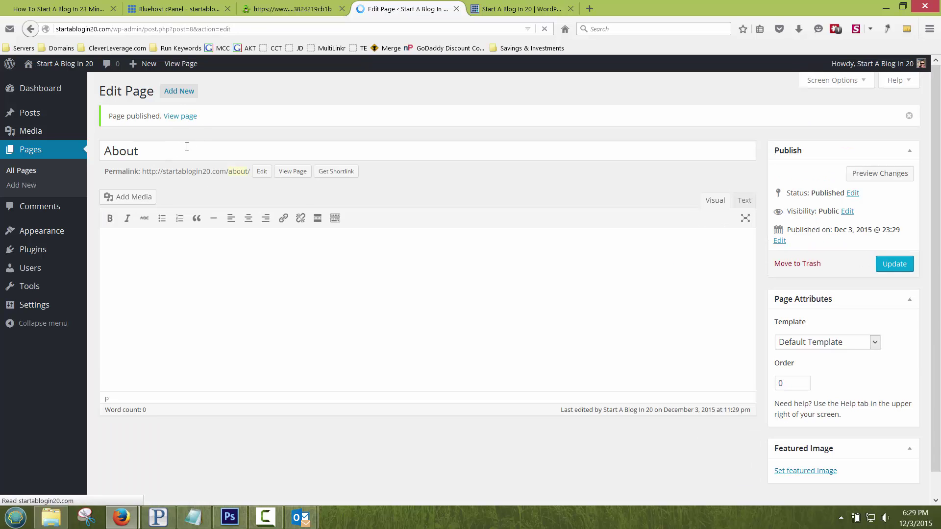
Step: Publish blank Contact and Blog pages
{"action": "left_click", "coordinate": [180, 94]}
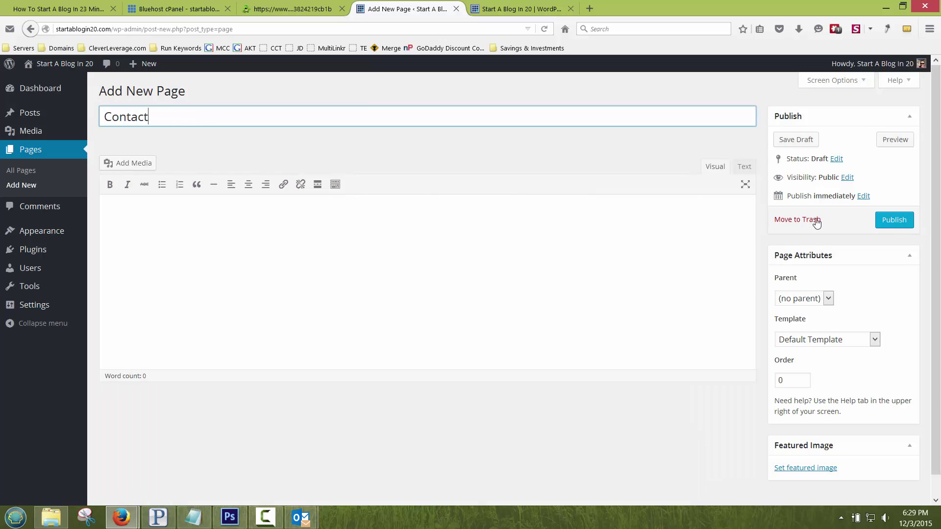
{"action": "left_click", "coordinate": [894, 219]}
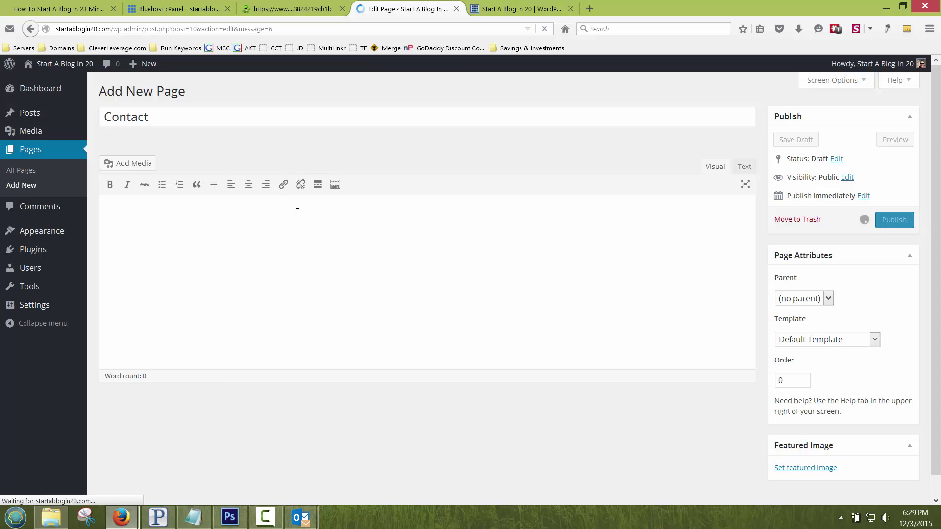
{"action": "left_click", "coordinate": [183, 93]}
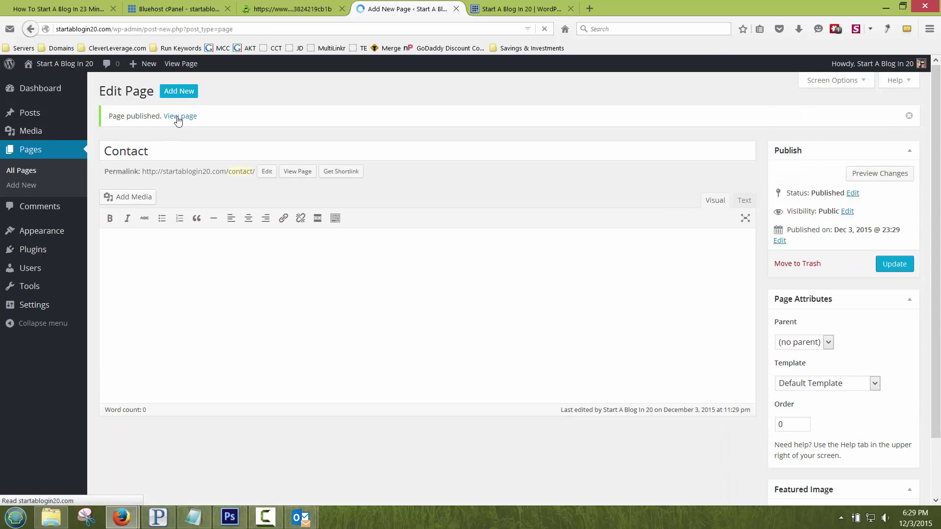
{"action": "type", "text": "Blog"}
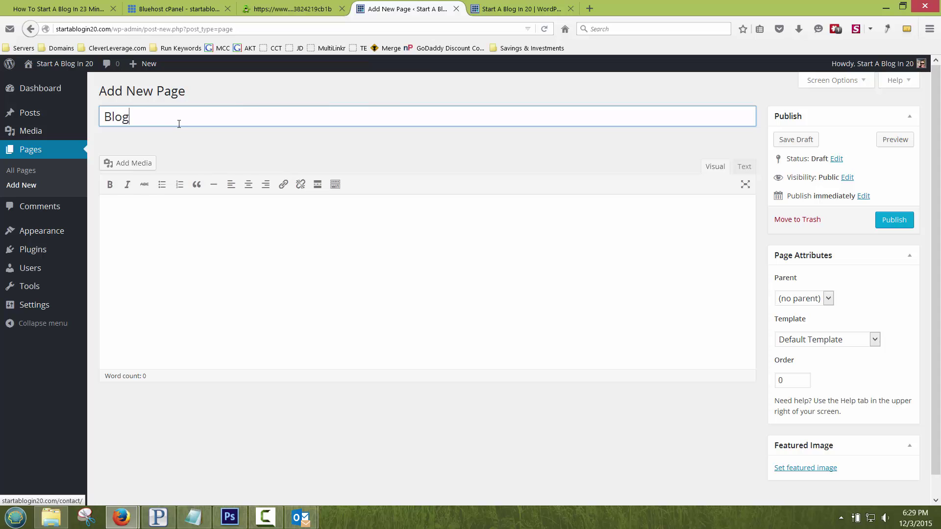
{"action": "left_click", "coordinate": [893, 221]}
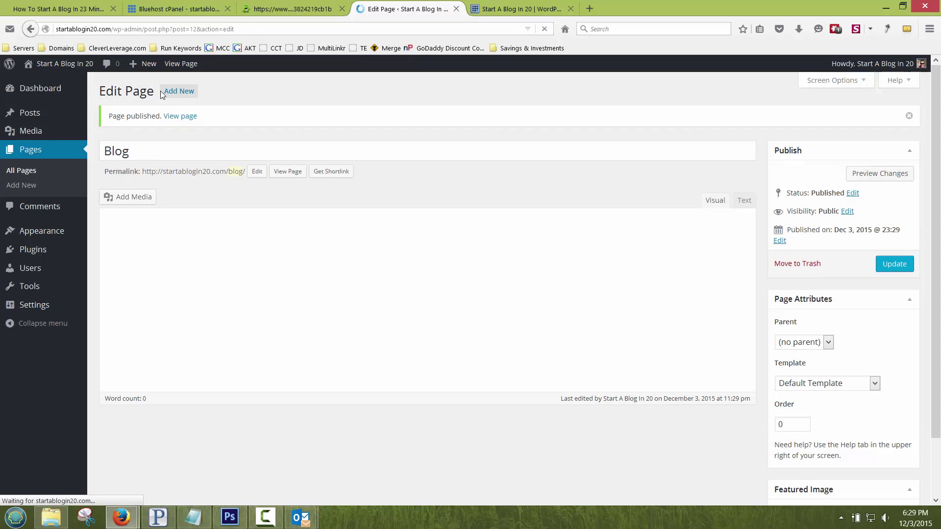
Step: Publish blank Services and Portfolio pages and confirm they show in the live navigation bar
{"action": "left_click", "coordinate": [171, 93]}
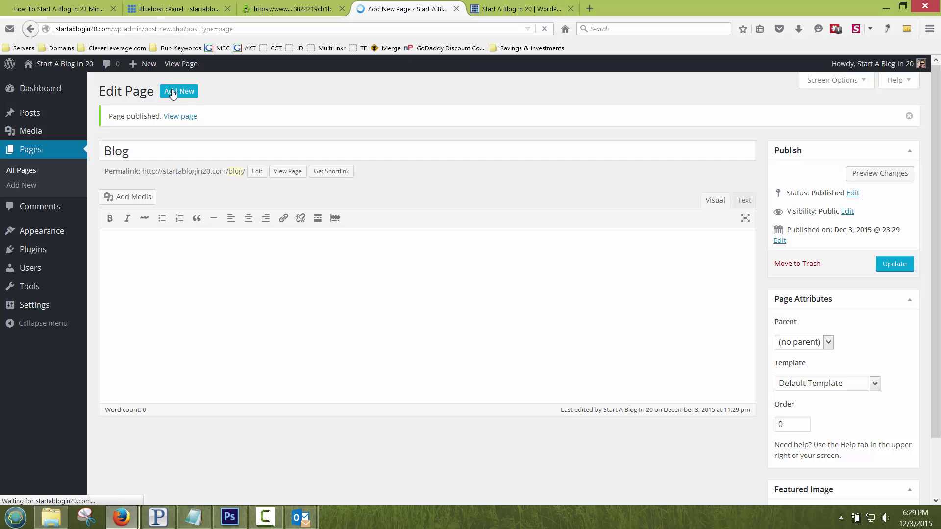
{"action": "type", "text": "Services"}
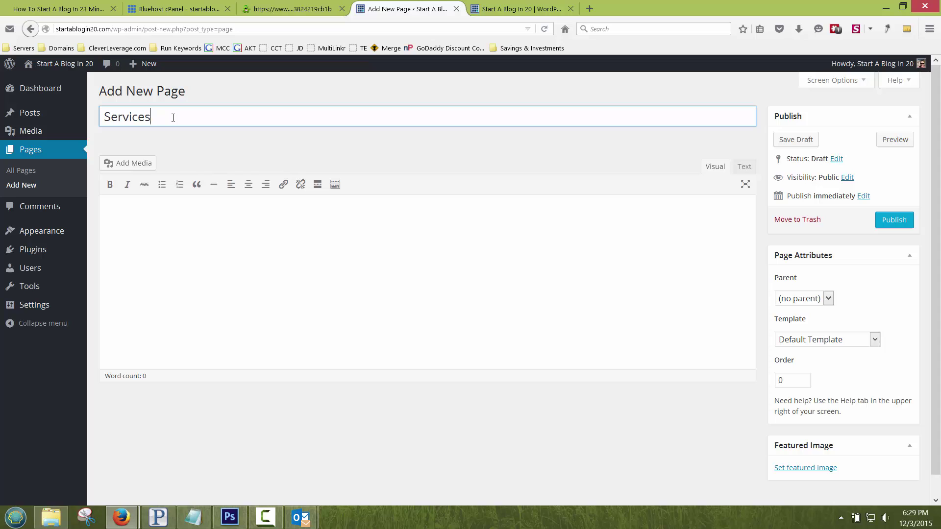
{"action": "left_click", "coordinate": [895, 221]}
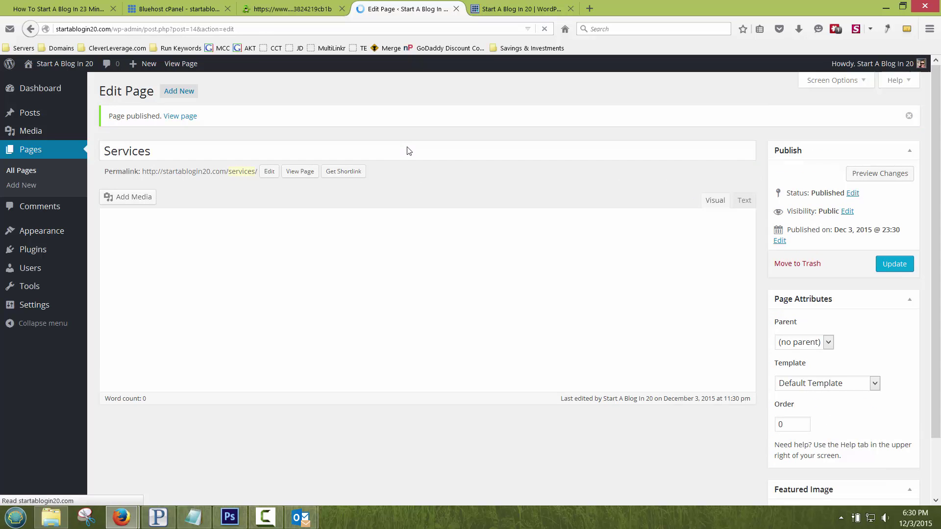
{"action": "left_click", "coordinate": [182, 92]}
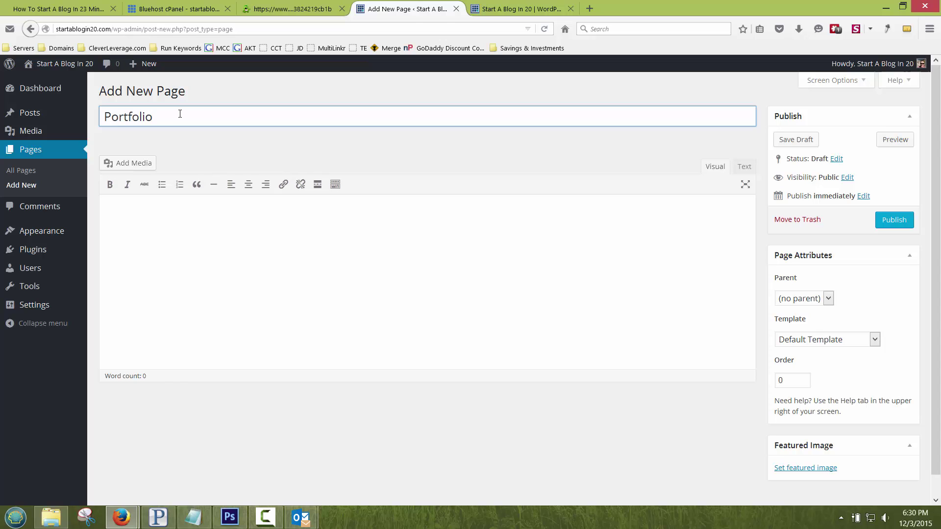
{"action": "left_click", "coordinate": [901, 219]}
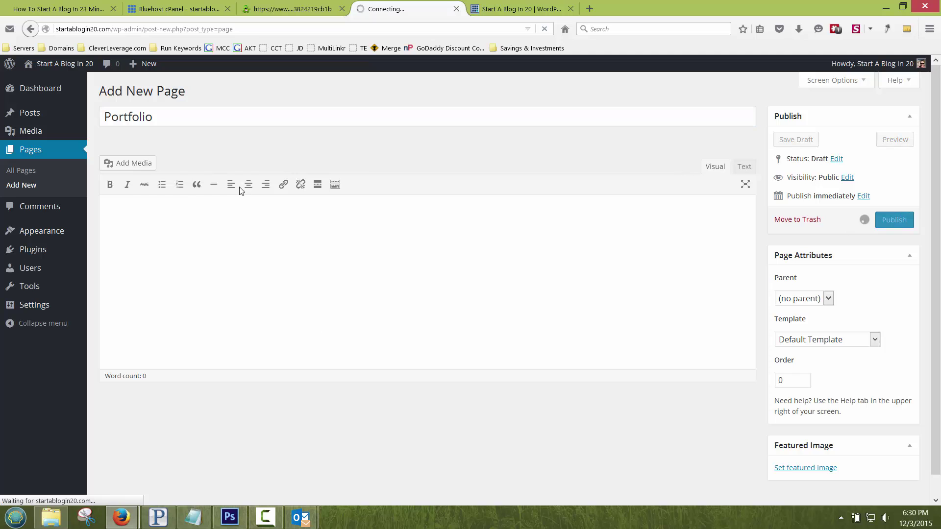
{"action": "left_click", "coordinate": [510, 8]}
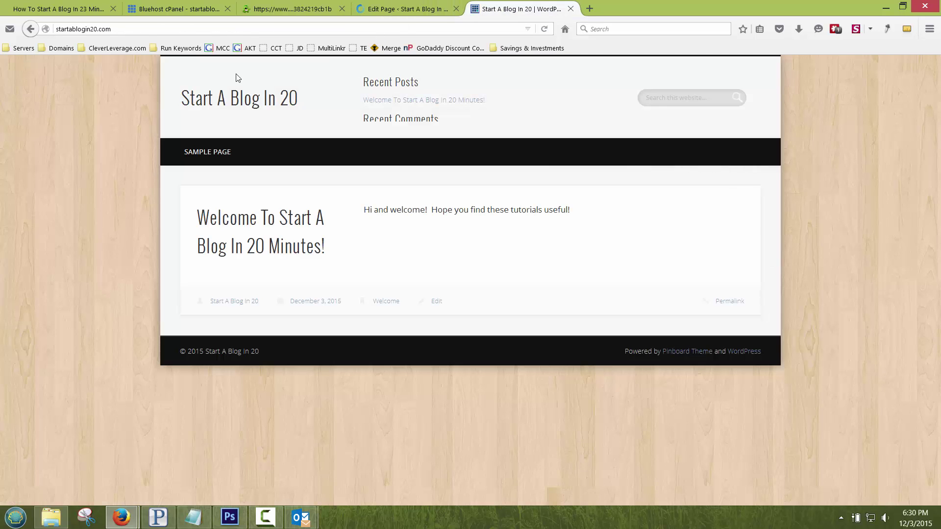
{"action": "key", "text": "F5"}
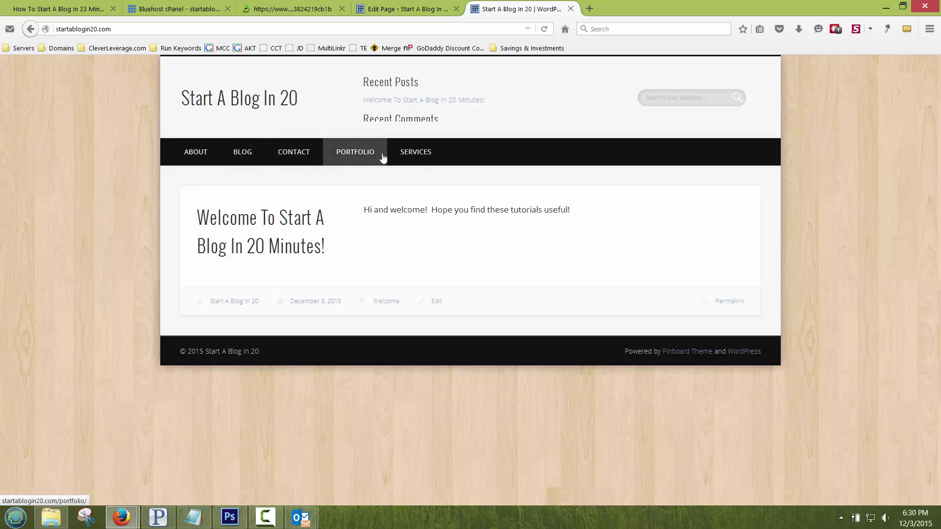
{"action": "left_click", "coordinate": [438, 5]}
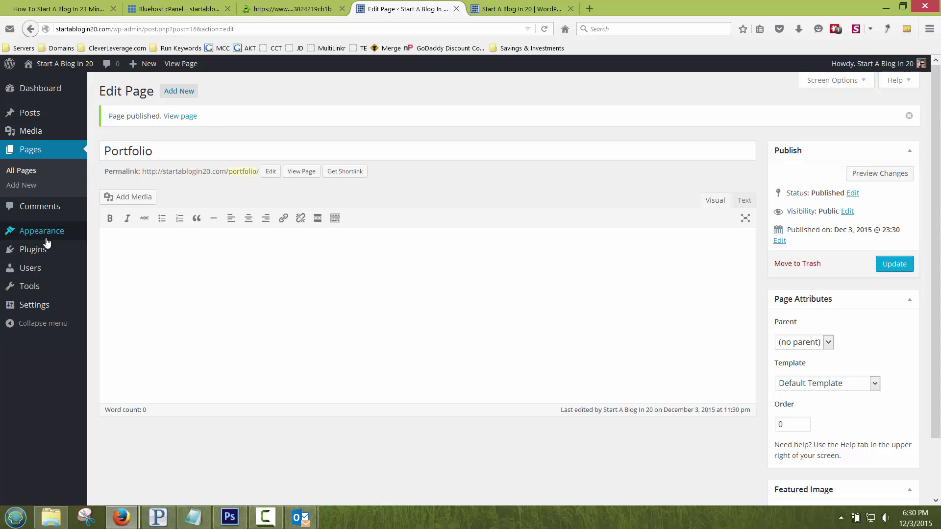
Step: Create a new menu named Main Menu
{"action": "mouse_move", "coordinate": [44, 235]}
{"action": "left_click", "coordinate": [103, 277]}
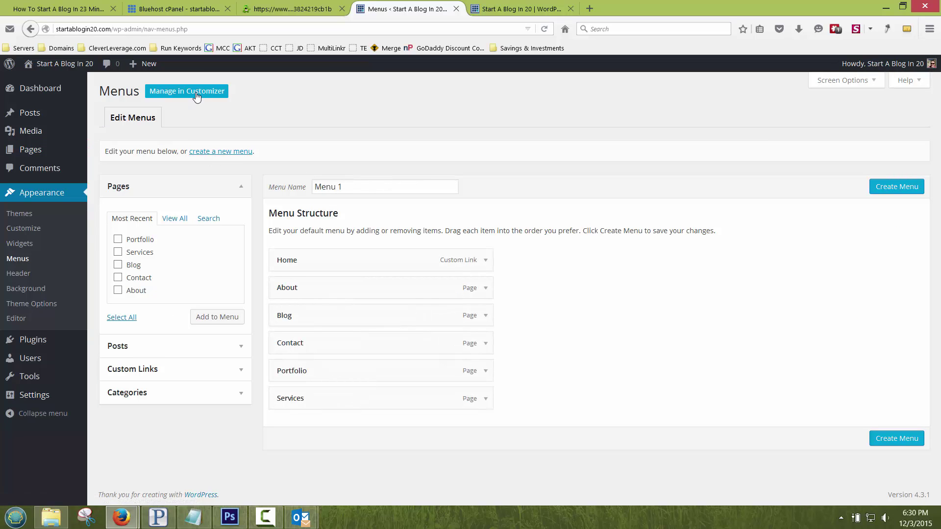
{"action": "left_click", "coordinate": [230, 152]}
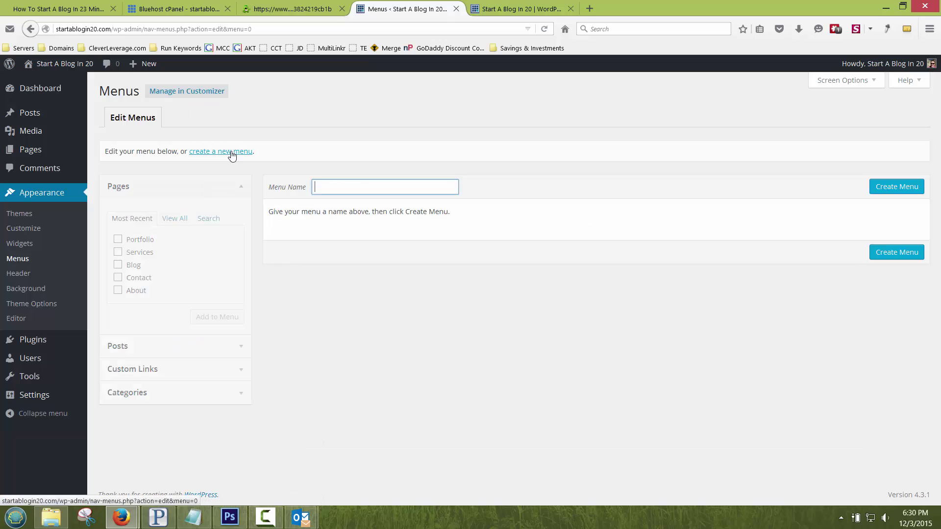
{"action": "type", "text": "Main Menu"}
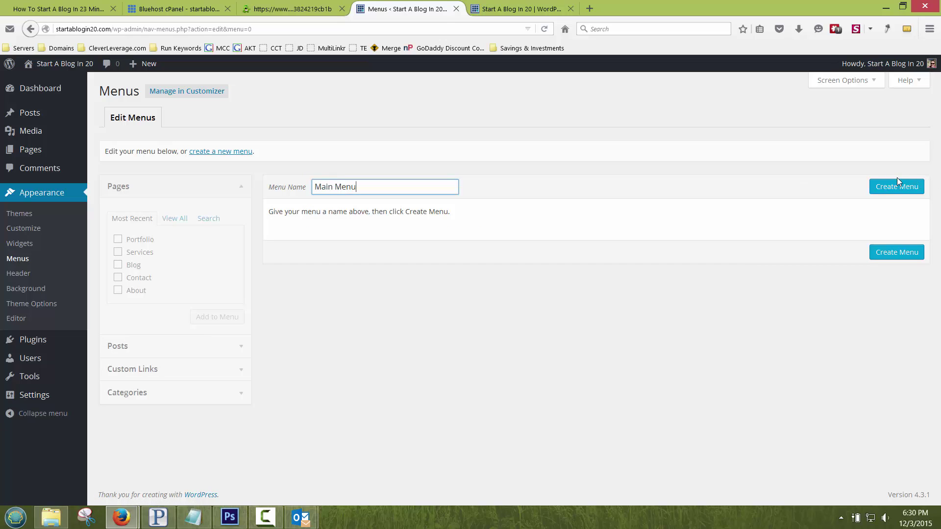
{"action": "left_click", "coordinate": [896, 184]}
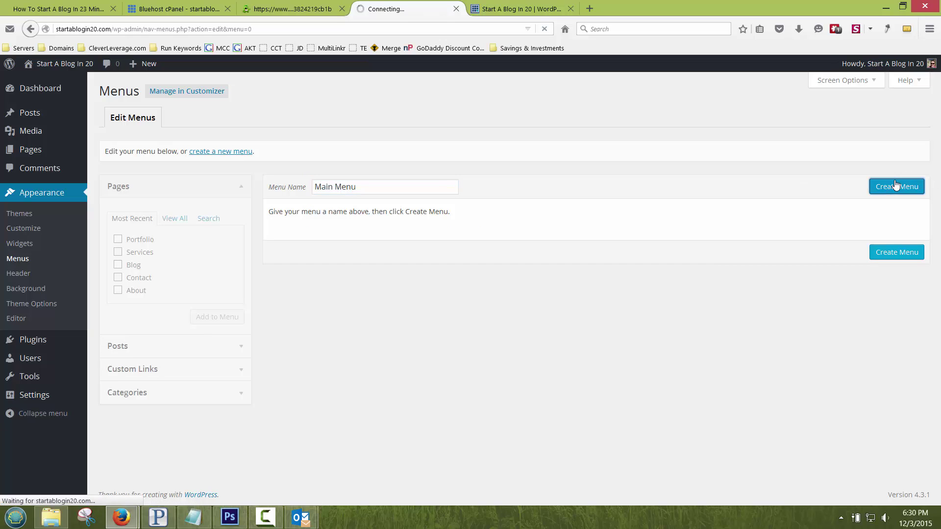
Step: Assign Main Menu to the Primary Menu location and save the assignment
{"action": "left_click", "coordinate": [197, 119]}
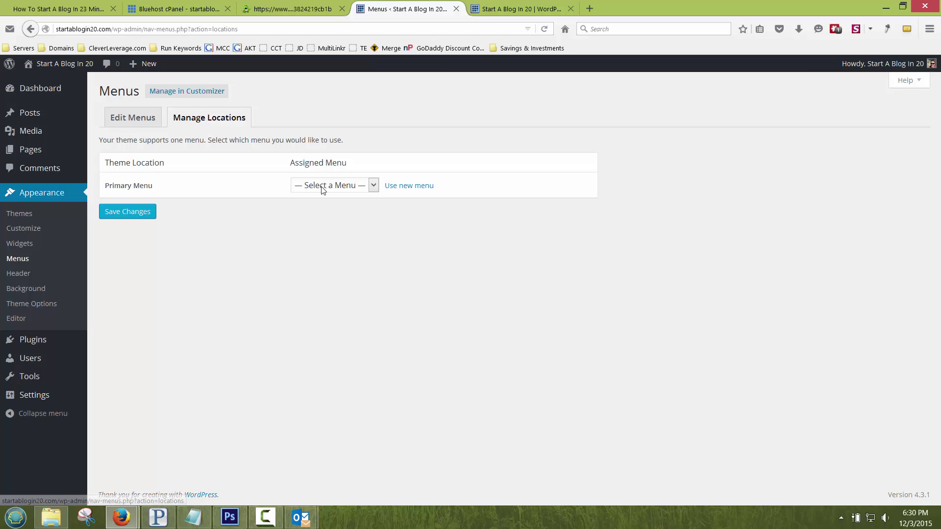
{"action": "left_click", "coordinate": [322, 188]}
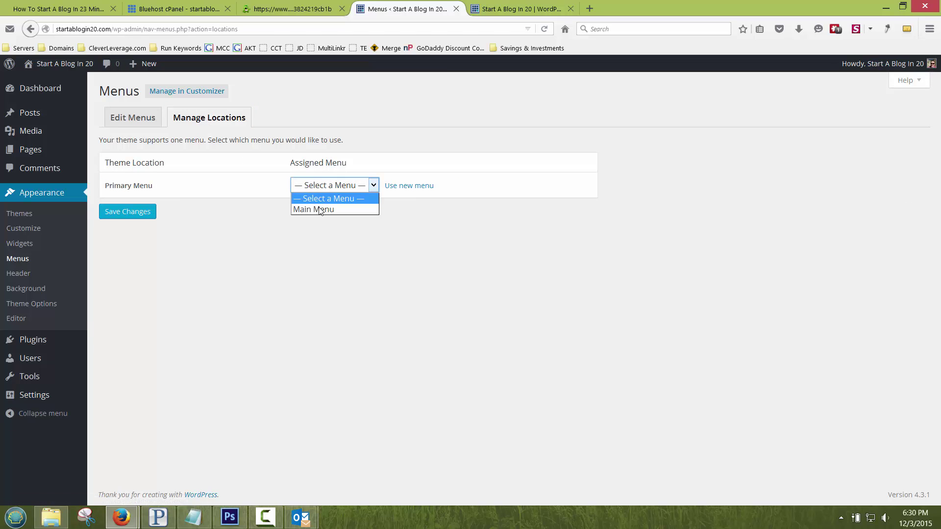
{"action": "left_click", "coordinate": [317, 206]}
{"action": "left_click", "coordinate": [152, 213]}
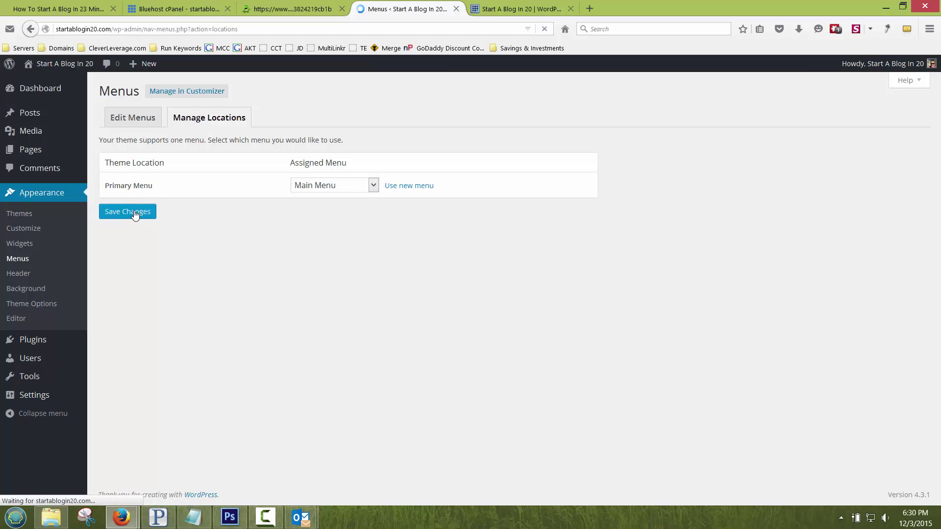
{"action": "left_click", "coordinate": [133, 119]}
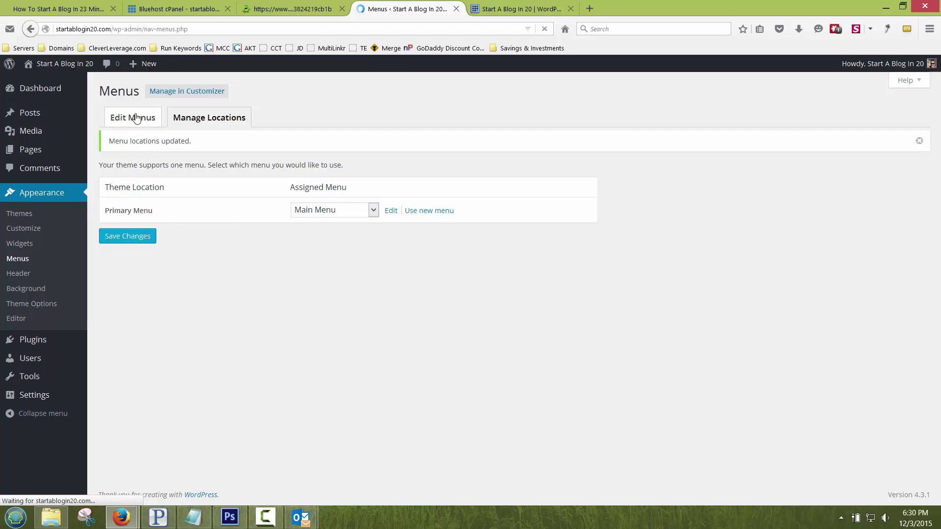
Step: Add the Portfolio, Services, Blog, Contact and About pages to Main Menu
{"action": "left_click", "coordinate": [373, 194]}
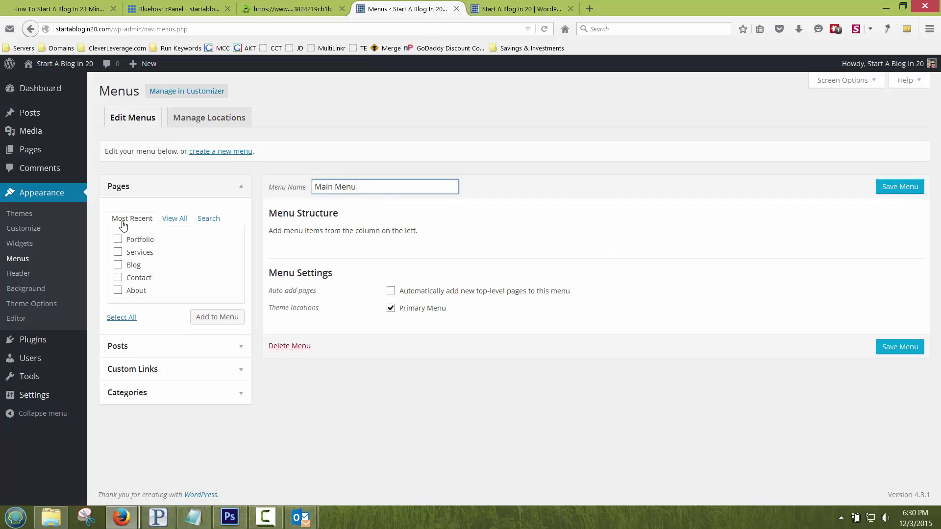
{"action": "left_click", "coordinate": [117, 240]}
{"action": "left_click", "coordinate": [117, 252]}
{"action": "left_click", "coordinate": [118, 265]}
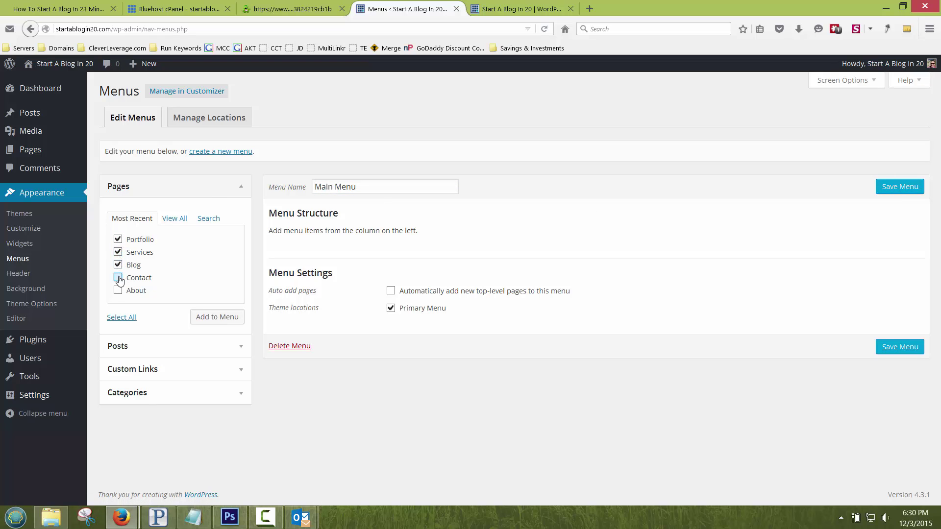
{"action": "left_click", "coordinate": [118, 277]}
{"action": "left_click", "coordinate": [118, 290]}
{"action": "left_click", "coordinate": [229, 318]}
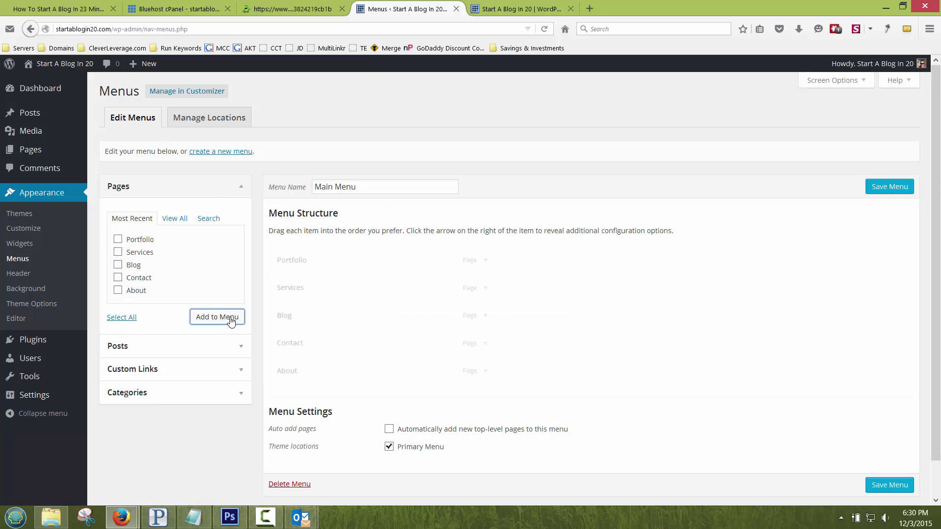
Step: Reorder the menu to About, Services, Portfolio, Blog, Contact, save it and check the live site
{"action": "left_click_drag", "start_coordinate": [294, 373], "coordinate": [298, 260]}
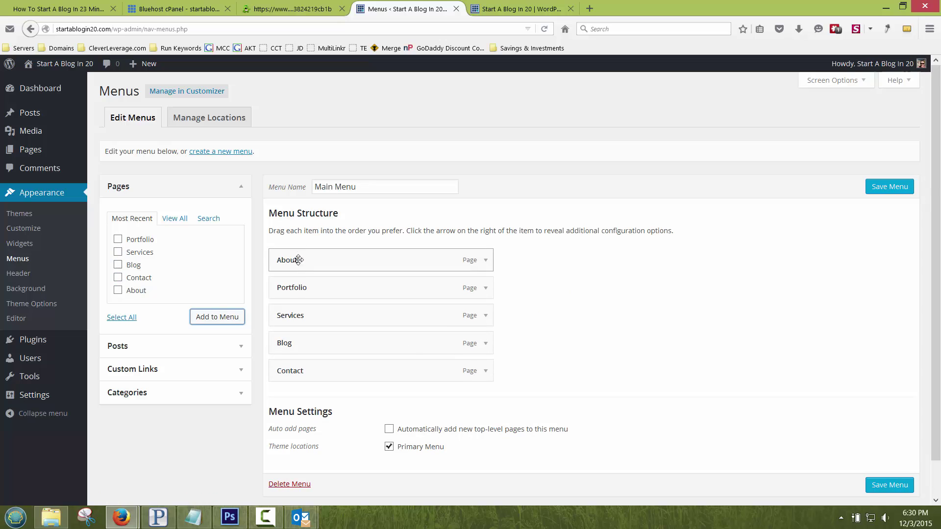
{"action": "left_click_drag", "start_coordinate": [301, 307], "coordinate": [295, 286]}
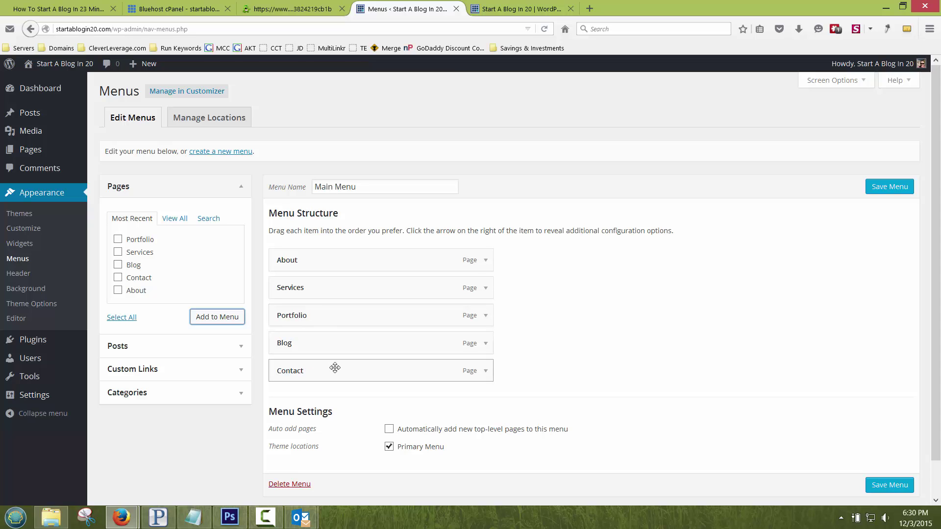
{"action": "left_click", "coordinate": [889, 187]}
{"action": "left_click", "coordinate": [519, 9]}
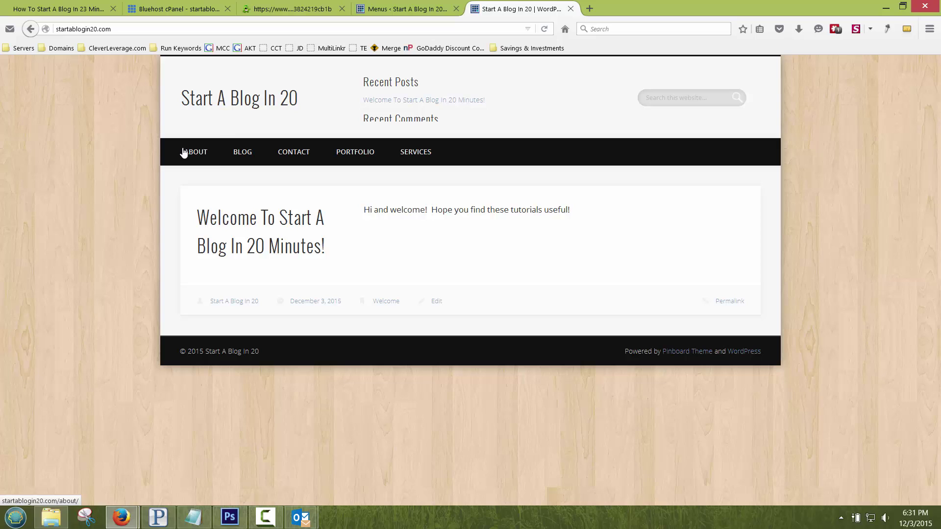
{"action": "left_click", "coordinate": [231, 105]}
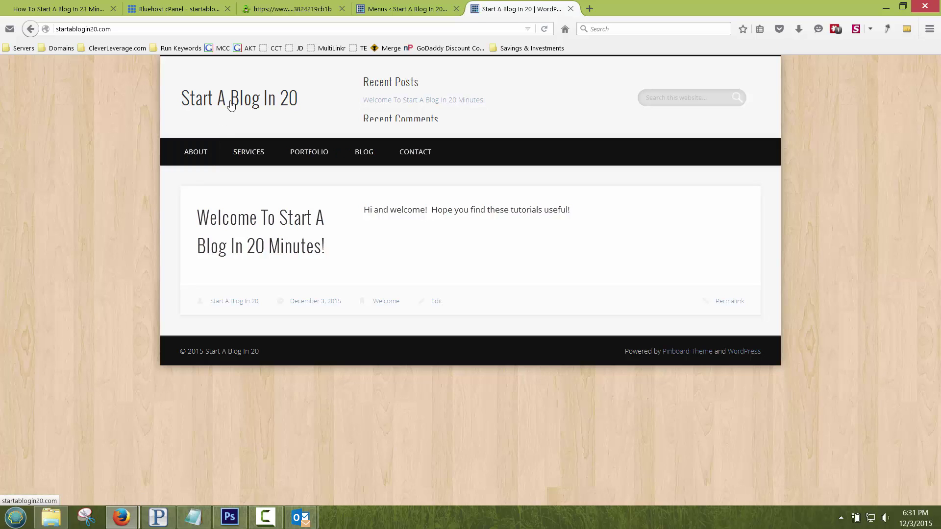
{"action": "left_click", "coordinate": [420, 9]}
Step: Publish a new blank page titled Home
{"action": "mouse_move", "coordinate": [49, 395]}
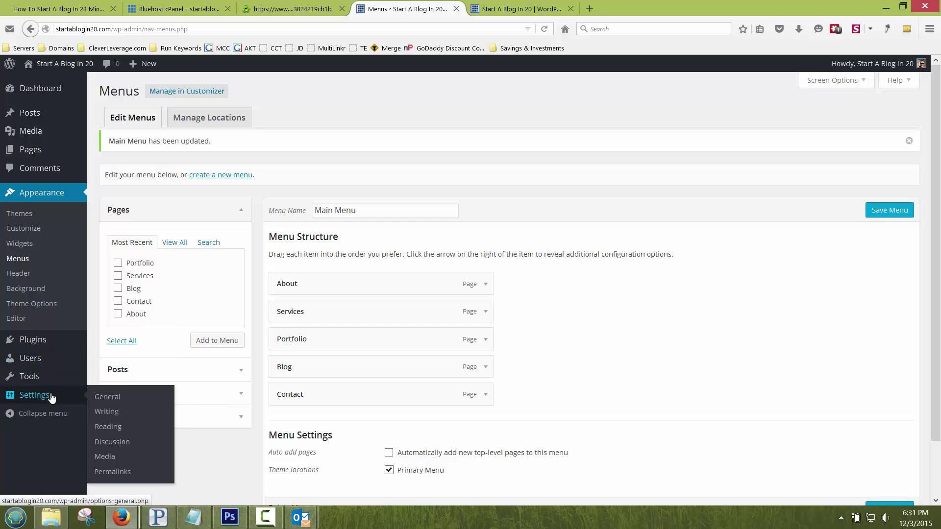
{"action": "left_click", "coordinate": [117, 415]}
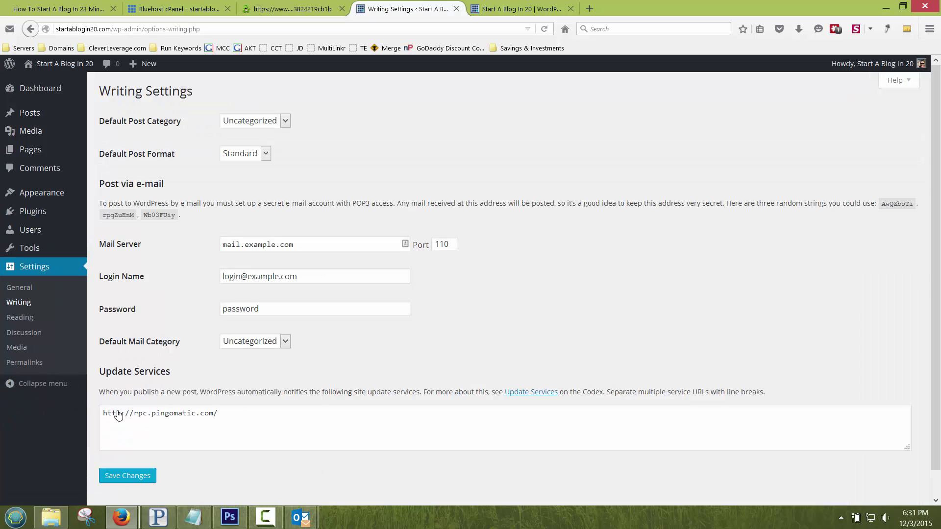
{"action": "left_click", "coordinate": [21, 318]}
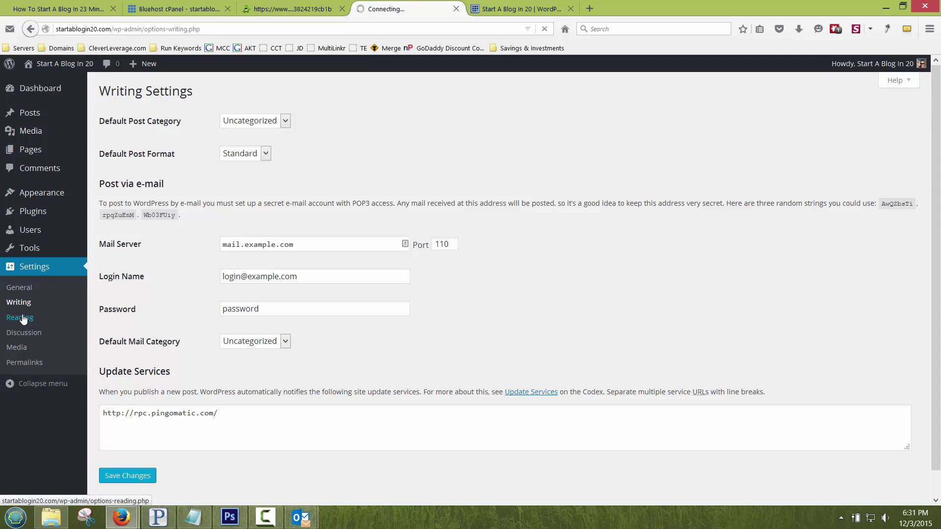
{"action": "left_click", "coordinate": [223, 141]}
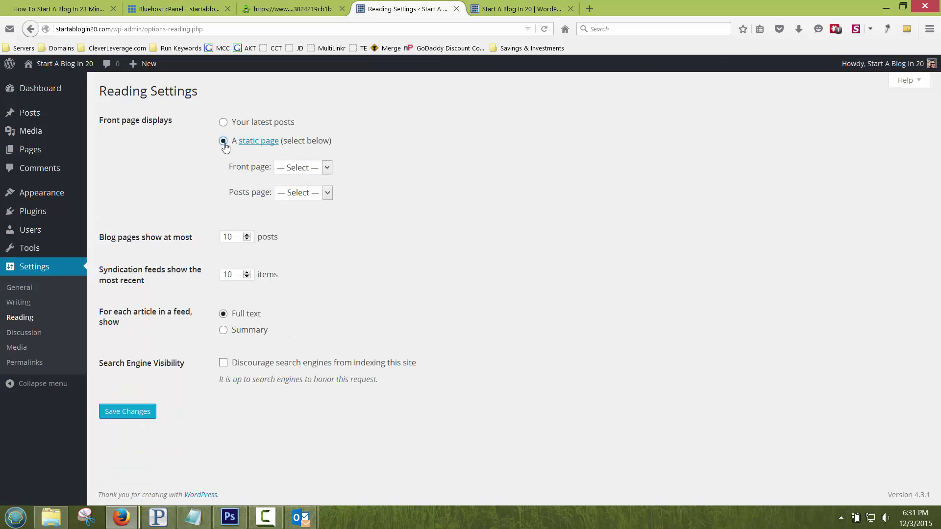
{"action": "left_click", "coordinate": [284, 172]}
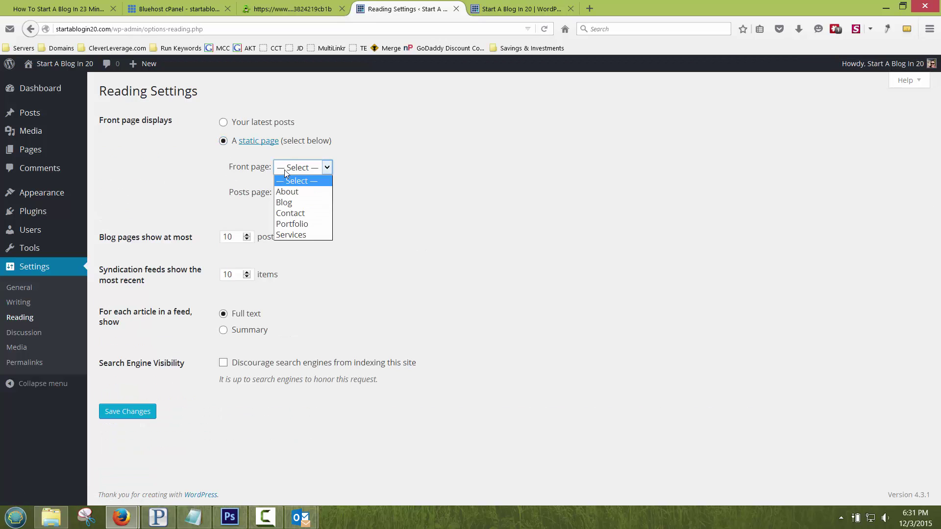
{"action": "left_click", "coordinate": [275, 169]}
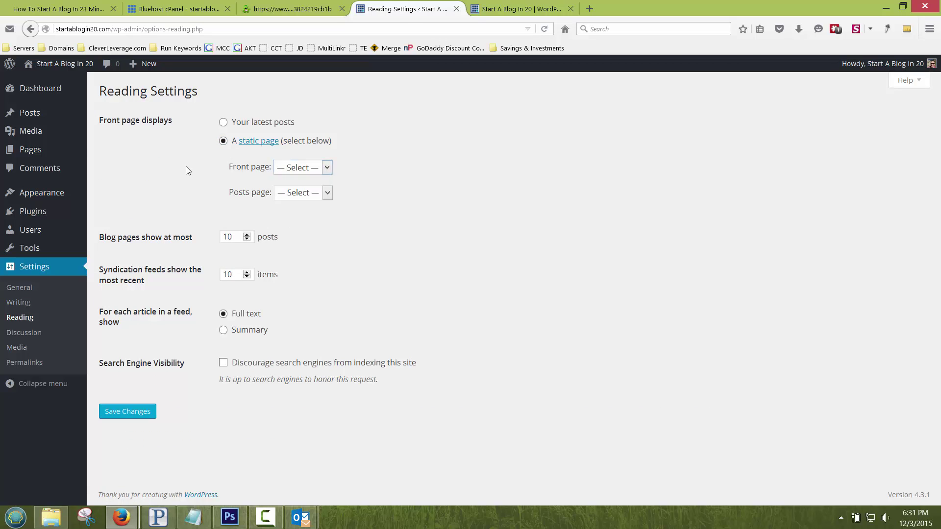
{"action": "left_click", "coordinate": [54, 152]}
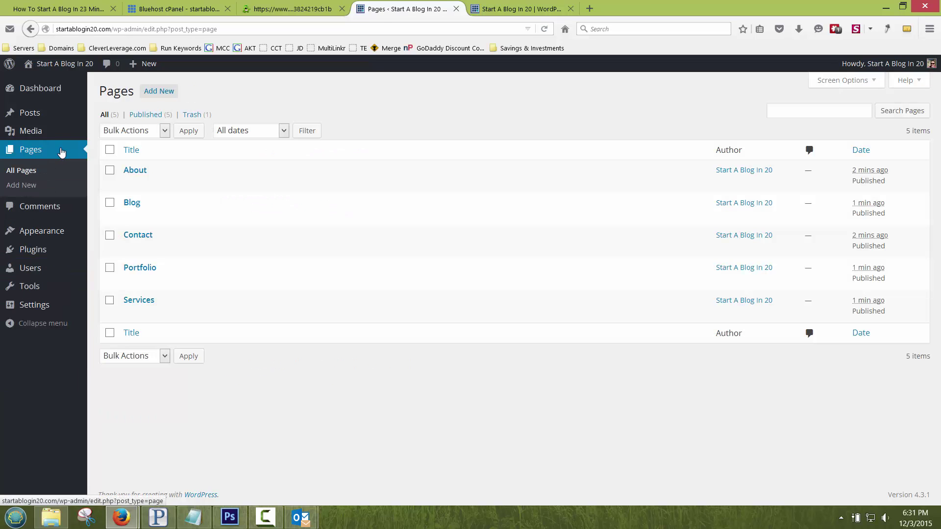
{"action": "left_click", "coordinate": [151, 97]}
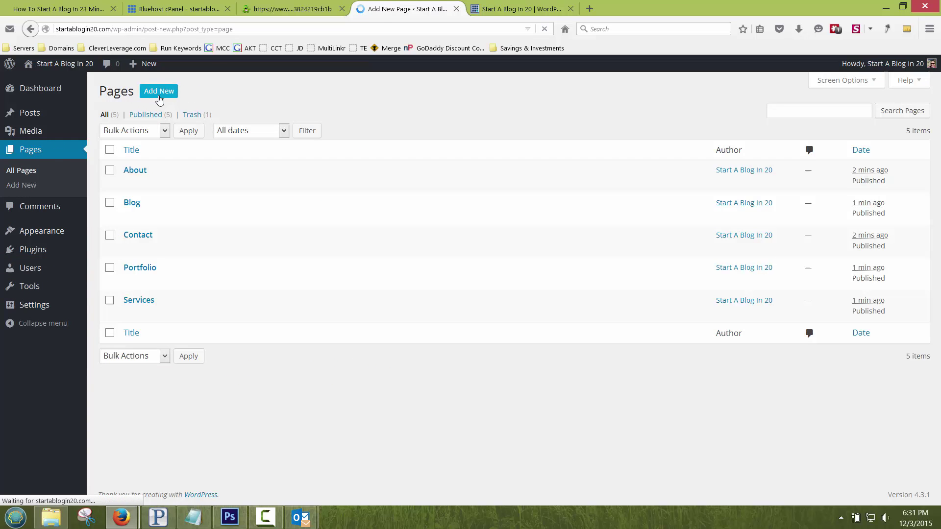
{"action": "type", "text": "H"}
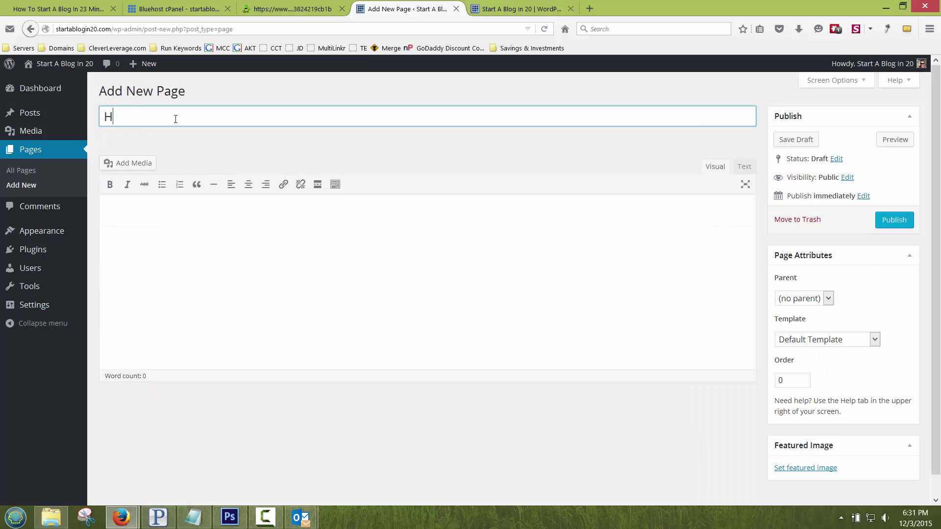
{"action": "type", "text": "ome"}
{"action": "left_click", "coordinate": [890, 223]}
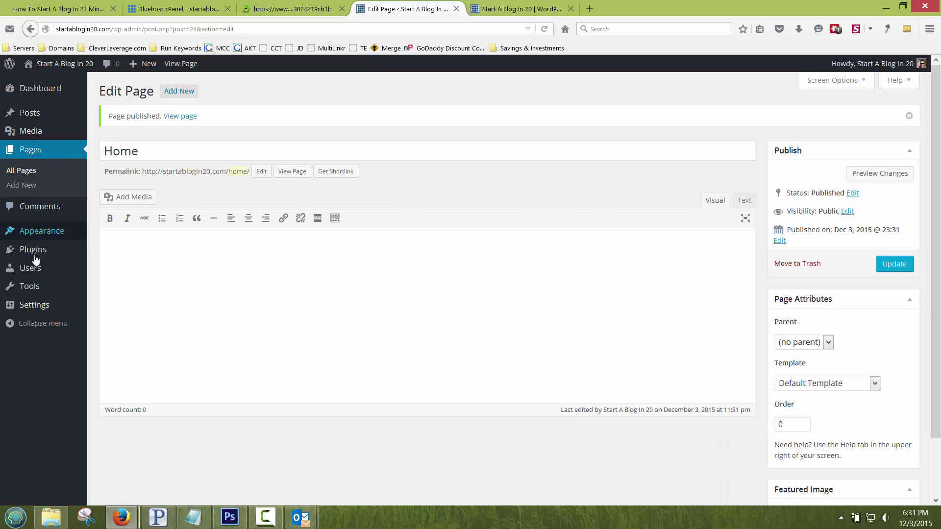
Step: Set Reading Settings to a static front page Home with Blog as the posts page, and save
{"action": "mouse_move", "coordinate": [62, 308]}
{"action": "left_click", "coordinate": [102, 337]}
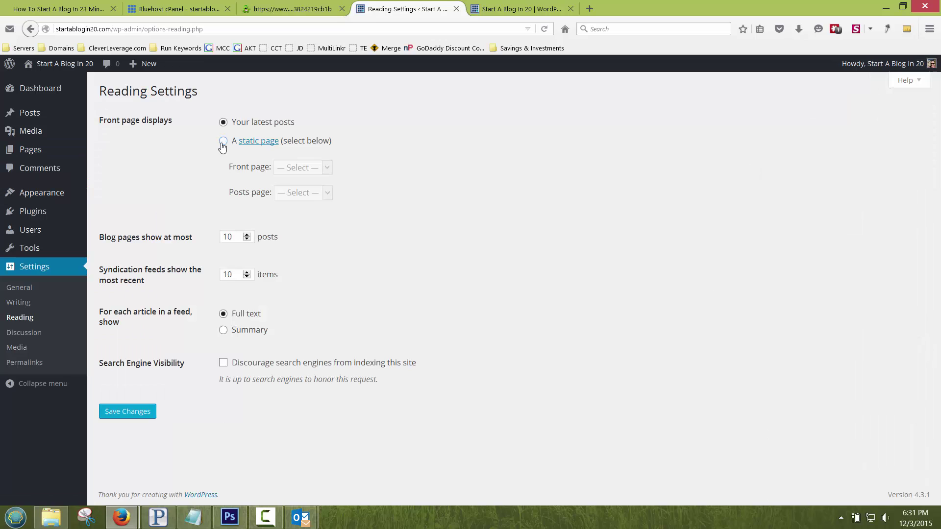
{"action": "left_click", "coordinate": [223, 141]}
{"action": "left_click", "coordinate": [309, 168]}
{"action": "left_click", "coordinate": [289, 224]}
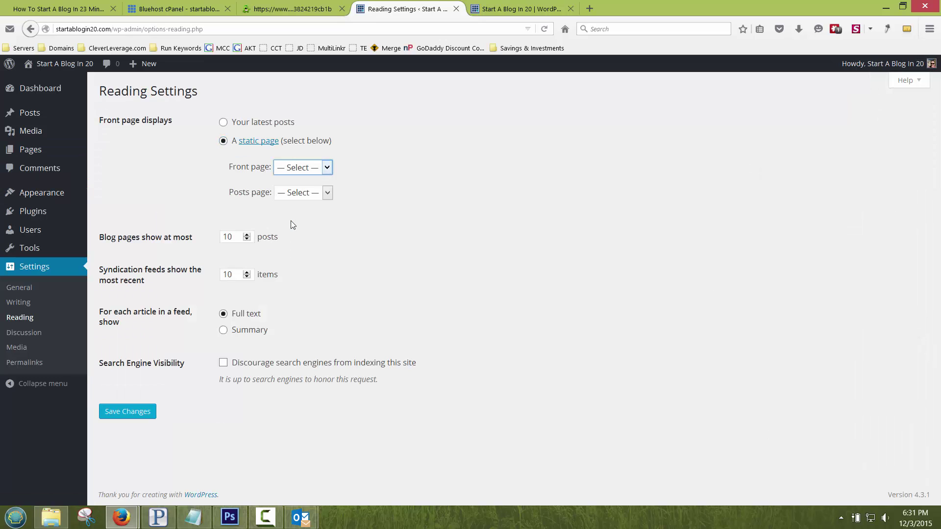
{"action": "left_click", "coordinate": [297, 195]}
{"action": "left_click", "coordinate": [293, 229]}
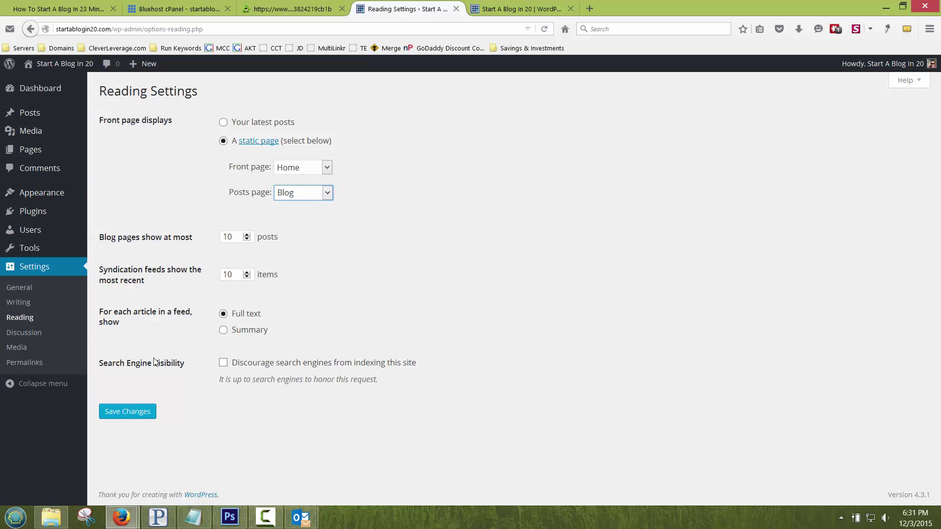
{"action": "left_click", "coordinate": [129, 411]}
Step: Reload the live site to check the new front page and open the About page
{"action": "left_click", "coordinate": [520, 9]}
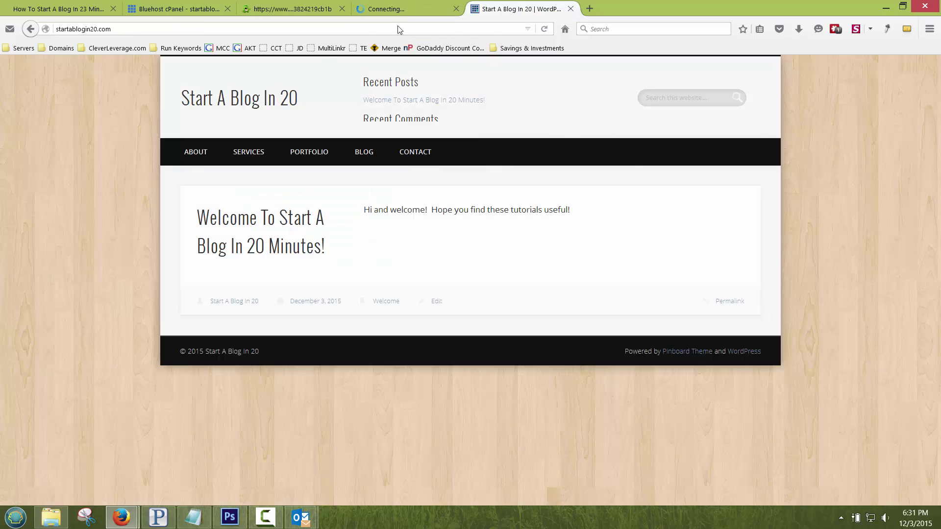
{"action": "left_click", "coordinate": [253, 105]}
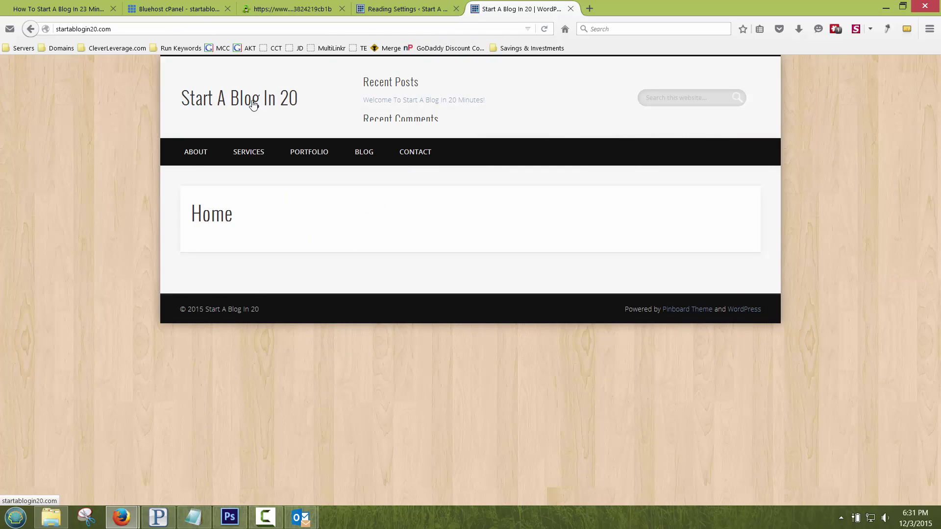
{"action": "left_click", "coordinate": [201, 152]}
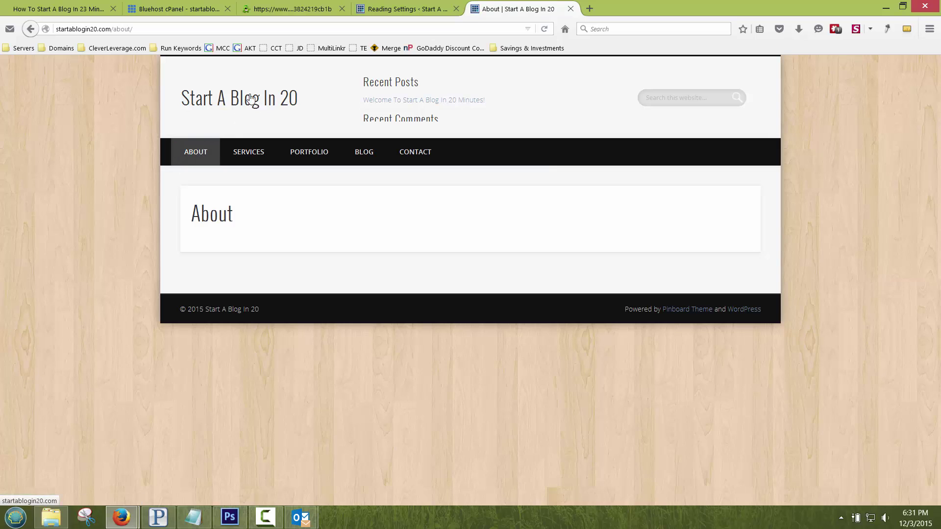
{"action": "left_click", "coordinate": [403, 9]}
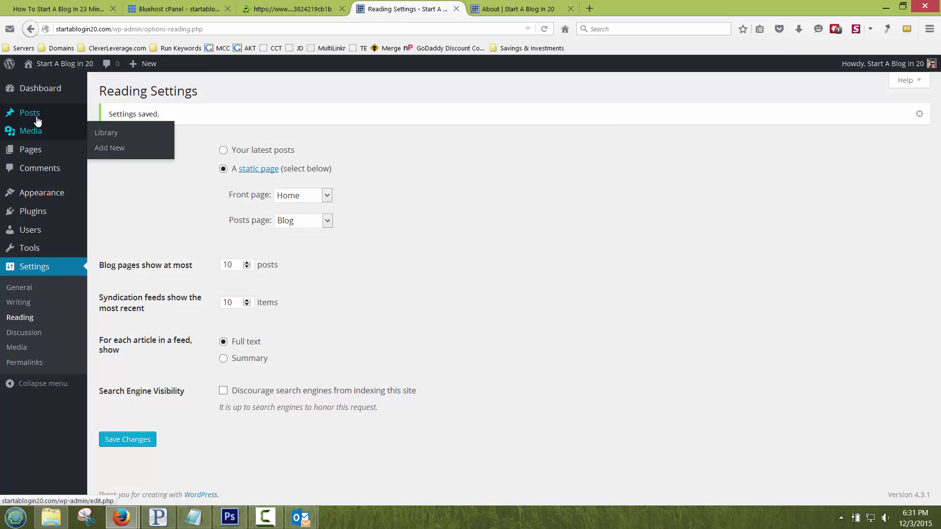
Step: Type the About Us history text ending 'started in 1970' into the About page, update it and view it live
{"action": "left_click", "coordinate": [35, 151]}
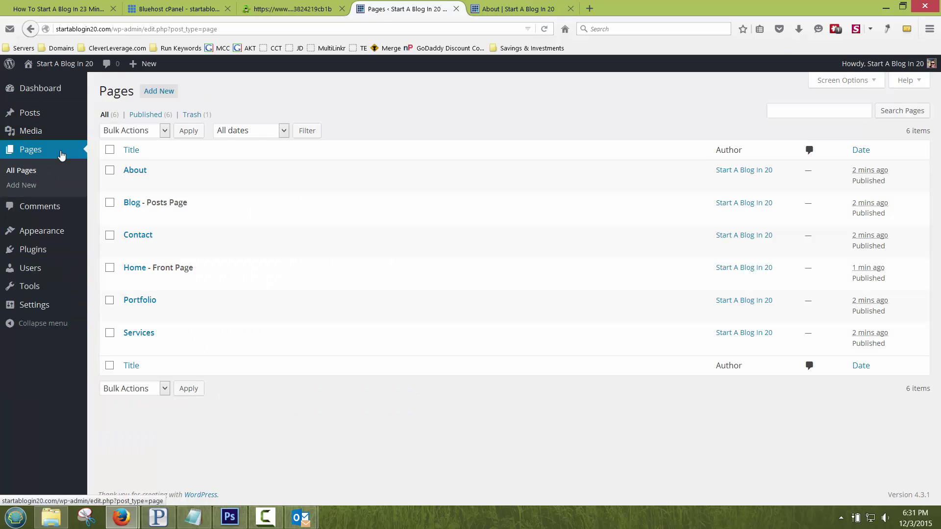
{"action": "left_click", "coordinate": [129, 183]}
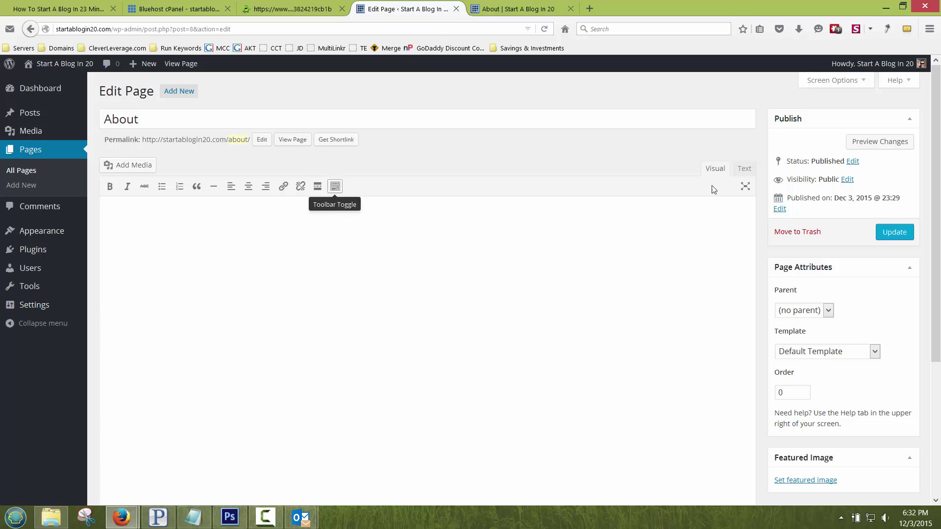
{"action": "left_click", "coordinate": [335, 188]}
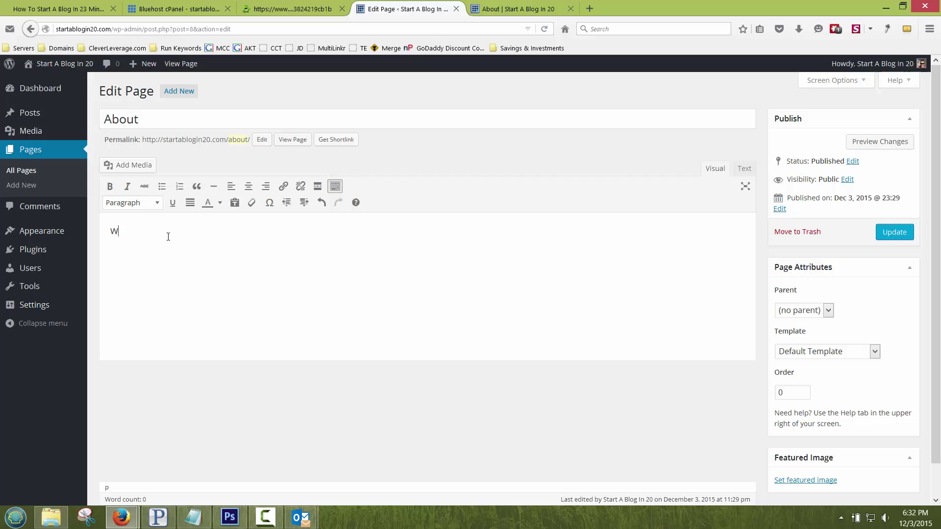
{"action": "key", "text": "BackSpace"}
{"action": "type", "text": "About Us"}
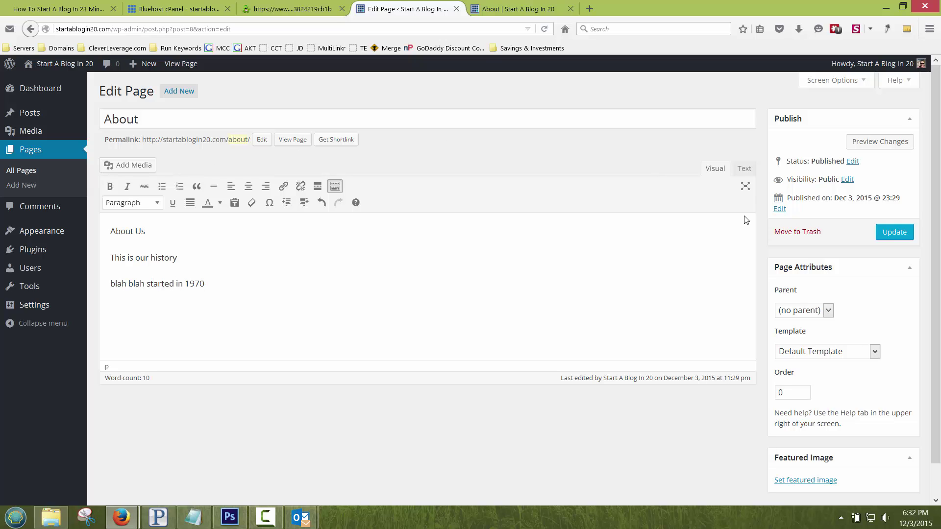
{"action": "left_click", "coordinate": [894, 232]}
{"action": "left_click", "coordinate": [515, 9]}
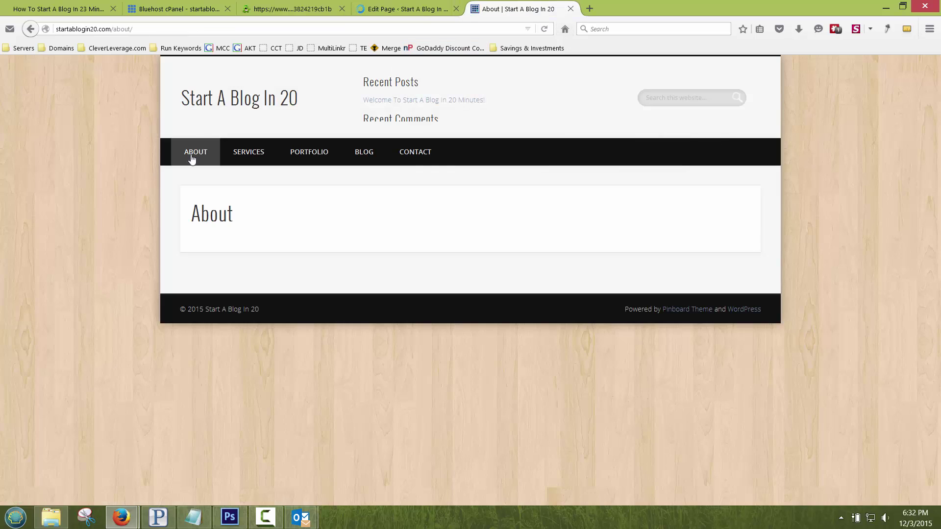
{"action": "left_click", "coordinate": [196, 156]}
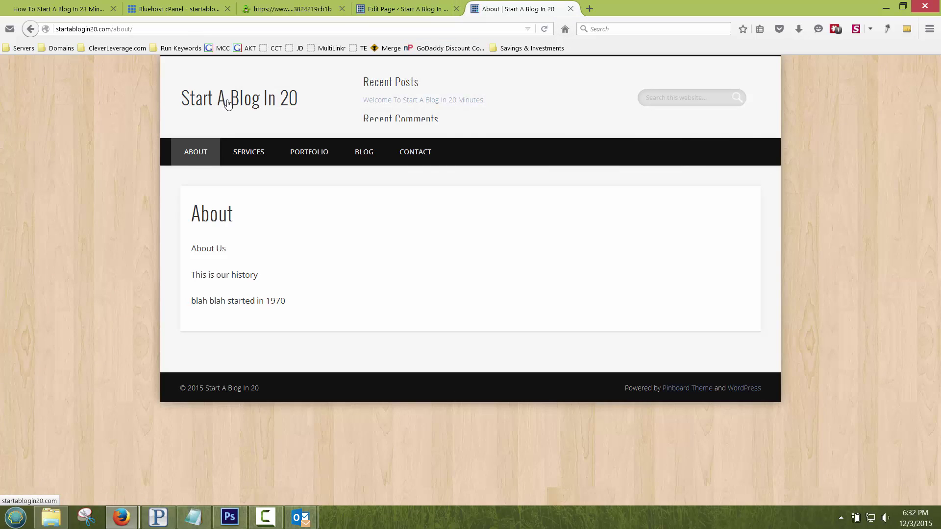
{"action": "left_click", "coordinate": [399, 11]}
Step: Add the Home page to Main Menu, drag it above About, and save the menu
{"action": "mouse_move", "coordinate": [44, 252]}
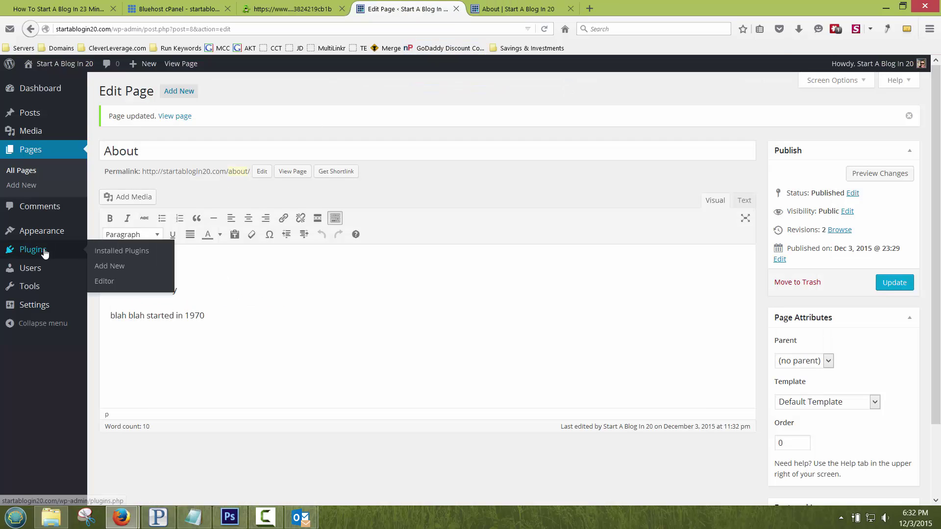
{"action": "mouse_move", "coordinate": [59, 233]}
{"action": "left_click", "coordinate": [105, 279]}
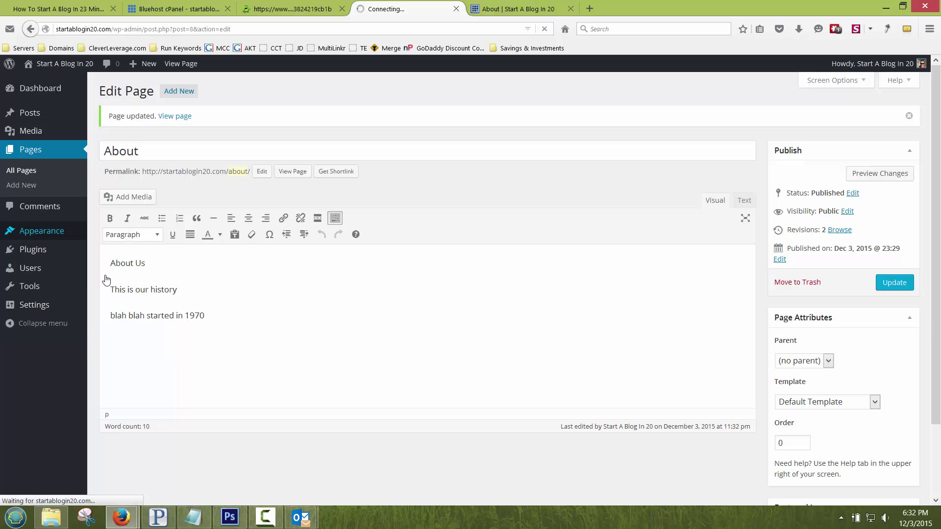
{"action": "left_click", "coordinate": [120, 240]}
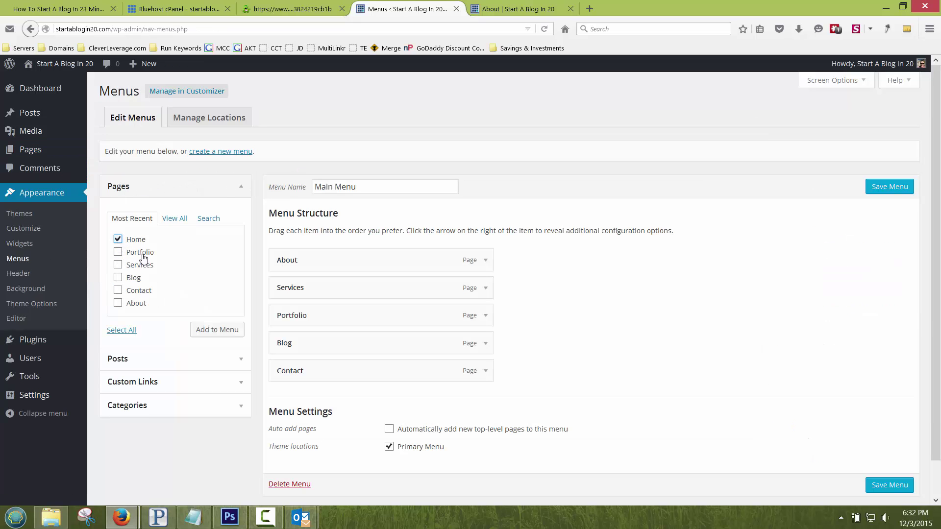
{"action": "left_click", "coordinate": [227, 330]}
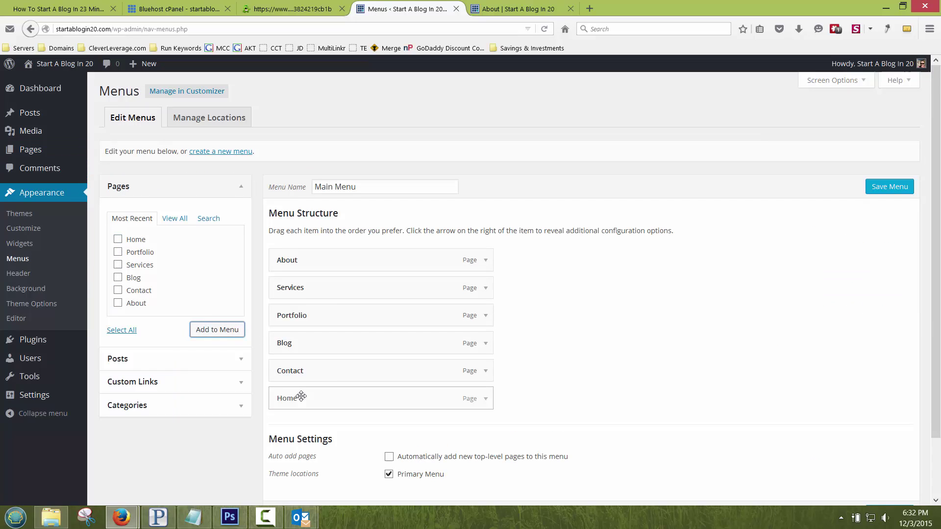
{"action": "left_click_drag", "start_coordinate": [300, 395], "coordinate": [289, 255]}
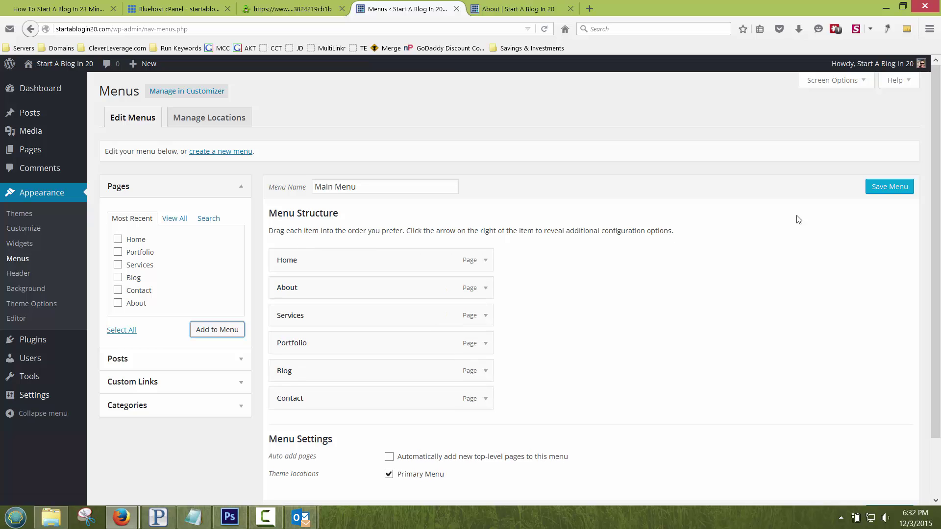
{"action": "left_click", "coordinate": [897, 187]}
Step: Check the updated navigation on the live site, opening the About page from the menu
{"action": "left_click", "coordinate": [513, 8]}
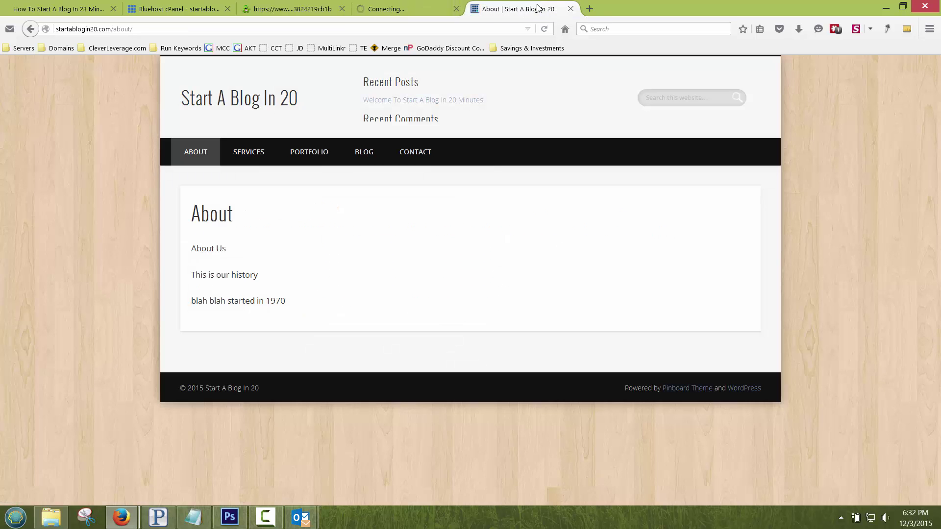
{"action": "left_click", "coordinate": [239, 100]}
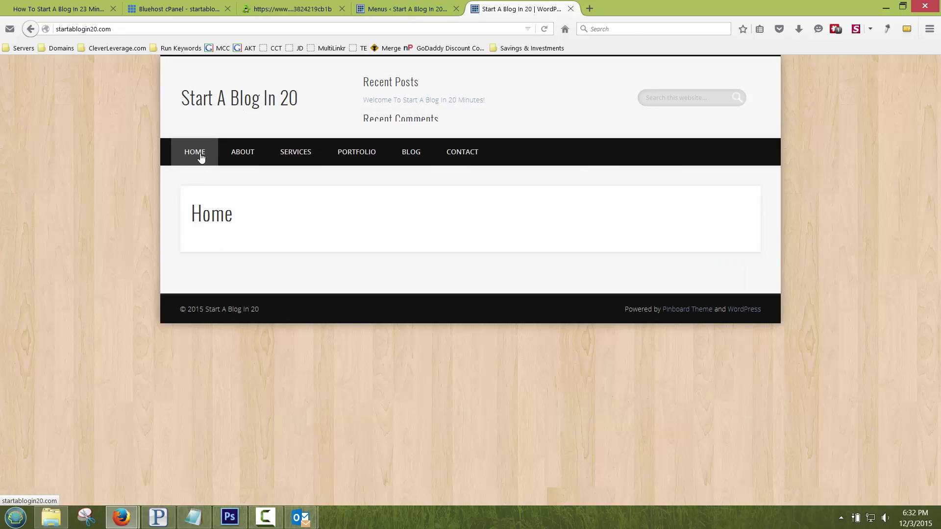
{"action": "left_click", "coordinate": [244, 153]}
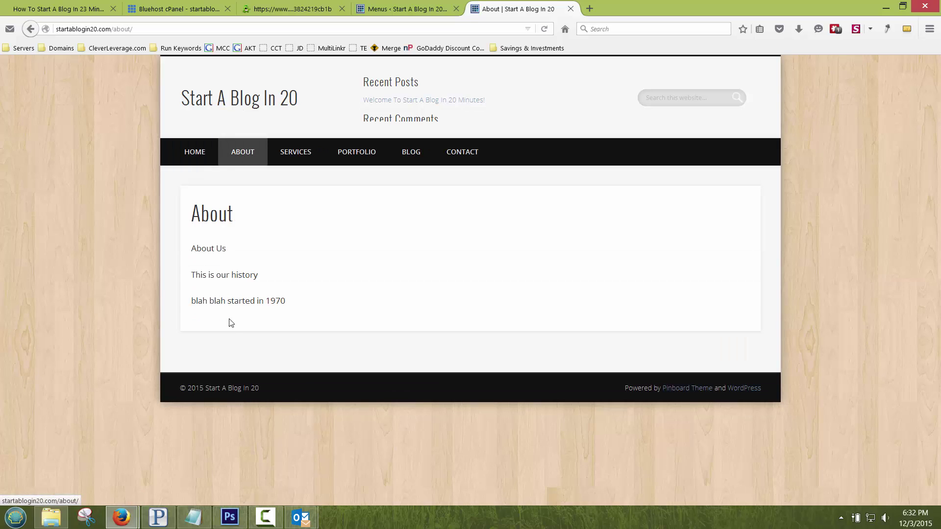
{"action": "left_click", "coordinate": [402, 8]}
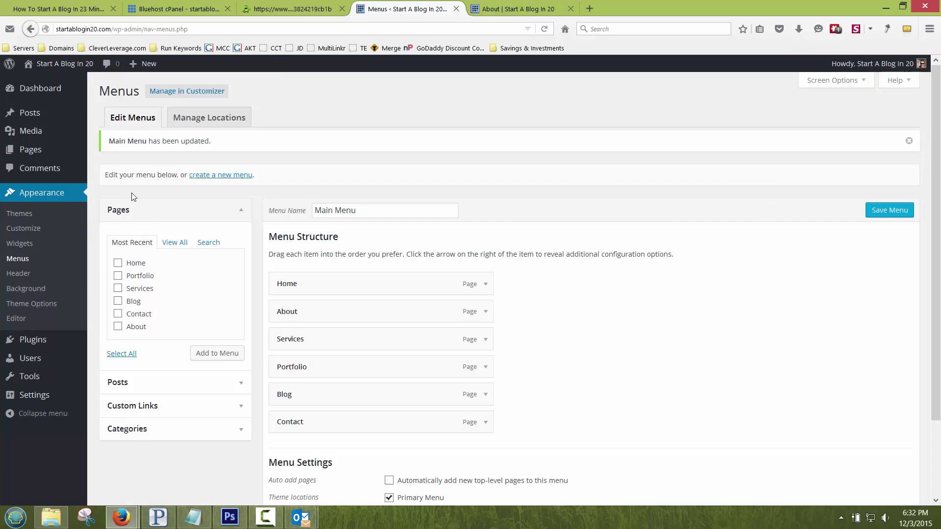
Step: From the About page editor, upload how-to-start-a-blog-my-dog.jpg through Add Media
{"action": "left_click", "coordinate": [32, 150]}
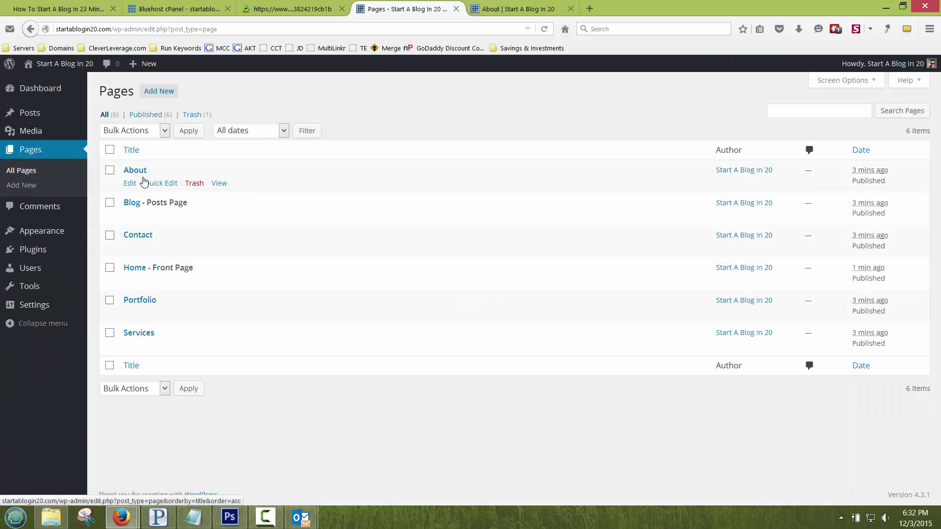
{"action": "left_click", "coordinate": [129, 183]}
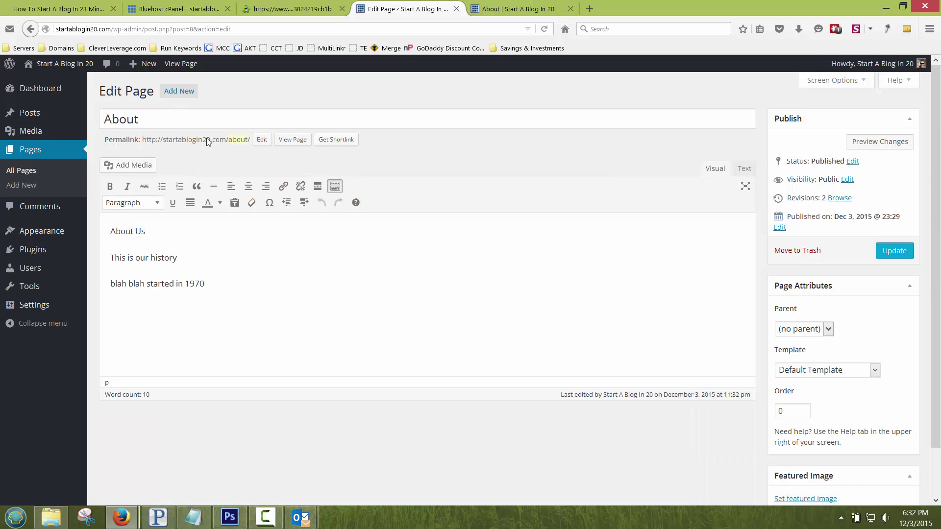
{"action": "left_click", "coordinate": [120, 165]}
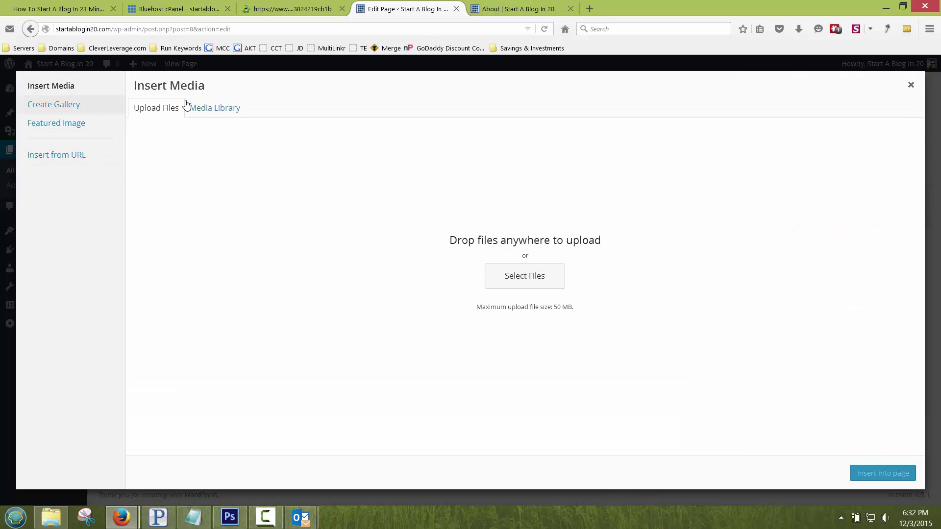
{"action": "left_click", "coordinate": [157, 110]}
{"action": "left_click", "coordinate": [521, 276]}
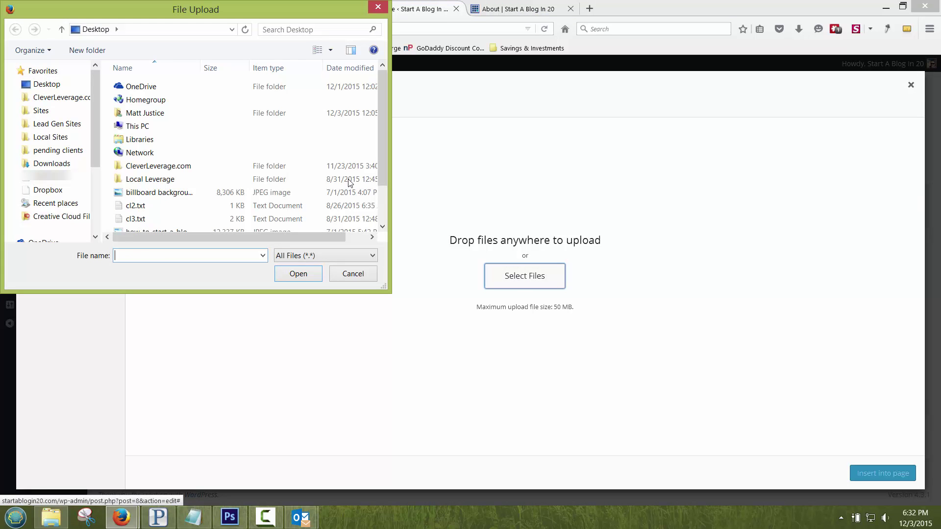
{"action": "left_click", "coordinate": [189, 154]}
{"action": "scroll", "coordinate": [169, 157], "scroll_direction": "down", "scroll_amount": 2}
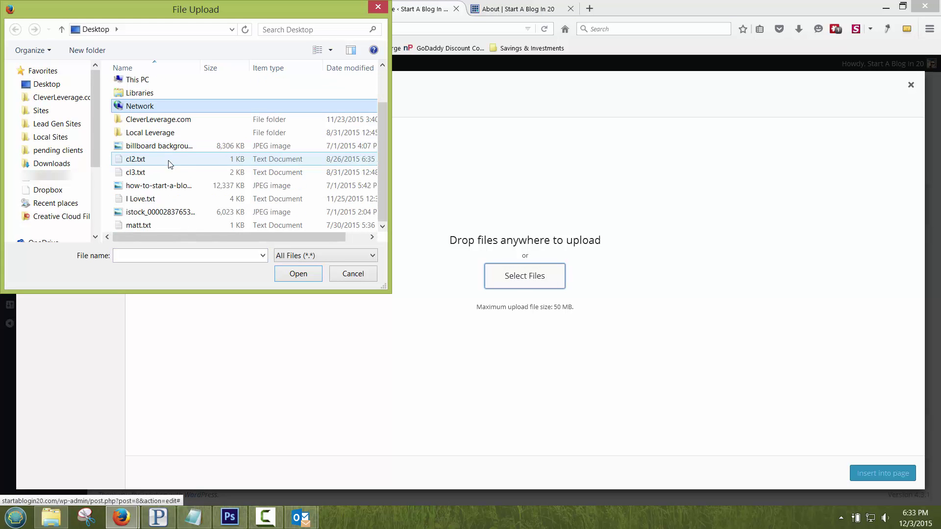
{"action": "double_click", "coordinate": [161, 185]}
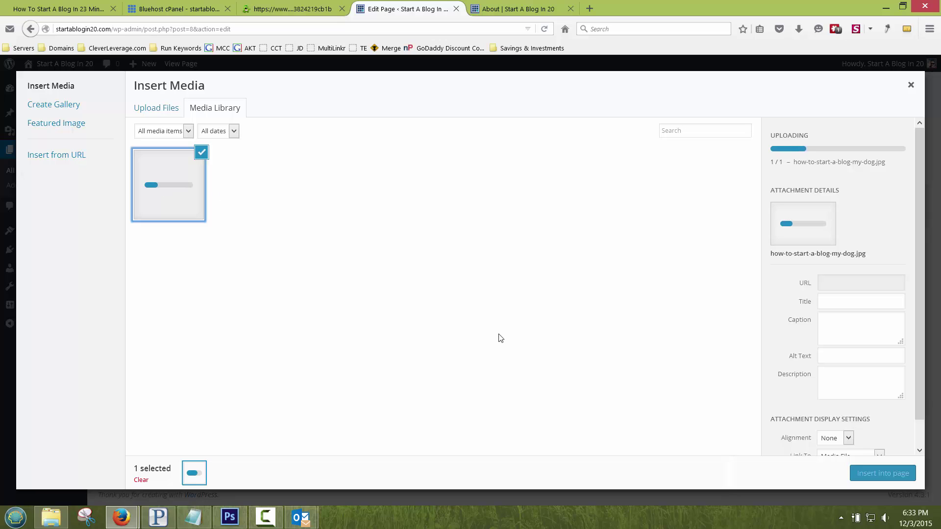
{"action": "left_click", "coordinate": [789, 299]}
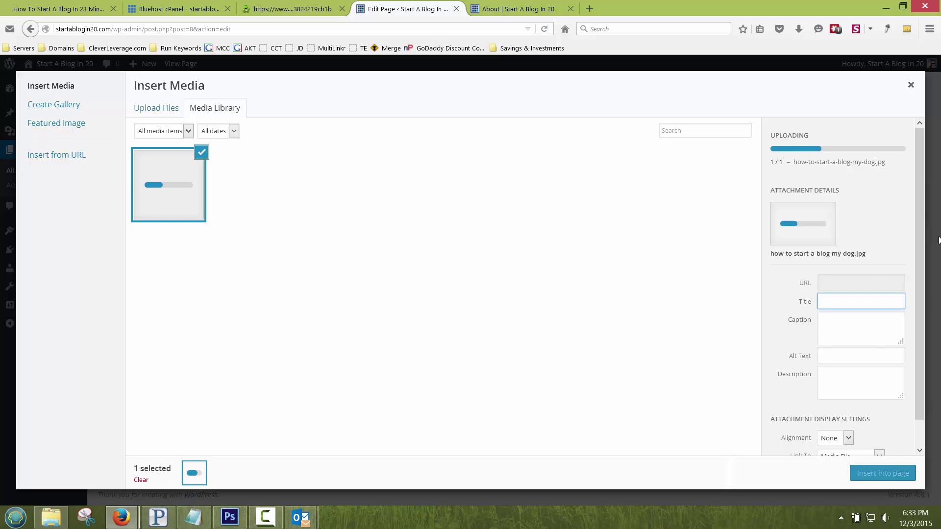
{"action": "scroll", "coordinate": [923, 201], "scroll_direction": "down", "scroll_amount": 1}
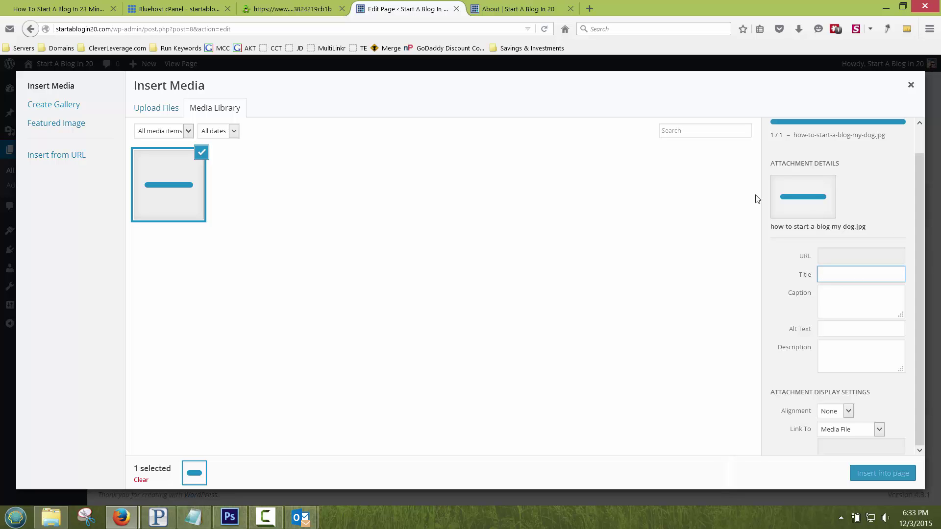
Step: Start another image upload, browsing CleverLeverage.com > Images > 1280 x 850 for a file
{"action": "left_click", "coordinate": [158, 109]}
{"action": "left_click", "coordinate": [512, 282]}
{"action": "left_click", "coordinate": [151, 138]}
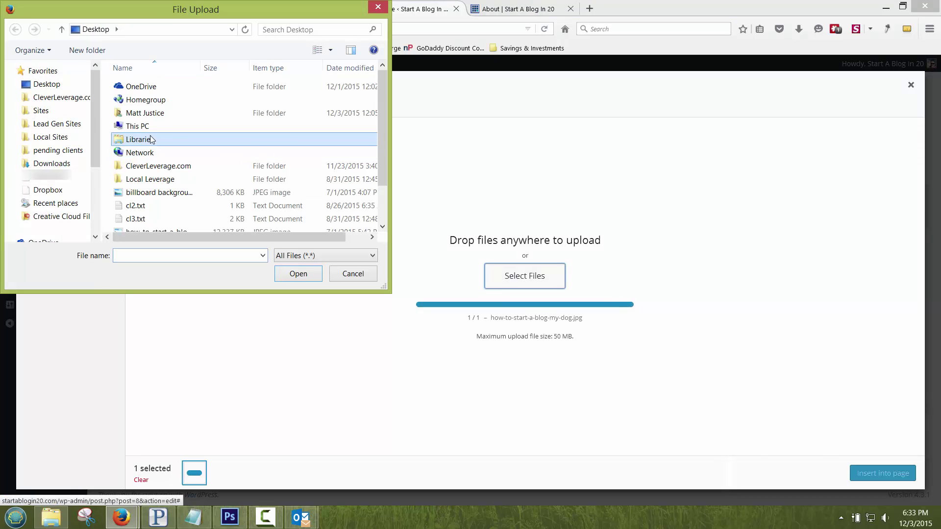
{"action": "scroll", "coordinate": [152, 142], "scroll_direction": "down", "scroll_amount": 1}
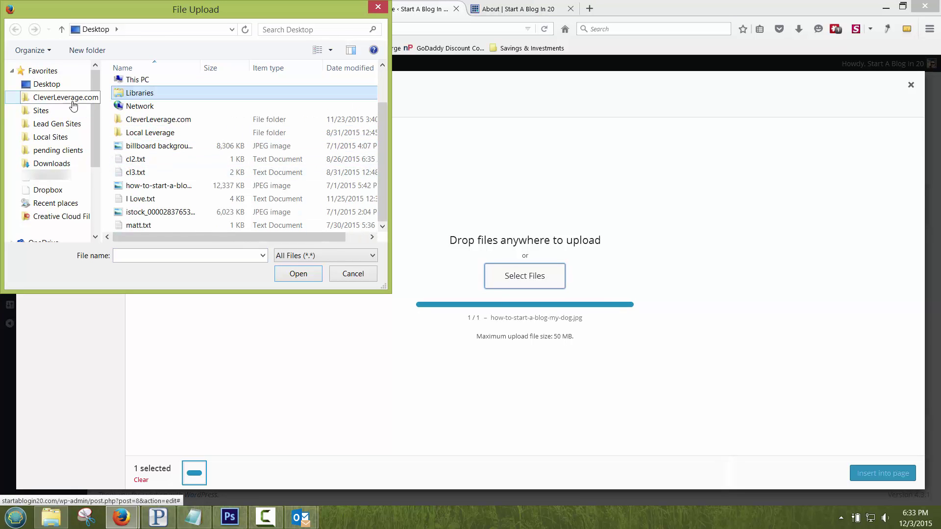
{"action": "left_click", "coordinate": [69, 98]}
{"action": "double_click", "coordinate": [138, 152]}
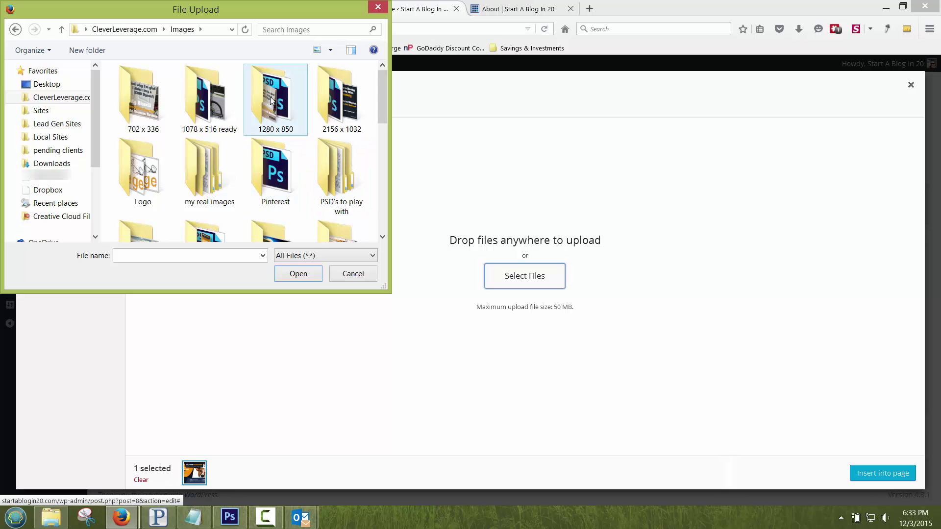
{"action": "double_click", "coordinate": [271, 100]}
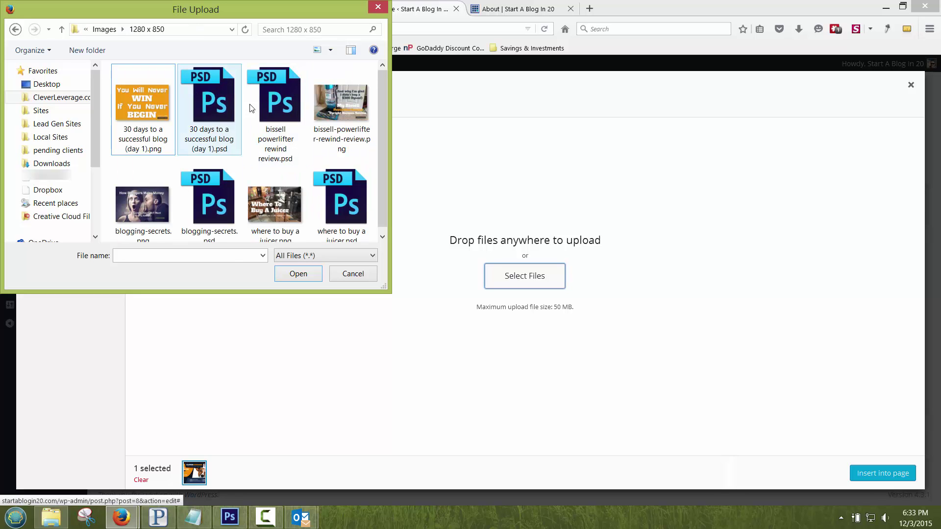
{"action": "left_click", "coordinate": [358, 111]}
{"action": "scroll", "coordinate": [359, 112], "scroll_direction": "down", "scroll_amount": 1}
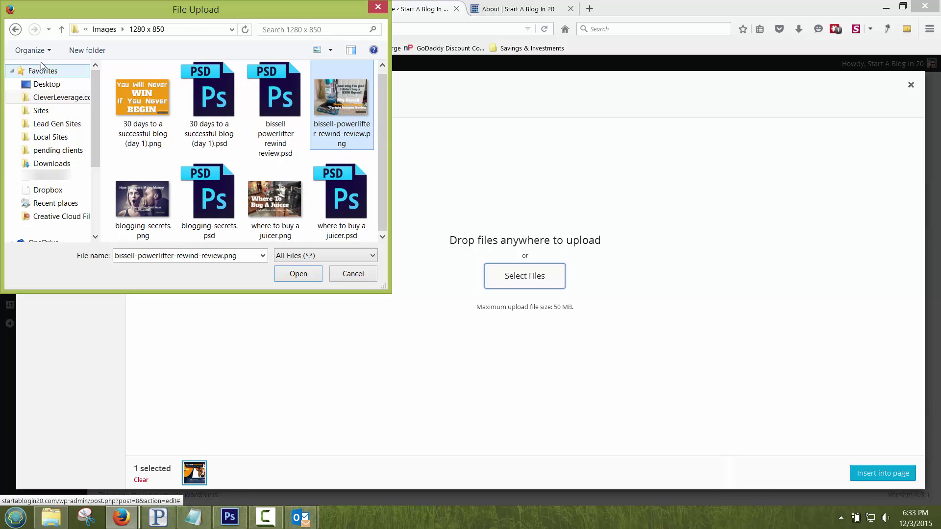
Step: Upload how-to-start-a-blog-and-make-extra-money.png from the my real images > start a blog folder
{"action": "left_click", "coordinate": [15, 30]}
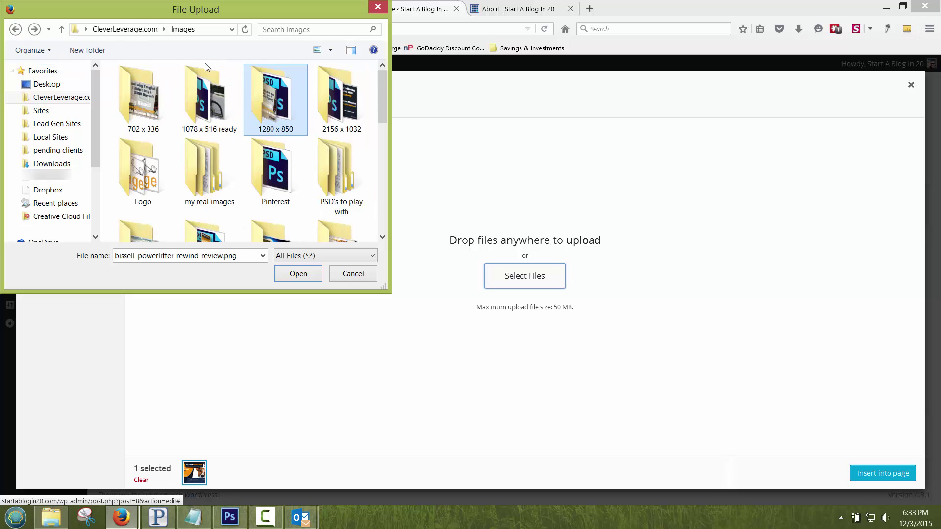
{"action": "left_click", "coordinate": [216, 160]}
{"action": "scroll", "coordinate": [216, 164], "scroll_direction": "down", "scroll_amount": 2}
{"action": "double_click", "coordinate": [216, 155]}
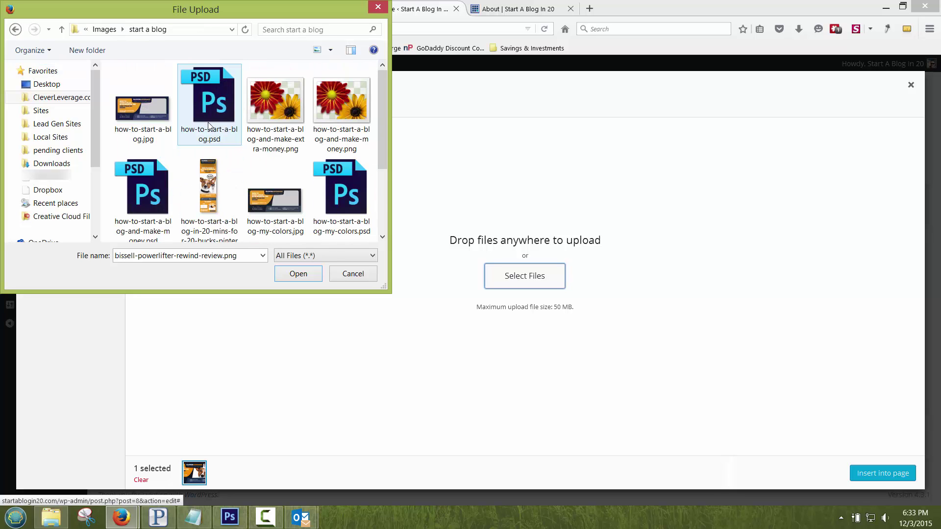
{"action": "left_click", "coordinate": [275, 111]}
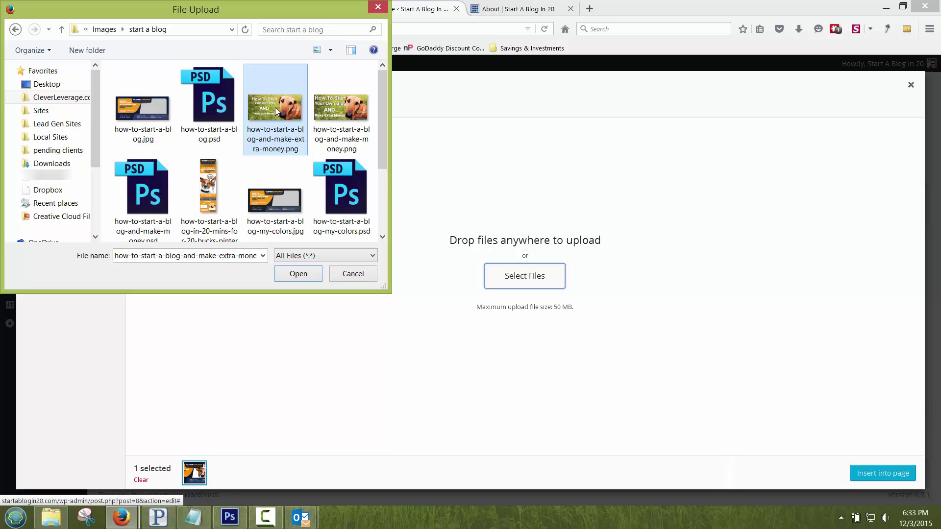
{"action": "double_click", "coordinate": [278, 126]}
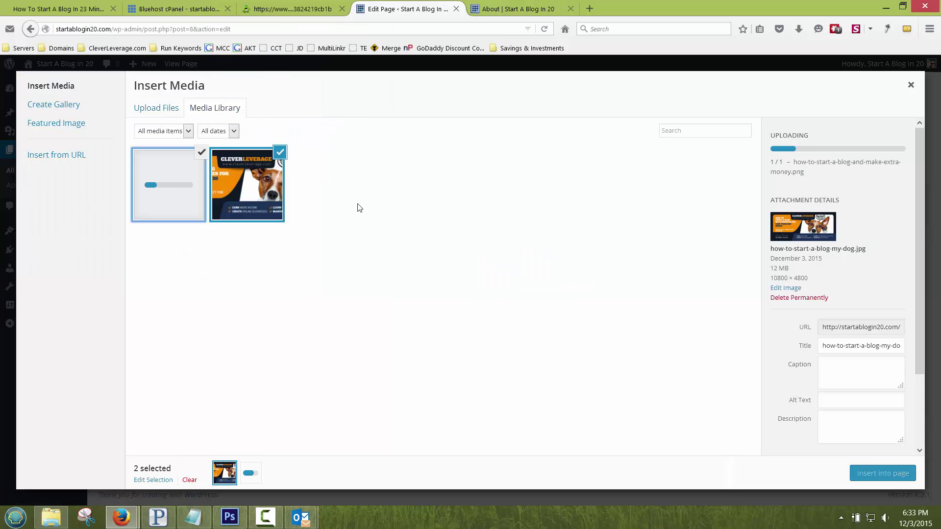
Step: Right-align the new image, insert both dog images into About, update, and view it live
{"action": "left_click", "coordinate": [798, 381]}
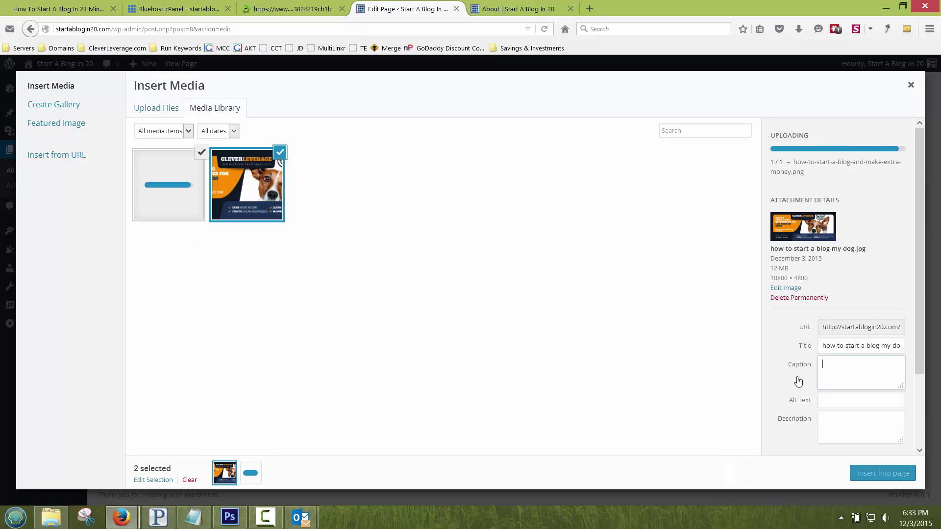
{"action": "left_click", "coordinate": [857, 449]}
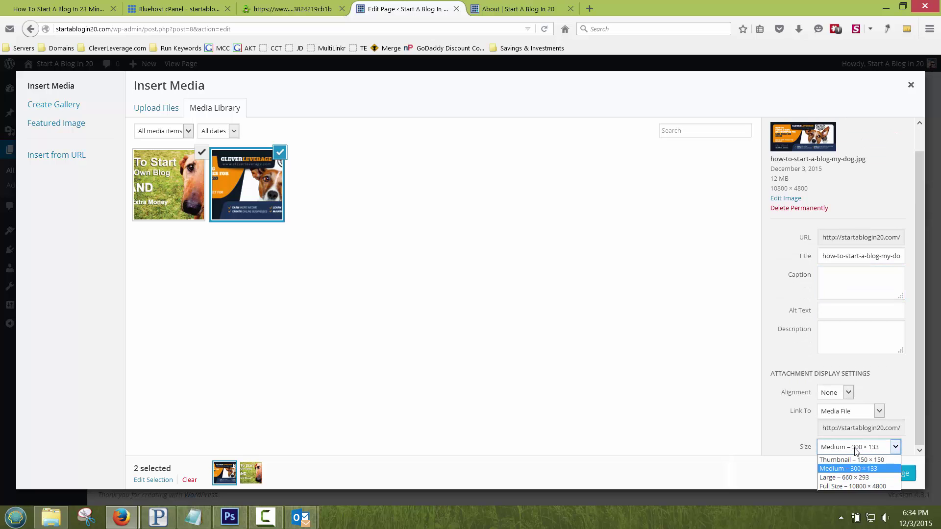
{"action": "left_click", "coordinate": [833, 392]}
{"action": "left_click", "coordinate": [833, 392]}
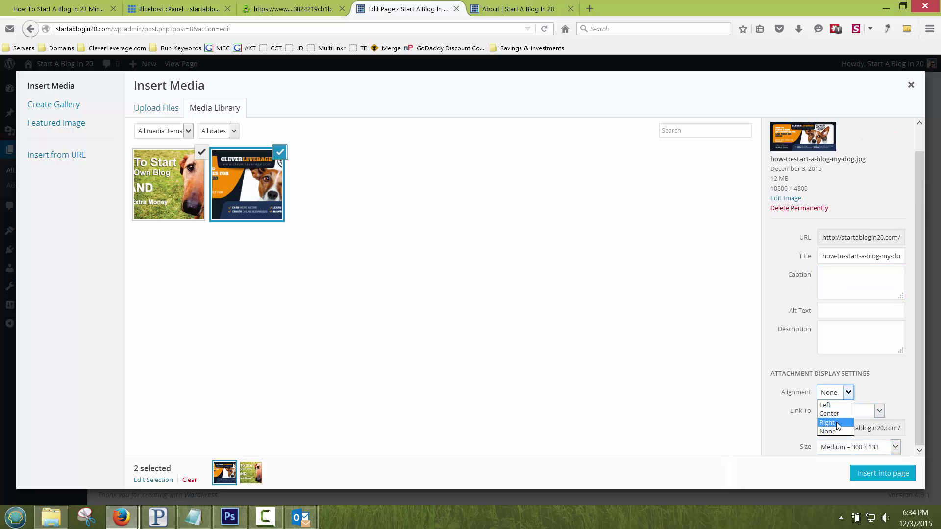
{"action": "left_click", "coordinate": [842, 425]}
{"action": "left_click", "coordinate": [870, 473]}
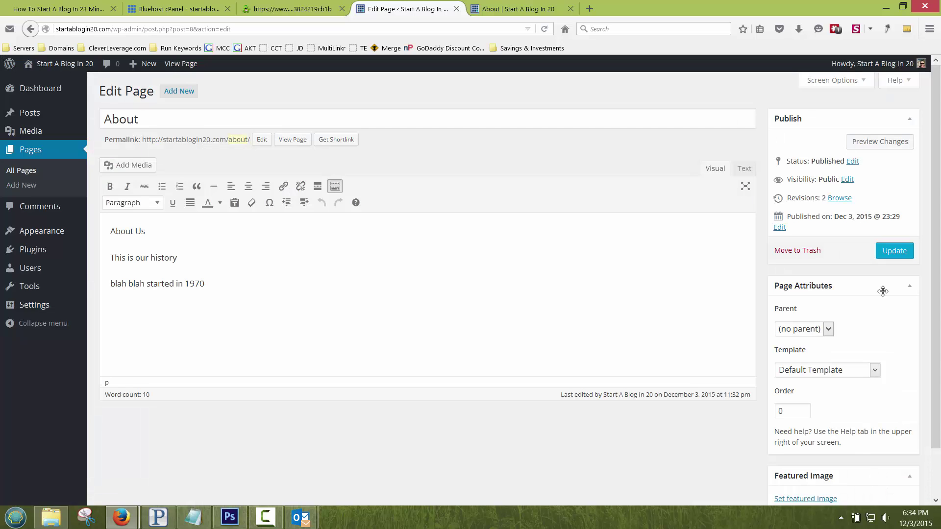
{"action": "left_click", "coordinate": [895, 251]}
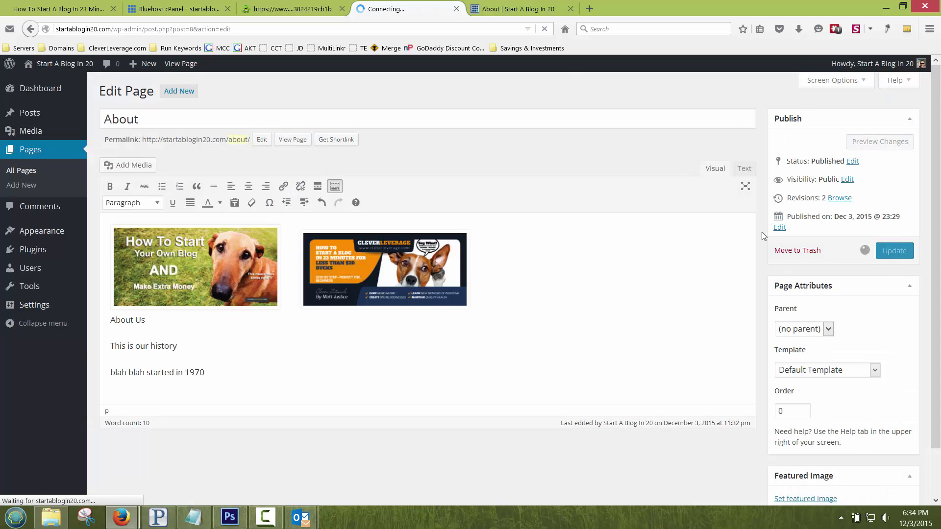
{"action": "left_click", "coordinate": [516, 10]}
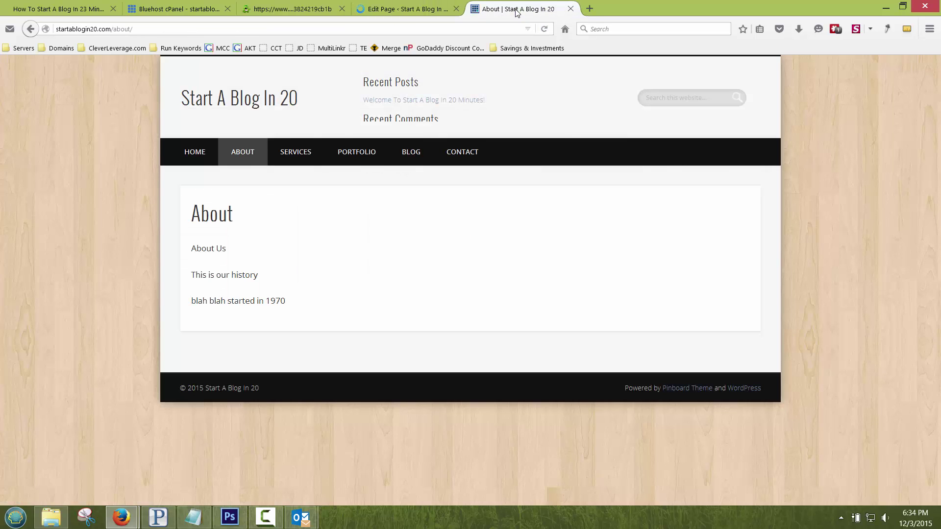
Step: Delete the make-extra-money dog image from the About page and update it
{"action": "left_click", "coordinate": [239, 152]}
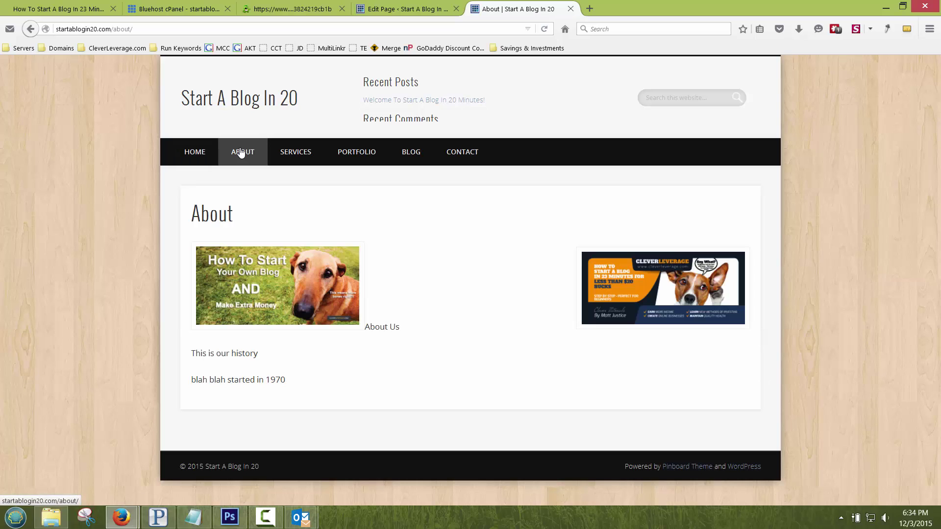
{"action": "left_click", "coordinate": [377, 10]}
{"action": "left_click", "coordinate": [268, 277]}
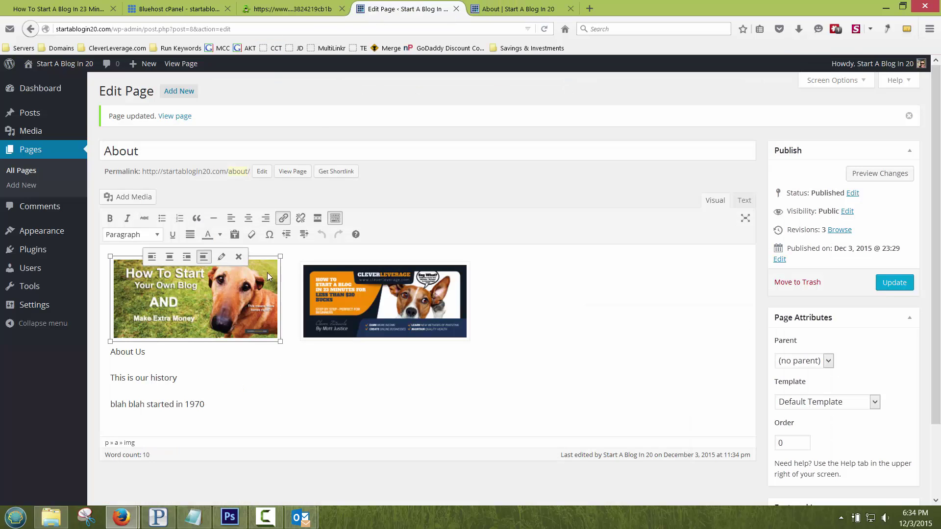
{"action": "left_click", "coordinate": [239, 256]}
{"action": "left_click", "coordinate": [878, 282]}
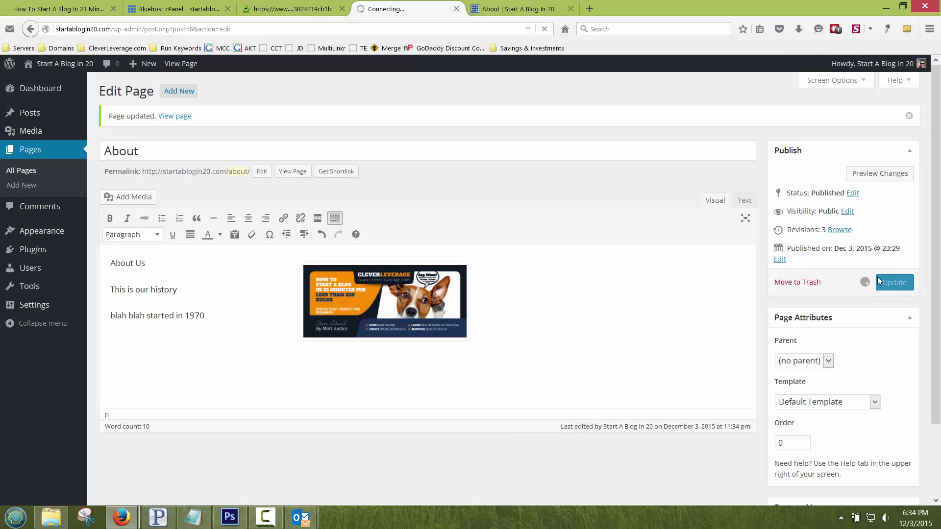
Step: Reload the live About page to confirm only the banner remains, then glance at Services
{"action": "left_click", "coordinate": [509, 9]}
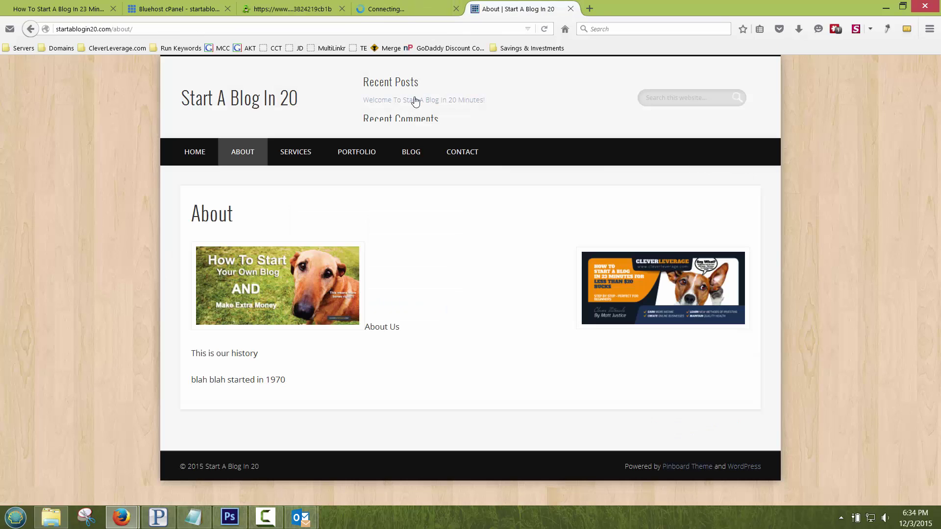
{"action": "left_click", "coordinate": [545, 29]}
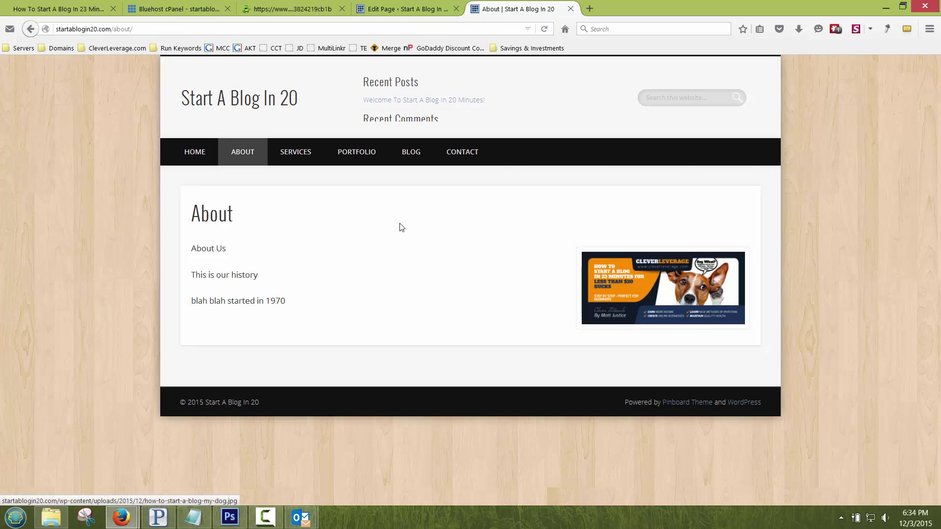
{"action": "left_click", "coordinate": [303, 163]}
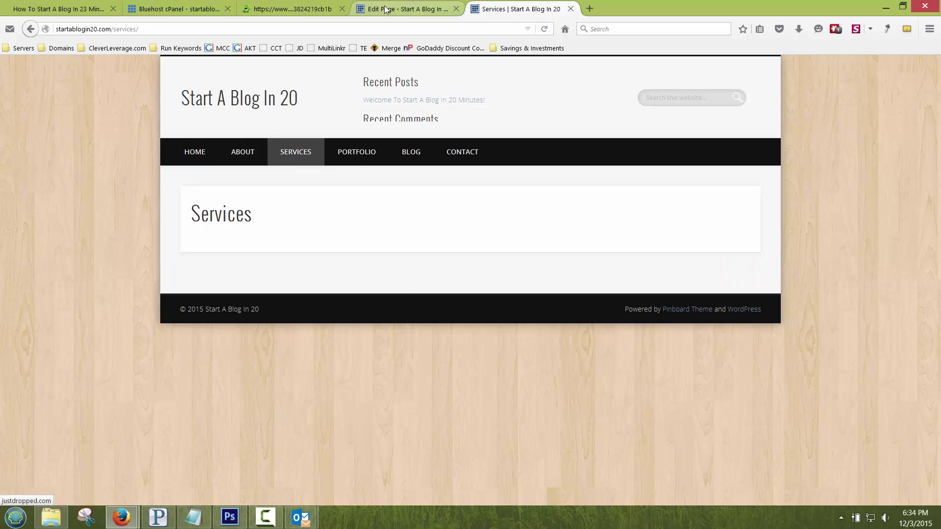
{"action": "left_click", "coordinate": [386, 9]}
Step: Make the Services text a bulleted list of service 1–3, update, and check it live
{"action": "left_click", "coordinate": [29, 155]}
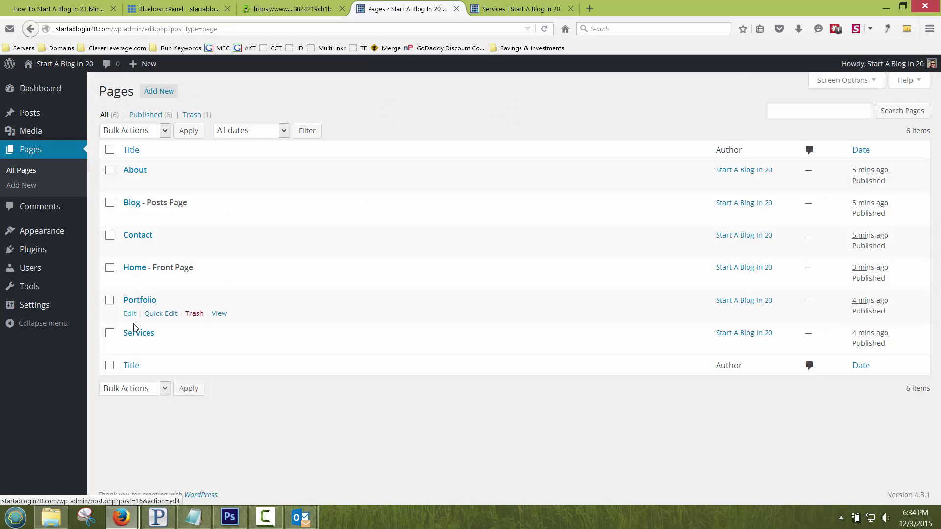
{"action": "left_click", "coordinate": [130, 346]}
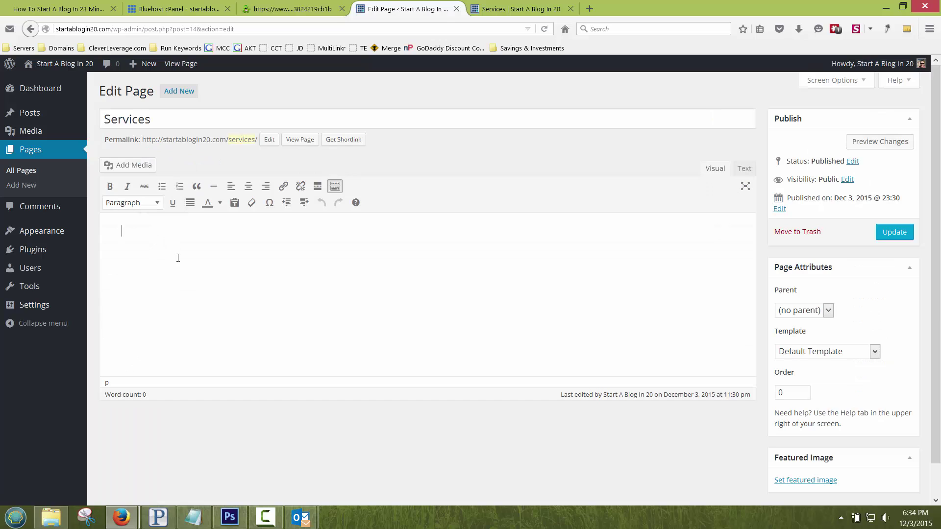
{"action": "left_click", "coordinate": [162, 186]}
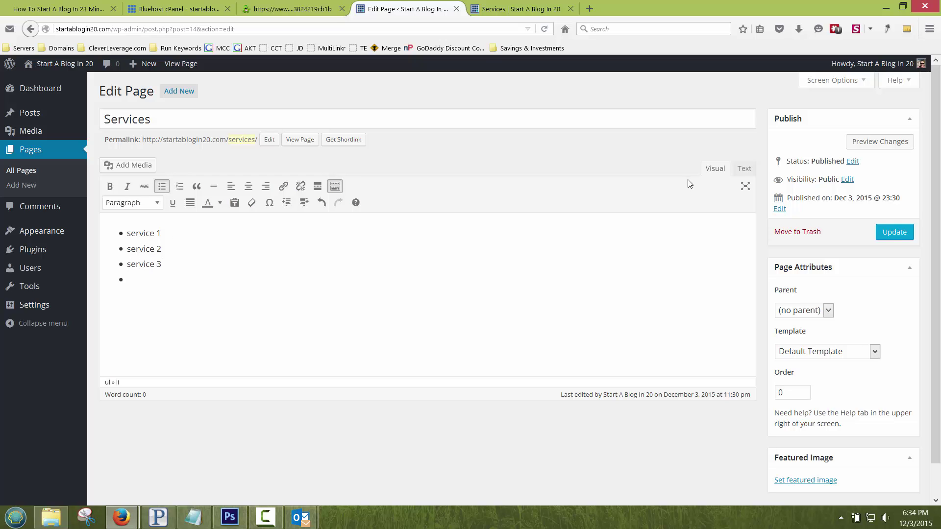
{"action": "left_click", "coordinate": [898, 233]}
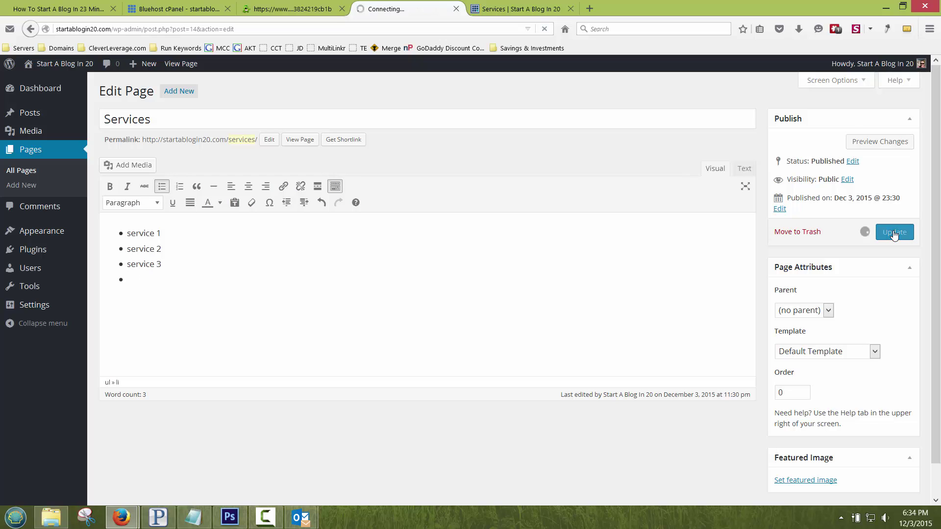
{"action": "left_click", "coordinate": [507, 11]}
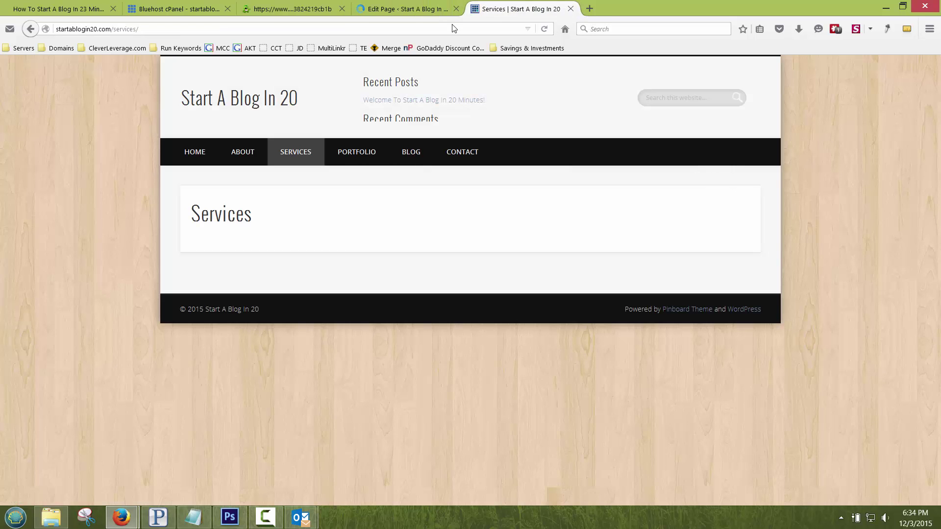
{"action": "left_click", "coordinate": [296, 153]}
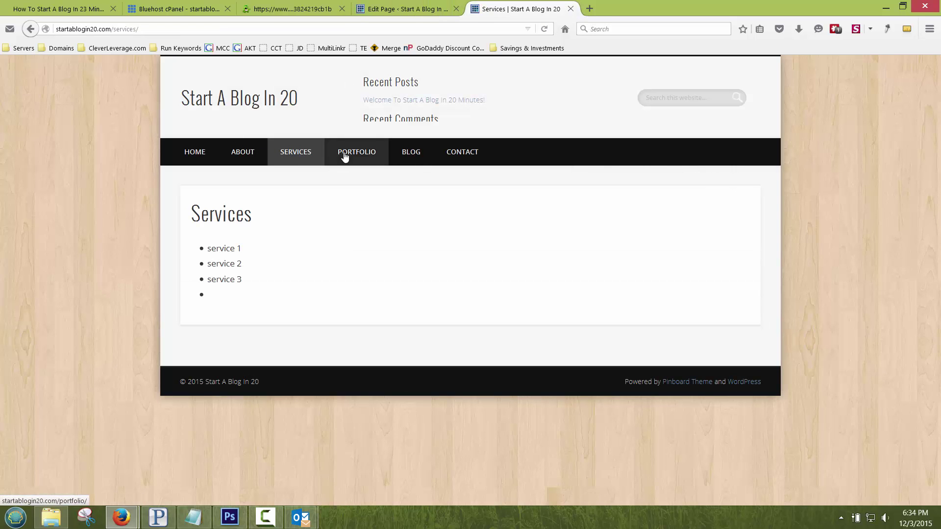
{"action": "left_click", "coordinate": [345, 153]}
Step: Open the Portfolio page editor and start a new gallery upload from the computer
{"action": "left_click", "coordinate": [380, 10]}
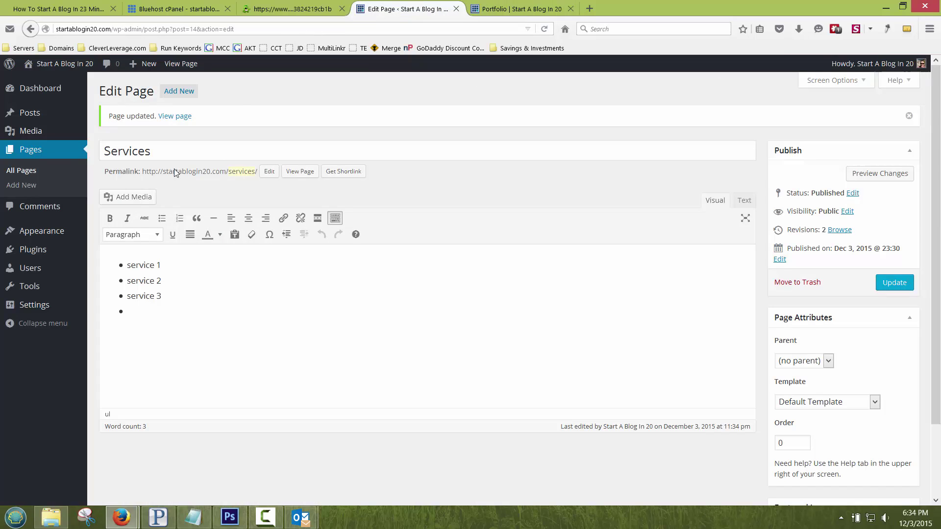
{"action": "left_click", "coordinate": [25, 174]}
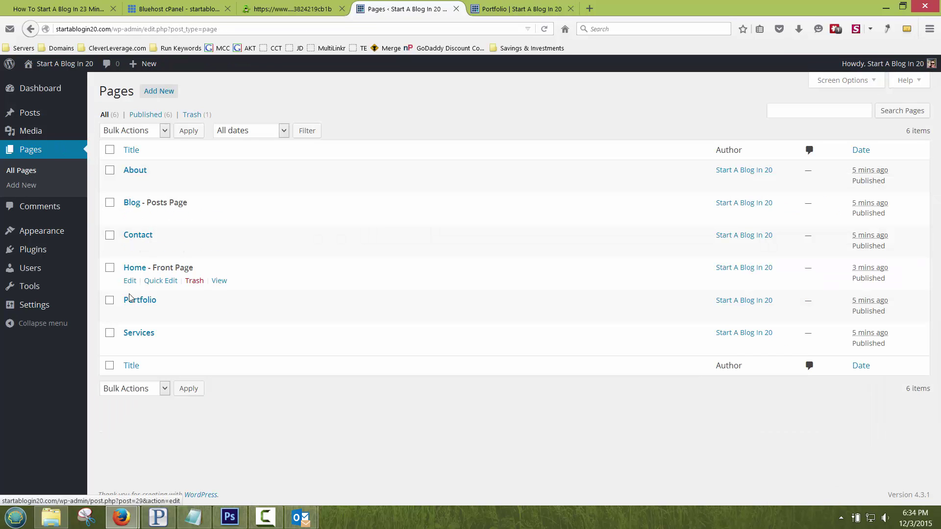
{"action": "left_click", "coordinate": [127, 312]}
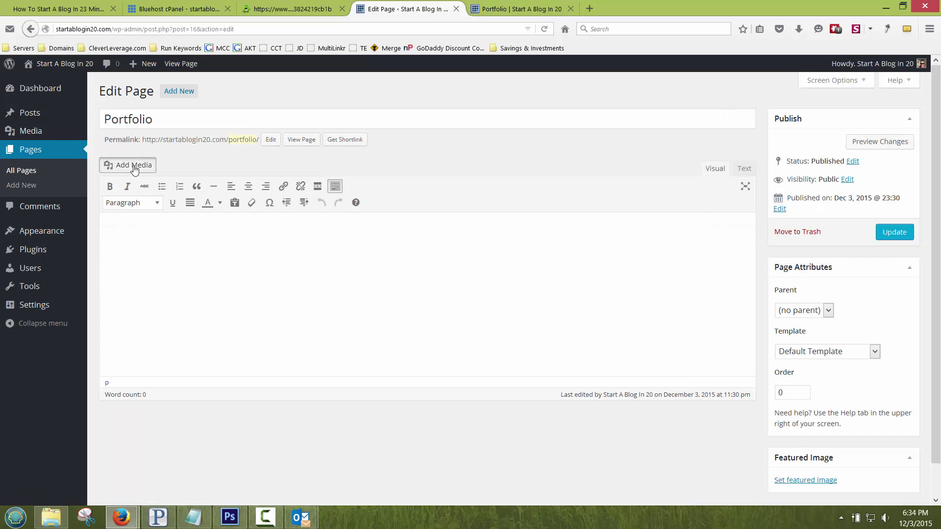
{"action": "left_click", "coordinate": [134, 165]}
{"action": "left_click", "coordinate": [152, 108]}
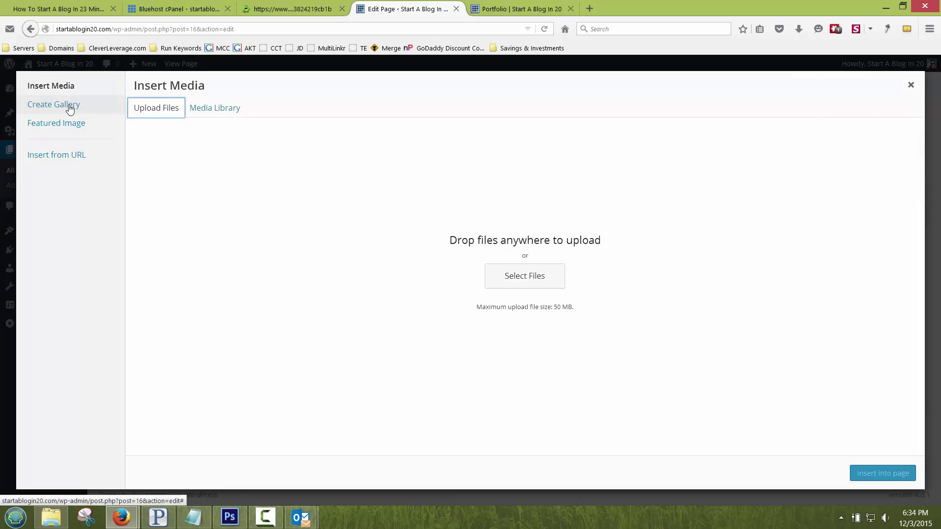
{"action": "left_click", "coordinate": [70, 109]}
{"action": "left_click", "coordinate": [533, 277]}
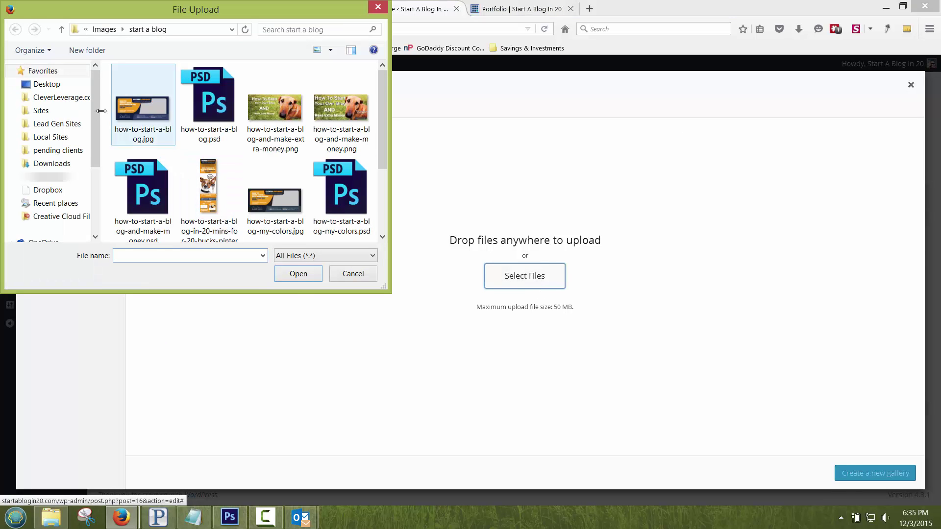
Step: Upload seven images (dog-on-computer, hotdog, mountain bike and others) from the 1078 x 516 ready folder
{"action": "left_click", "coordinate": [64, 98]}
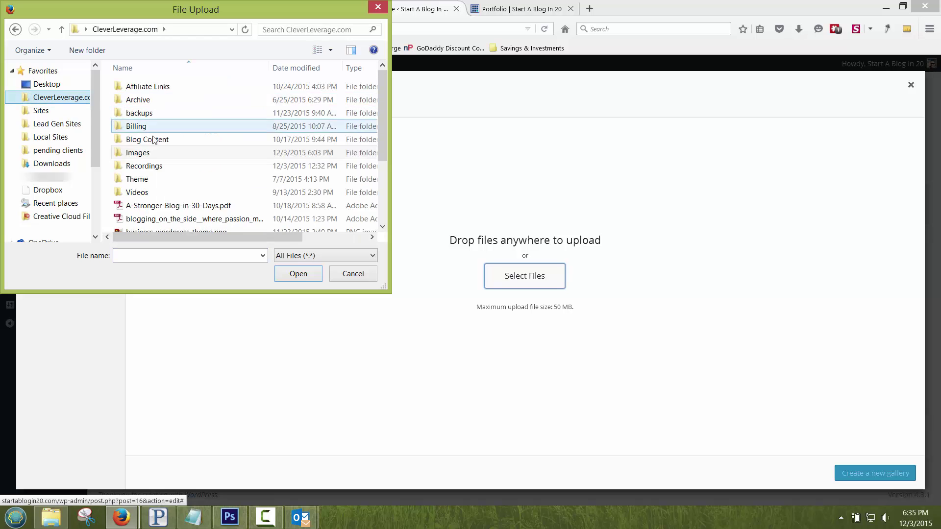
{"action": "double_click", "coordinate": [139, 151]}
{"action": "double_click", "coordinate": [153, 99]}
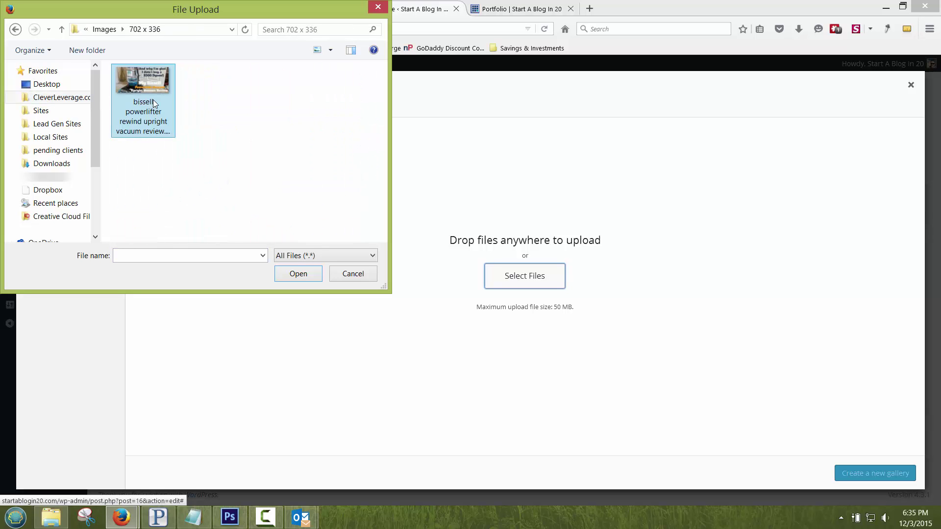
{"action": "left_click", "coordinate": [15, 29]}
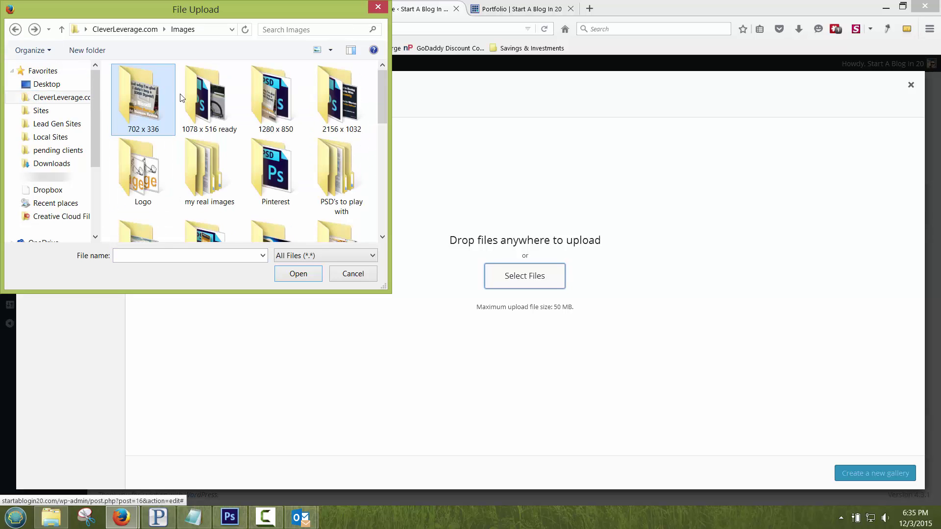
{"action": "double_click", "coordinate": [216, 105]}
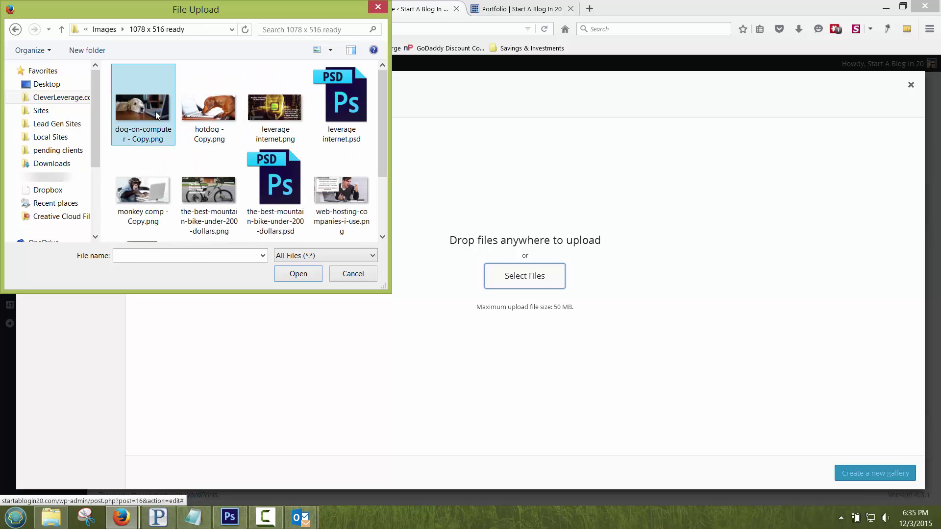
{"action": "left_click", "coordinate": [155, 110]}
{"action": "left_click", "coordinate": [213, 112], "text": "ctrl"}
{"action": "left_click", "coordinate": [291, 114], "text": "ctrl"}
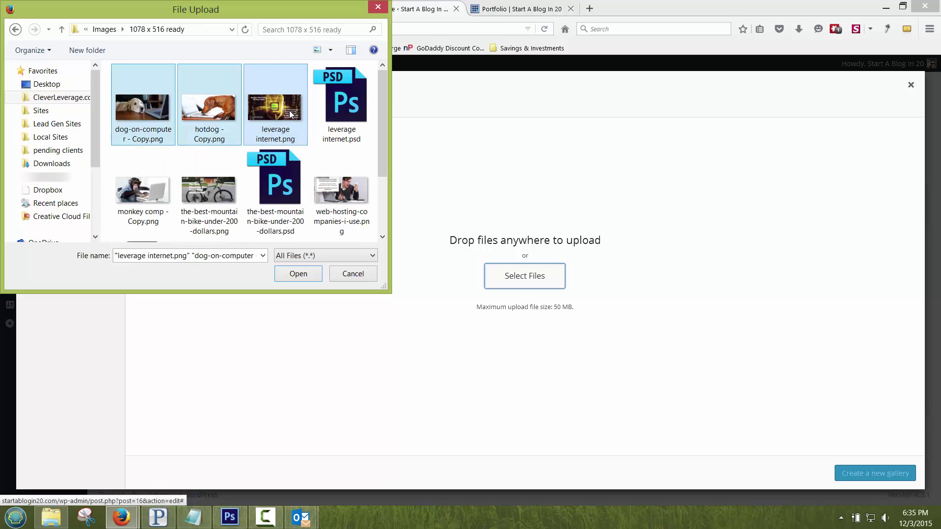
{"action": "left_click", "coordinate": [338, 190], "text": "ctrl"}
{"action": "left_click", "coordinate": [131, 188], "text": "ctrl"}
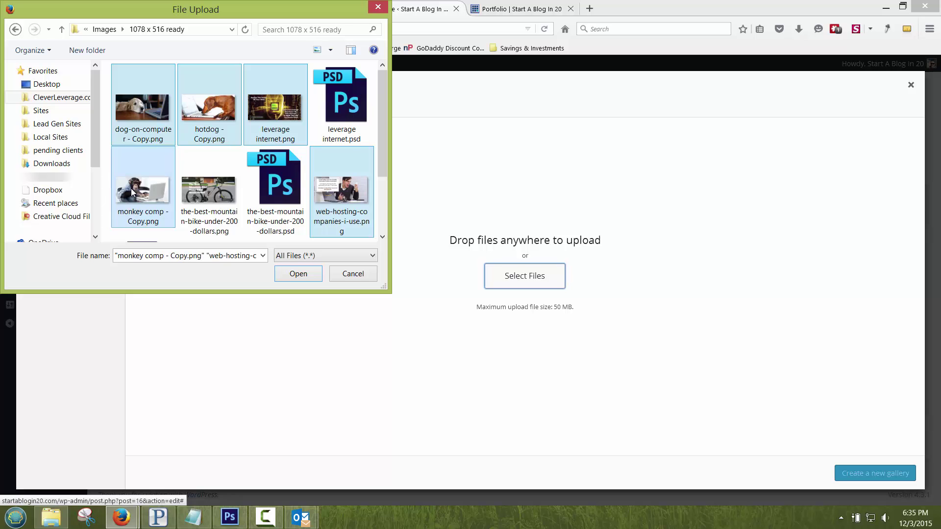
{"action": "scroll", "coordinate": [130, 188], "scroll_direction": "down", "scroll_amount": 1}
{"action": "left_click", "coordinate": [194, 196], "text": "ctrl"}
{"action": "left_click", "coordinate": [209, 105], "text": "ctrl"}
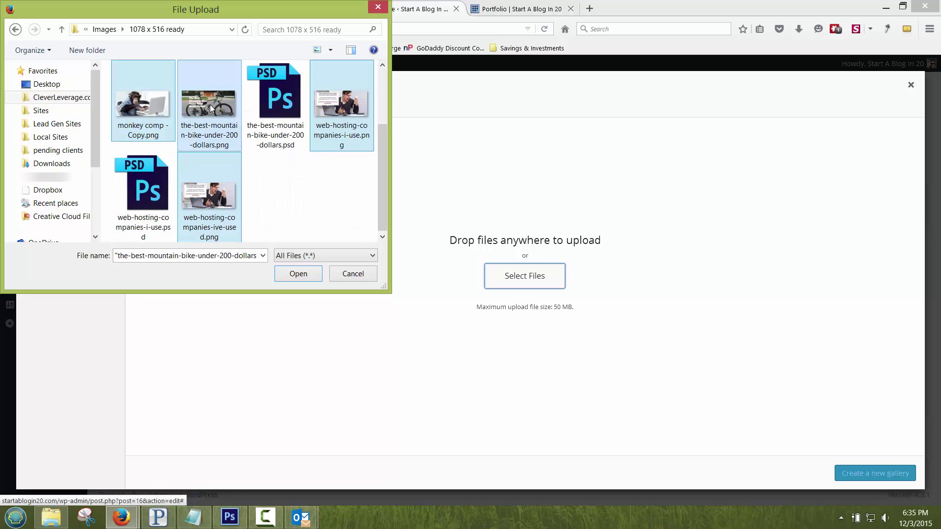
{"action": "scroll", "coordinate": [216, 118], "scroll_direction": "up", "scroll_amount": 1}
{"action": "left_click", "coordinate": [298, 274]}
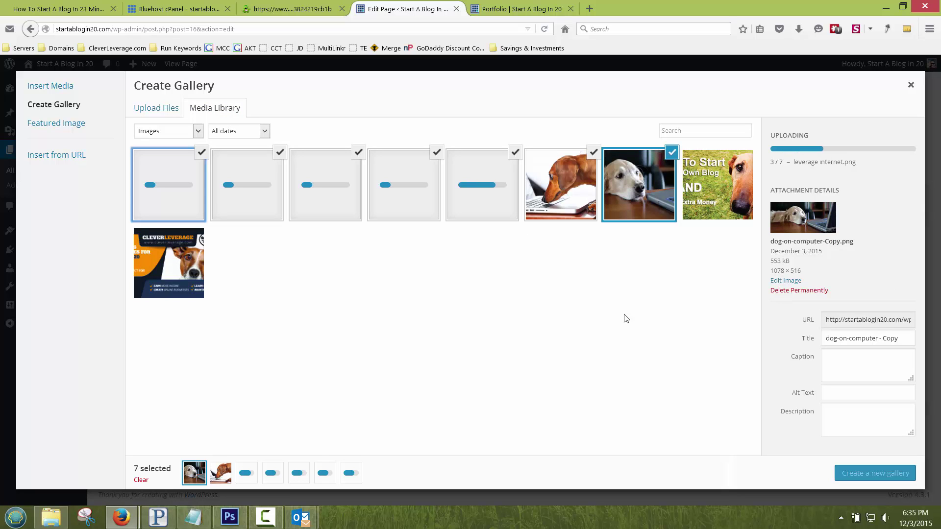
Step: Check the live Portfolio page while the seven gallery image uploads finish
{"action": "left_click", "coordinate": [494, 10]}
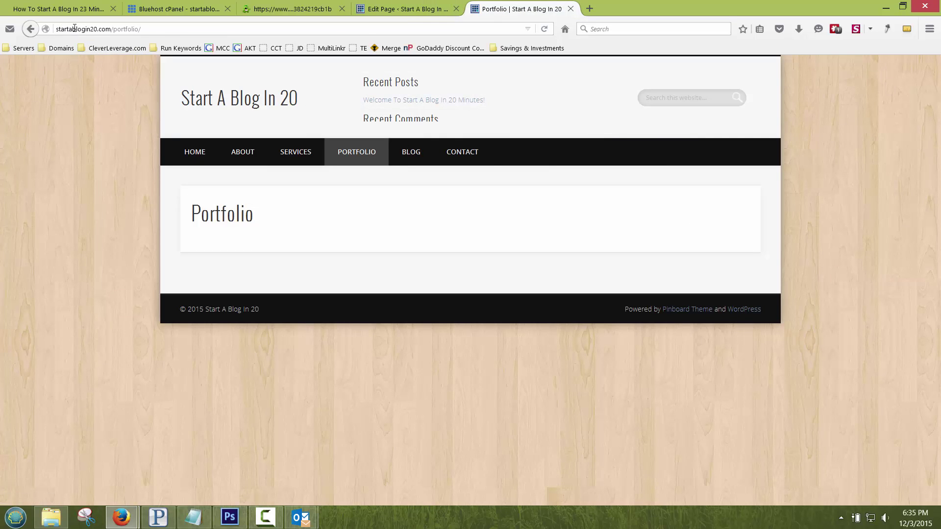
{"action": "left_click", "coordinate": [404, 9]}
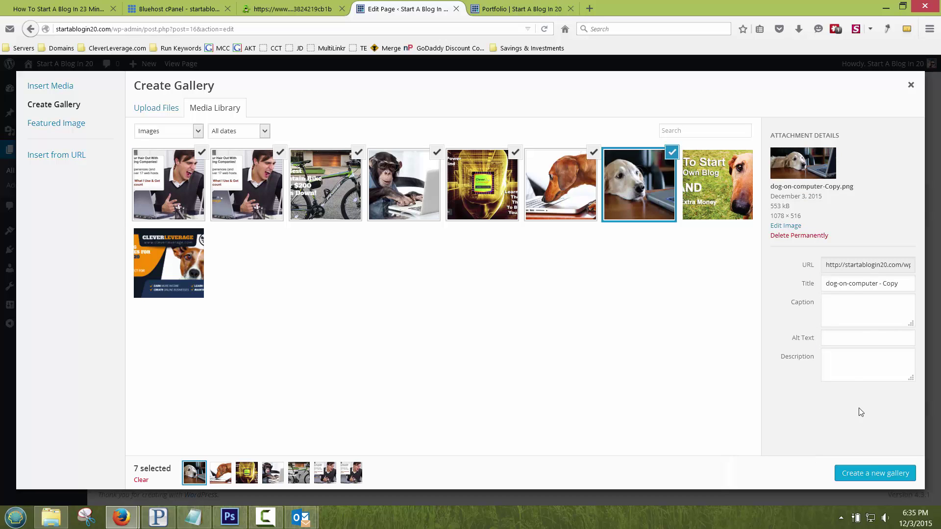
Step: Insert the gallery with attachment-page links, random order and thumbnail size, then update the page
{"action": "left_click", "coordinate": [868, 473]}
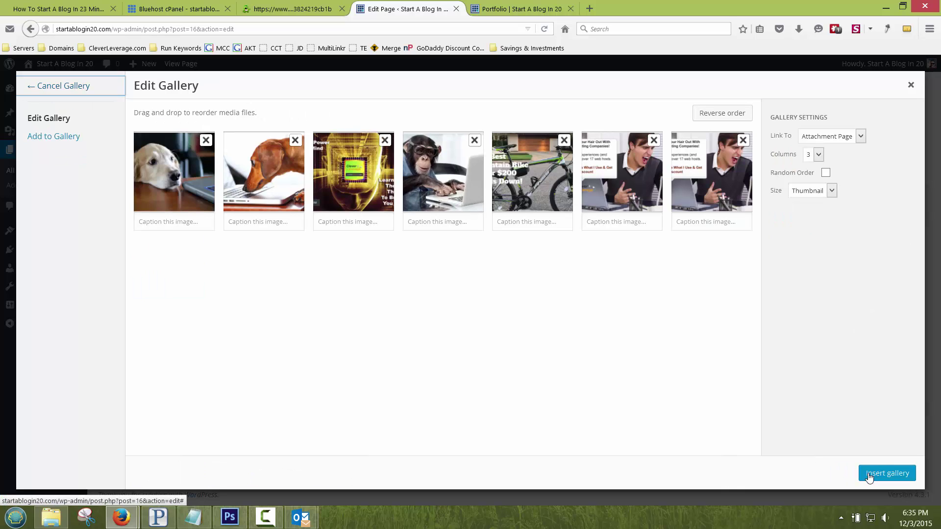
{"action": "left_click", "coordinate": [861, 137]}
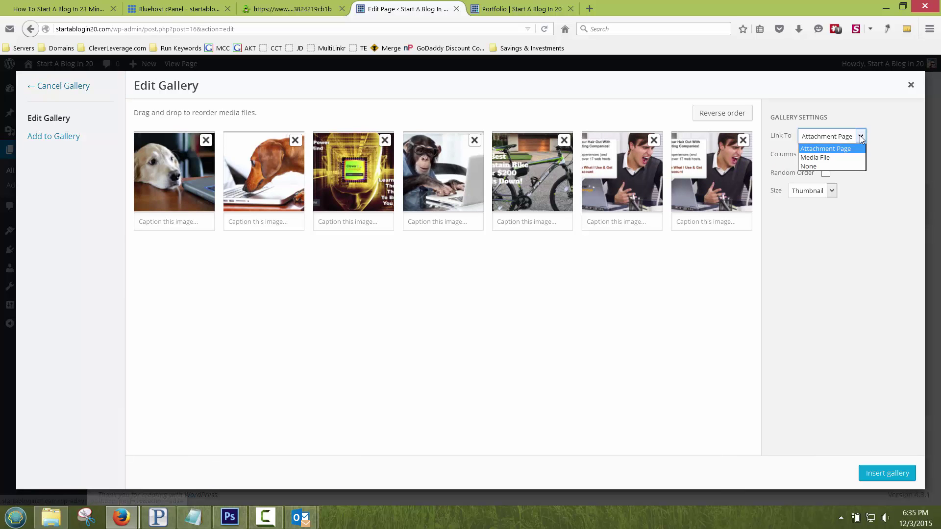
{"action": "left_click", "coordinate": [836, 149]}
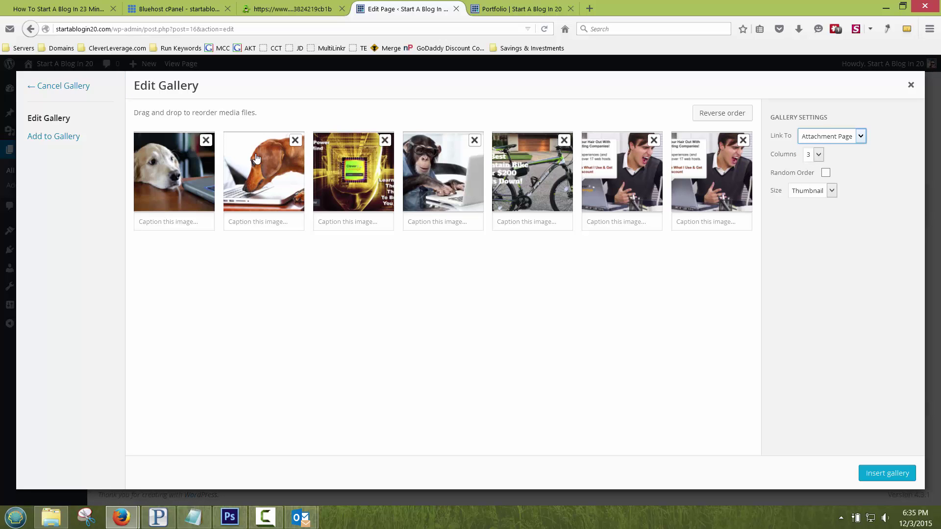
{"action": "left_click", "coordinate": [826, 173]}
{"action": "left_click", "coordinate": [811, 196]}
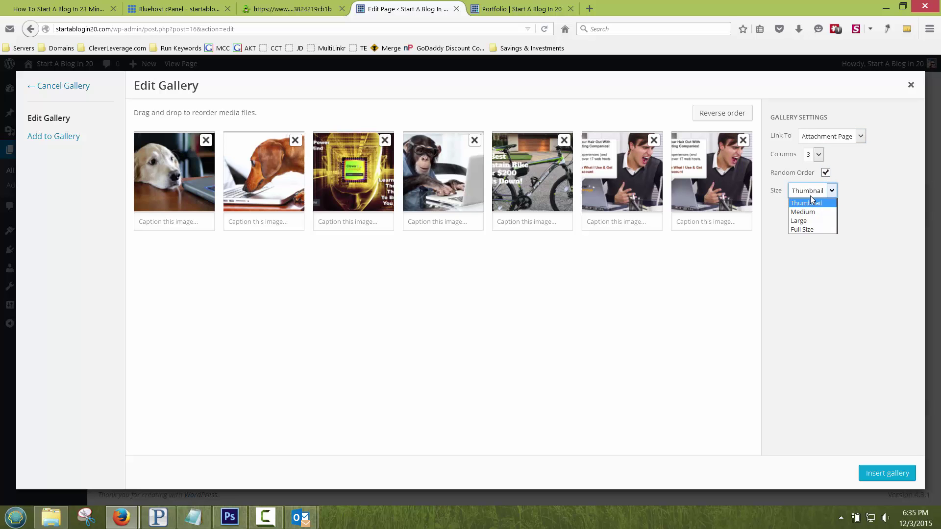
{"action": "left_click", "coordinate": [806, 205]}
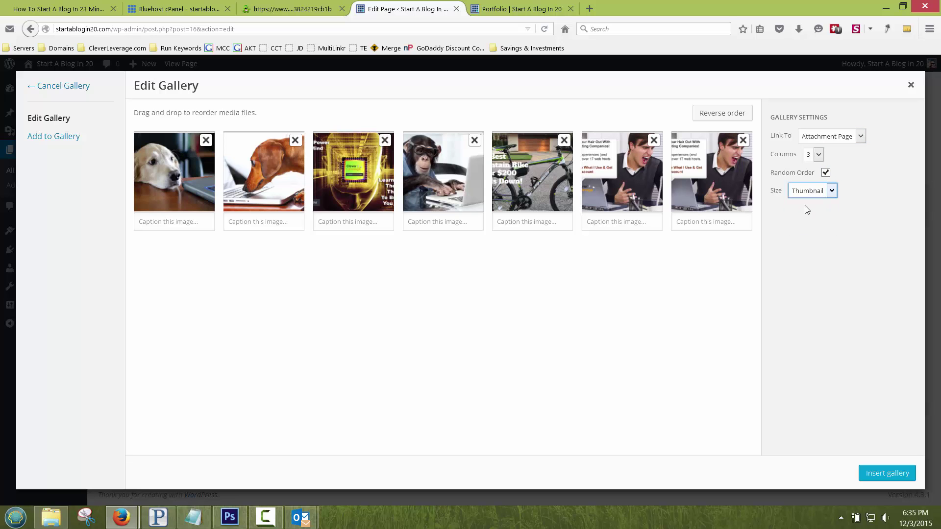
{"action": "left_click", "coordinate": [885, 473]}
{"action": "left_click", "coordinate": [899, 235]}
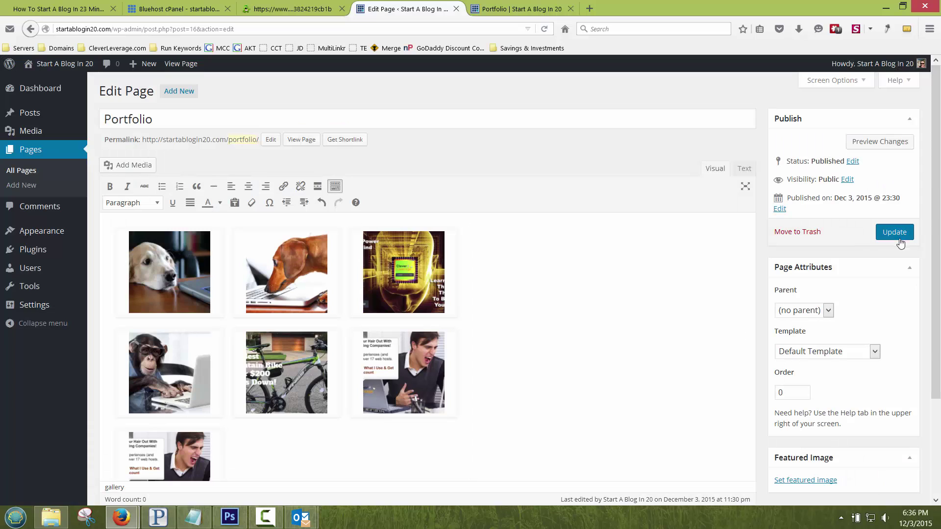
{"action": "left_click", "coordinate": [515, 9]}
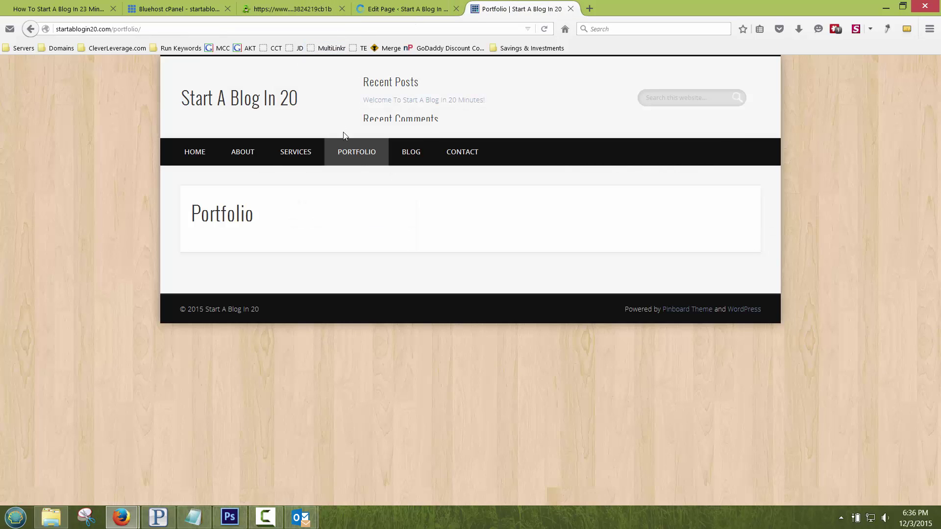
{"action": "left_click", "coordinate": [358, 154]}
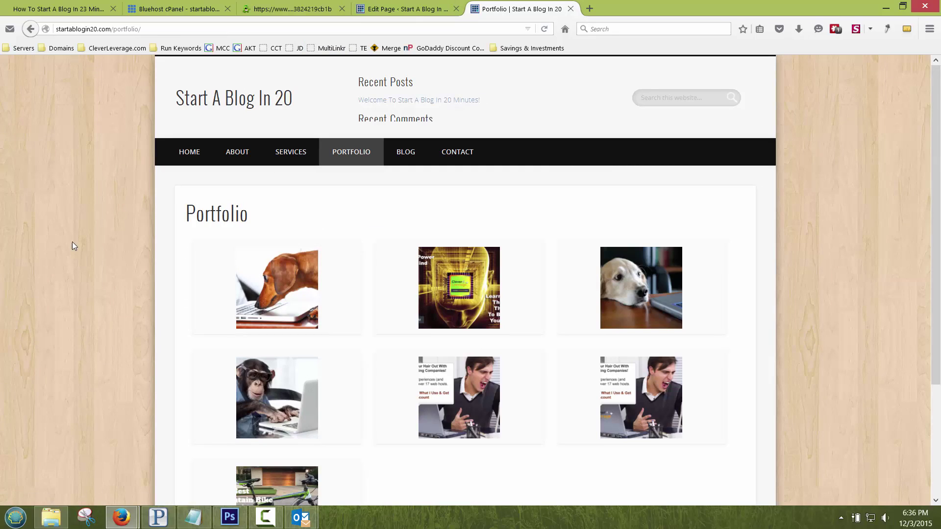
{"action": "left_click", "coordinate": [273, 281]}
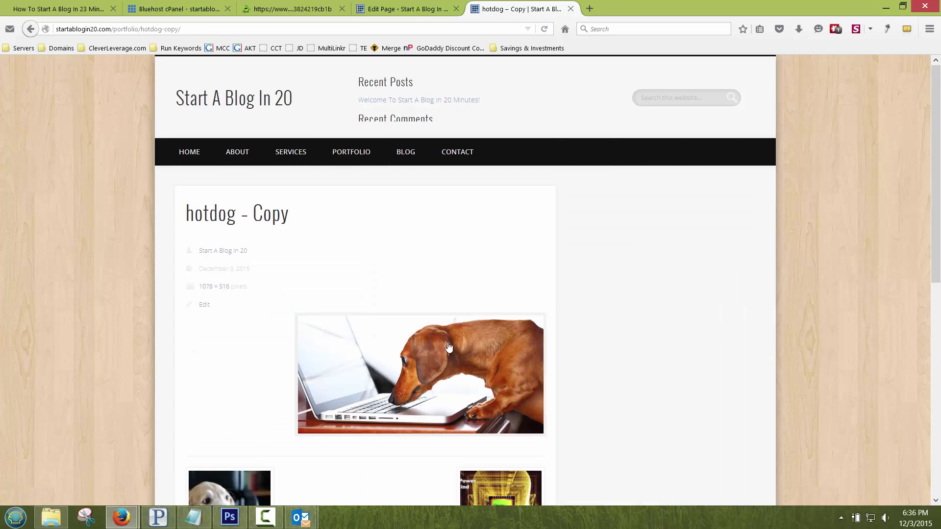
{"action": "left_click", "coordinate": [411, 363]}
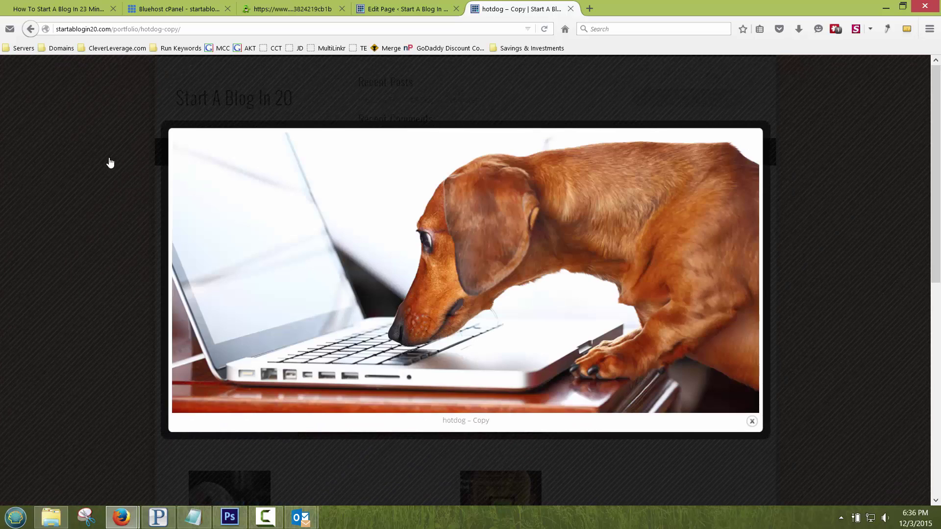
{"action": "left_click", "coordinate": [110, 163]}
Step: Change the Portfolio gallery to link to media files at Medium size and update the page
{"action": "left_click", "coordinate": [402, 9]}
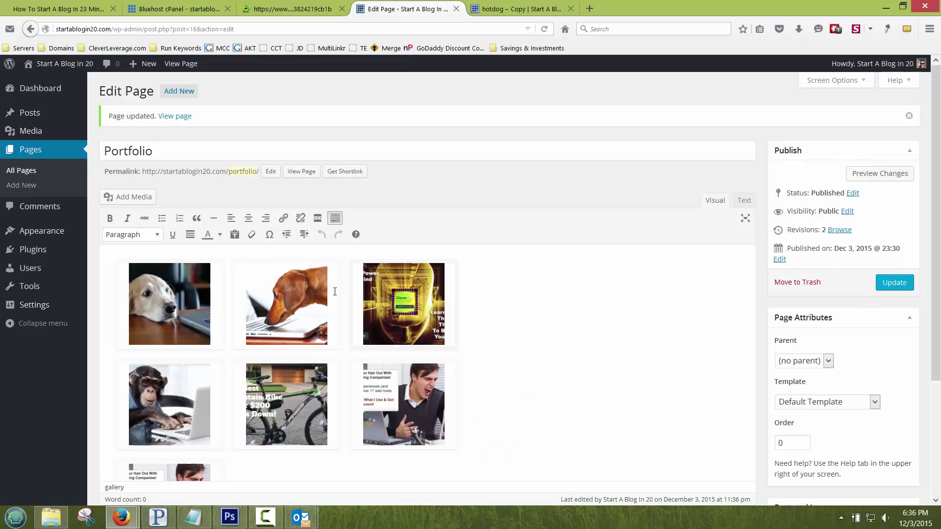
{"action": "left_click", "coordinate": [229, 271]}
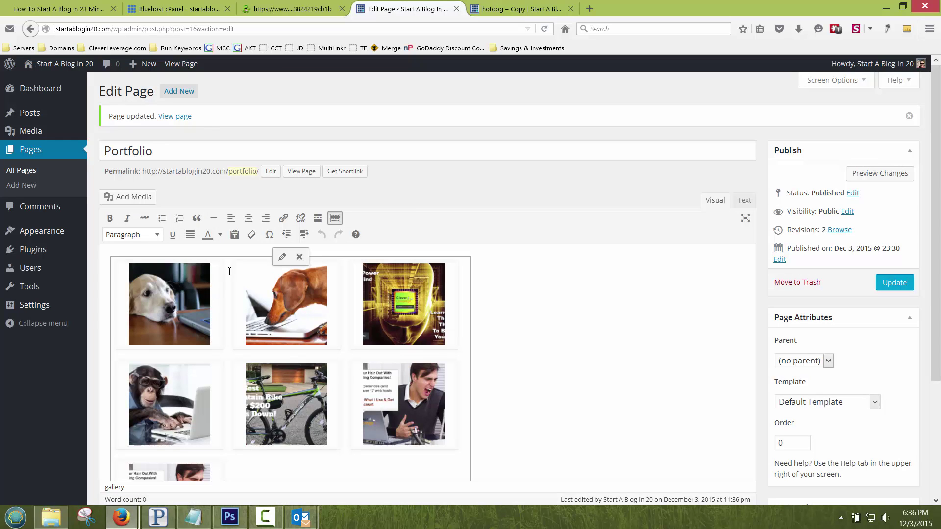
{"action": "left_click", "coordinate": [282, 257]}
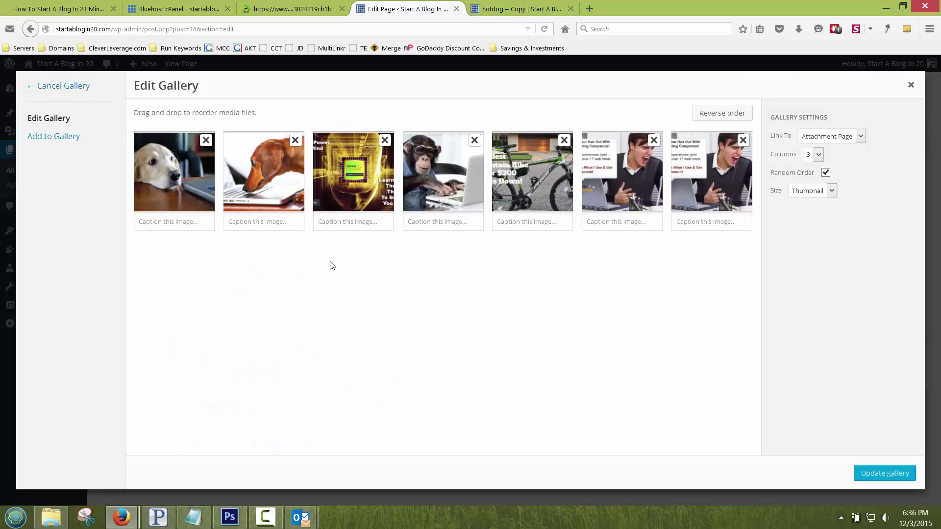
{"action": "left_click", "coordinate": [823, 137]}
{"action": "left_click", "coordinate": [822, 157]}
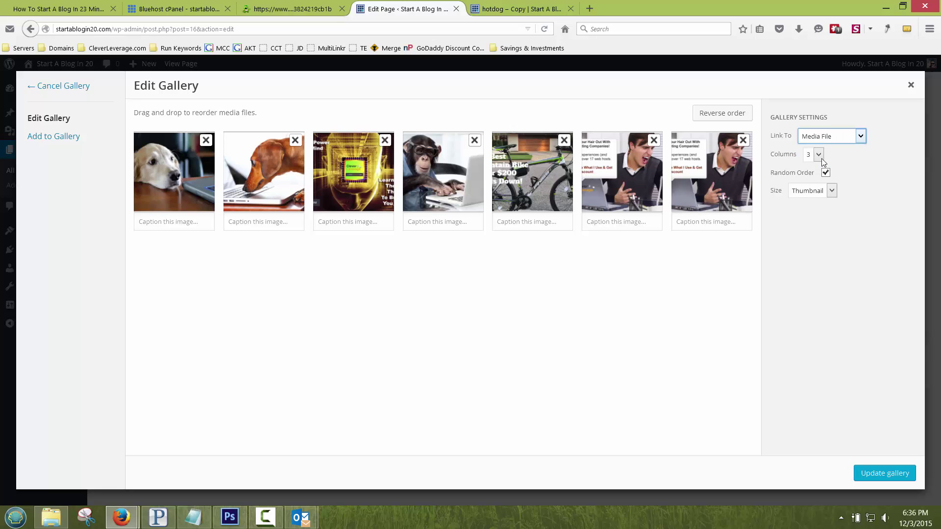
{"action": "left_click", "coordinate": [801, 194]}
{"action": "left_click", "coordinate": [805, 211]}
{"action": "left_click", "coordinate": [885, 473]}
{"action": "left_click", "coordinate": [894, 283]}
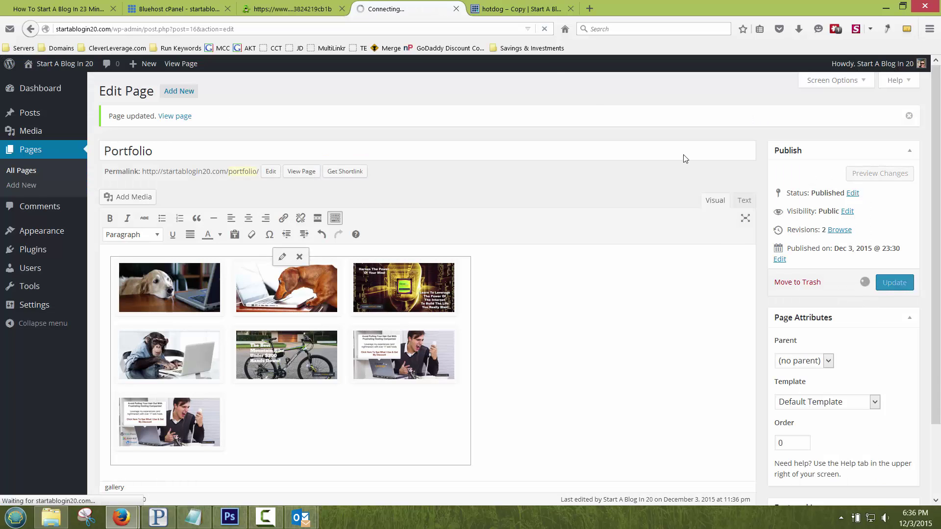
Step: Preview the larger gallery images on the live Portfolio page
{"action": "left_click", "coordinate": [522, 11]}
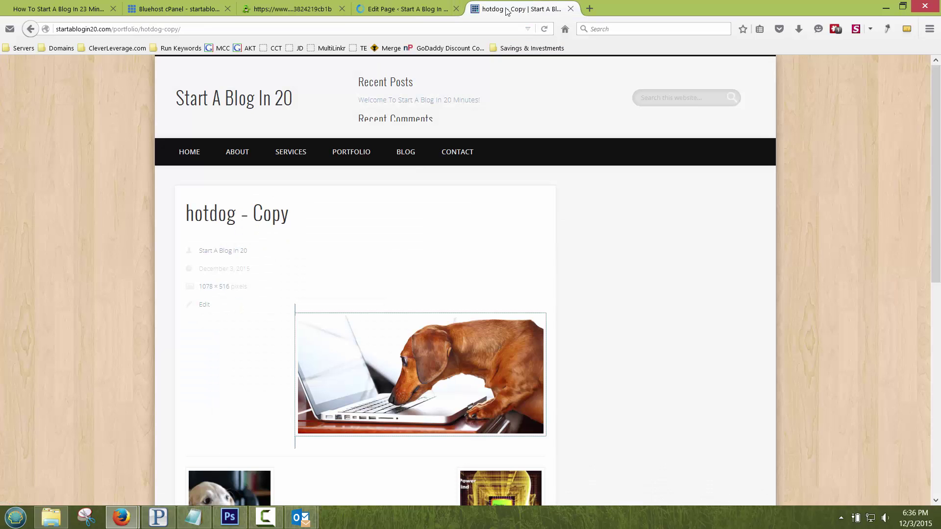
{"action": "left_click", "coordinate": [357, 154]}
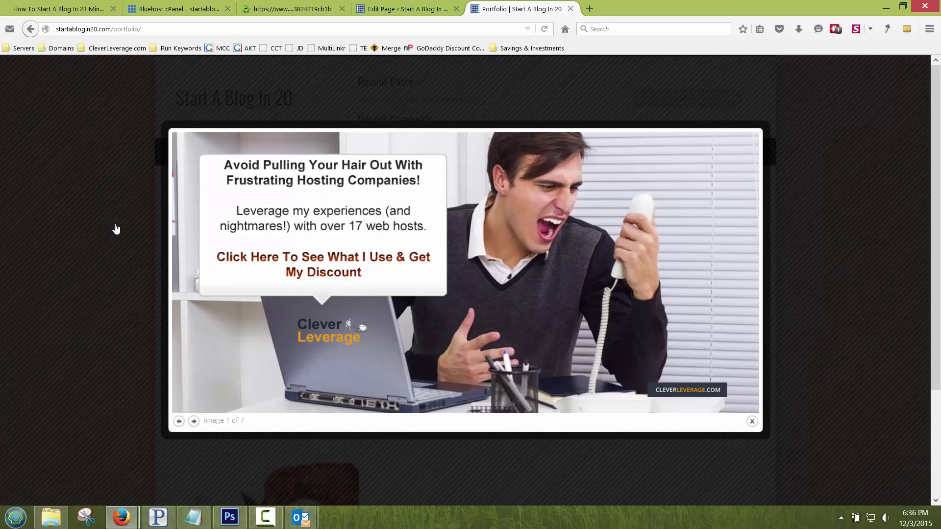
{"action": "left_click", "coordinate": [102, 221]}
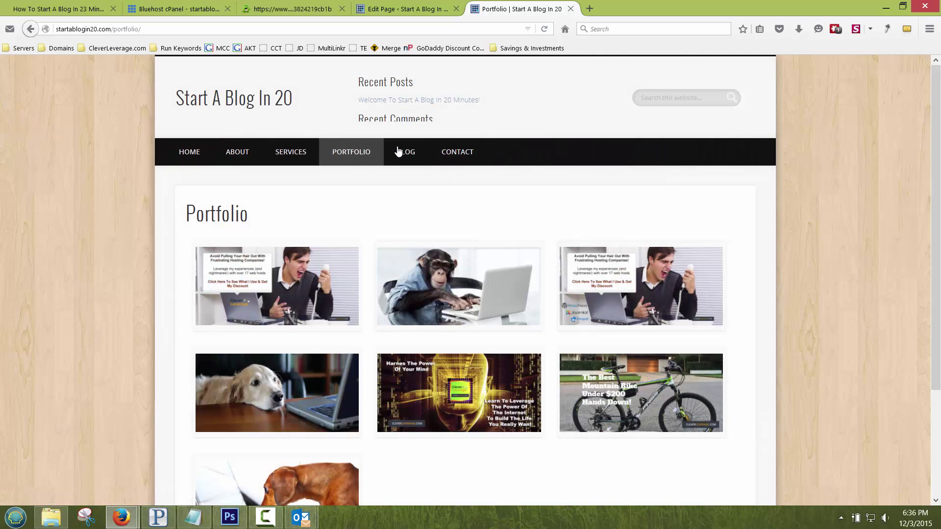
Step: Confirm the live Home page is blank, then open Home for editing from All Pages
{"action": "left_click", "coordinate": [272, 105]}
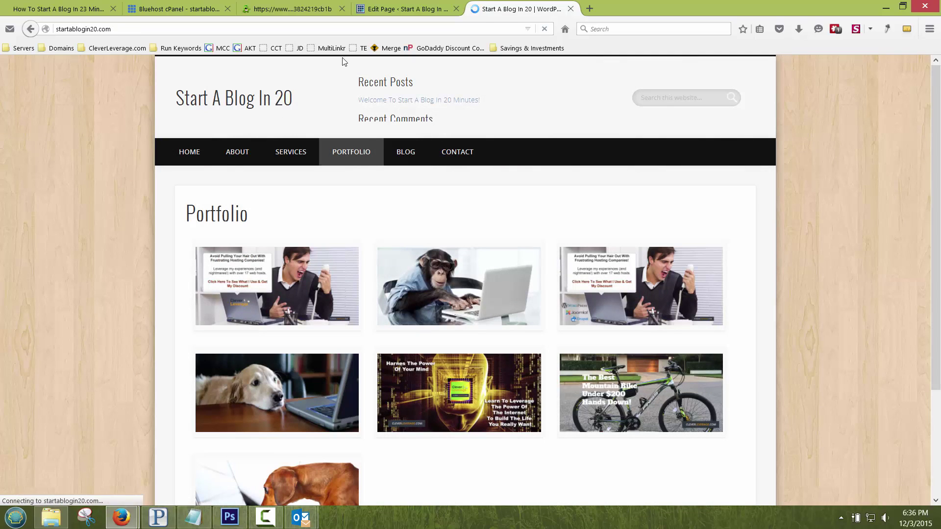
{"action": "key", "text": "ctrl+Page_Up"}
{"action": "left_click", "coordinate": [22, 171]}
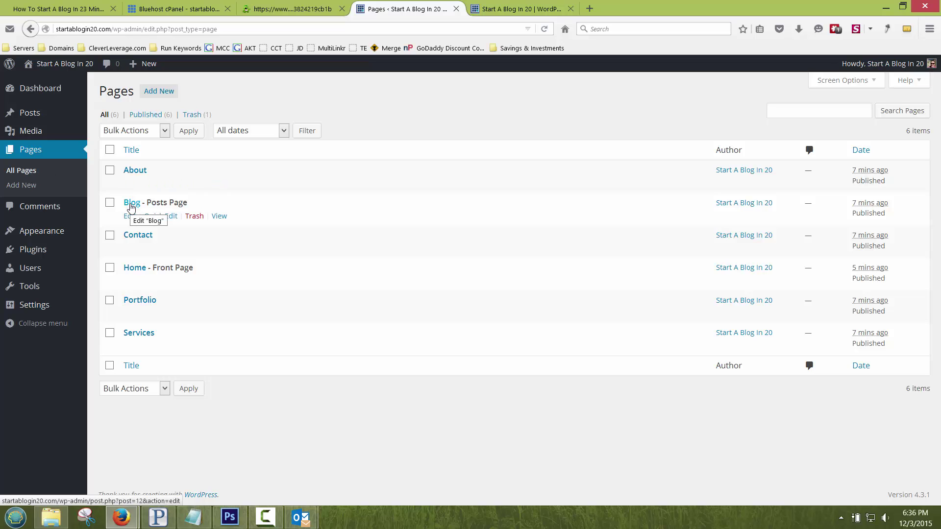
{"action": "left_click", "coordinate": [507, 10]}
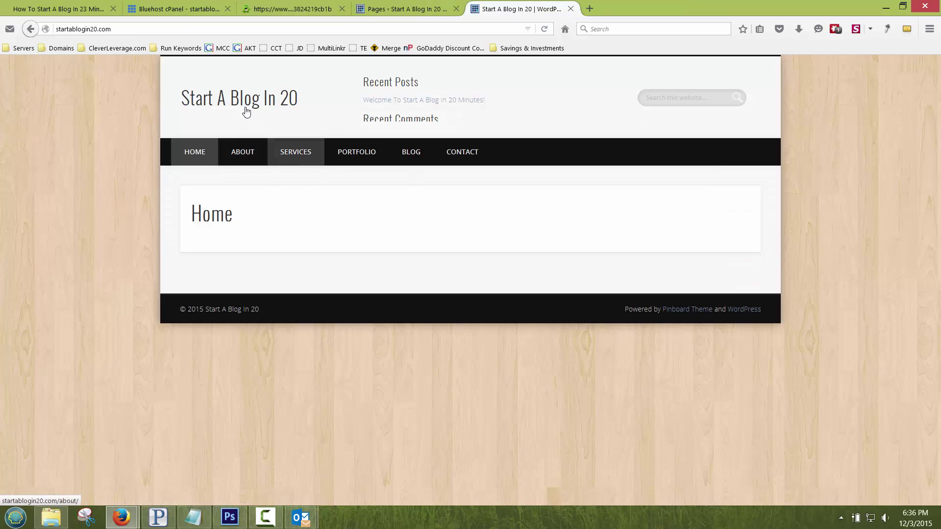
{"action": "left_click", "coordinate": [402, 8]}
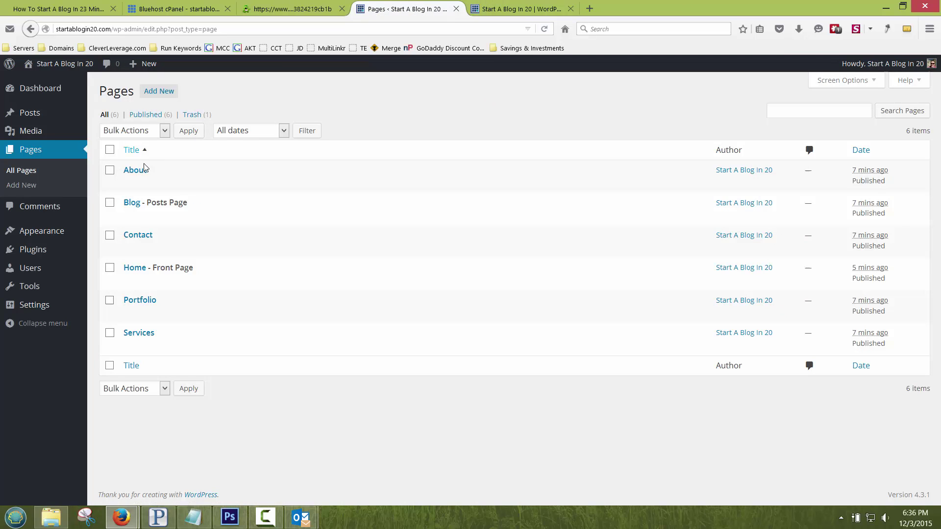
{"action": "left_click", "coordinate": [130, 282]}
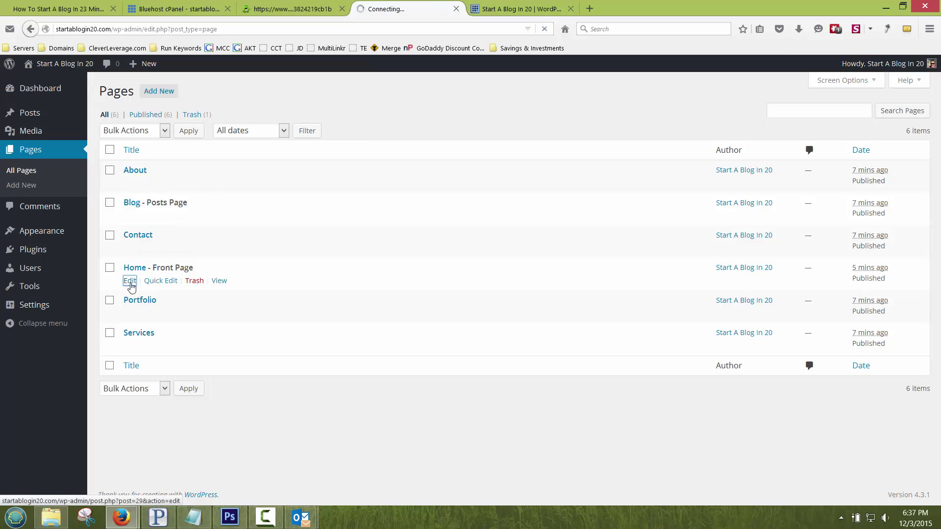
{"action": "left_click", "coordinate": [507, 11]}
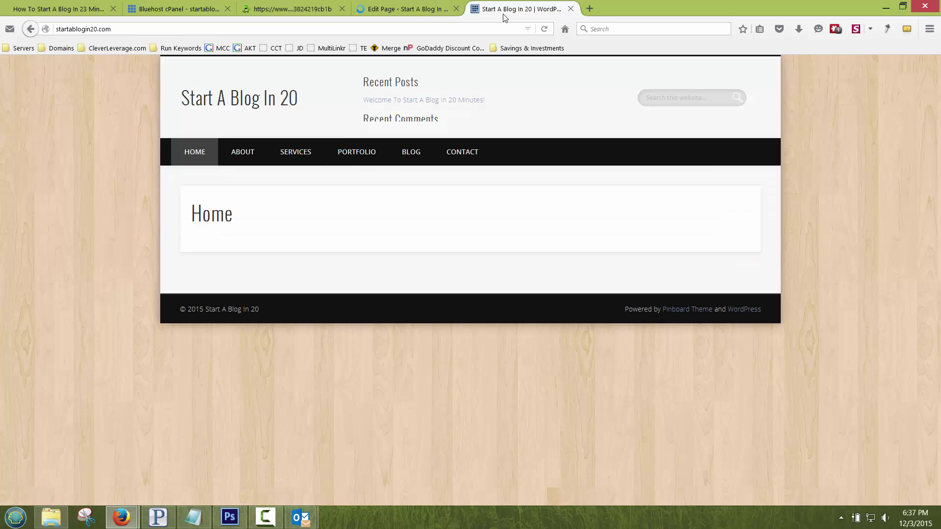
{"action": "left_click", "coordinate": [395, 9]}
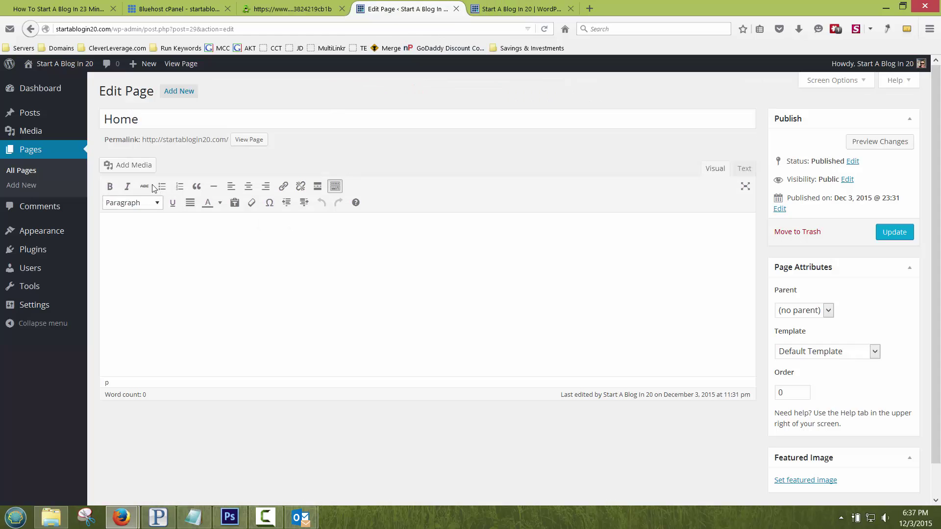
Step: Insert the golden retriever image left-aligned on Home and type the welcome text beside it
{"action": "left_click", "coordinate": [133, 165]}
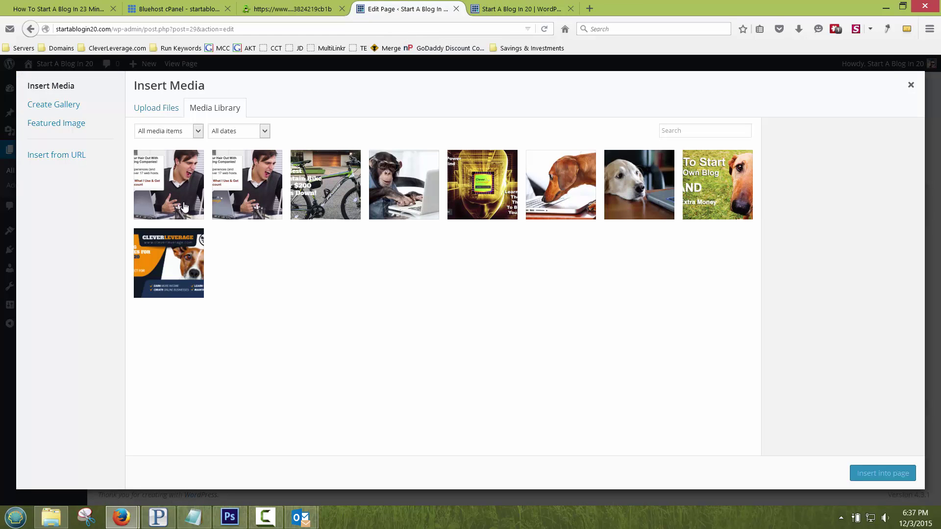
{"action": "left_click", "coordinate": [629, 186]}
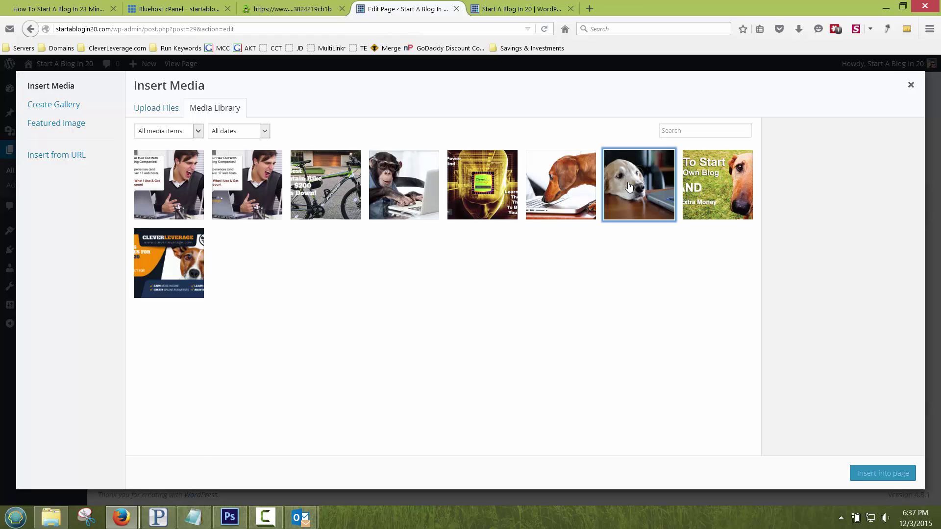
{"action": "left_click", "coordinate": [840, 420]}
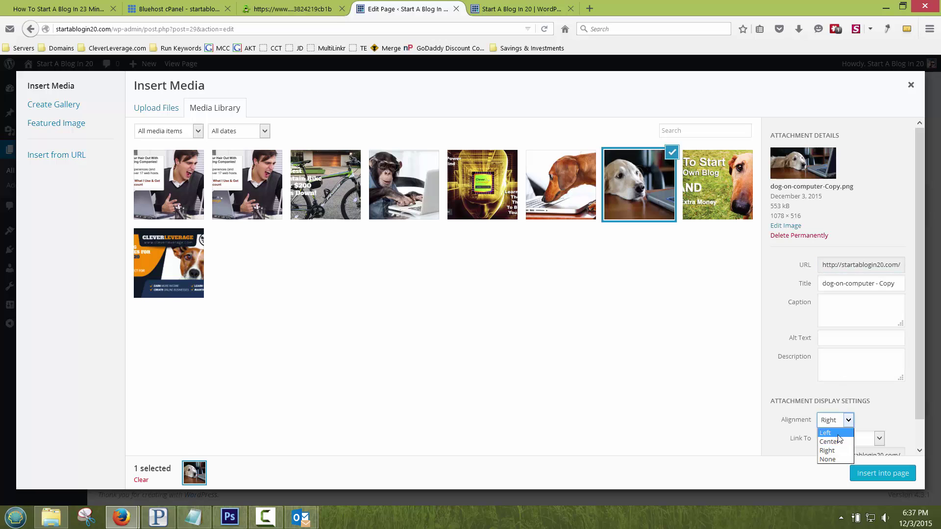
{"action": "left_click", "coordinate": [833, 432]}
{"action": "scroll", "coordinate": [861, 406], "scroll_direction": "down", "scroll_amount": 1}
{"action": "left_click", "coordinate": [865, 471]}
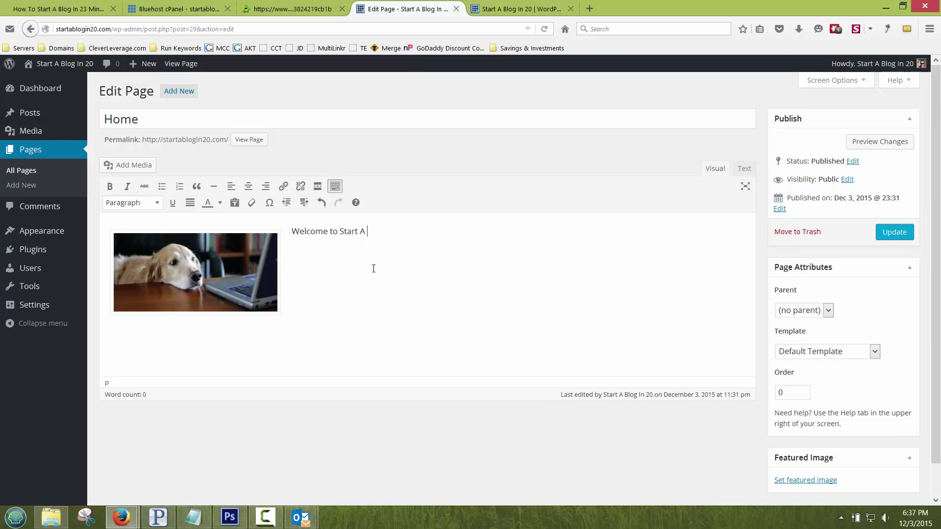
{"action": "type", "text": "20 Minutes!"}
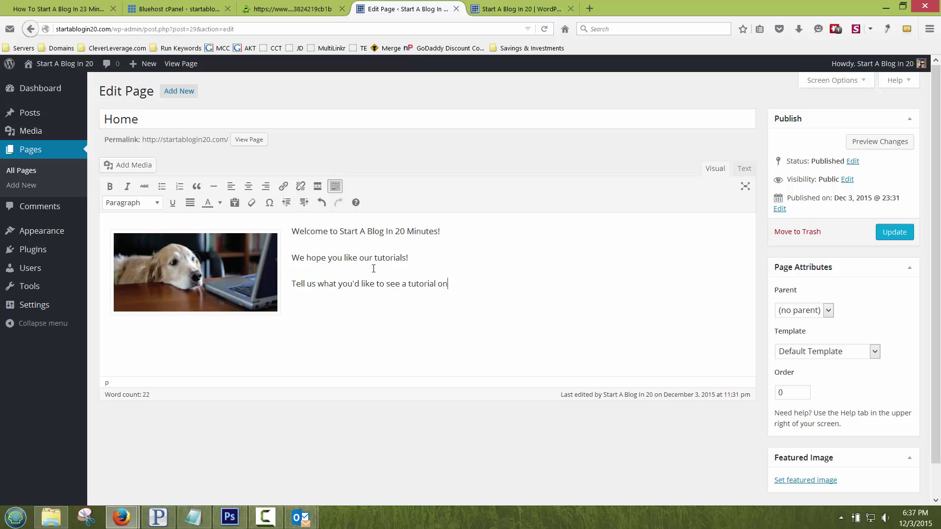
{"action": "type", "text": ".. please! :)"}
Step: Update the Home page and check the dog image and welcome text on the live site
{"action": "left_click", "coordinate": [894, 232]}
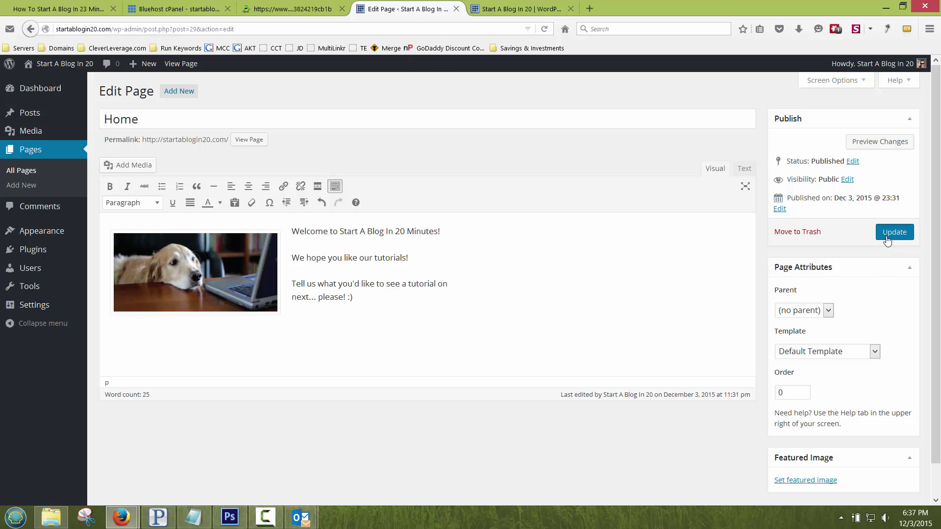
{"action": "left_click", "coordinate": [515, 8]}
{"action": "left_click", "coordinate": [212, 150]}
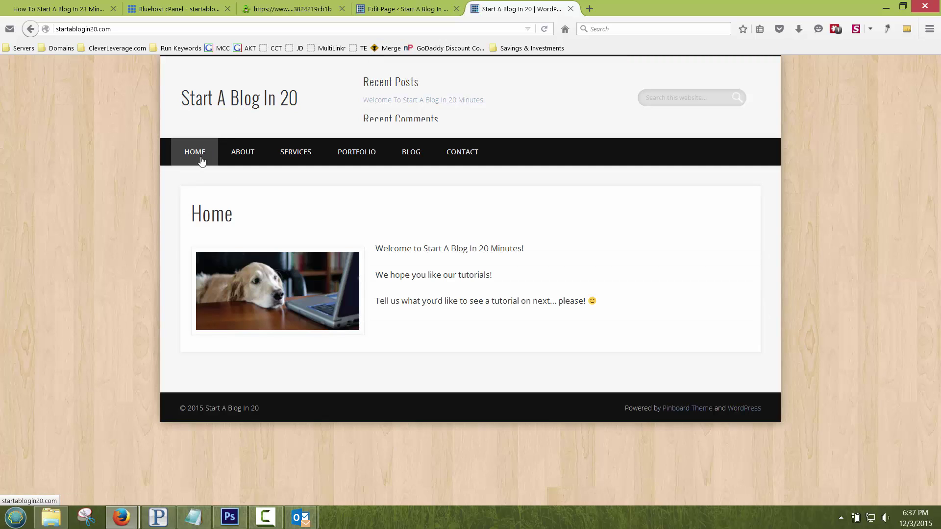
{"action": "left_click_drag", "start_coordinate": [371, 252], "coordinate": [496, 248]}
{"action": "left_click", "coordinate": [528, 253]}
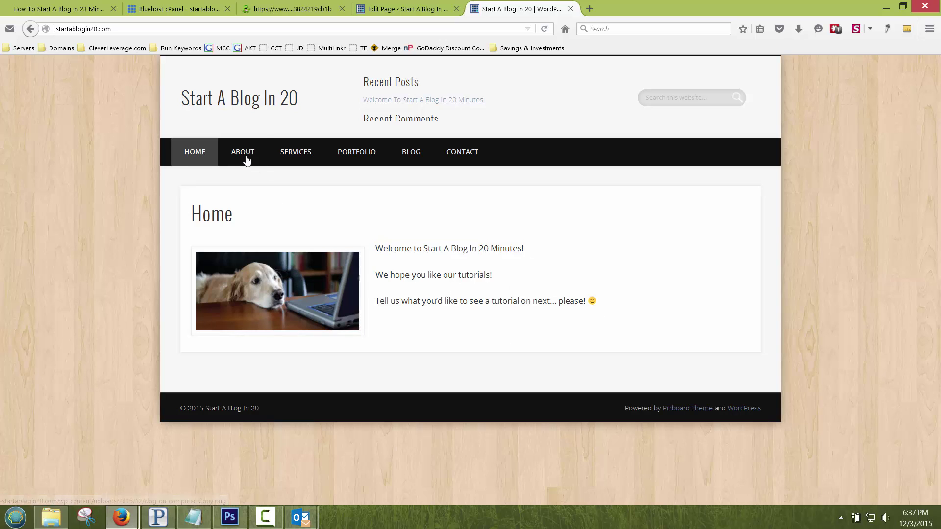
{"action": "left_click", "coordinate": [402, 9]}
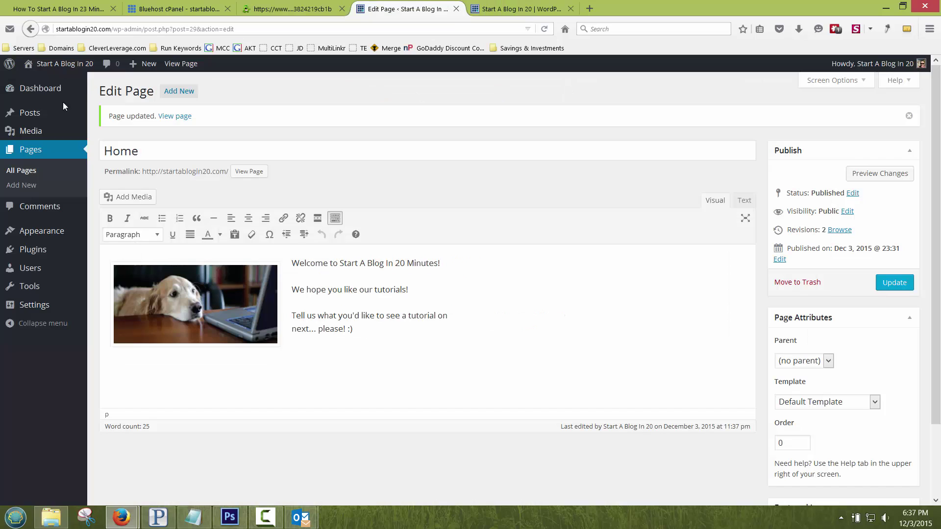
Step: Publish a new post titled 'Post #2 New blog' in the Welcome category
{"action": "left_click", "coordinate": [43, 117]}
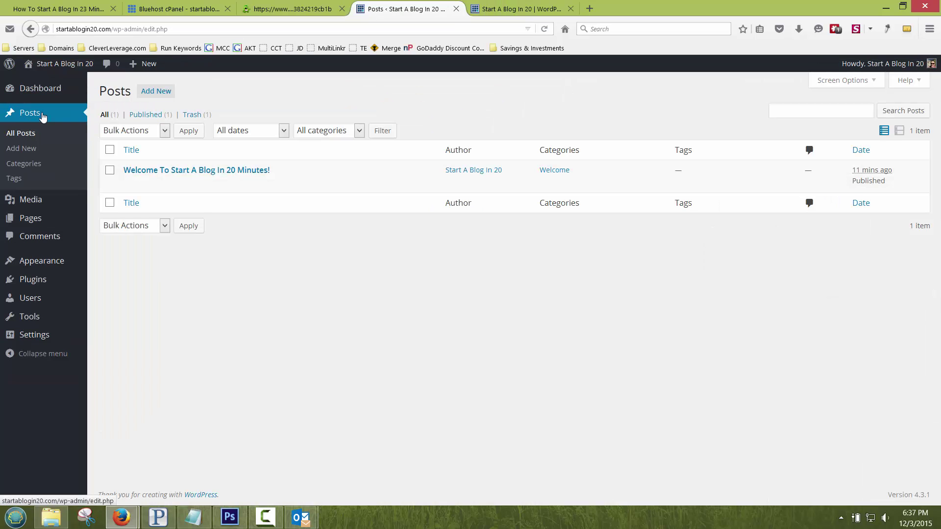
{"action": "left_click", "coordinate": [150, 95]}
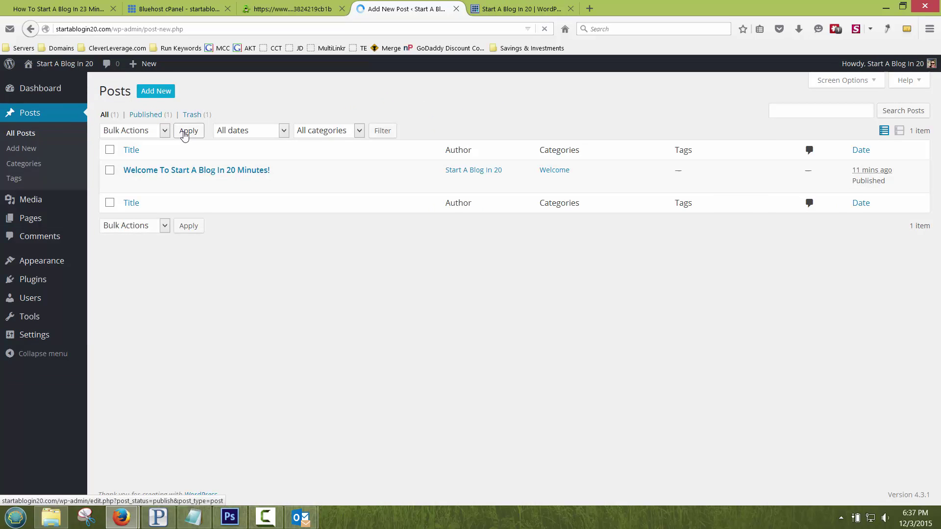
{"action": "type", "text": "Po"}
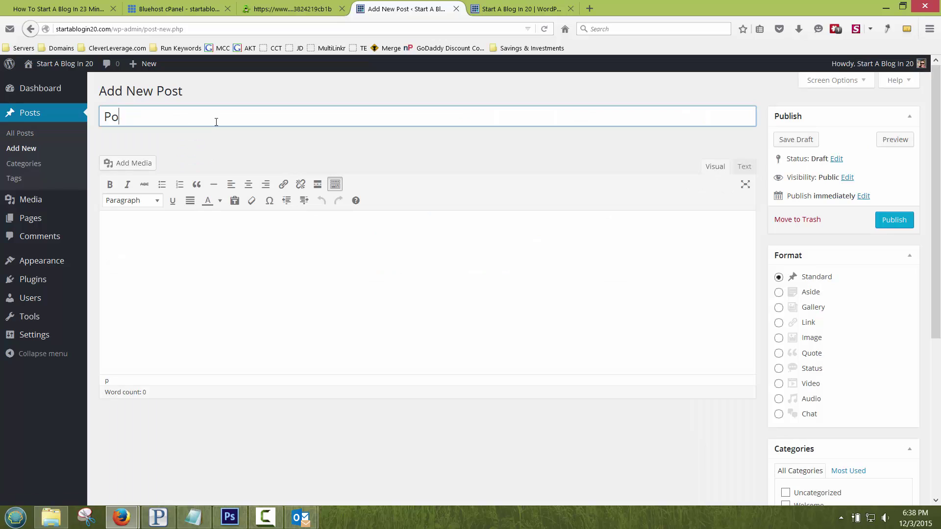
{"action": "type", "text": "st #2 New blog"}
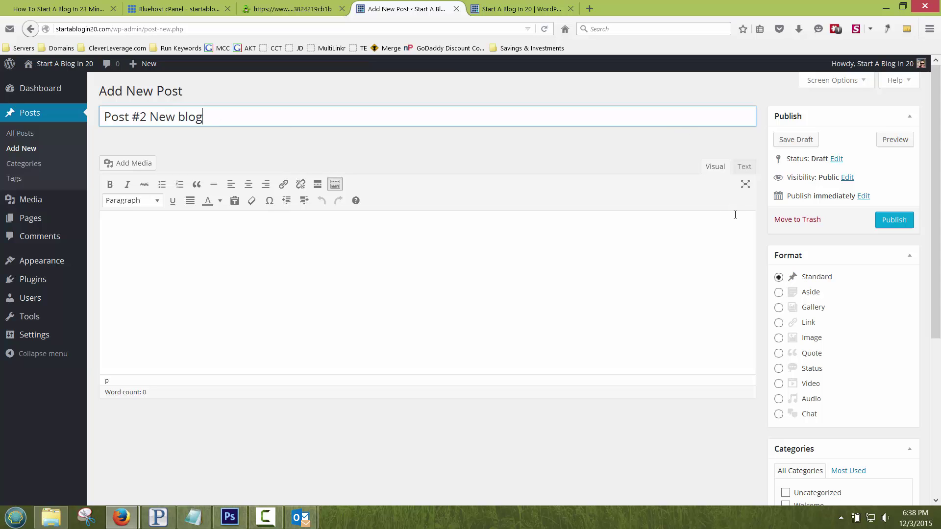
{"action": "scroll", "coordinate": [773, 243], "scroll_direction": "down", "scroll_amount": 3}
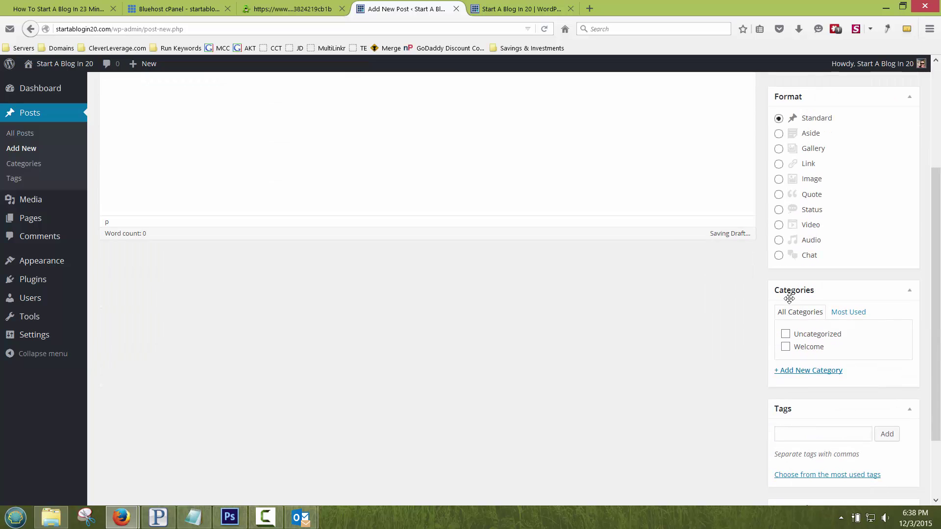
{"action": "left_click", "coordinate": [785, 348]}
{"action": "scroll", "coordinate": [862, 260], "scroll_direction": "up", "scroll_amount": 3}
{"action": "left_click", "coordinate": [894, 219]}
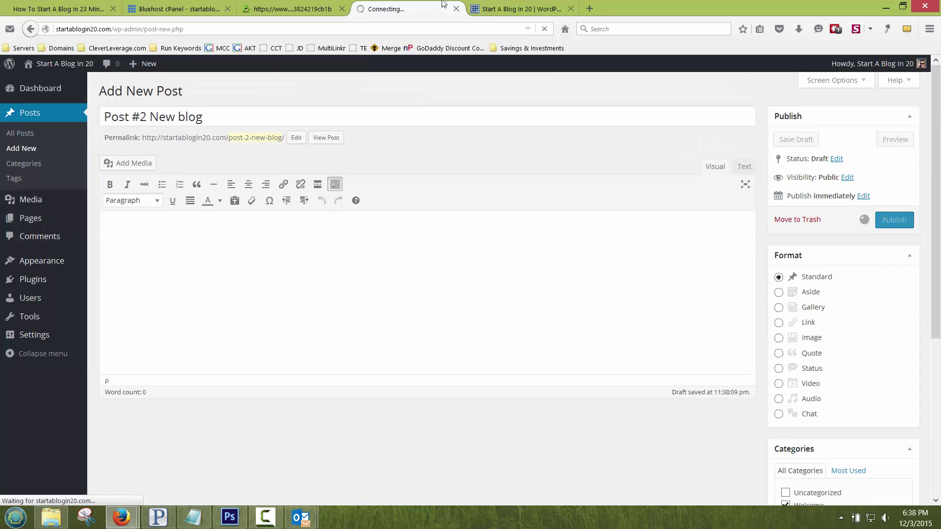
Step: Reload the live site and open the Blog page showing the new post
{"action": "left_click", "coordinate": [515, 9]}
{"action": "key", "text": "F5"}
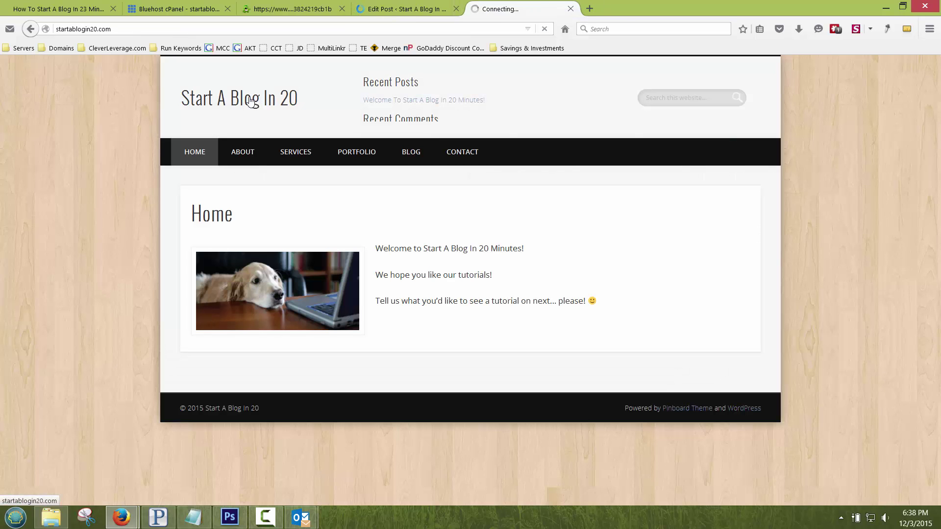
{"action": "left_click", "coordinate": [411, 155]}
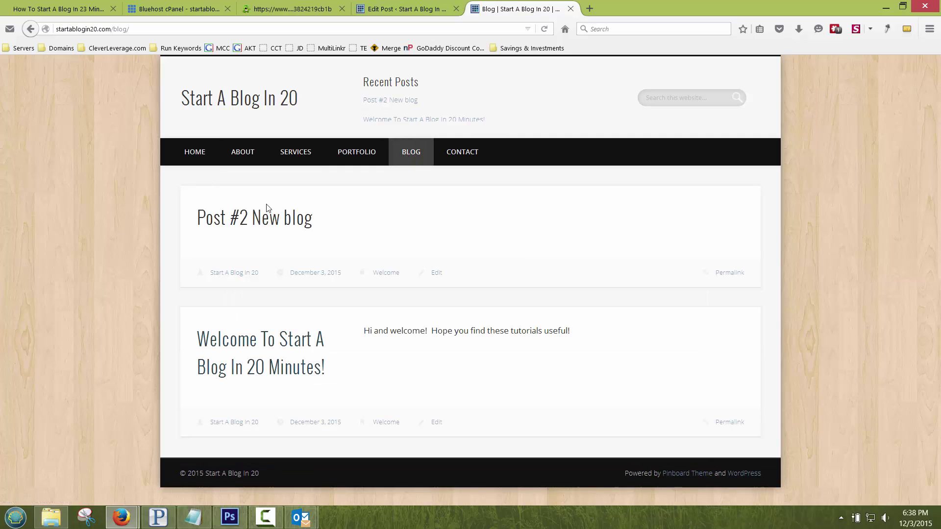
Step: Set the glowing circuit-head image as the first post's featured image and update the post
{"action": "left_click", "coordinate": [412, 8]}
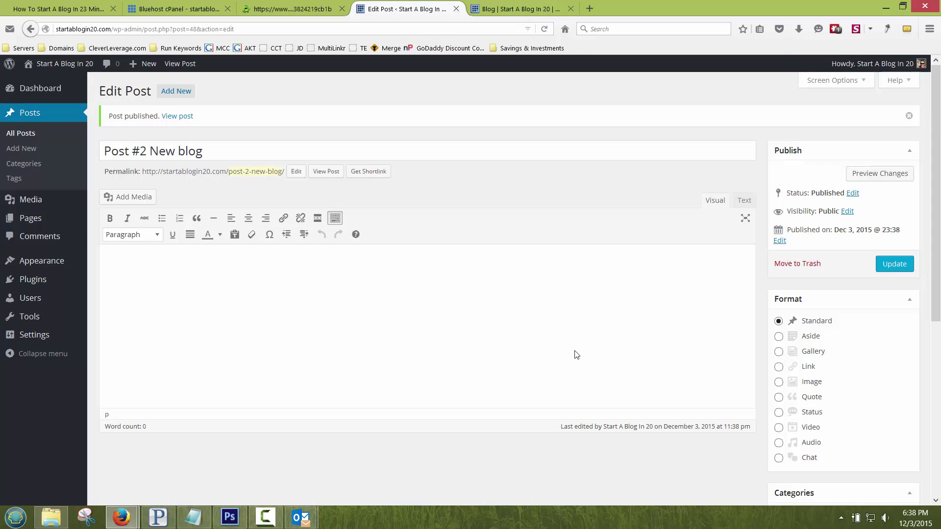
{"action": "scroll", "coordinate": [783, 266], "scroll_direction": "down", "scroll_amount": 5}
{"action": "left_click", "coordinate": [798, 447]}
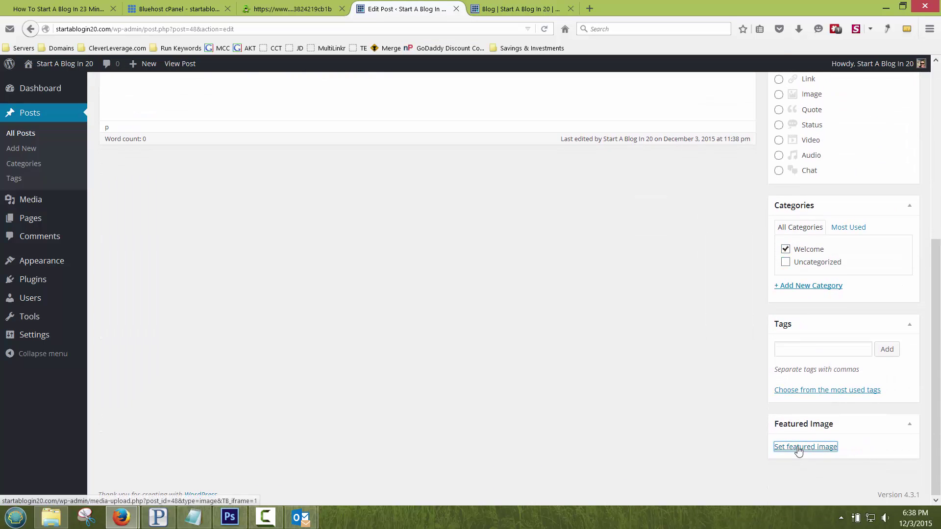
{"action": "left_click", "coordinate": [398, 193]}
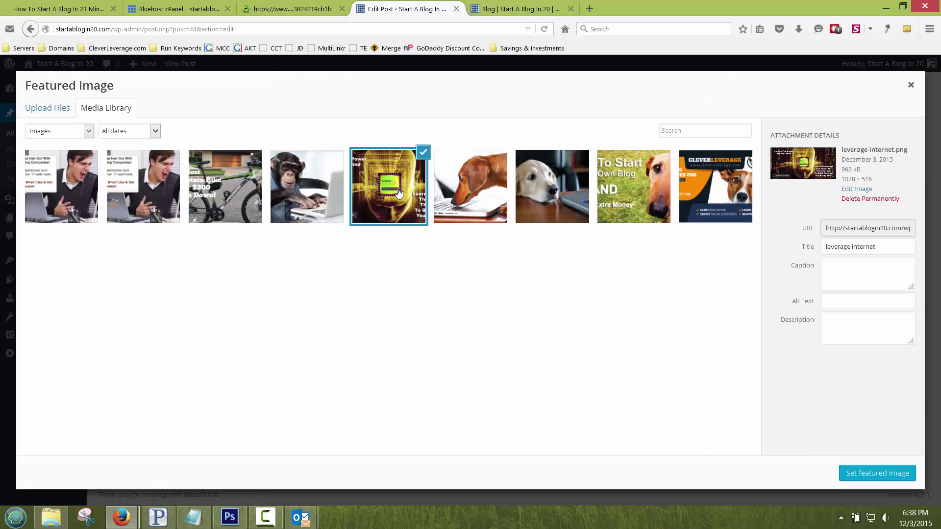
{"action": "left_click", "coordinate": [855, 474]}
{"action": "scroll", "coordinate": [851, 231], "scroll_direction": "up", "scroll_amount": 10}
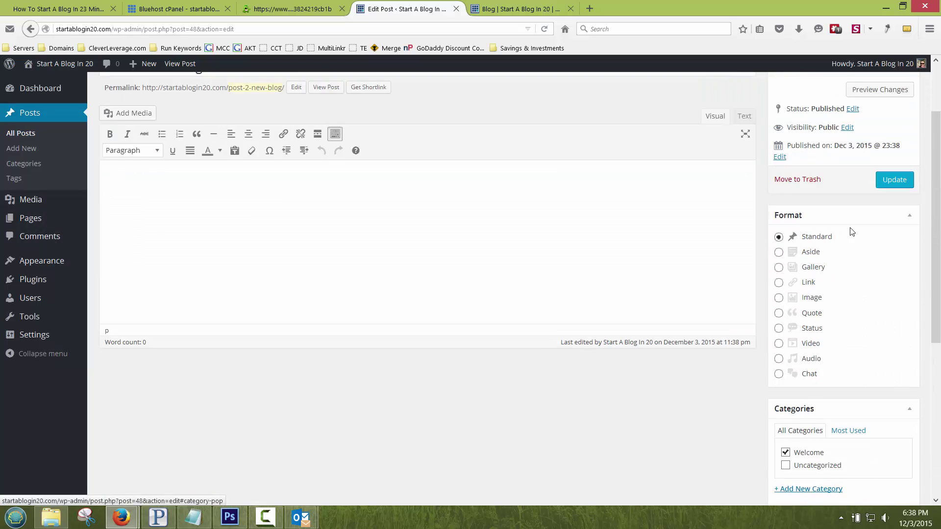
{"action": "left_click", "coordinate": [894, 264]}
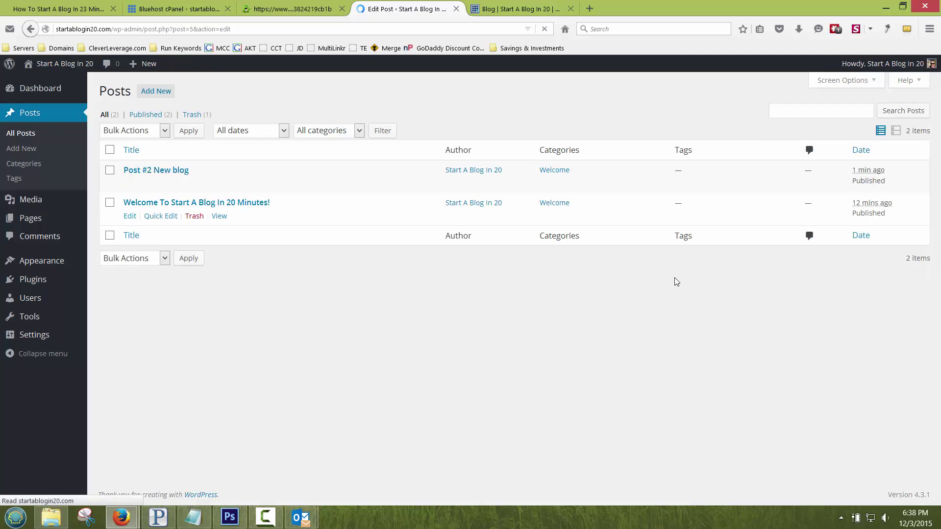
Step: Set the CleverLeverage dog banner as the welcome post's featured image and update it
{"action": "scroll", "coordinate": [823, 303], "scroll_direction": "down", "scroll_amount": 3}
{"action": "scroll", "coordinate": [825, 388], "scroll_direction": "down", "scroll_amount": 3}
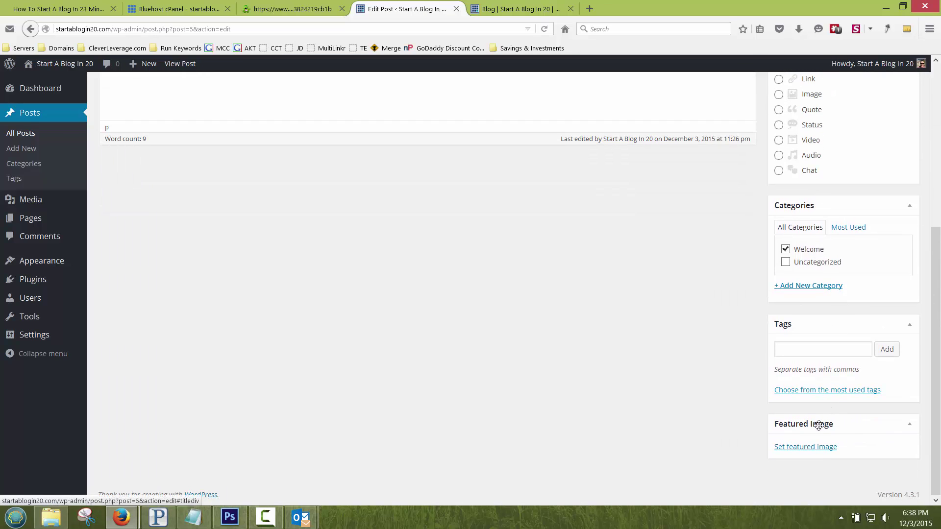
{"action": "left_click", "coordinate": [814, 451]}
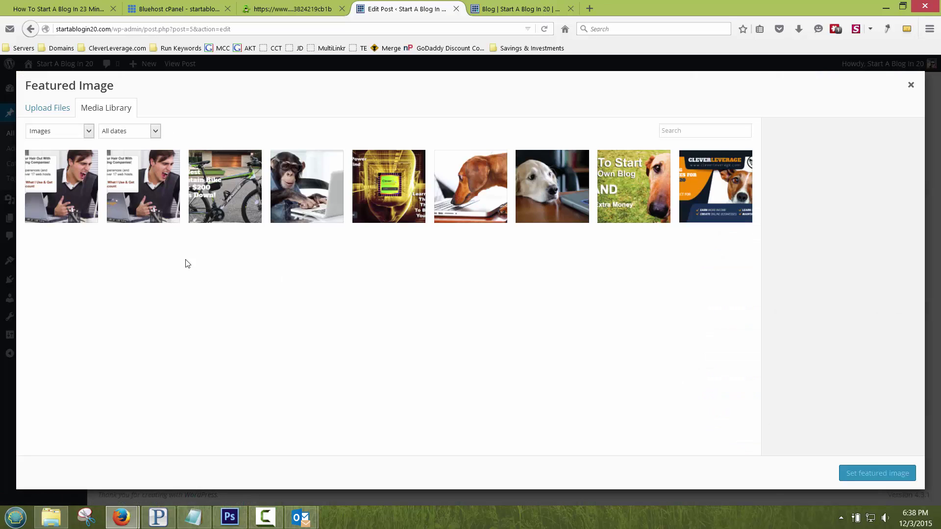
{"action": "left_click", "coordinate": [718, 190]}
{"action": "left_click", "coordinate": [902, 474]}
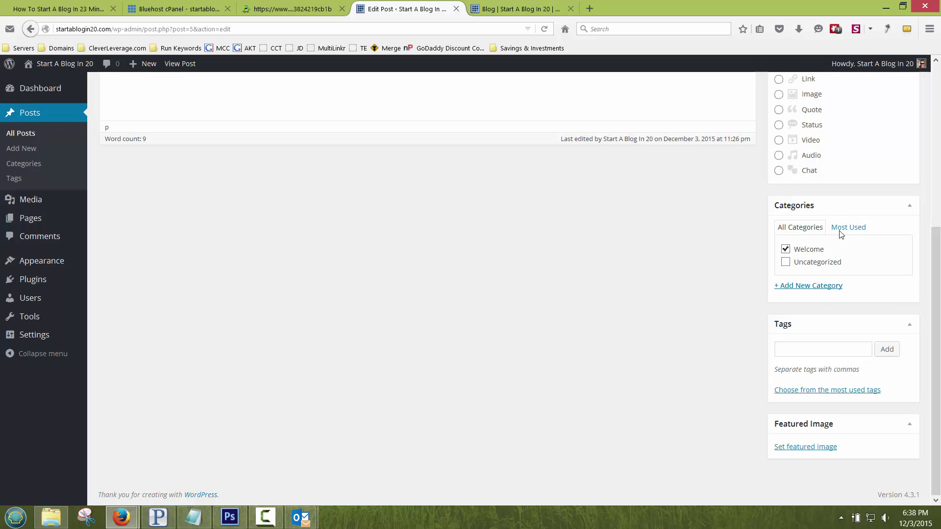
{"action": "scroll", "coordinate": [839, 220], "scroll_direction": "up", "scroll_amount": 3}
{"action": "scroll", "coordinate": [839, 213], "scroll_direction": "up", "scroll_amount": 2}
{"action": "left_click", "coordinate": [894, 232]}
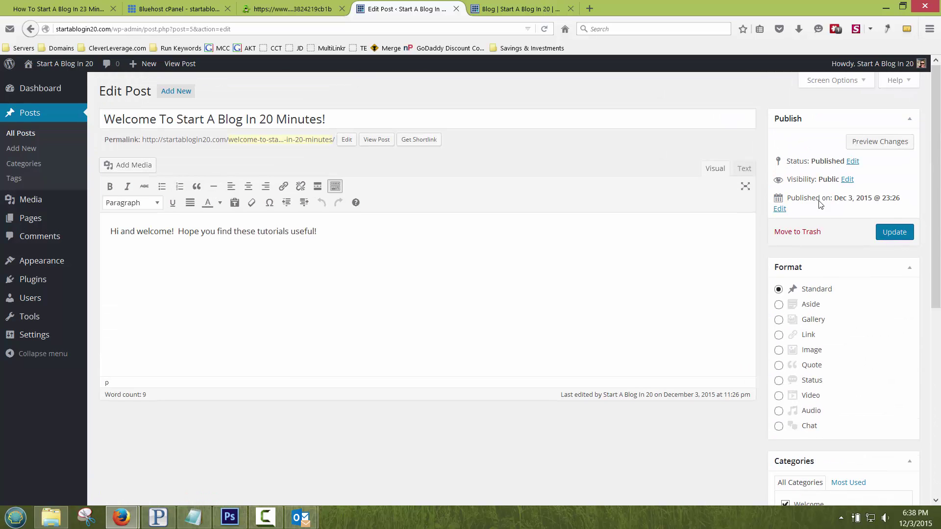
{"action": "left_click", "coordinate": [498, 11]}
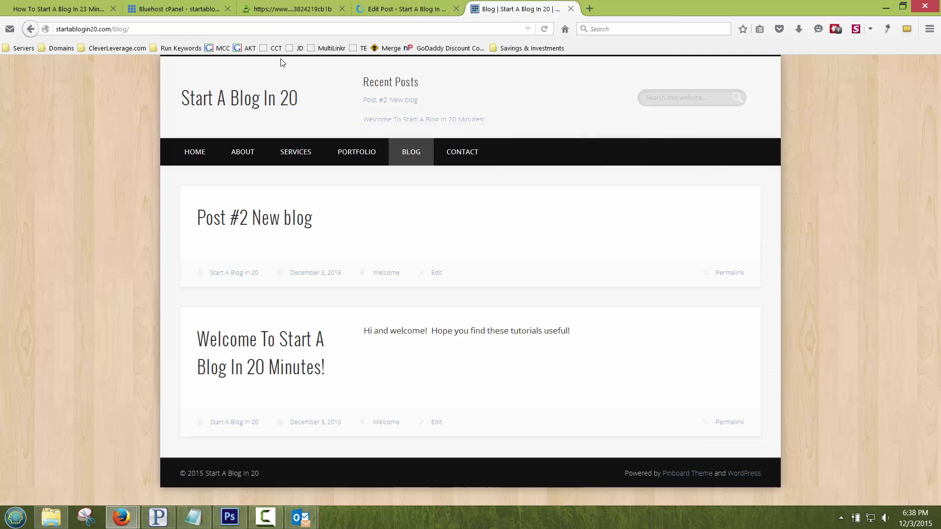
Step: Browse the live Home and Blog pages and open the 'Welcome To Start A Blog In 20 Minutes!' post
{"action": "left_click", "coordinate": [236, 100]}
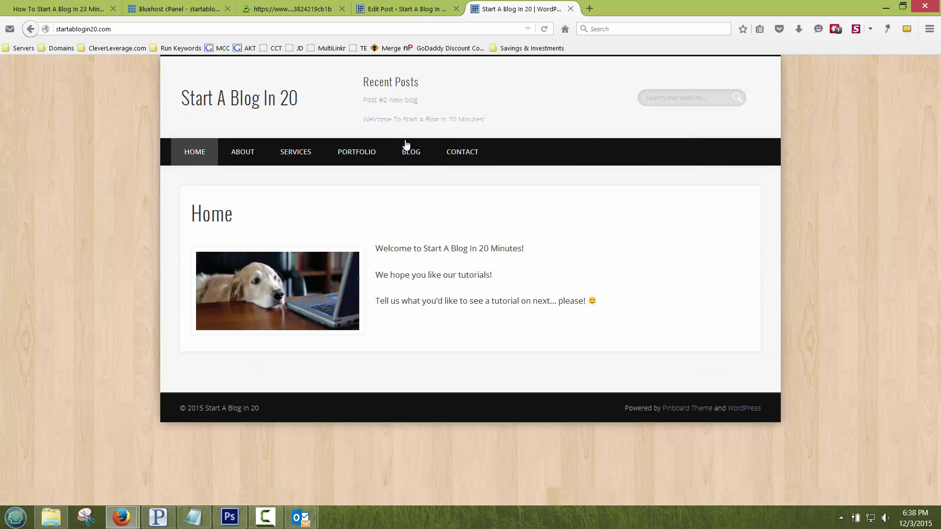
{"action": "left_click", "coordinate": [412, 153]}
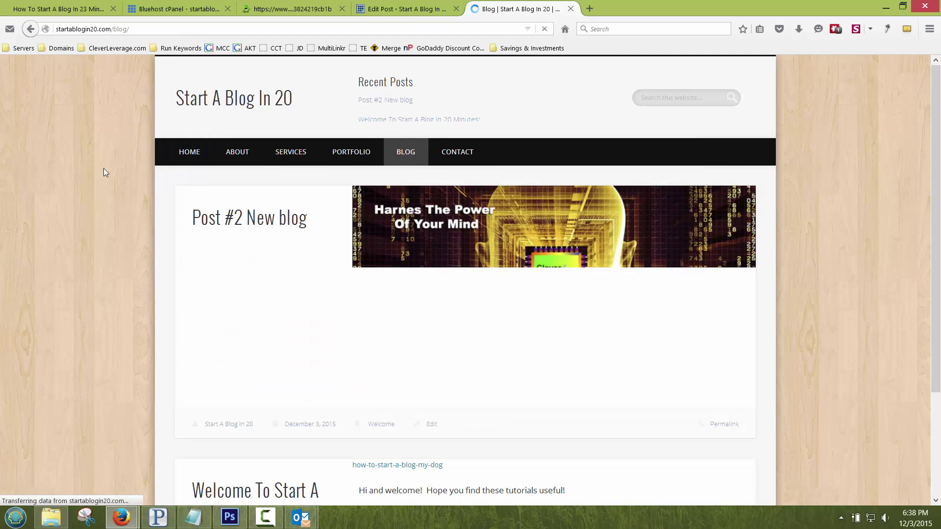
{"action": "scroll", "coordinate": [105, 175], "scroll_direction": "down", "scroll_amount": 5}
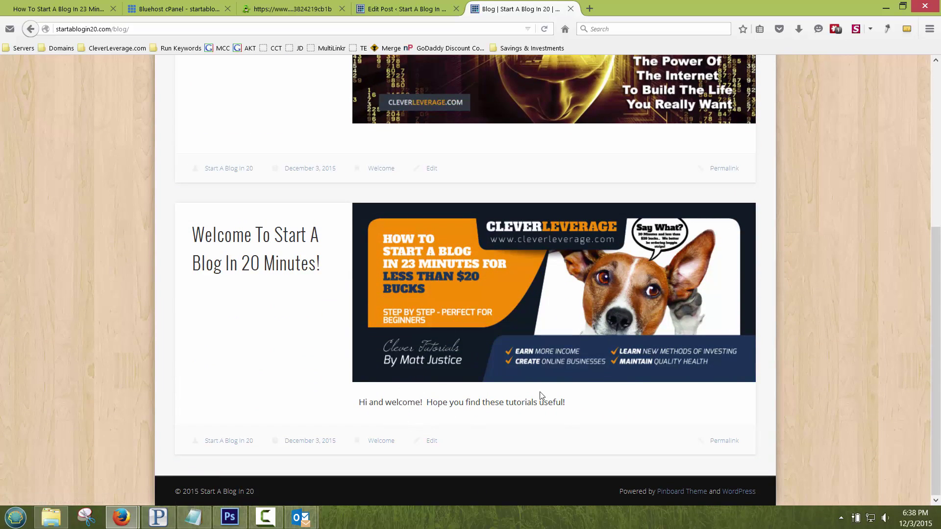
{"action": "left_click", "coordinate": [286, 236]}
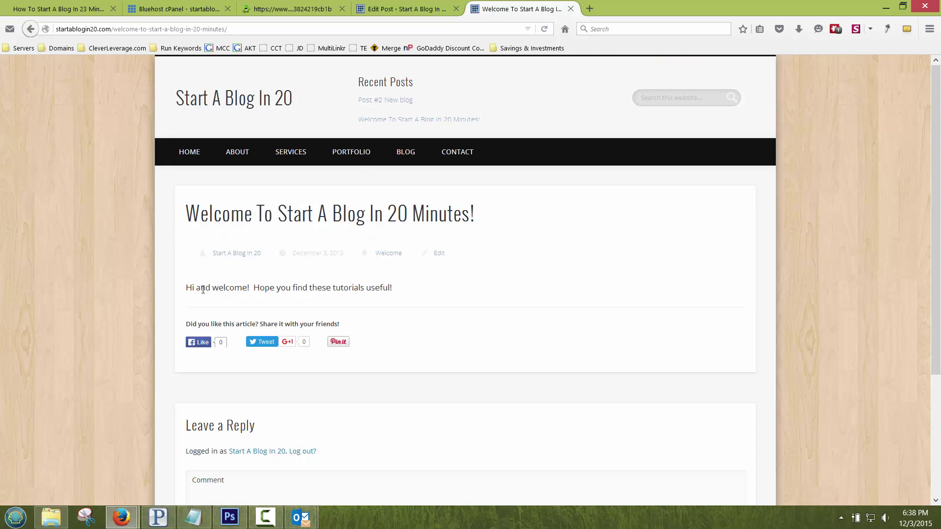
{"action": "left_click_drag", "start_coordinate": [189, 287], "coordinate": [375, 286]}
{"action": "left_click", "coordinate": [375, 287]}
{"action": "left_click", "coordinate": [402, 8]}
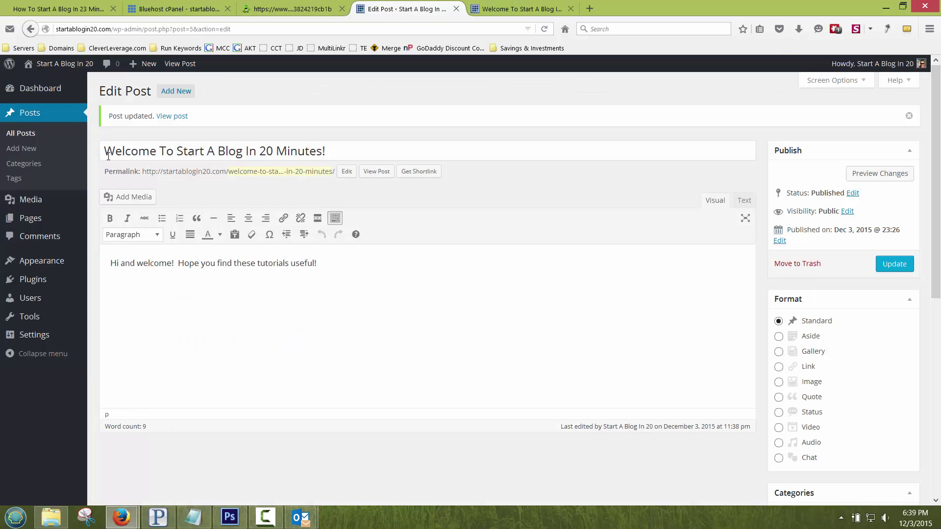
Step: In Appearance > Widgets, delete the Search widget from the Header area
{"action": "mouse_move", "coordinate": [62, 261]}
{"action": "left_click", "coordinate": [109, 293]}
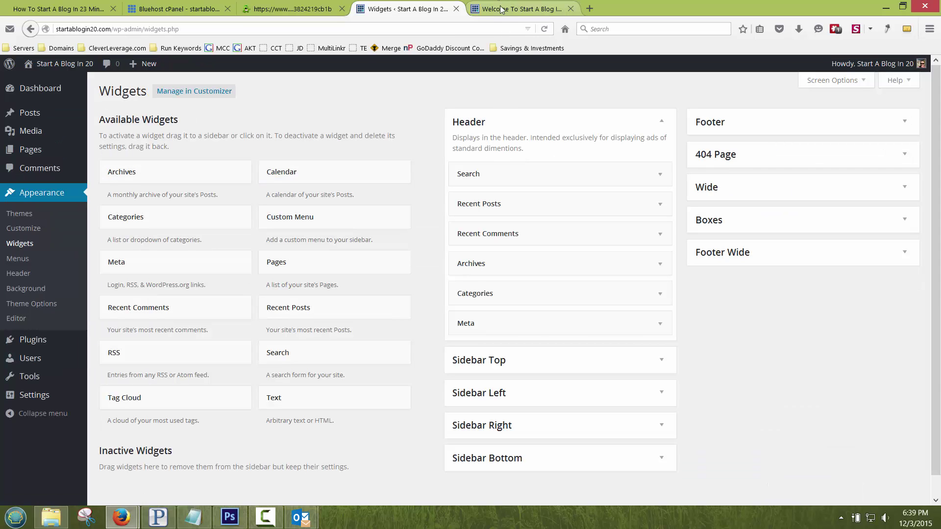
{"action": "left_click", "coordinate": [663, 178]}
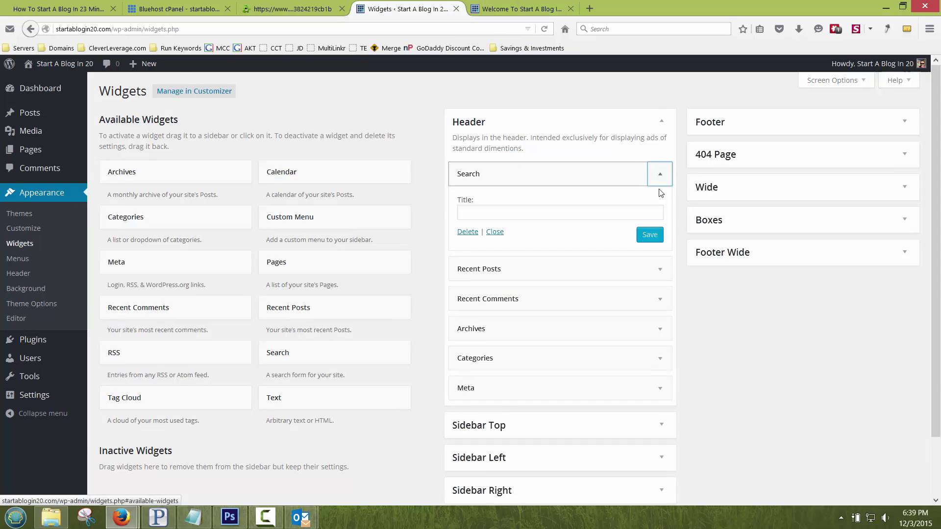
{"action": "left_click", "coordinate": [495, 232]}
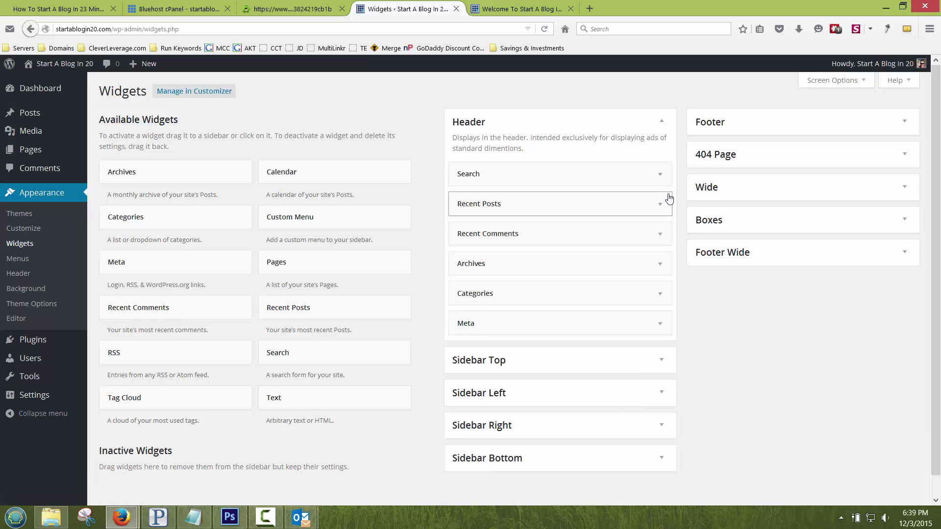
{"action": "left_click", "coordinate": [657, 175]}
{"action": "left_click", "coordinate": [463, 232]}
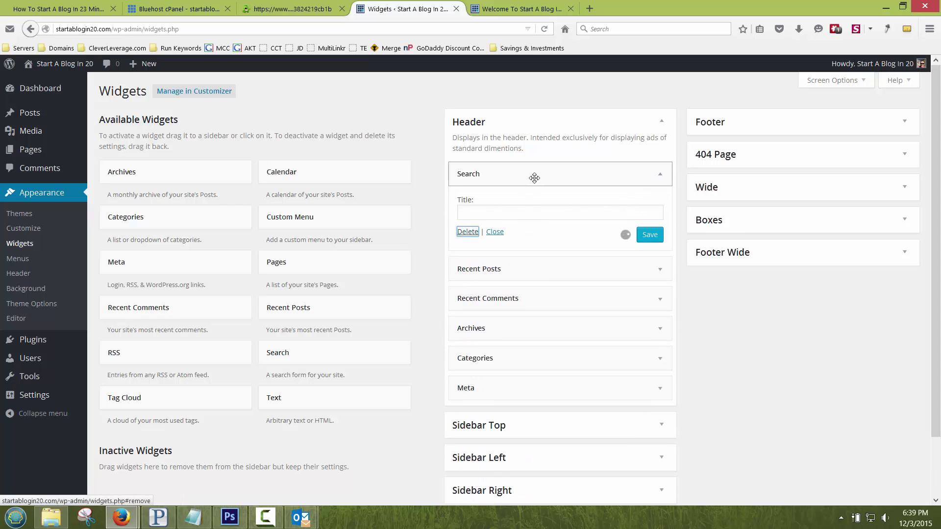
Step: Drag Recent Posts, Recent Comments, Archives and Categories out of the Header area
{"action": "left_click_drag", "start_coordinate": [521, 175], "coordinate": [216, 173]}
{"action": "left_click_drag", "start_coordinate": [481, 172], "coordinate": [258, 169]}
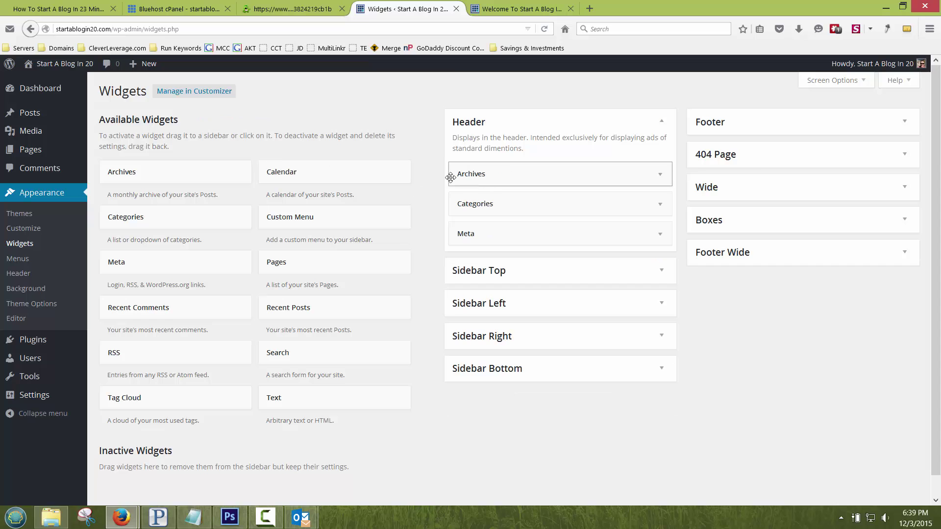
{"action": "left_click_drag", "start_coordinate": [447, 174], "coordinate": [220, 174]}
{"action": "left_click_drag", "start_coordinate": [490, 182], "coordinate": [164, 171]}
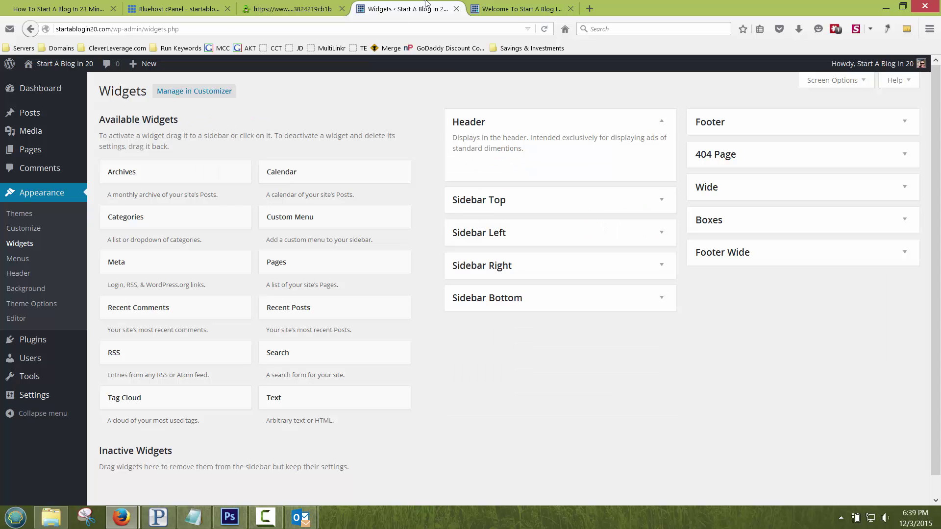
{"action": "left_click", "coordinate": [510, 9]}
Step: Reload the live homepage and check the header's new tagline and search box
{"action": "left_click", "coordinate": [256, 94]}
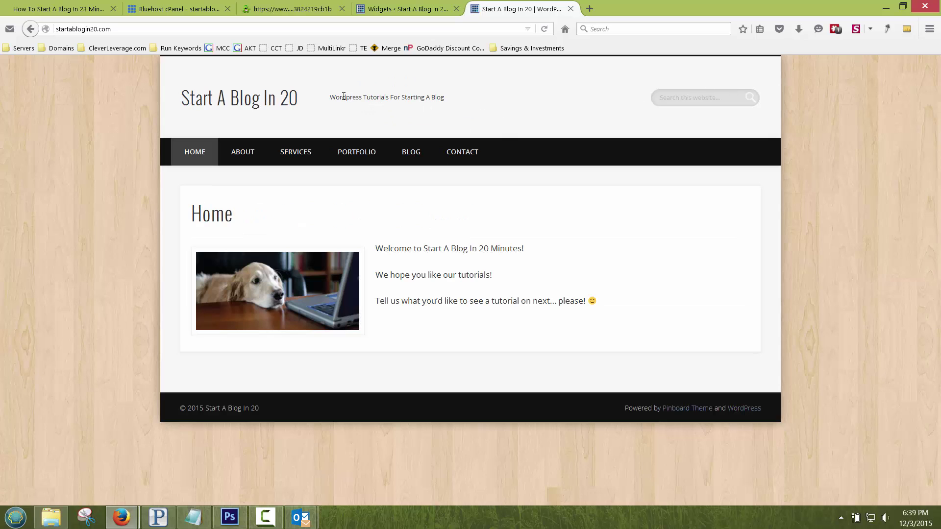
{"action": "left_click_drag", "start_coordinate": [343, 96], "coordinate": [485, 96]}
{"action": "left_click", "coordinate": [488, 99]}
{"action": "left_click", "coordinate": [680, 95]}
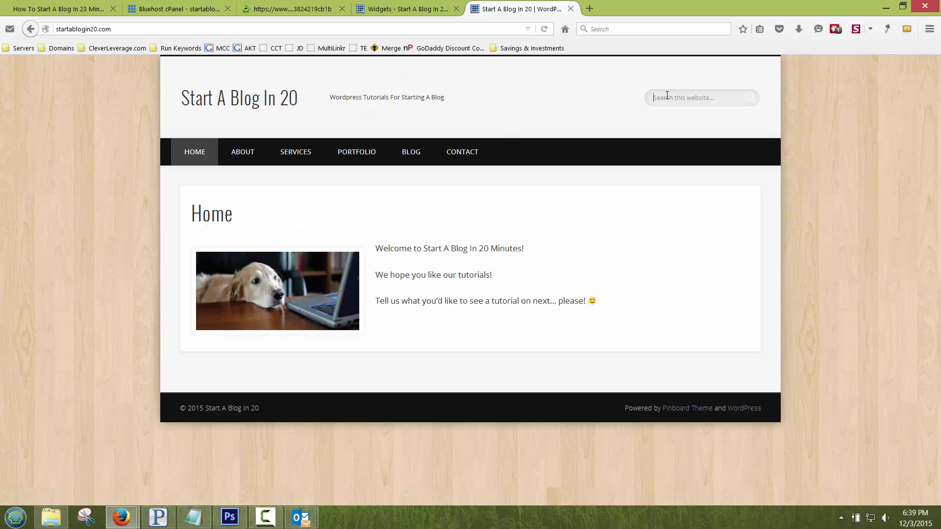
Step: Look inside the Sidebar Top and Footer widget areas without changing them
{"action": "left_click", "coordinate": [413, 10]}
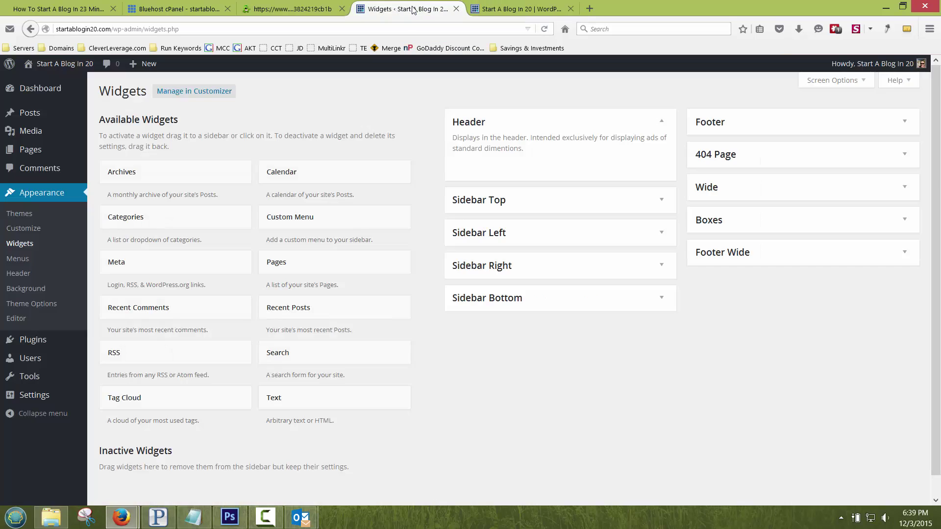
{"action": "left_click", "coordinate": [661, 201]}
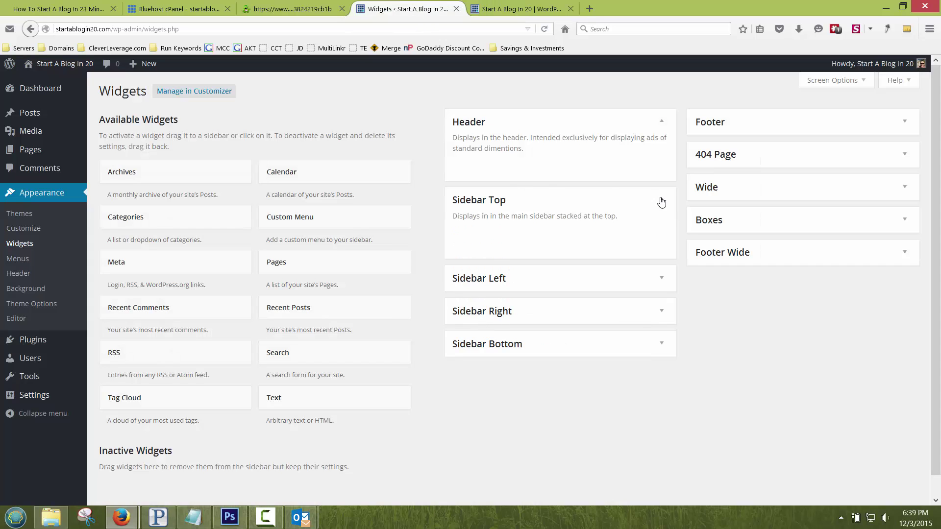
{"action": "left_click", "coordinate": [661, 201]}
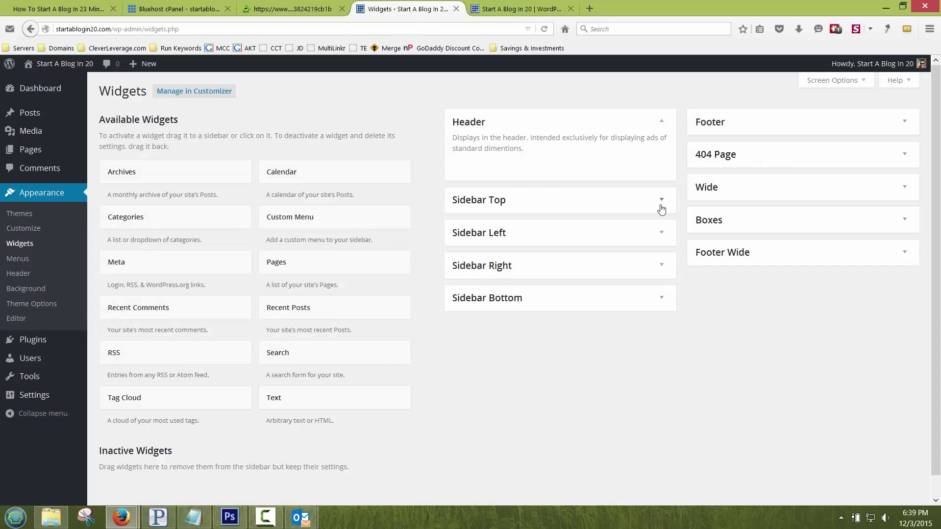
{"action": "left_click", "coordinate": [703, 123]}
{"action": "left_click", "coordinate": [704, 123]}
{"action": "left_click", "coordinate": [506, 10]}
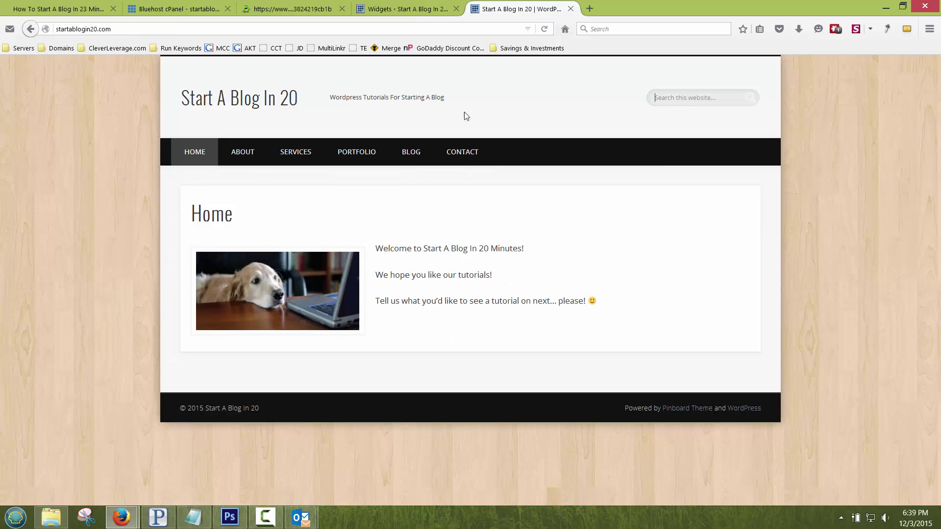
{"action": "left_click", "coordinate": [403, 8]}
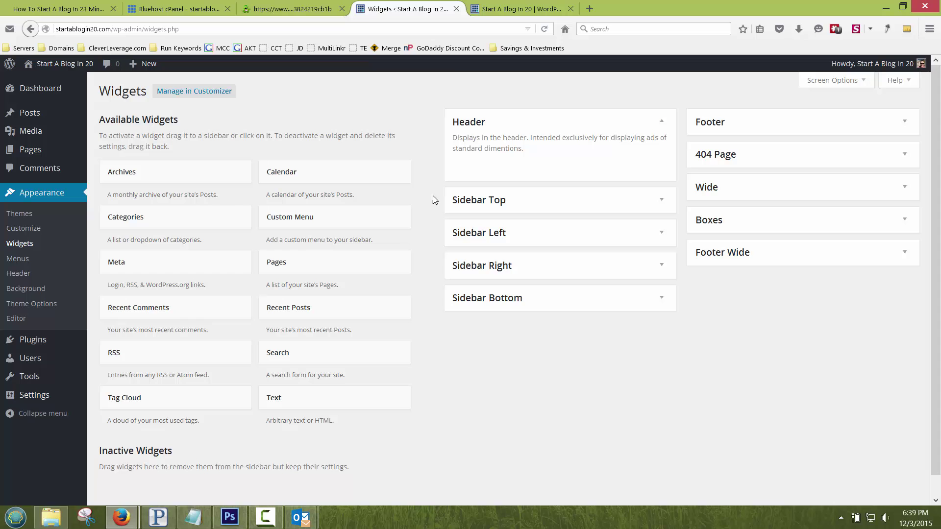
Step: View the live site's Services and Blog pages
{"action": "left_click", "coordinate": [494, 8]}
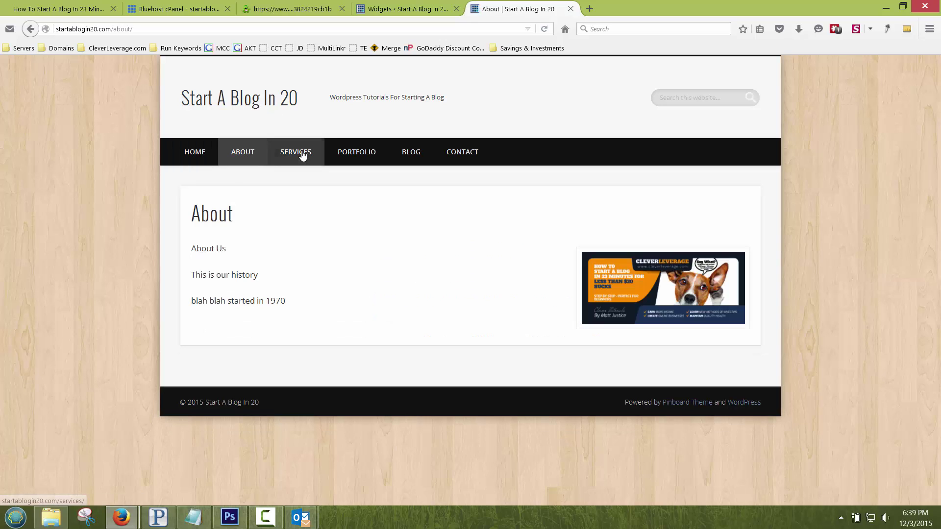
{"action": "left_click", "coordinate": [308, 154]}
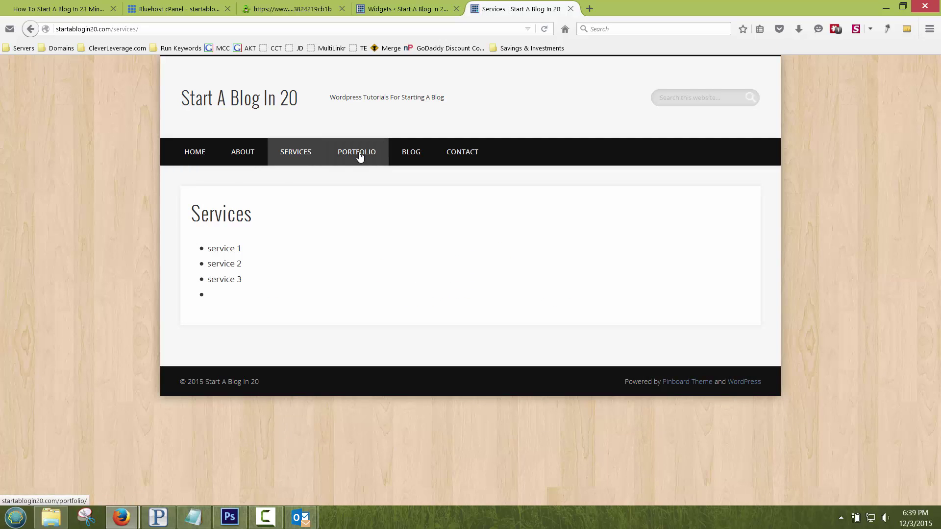
{"action": "left_click", "coordinate": [410, 153]}
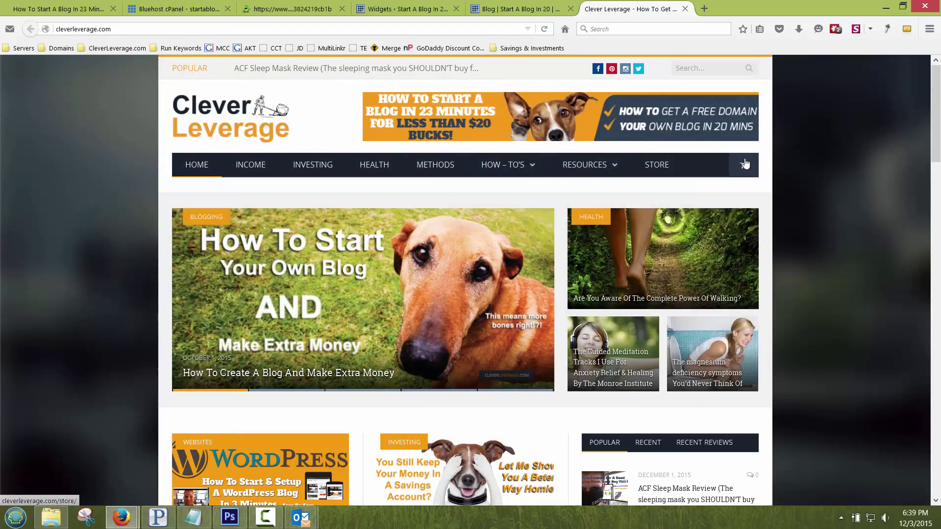
Step: Open the Clever Leverage contact page and click into its email and message fields
{"action": "scroll", "coordinate": [763, 187], "scroll_direction": "down", "scroll_amount": 20}
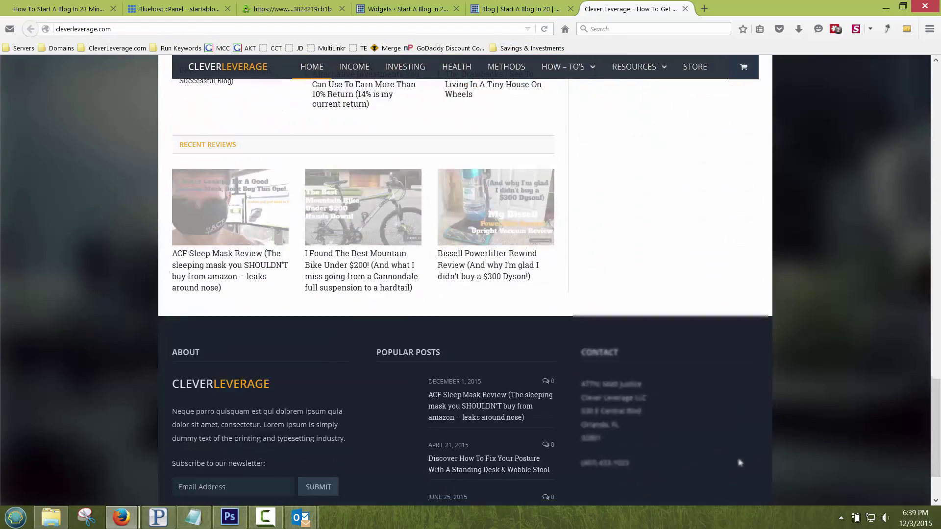
{"action": "scroll", "coordinate": [739, 462], "scroll_direction": "down", "scroll_amount": 2}
{"action": "left_click", "coordinate": [700, 492]}
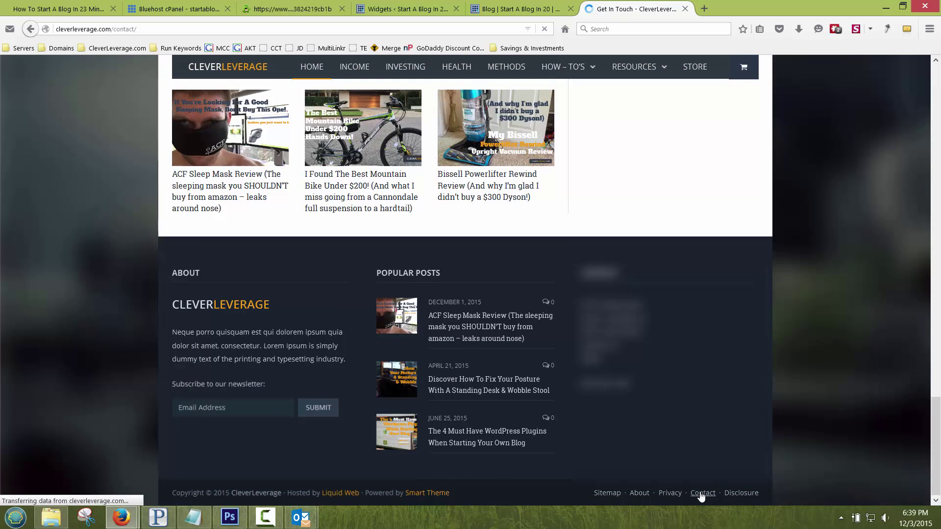
{"action": "scroll", "coordinate": [123, 247], "scroll_direction": "down", "scroll_amount": 10}
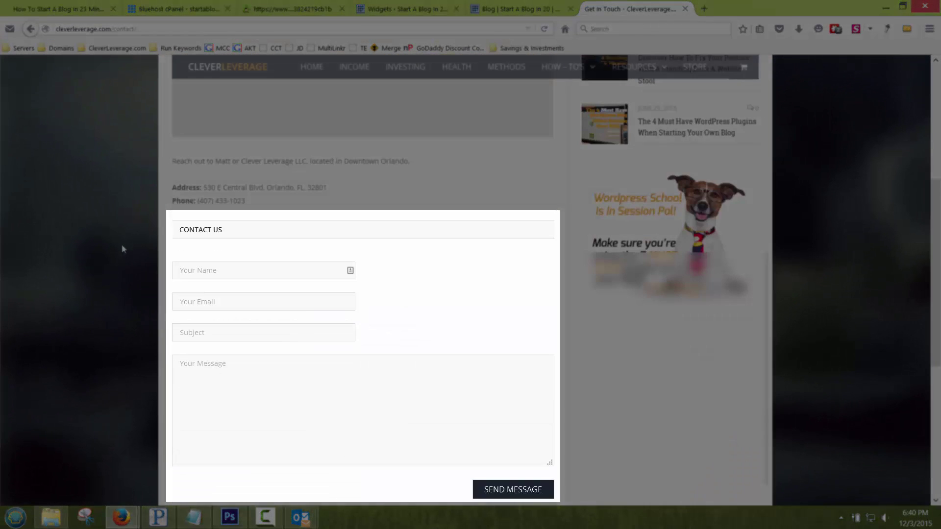
{"action": "left_click", "coordinate": [214, 191]}
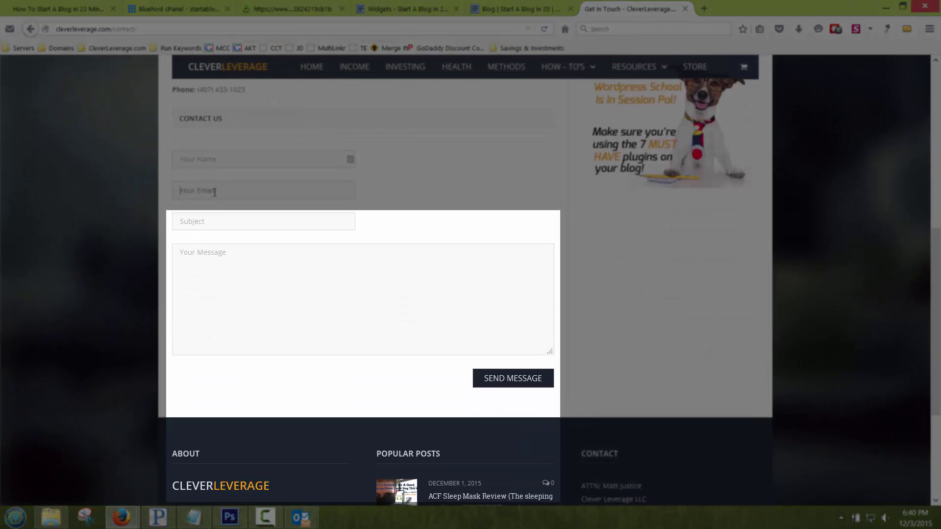
{"action": "left_click", "coordinate": [225, 264]}
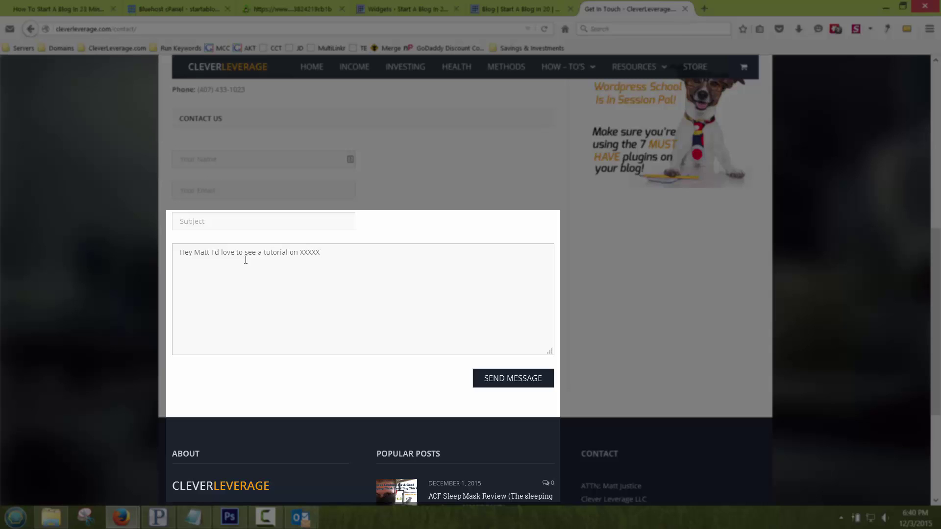
Step: Visit the How To's page, then close that tab
{"action": "scroll", "coordinate": [403, 256], "scroll_direction": "up", "scroll_amount": 8}
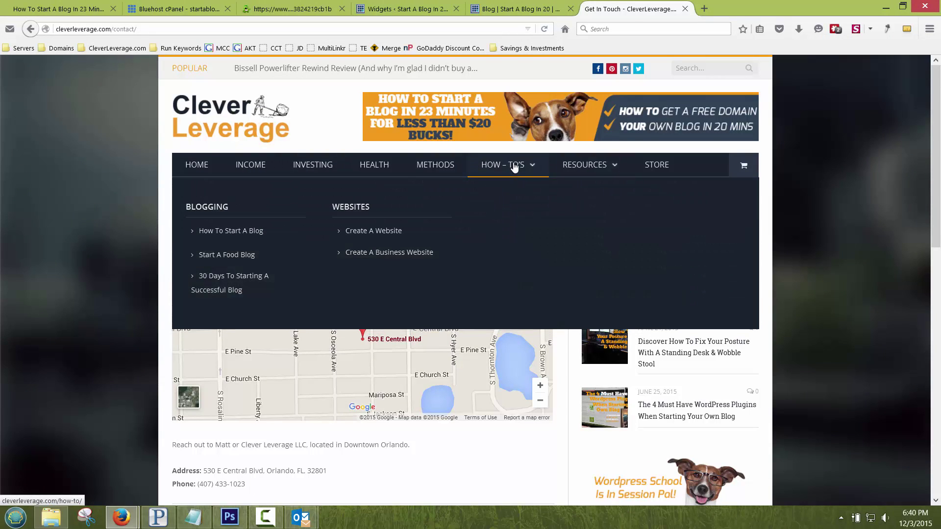
{"action": "left_click", "coordinate": [514, 165]}
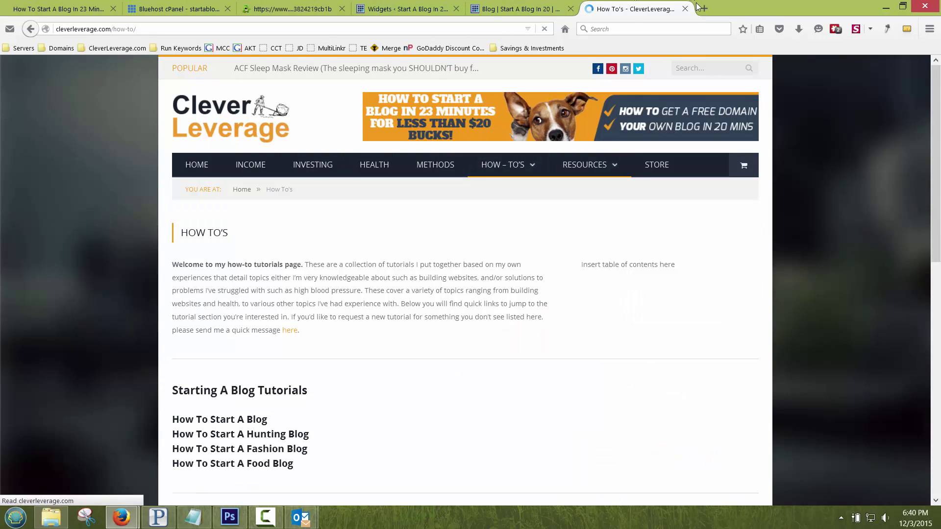
{"action": "left_click", "coordinate": [685, 9]}
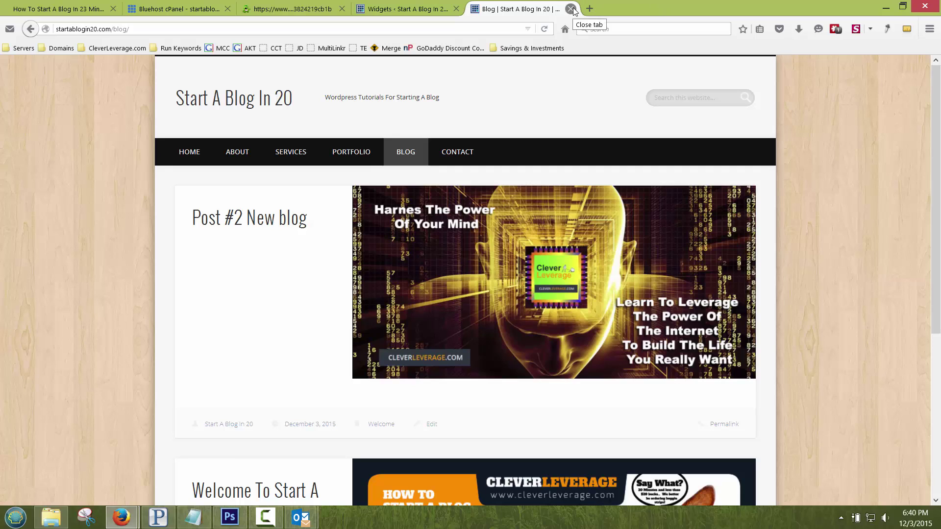
Step: Return to the Start A Blog In 20 tab and load its home page via the site title
{"action": "left_click", "coordinate": [392, 8]}
{"action": "left_click", "coordinate": [511, 10]}
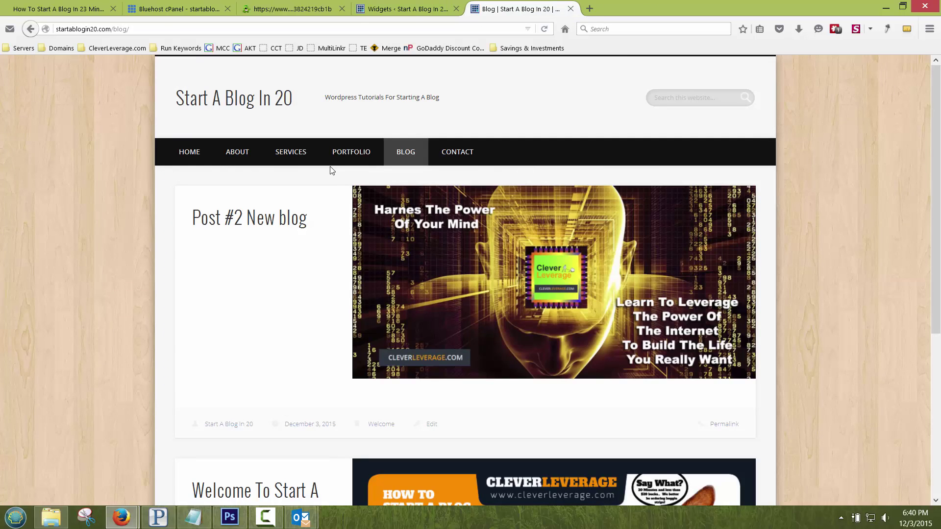
{"action": "left_click", "coordinate": [260, 110]}
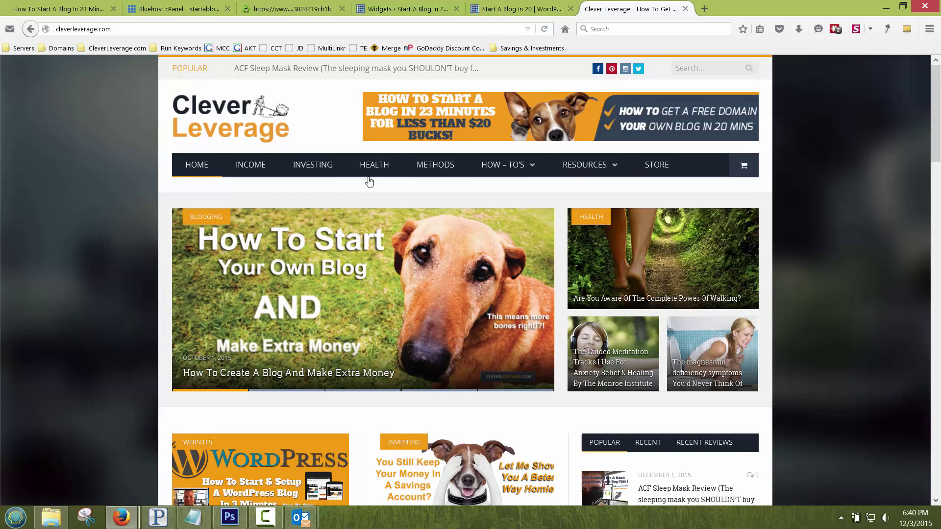
Step: From the RESOURCES menu open the WordPress page, then the WordPress Themes page
{"action": "scroll", "coordinate": [93, 231], "scroll_direction": "down", "scroll_amount": 10}
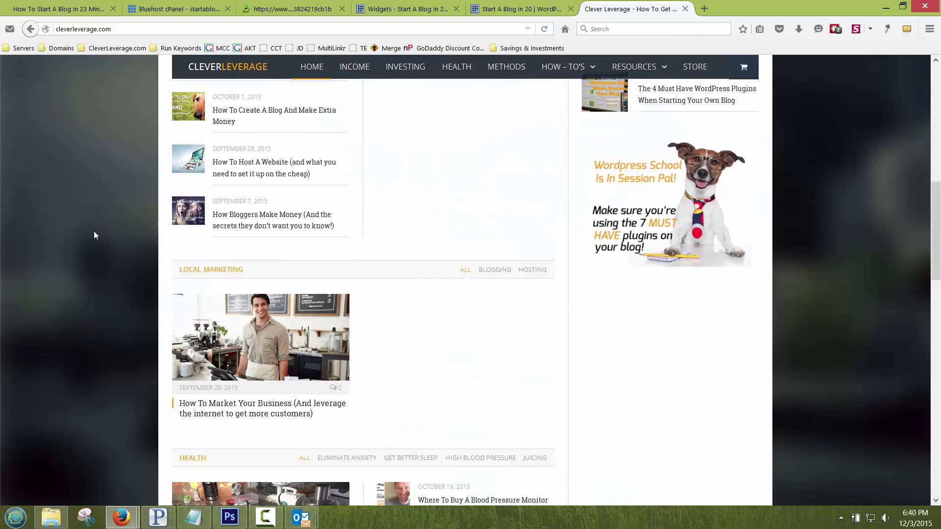
{"action": "scroll", "coordinate": [93, 231], "scroll_direction": "up", "scroll_amount": 6}
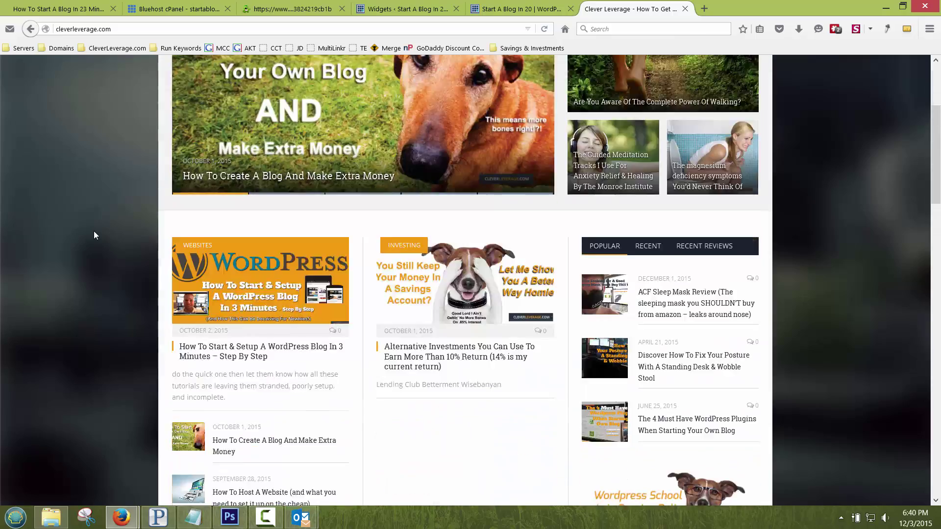
{"action": "scroll", "coordinate": [93, 231], "scroll_direction": "down", "scroll_amount": 5}
{"action": "scroll", "coordinate": [92, 231], "scroll_direction": "up", "scroll_amount": 9}
{"action": "mouse_move", "coordinate": [590, 169]}
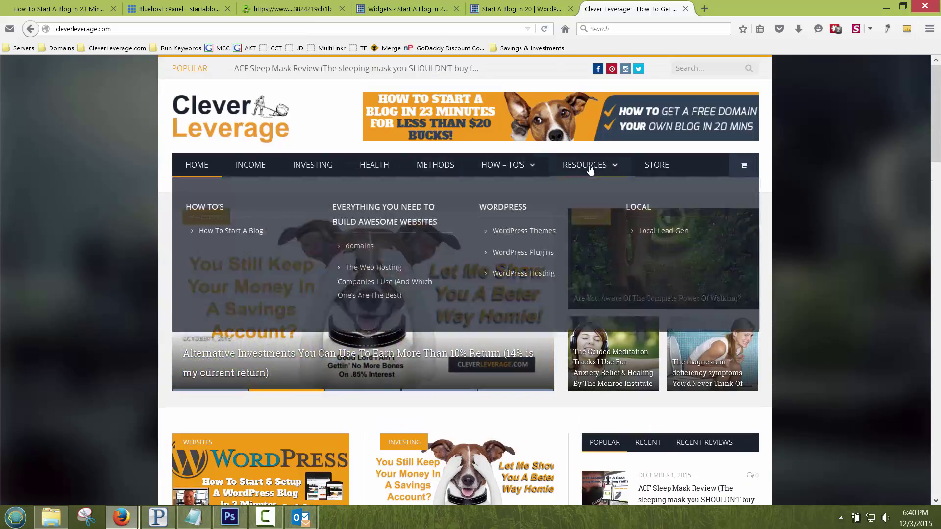
{"action": "left_click", "coordinate": [499, 207]}
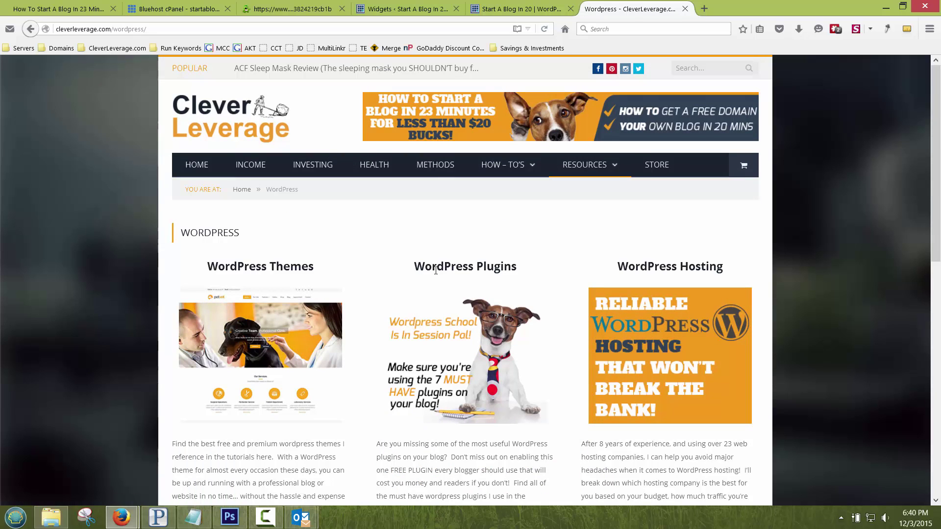
{"action": "left_click", "coordinate": [280, 305]}
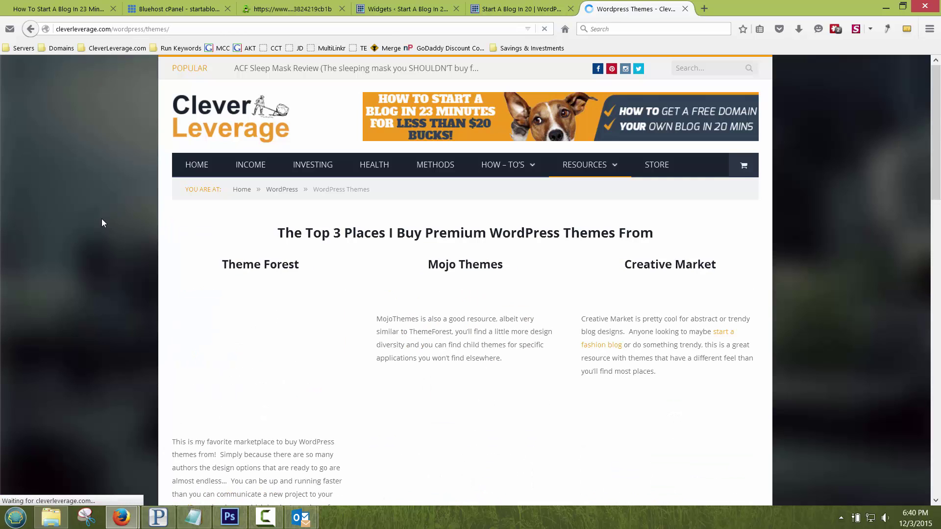
{"action": "scroll", "coordinate": [110, 265], "scroll_direction": "down", "scroll_amount": 15}
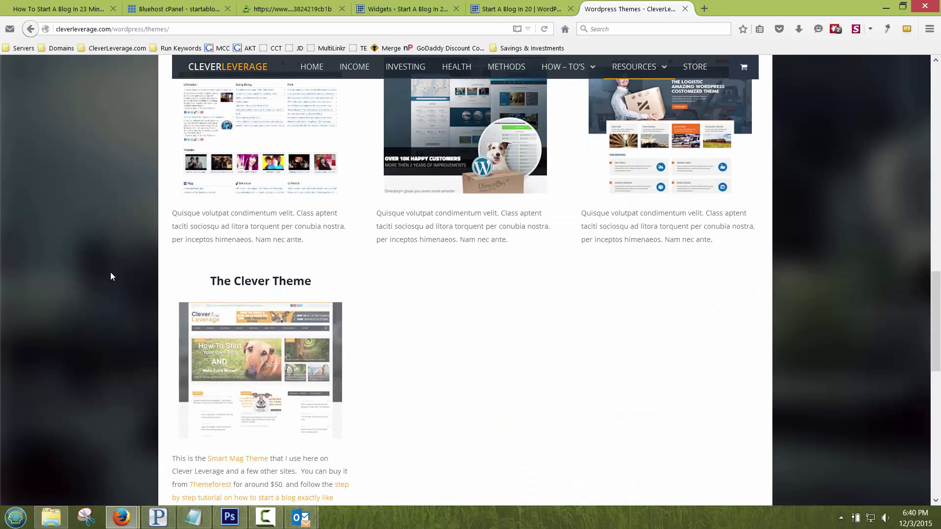
{"action": "scroll", "coordinate": [111, 276], "scroll_direction": "down", "scroll_amount": 3}
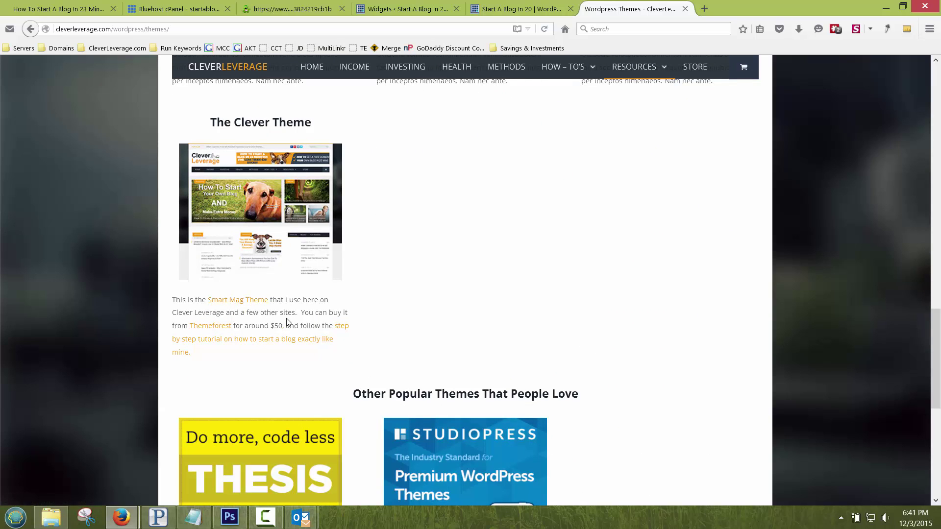
{"action": "scroll", "coordinate": [498, 237], "scroll_direction": "up", "scroll_amount": 15}
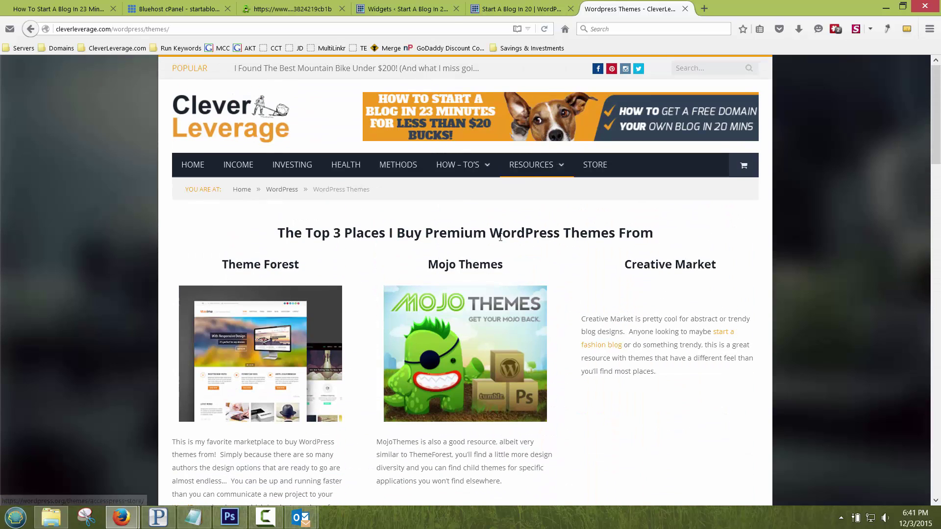
Step: In the WordPress admin, go to Appearance > Themes > Add New and open Upload Theme
{"action": "left_click", "coordinate": [490, 9]}
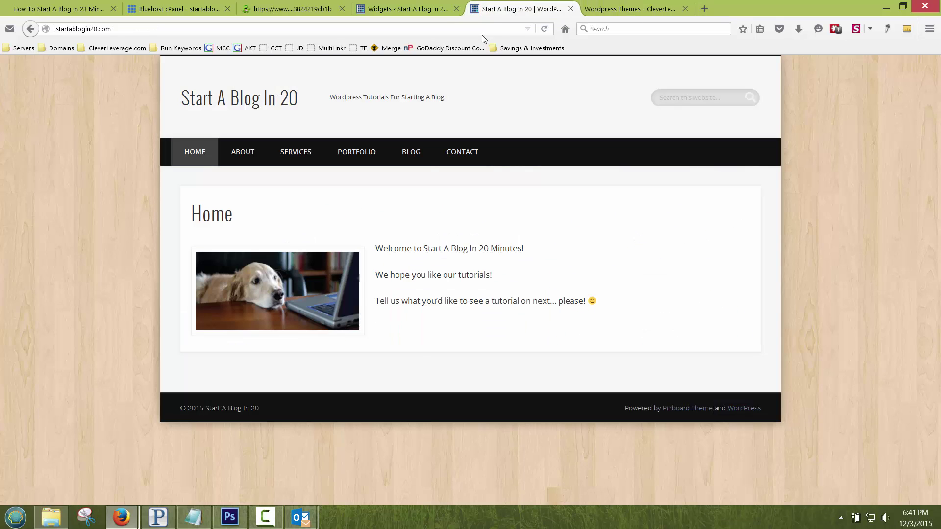
{"action": "left_click", "coordinate": [649, 10]}
{"action": "scroll", "coordinate": [128, 338], "scroll_direction": "down", "scroll_amount": 10}
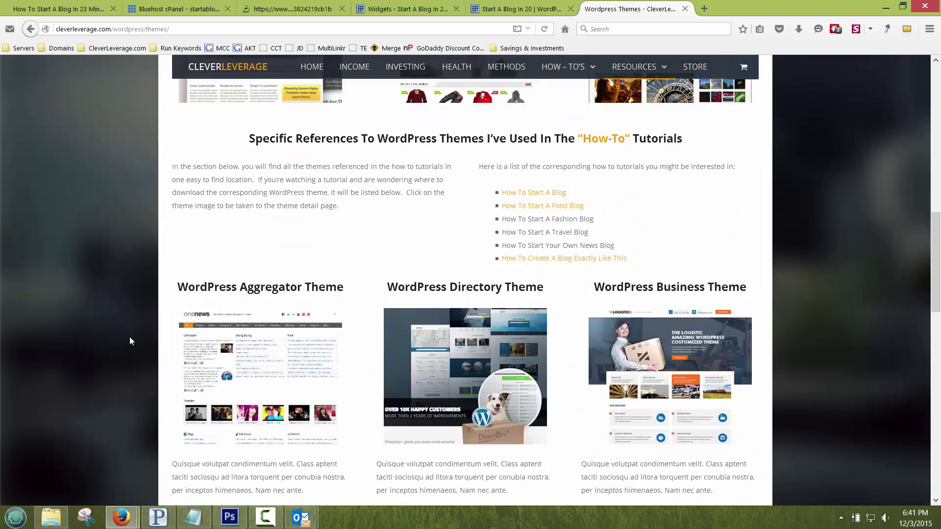
{"action": "left_click", "coordinate": [516, 10]}
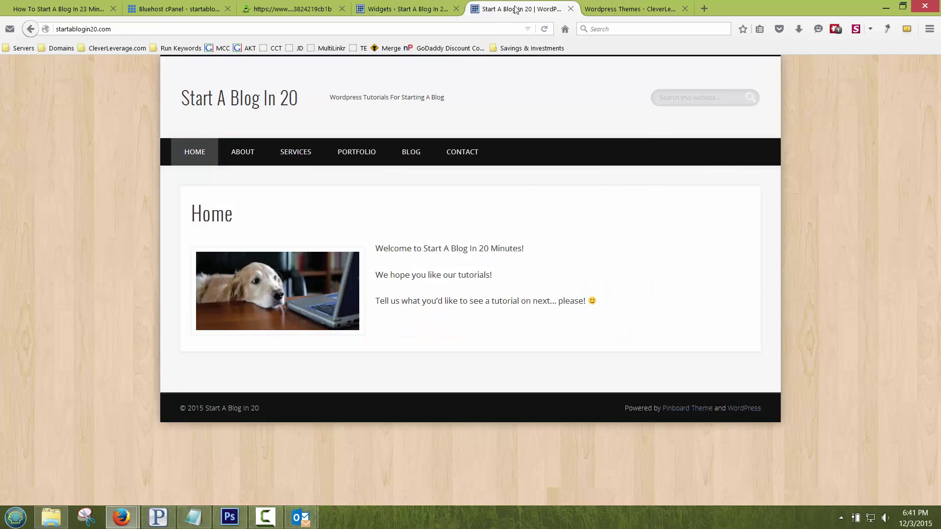
{"action": "left_click", "coordinate": [418, 8]}
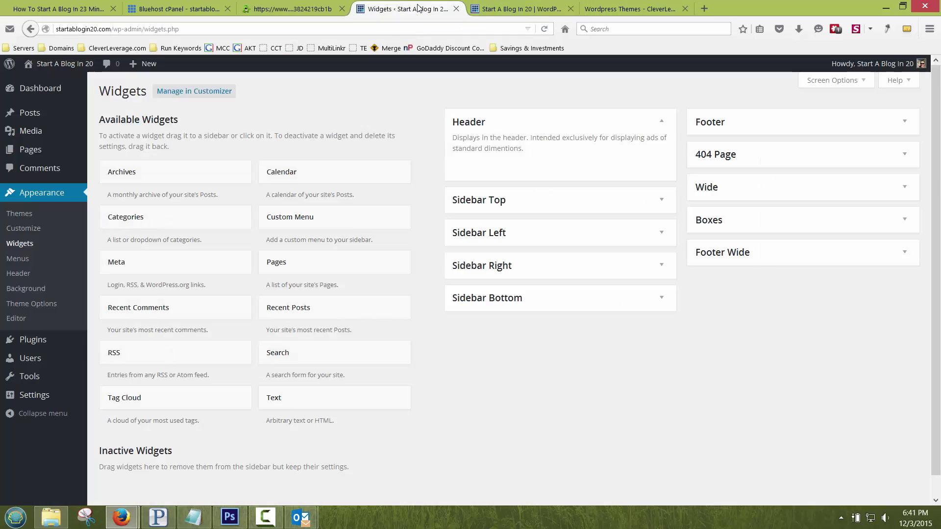
{"action": "left_click", "coordinate": [21, 220]}
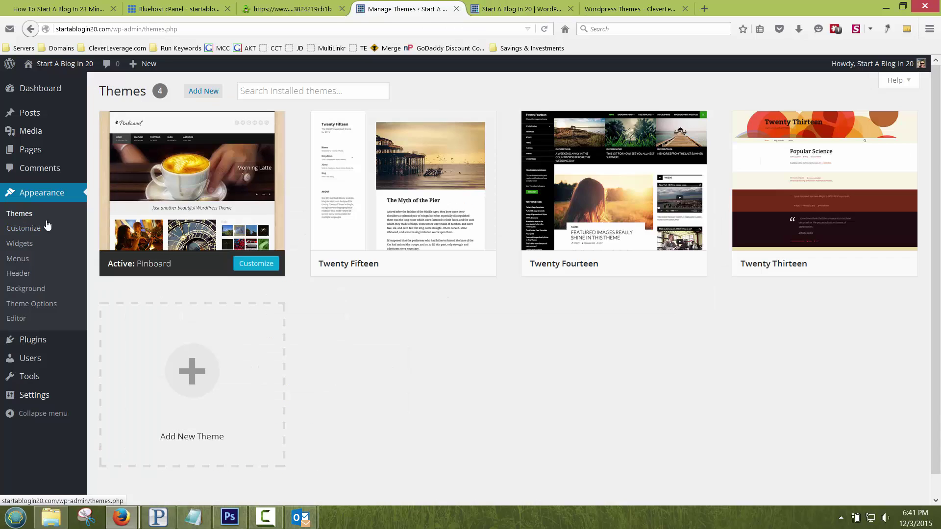
{"action": "left_click", "coordinate": [204, 91]}
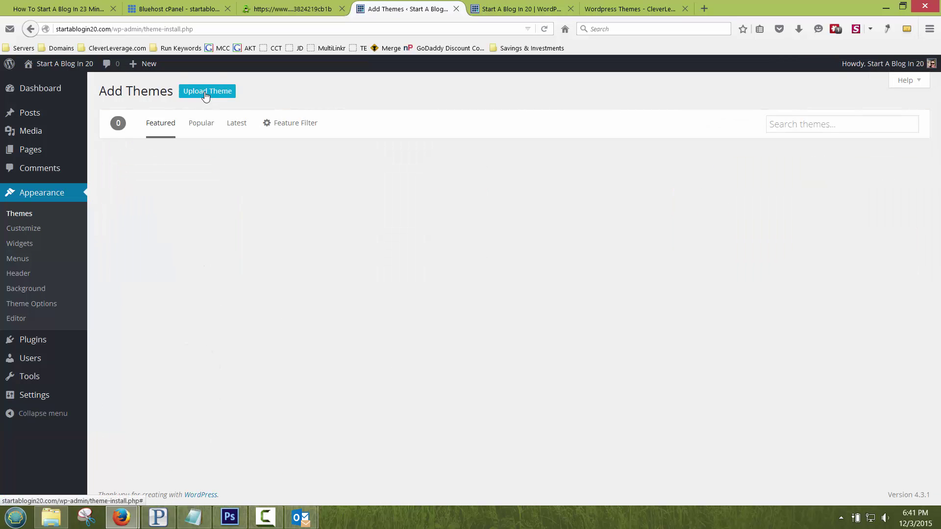
{"action": "left_click", "coordinate": [218, 93]}
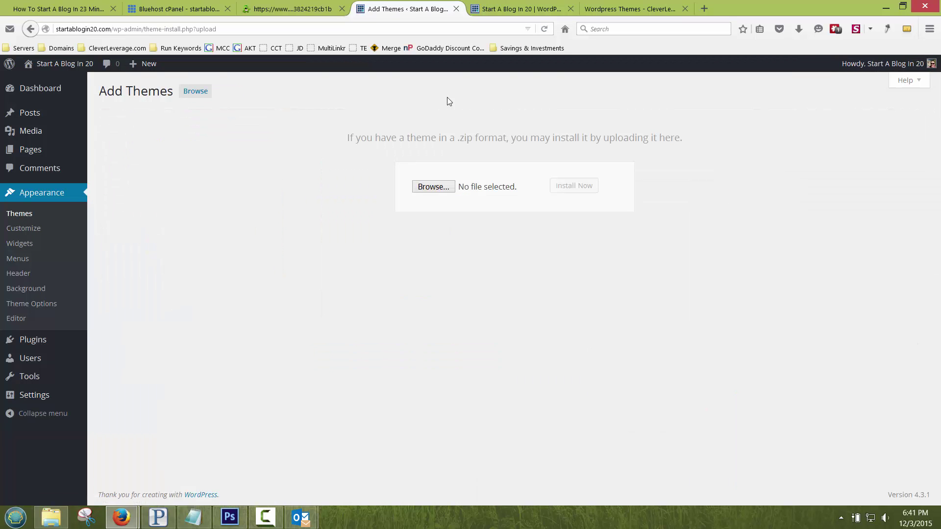
{"action": "key", "text": "ctrl+Tab"}
{"action": "key", "text": "ctrl+Tab"}
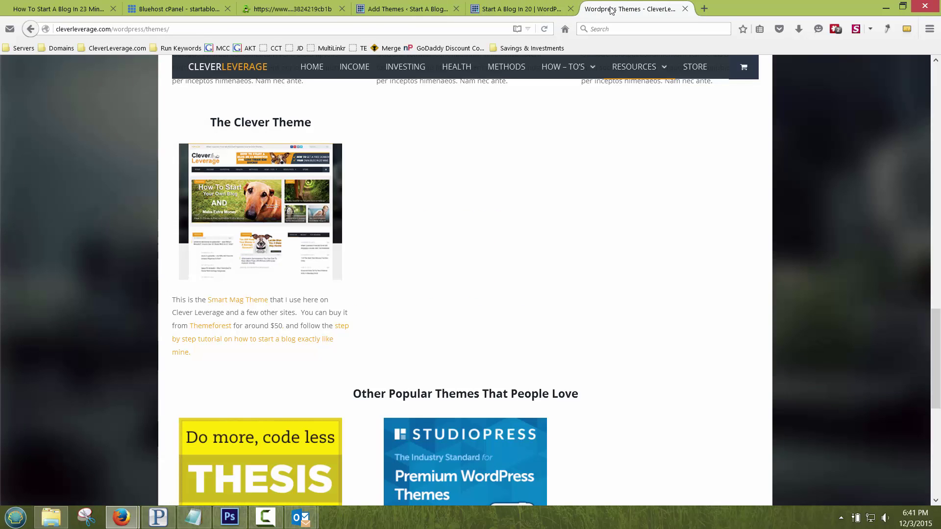
Step: Scroll the WordPress Themes page to locate The Clever Theme
{"action": "scroll", "coordinate": [113, 305], "scroll_direction": "down", "scroll_amount": 2}
{"action": "scroll", "coordinate": [114, 300], "scroll_direction": "up", "scroll_amount": 1}
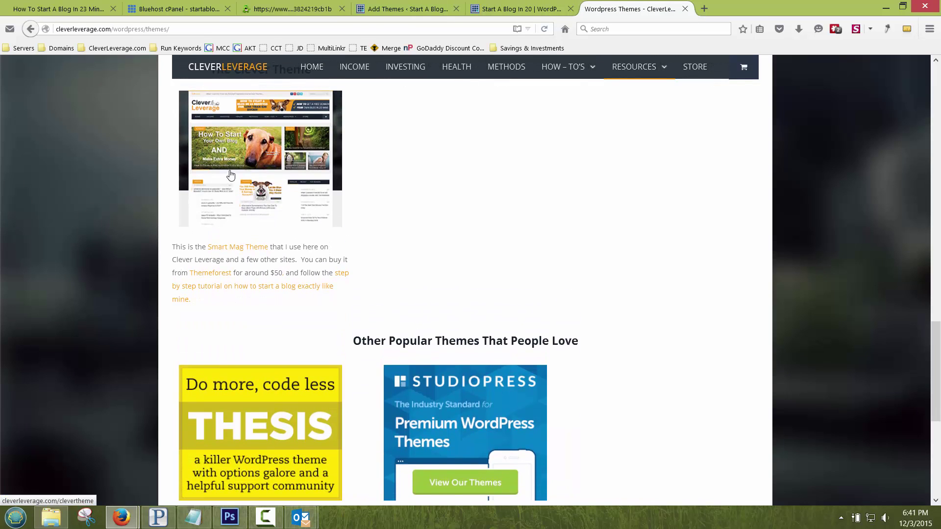